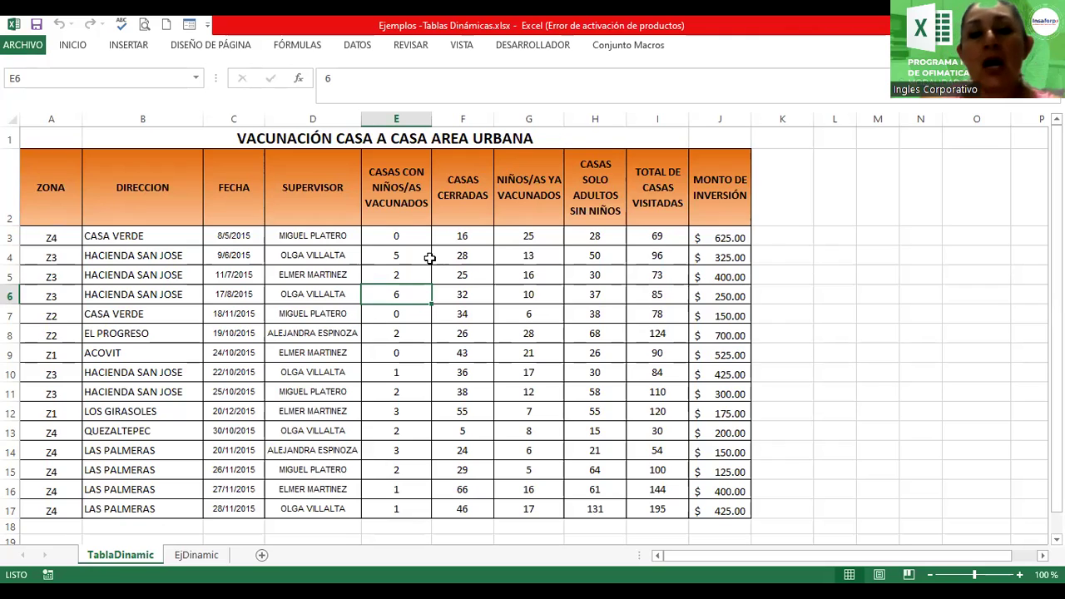
Insert the recommended pivot table "Suma de MONTO DE INVERSIÓN por ZONA" from the vaccination data
left_click(429, 259)
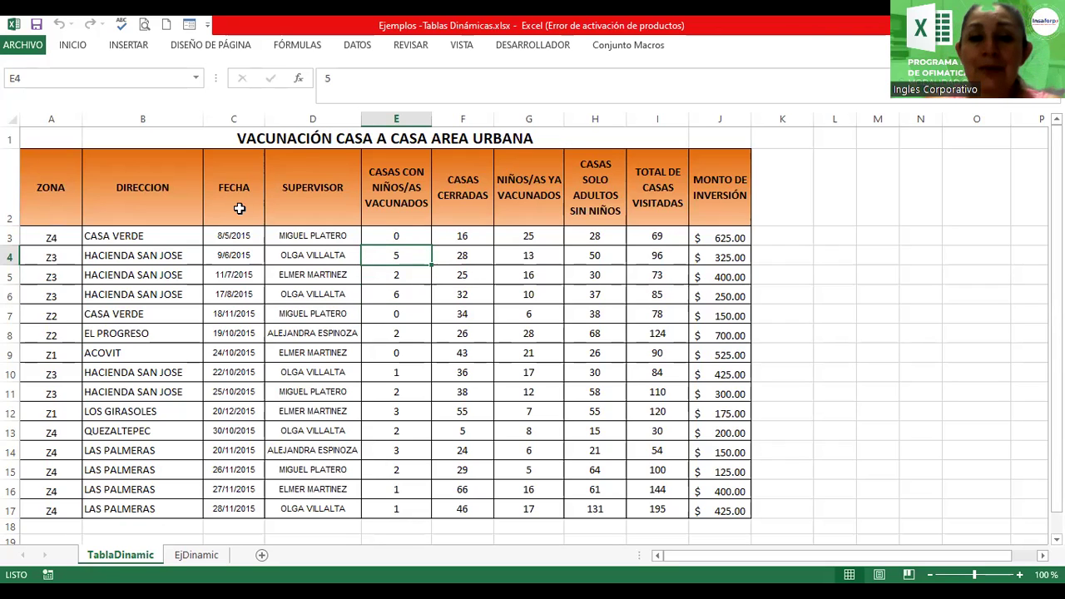
left_click(126, 45)
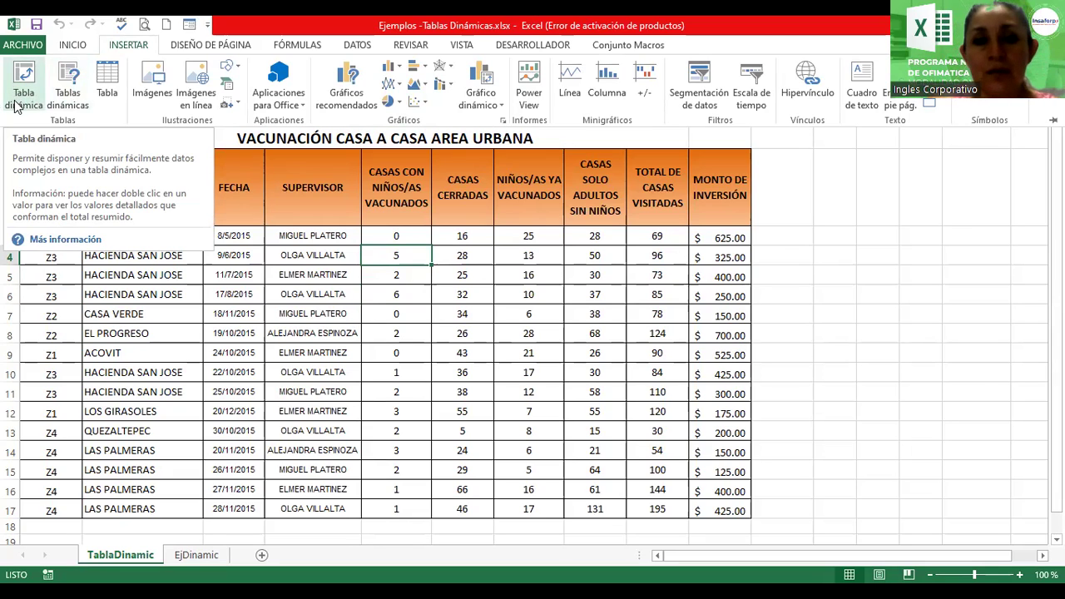
left_click(79, 80)
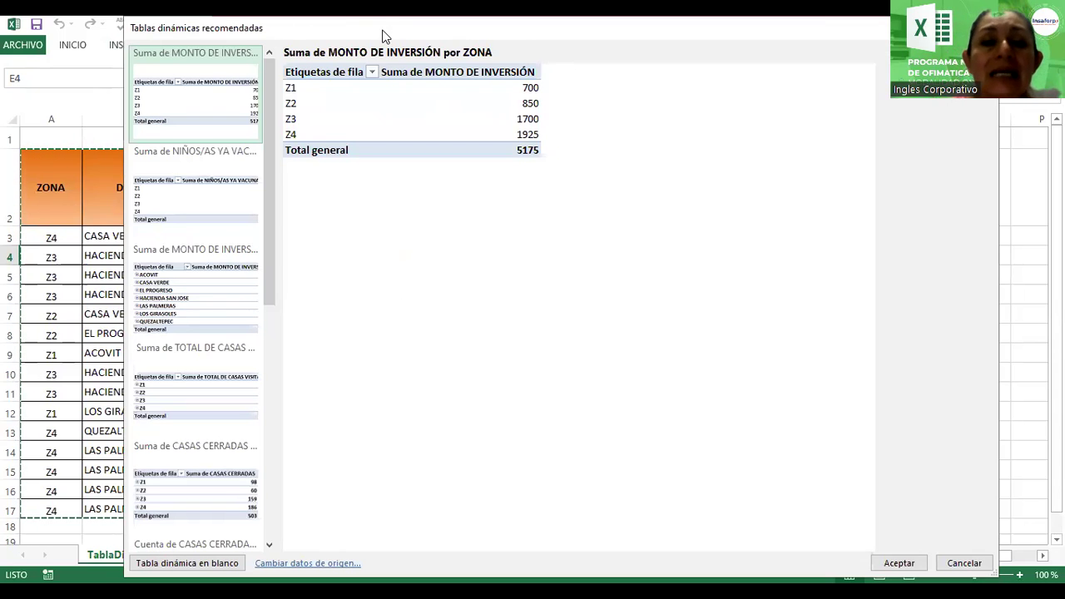
left_click_drag(383, 36, 419, 93)
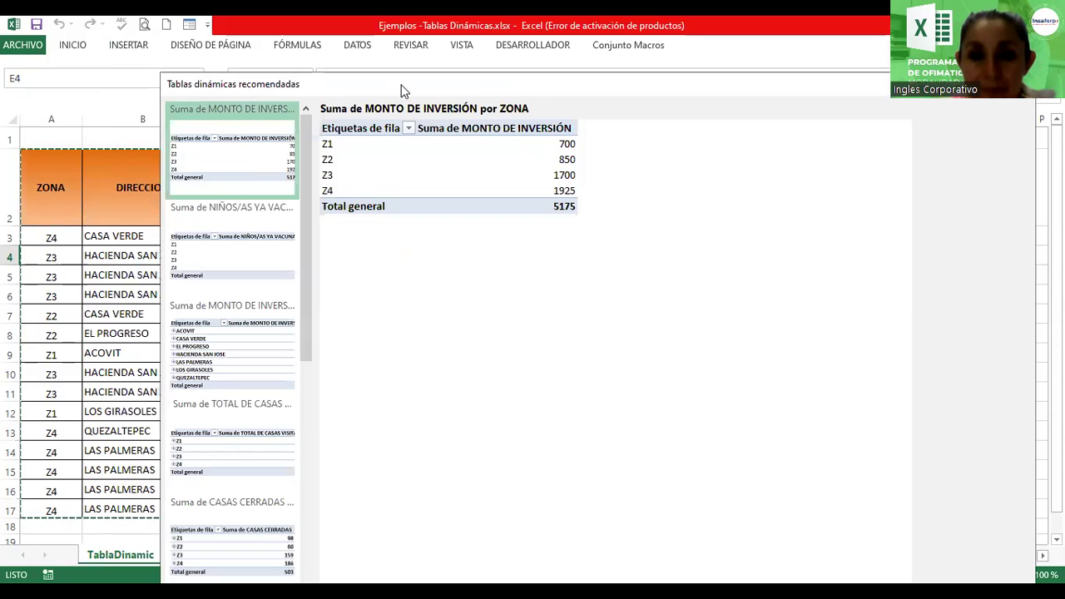
left_click_drag(402, 84, 387, 193)
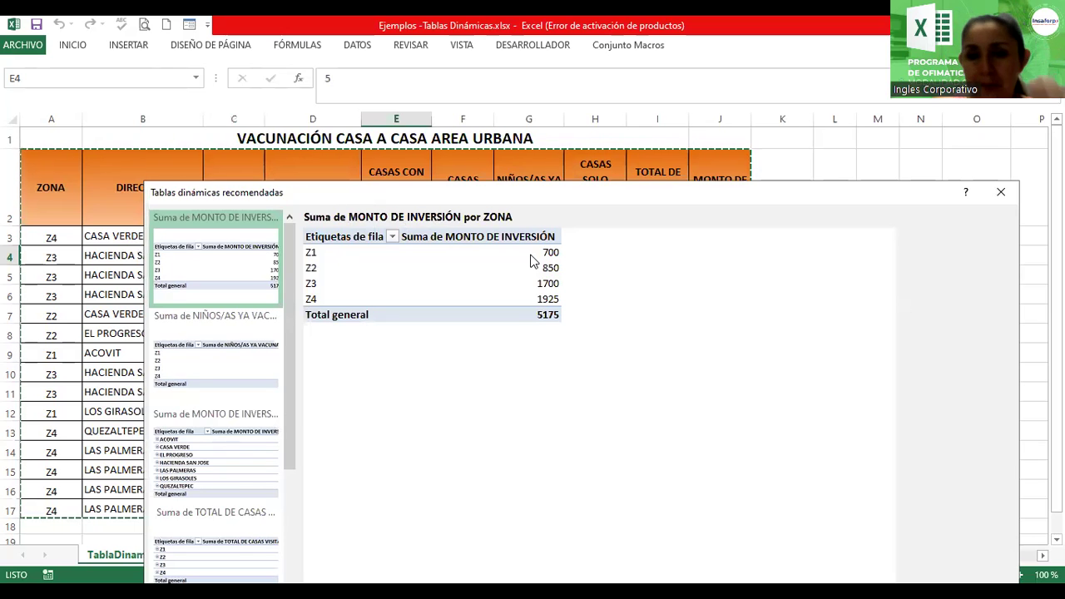
left_click_drag(541, 198, 496, 96)
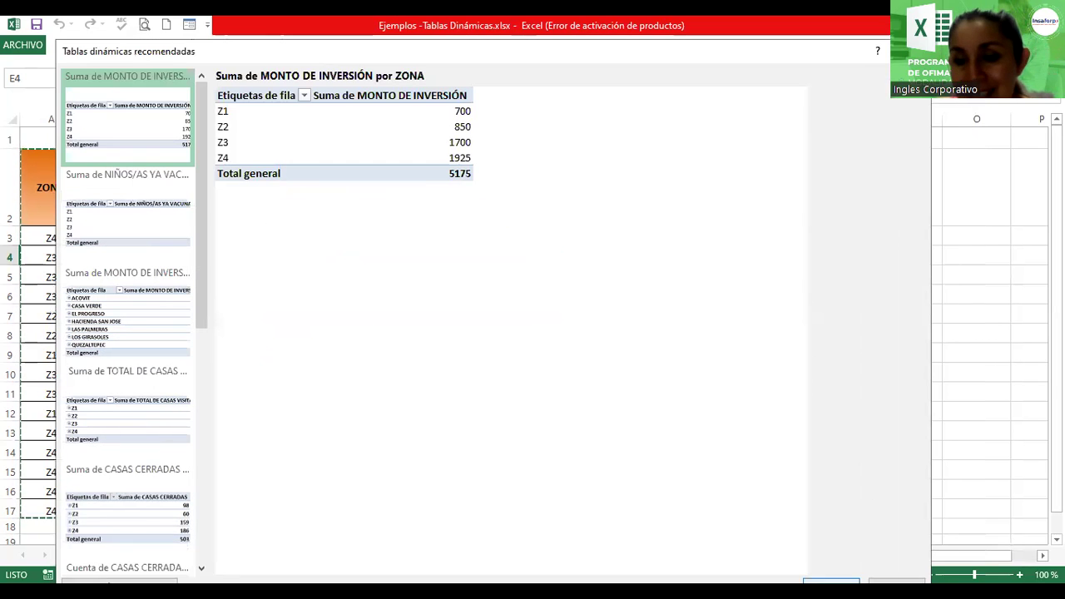
key("Return")
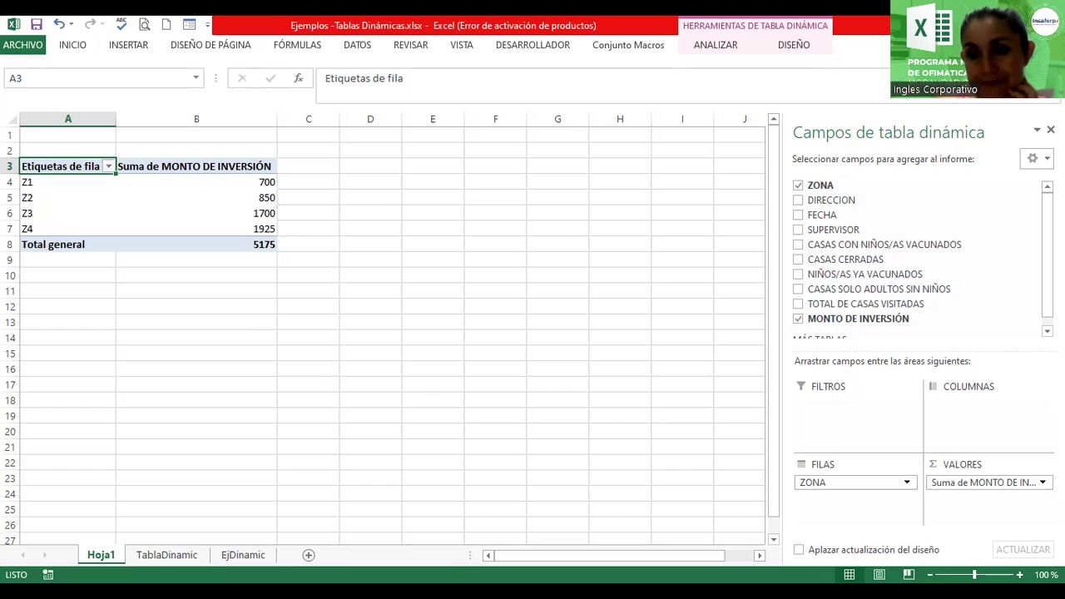
Examine the pivot table's field list and how it responds to selecting cells inside and outside the table
left_click(1001, 259)
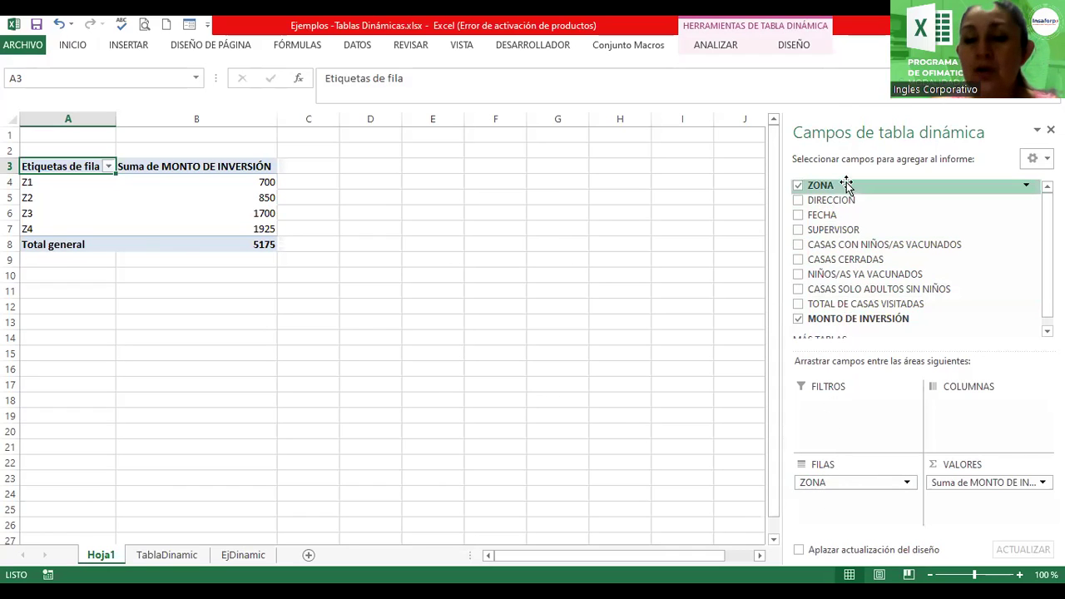
scroll(1004, 245, "down", 1)
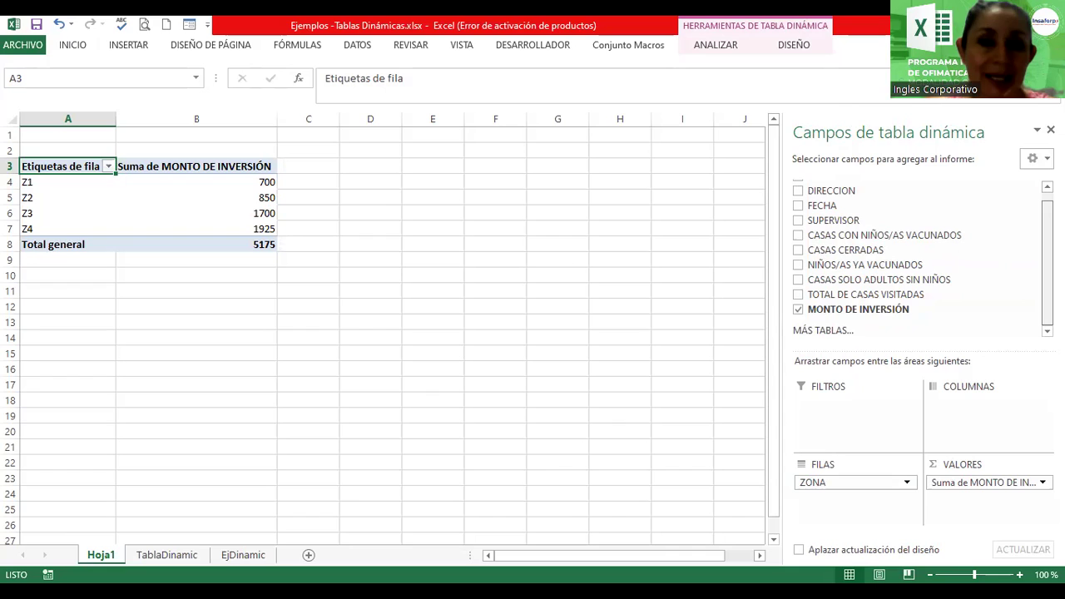
scroll(832, 249, "up", 1)
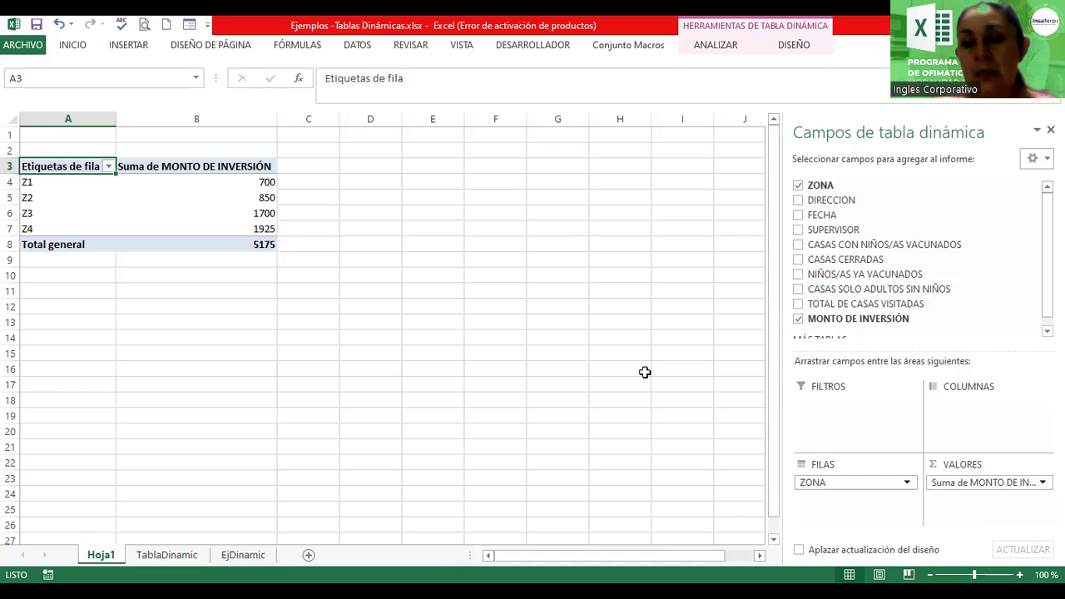
left_click(524, 312)
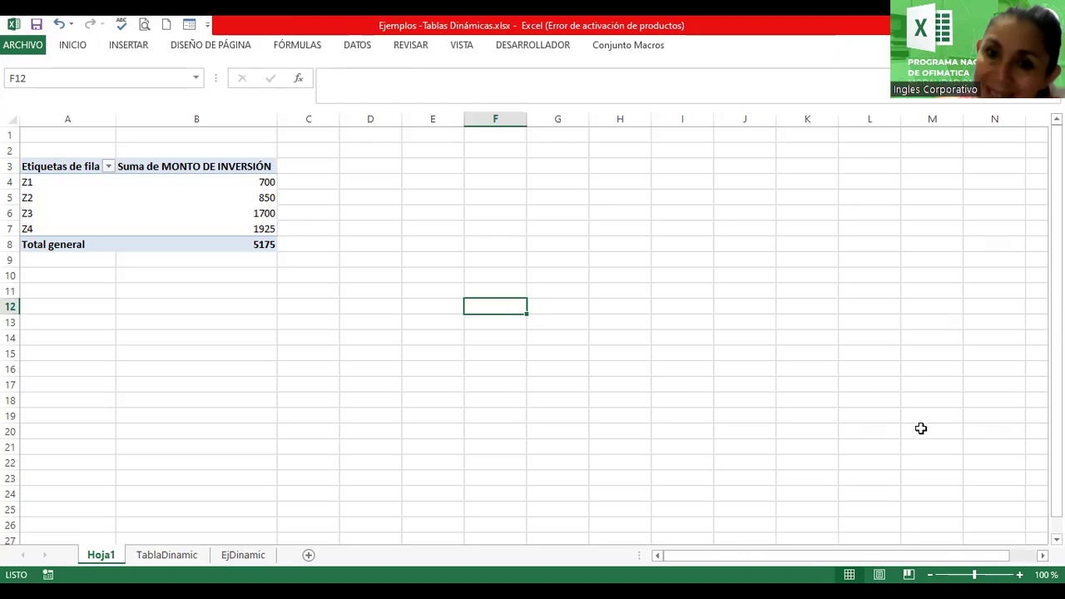
left_click(131, 188)
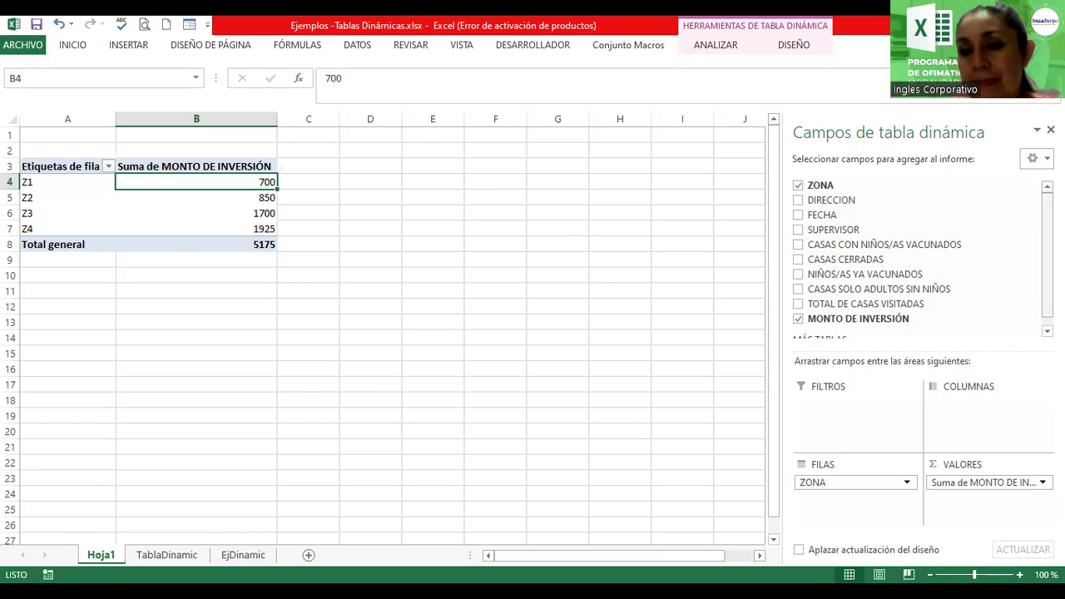
scroll(1046, 249, "down", 1)
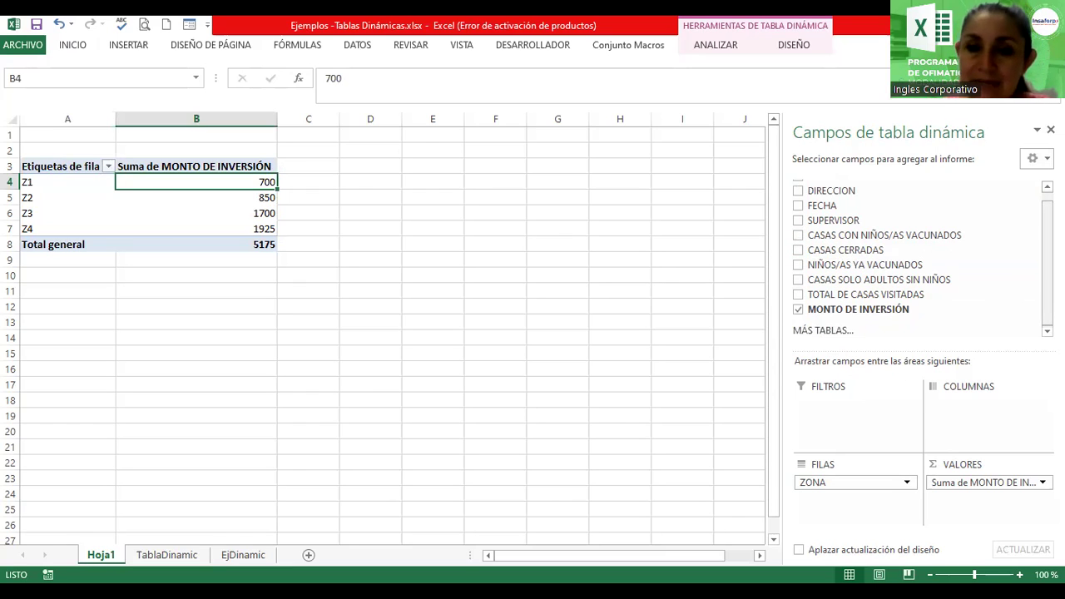
left_click(399, 274)
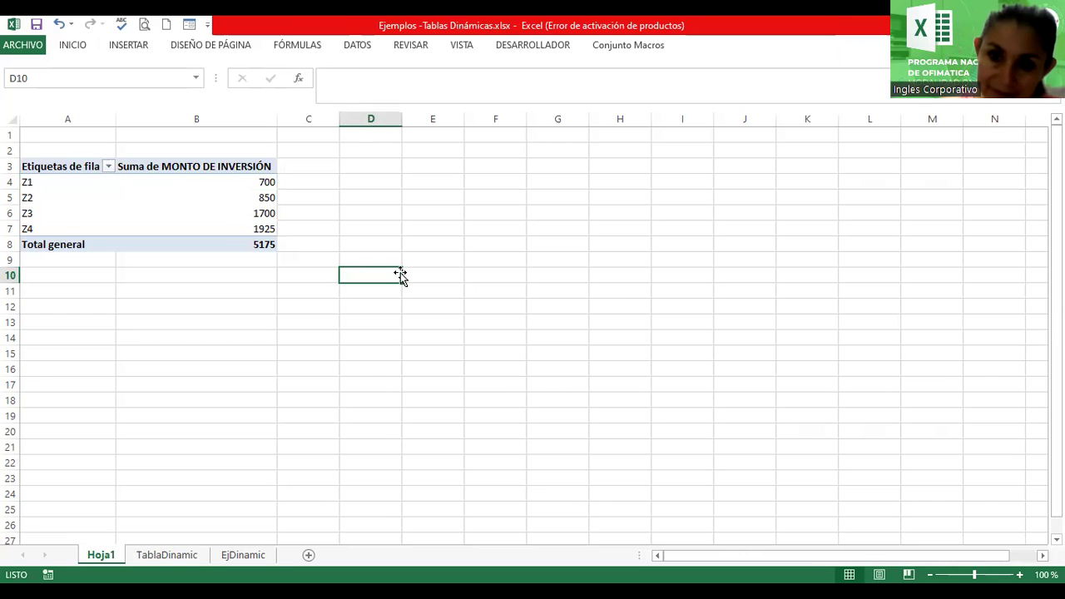
left_click(164, 178)
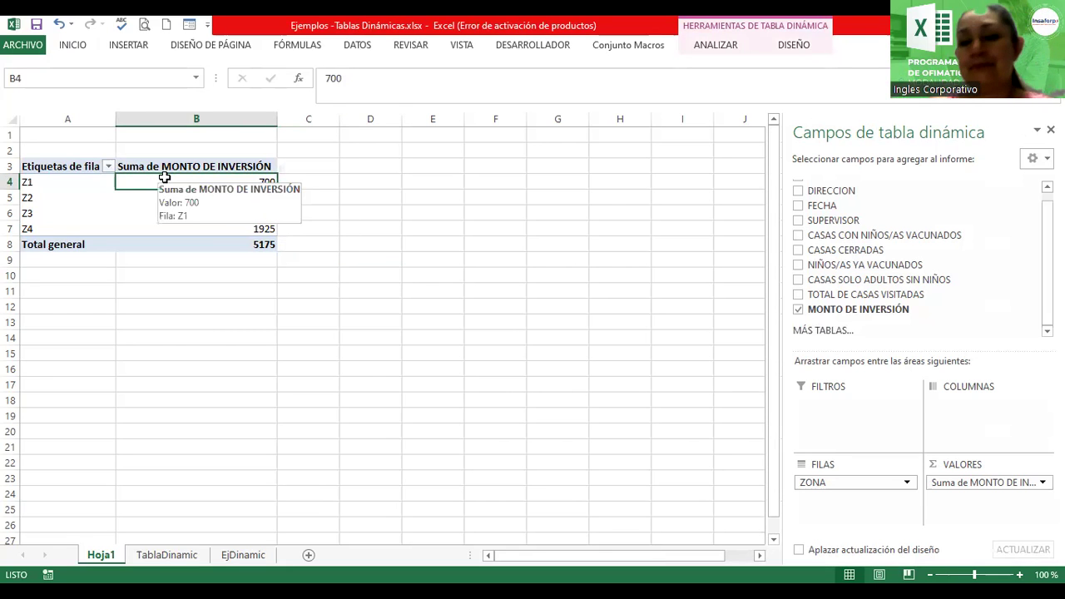
Enter the title "Total de Moto de inversión por Zona" in cell A1 above the pivot table
left_click(47, 137)
type("Tota")
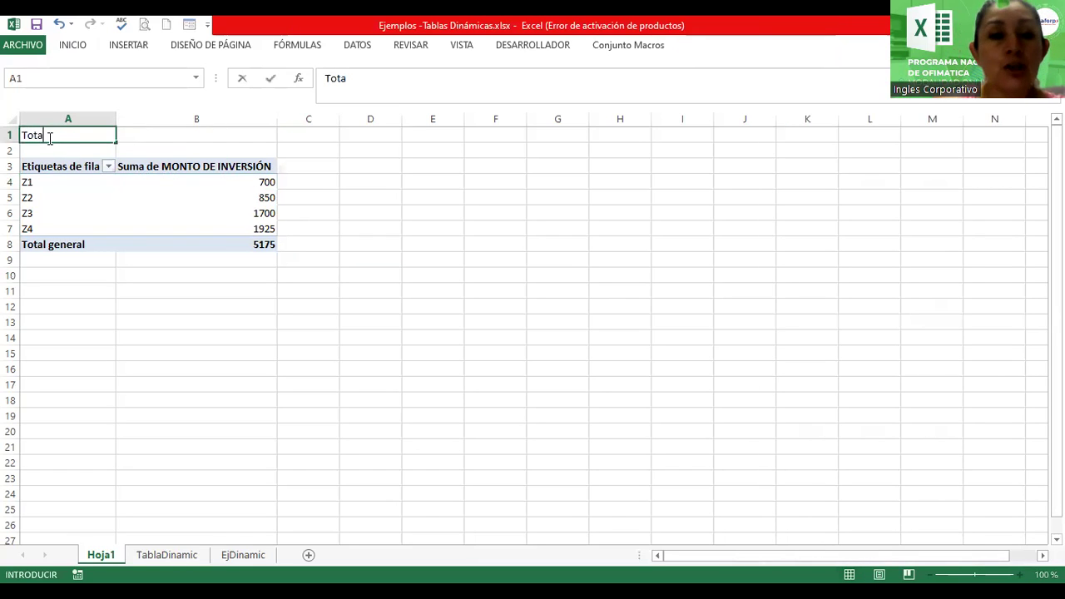
type("l de Mo")
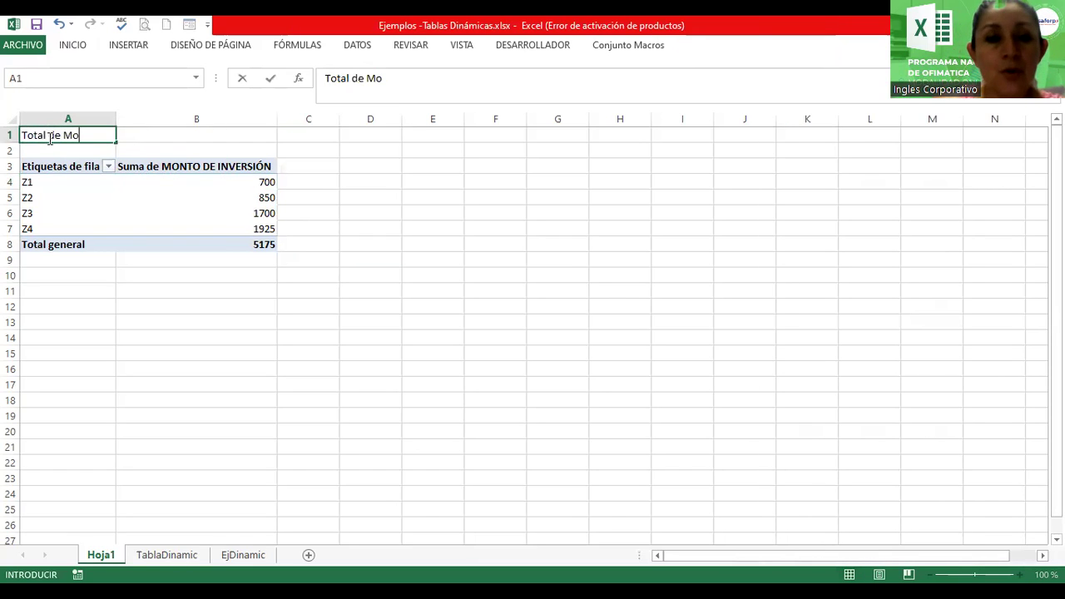
type("to de inversion")
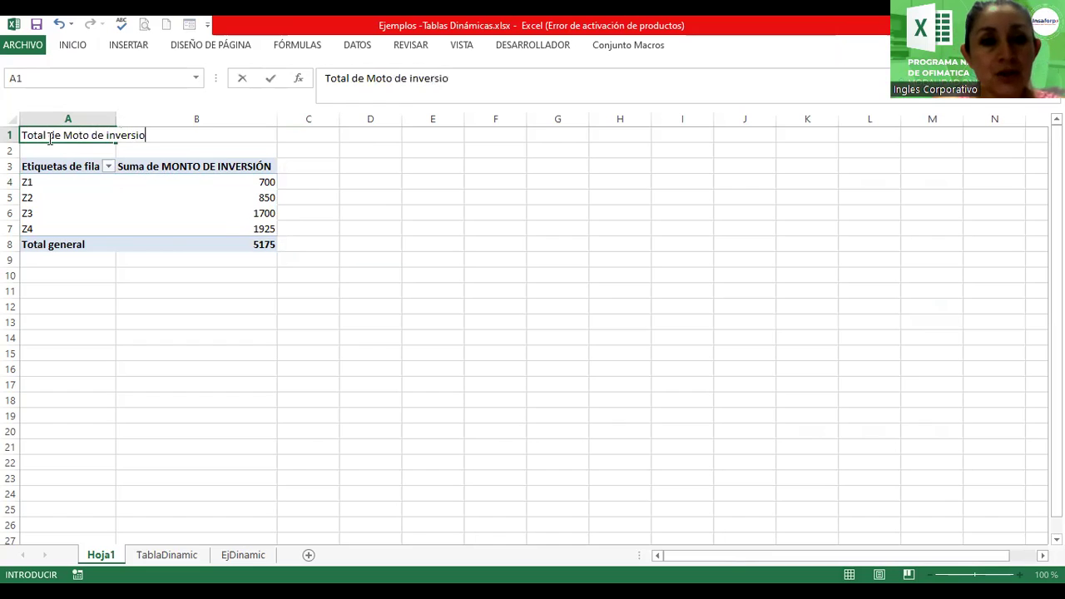
key("BackSpace")
key("BackSpace")
type("ón por zona")
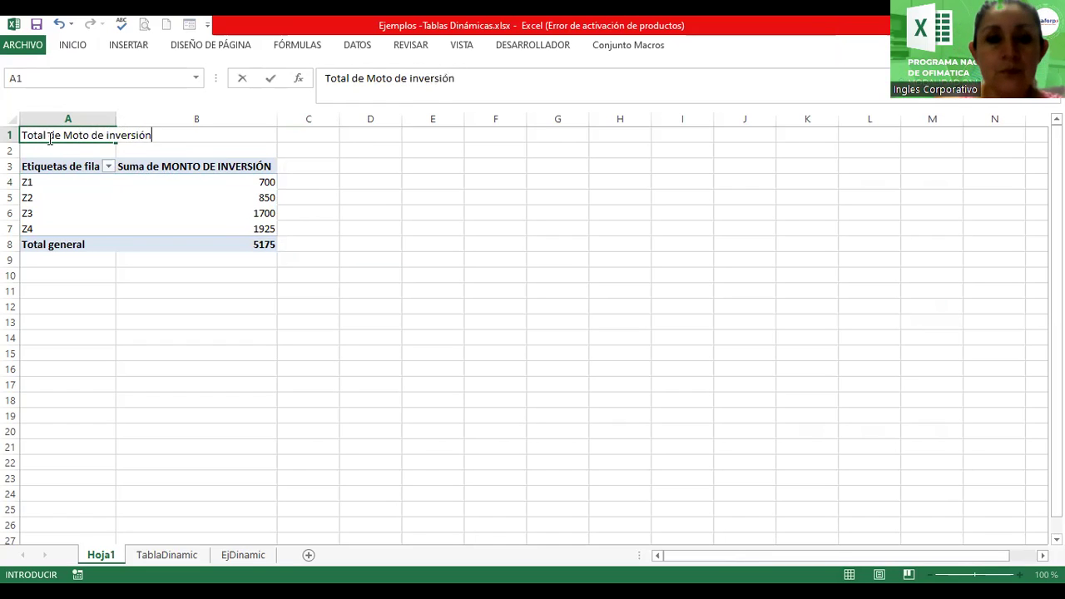
key("BackSpace")
key("BackSpace")
key("BackSpace")
key("BackSpace")
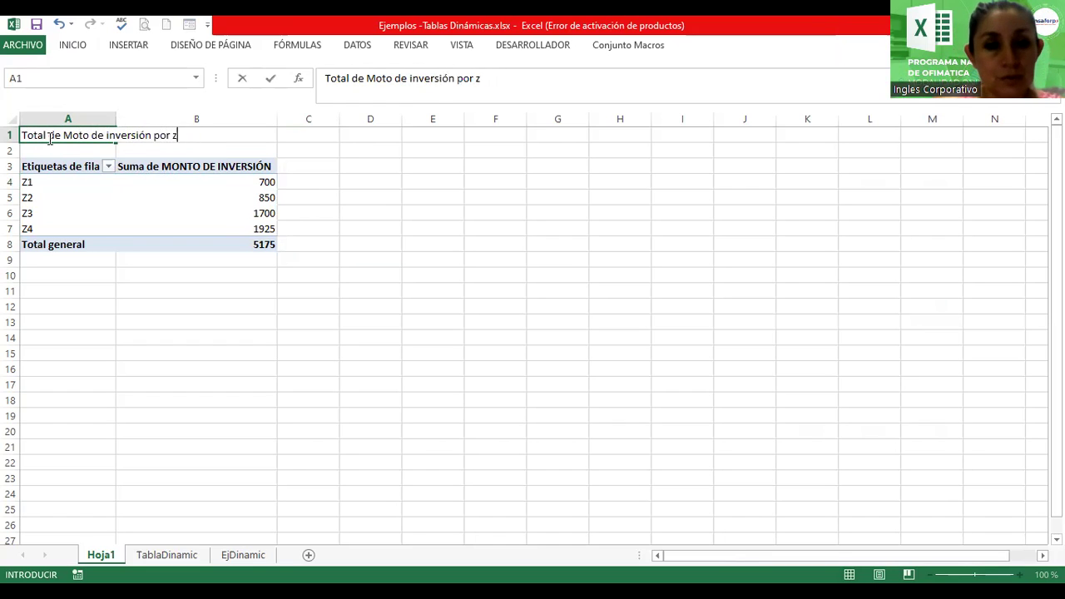
type("Zona")
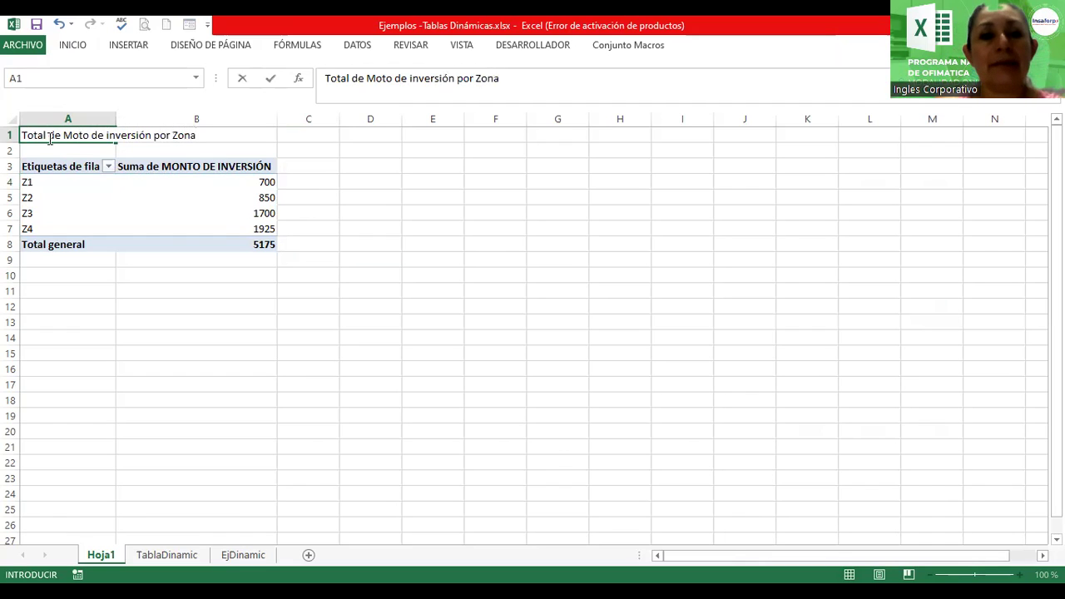
key("Return")
Merge and center the title across cells A1:B1
left_click(47, 136)
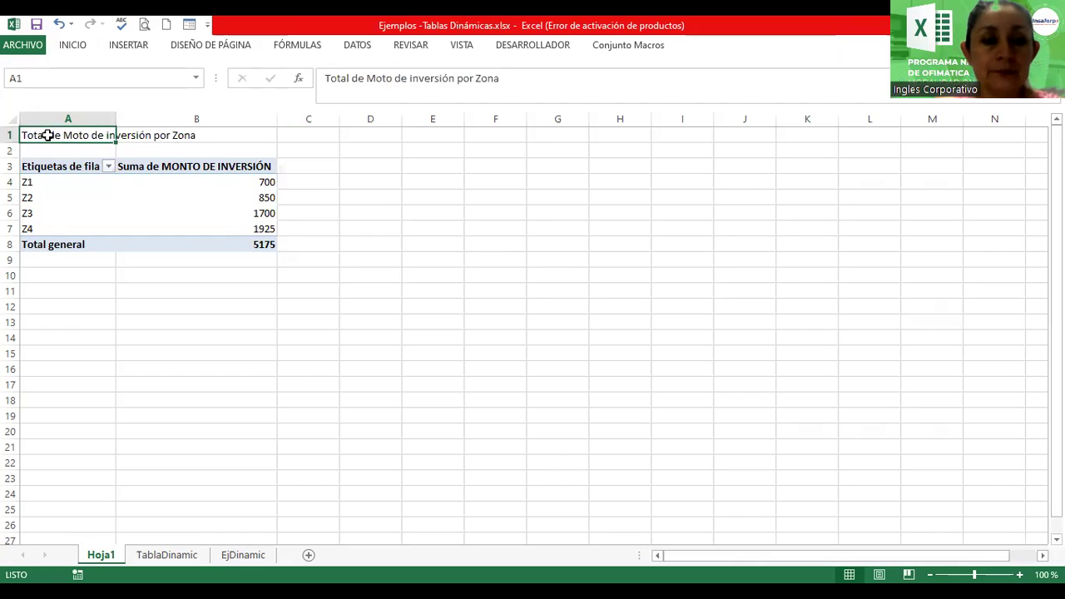
key("shift+Right")
key("shift+Right")
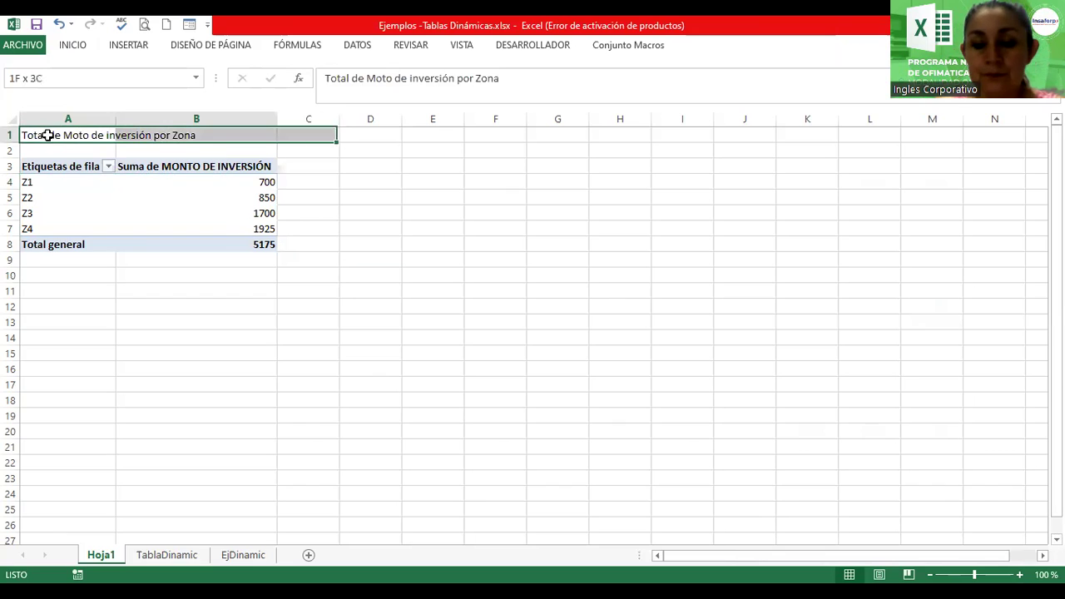
key("shift+Left")
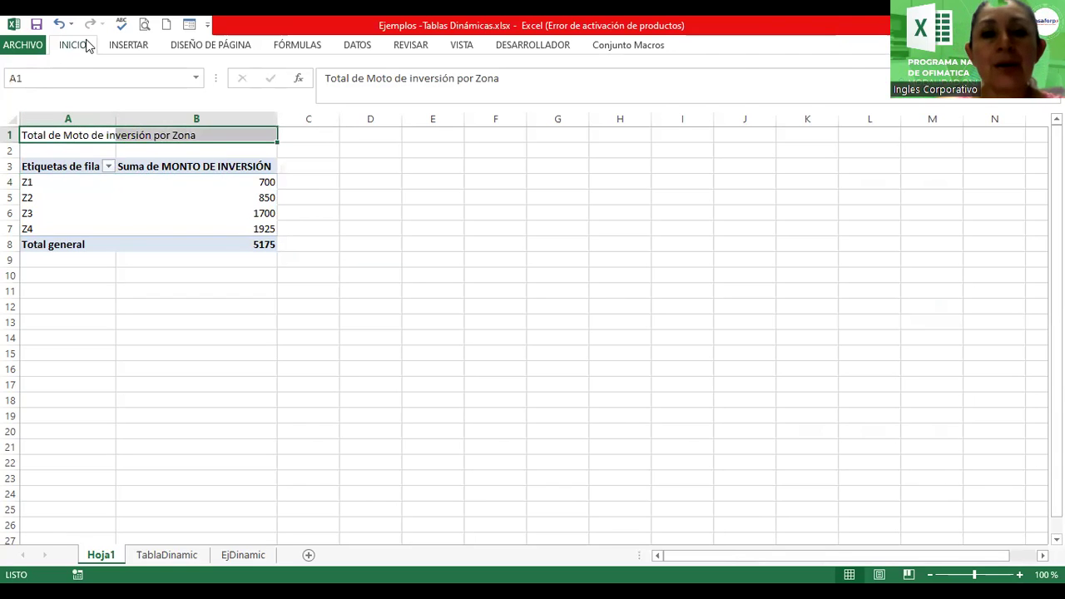
left_click(387, 95)
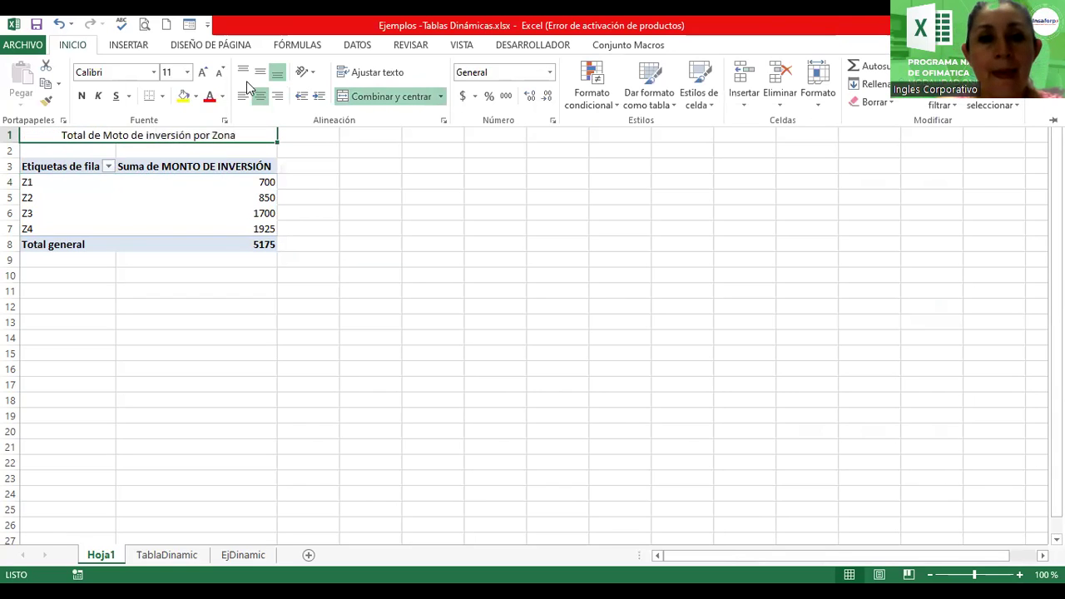
Format the merged title at font size 16 in bold, italic and underline, with the lightest orange theme fill
left_click(203, 73)
left_click(203, 72)
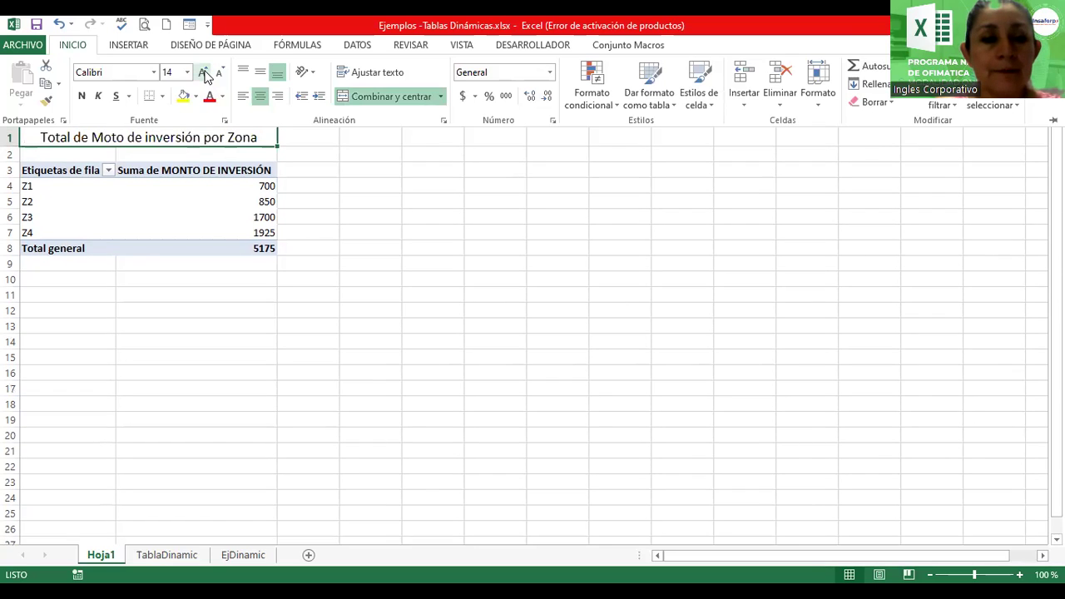
left_click(203, 72)
left_click(82, 95)
left_click(99, 97)
left_click(115, 96)
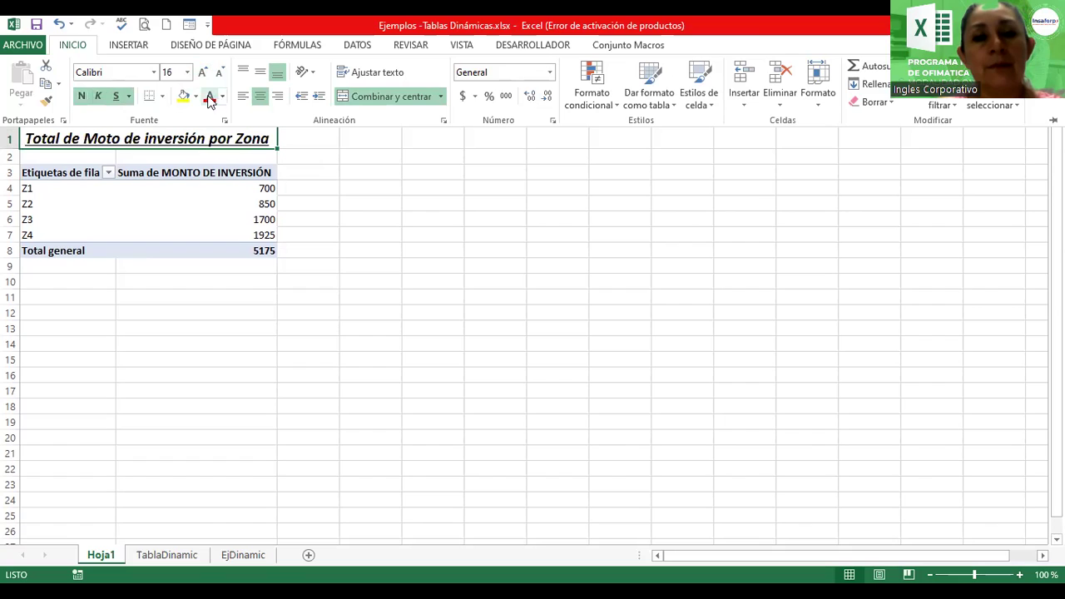
left_click(196, 96)
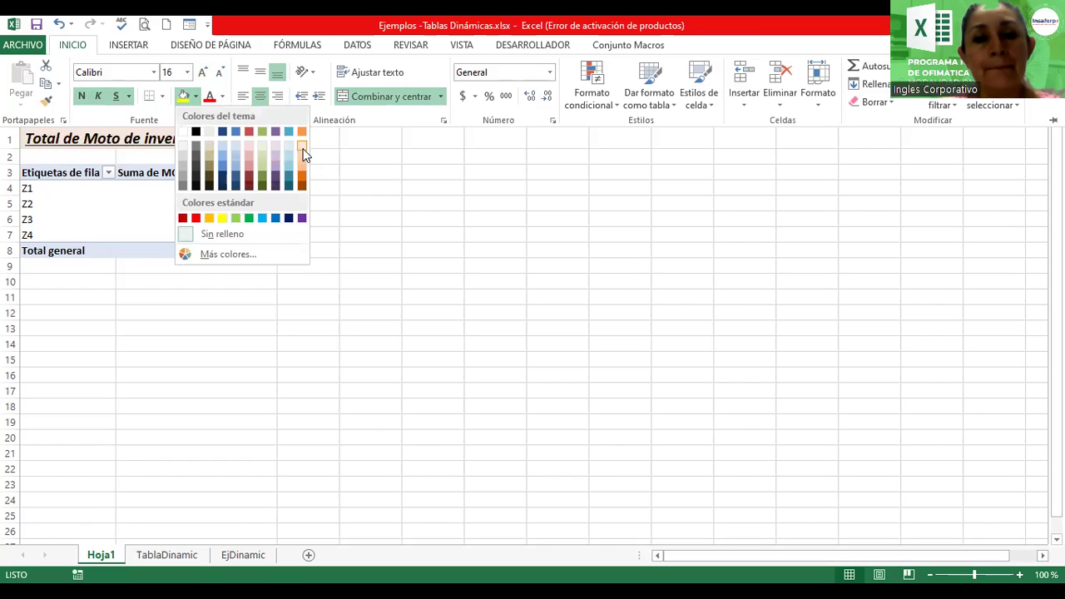
left_click(354, 192)
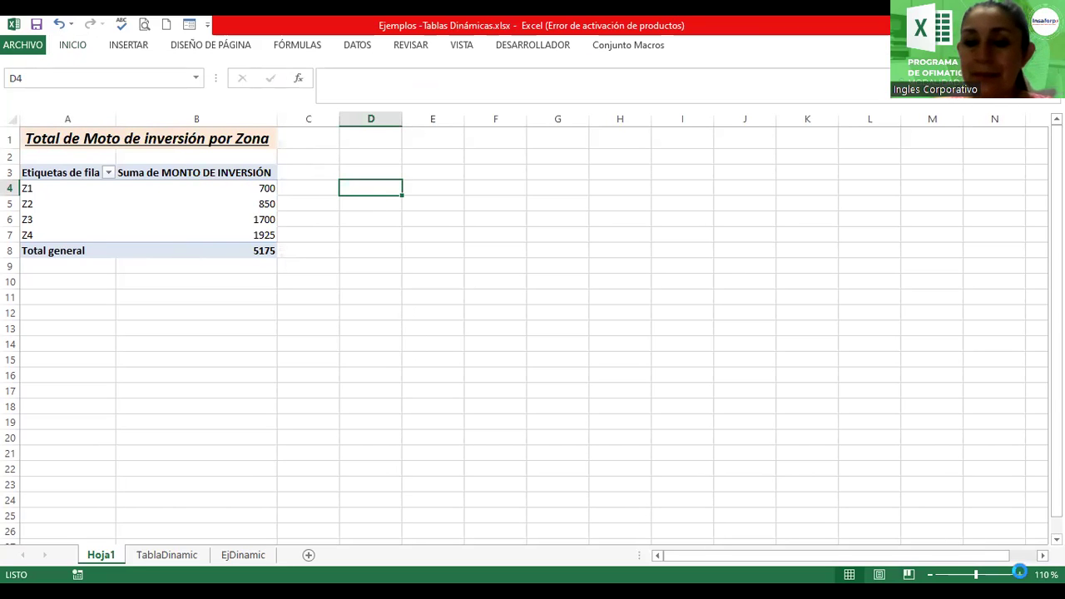
Rename the pivot table's sheet Hoja1 as "TD_Total Zona"
left_click(1019, 574)
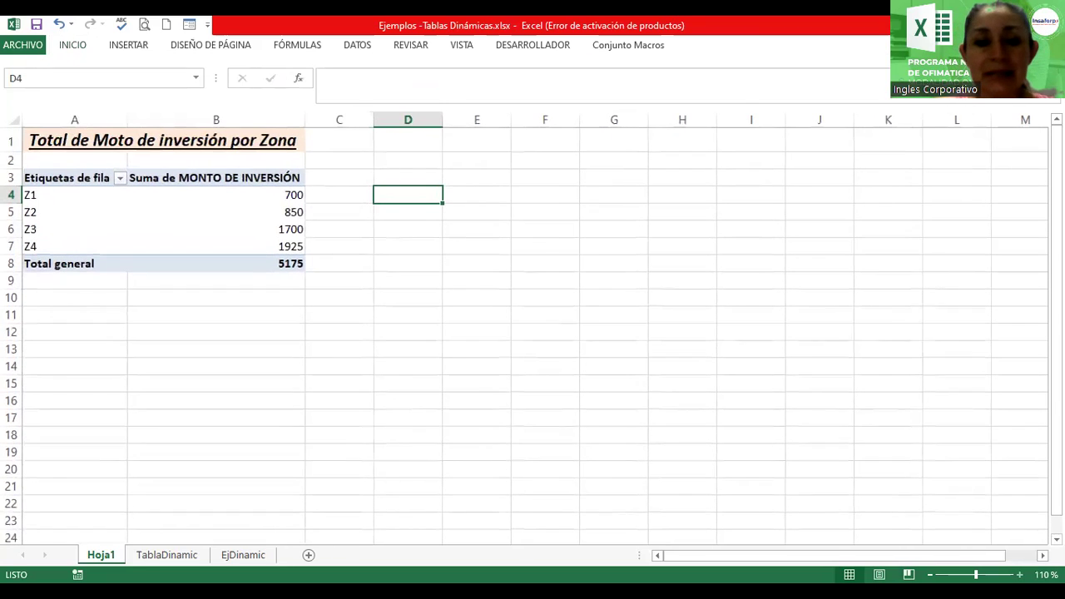
double_click(99, 555)
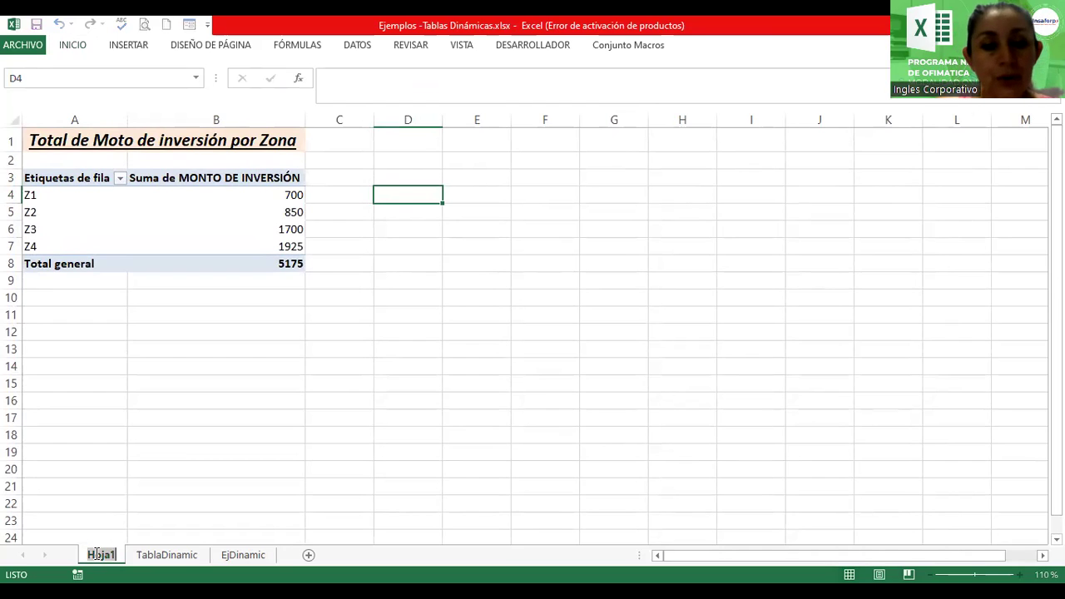
type("Tab")
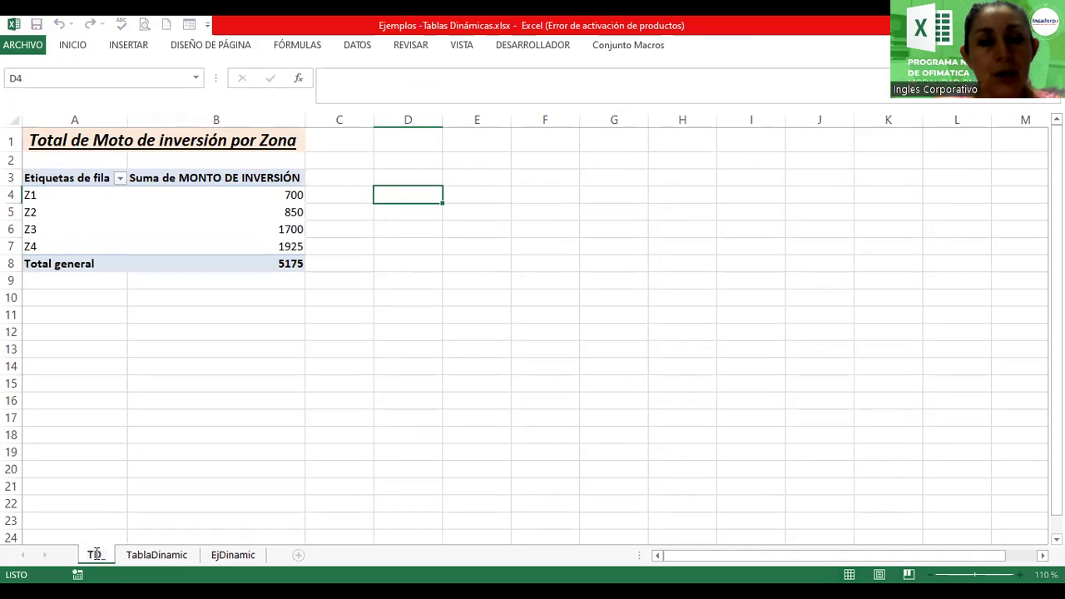
type("_Total Zona")
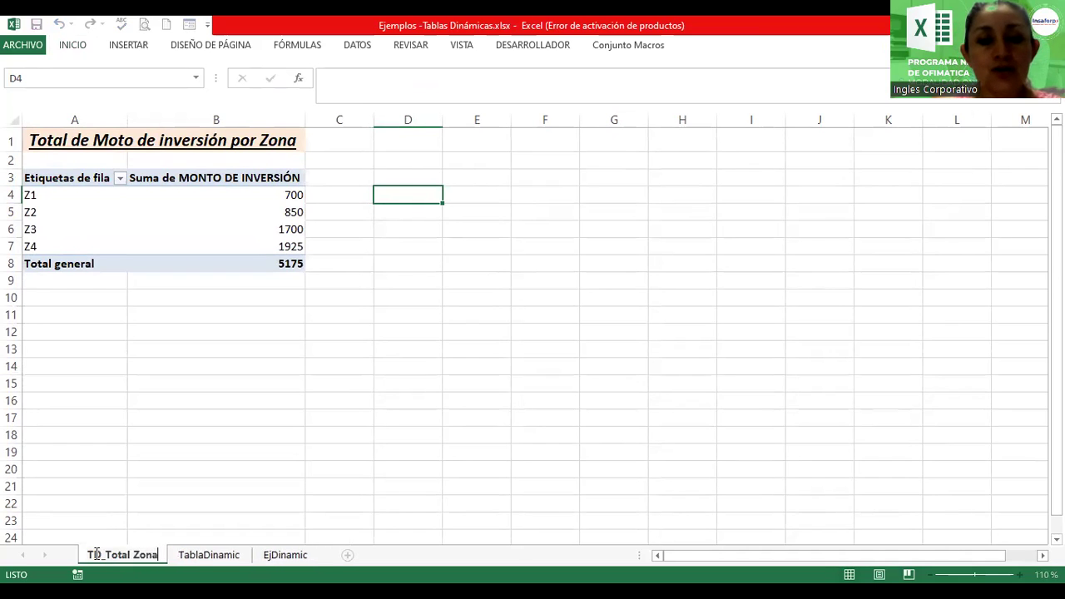
key("Return")
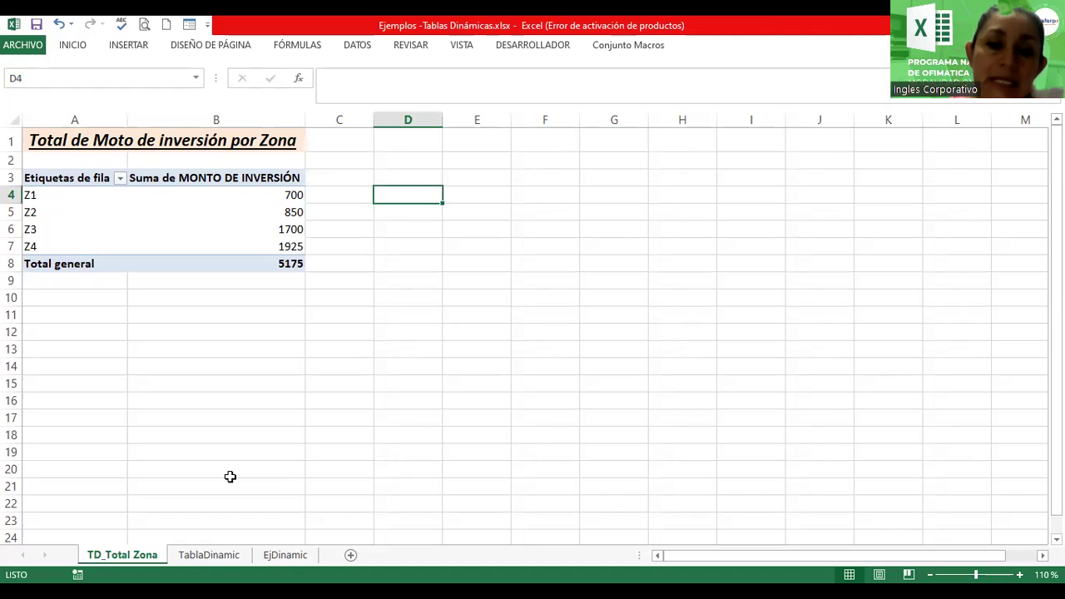
Color the TD_Total Zona sheet tab dark blue and switch to the TablaDinamic sheet
right_click(126, 554)
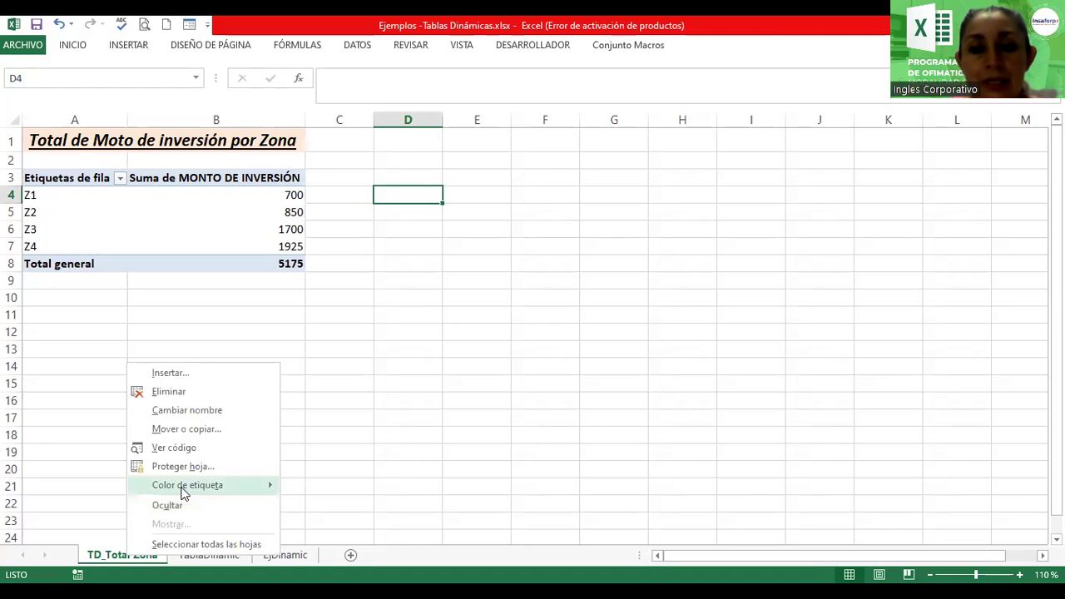
left_click(327, 503)
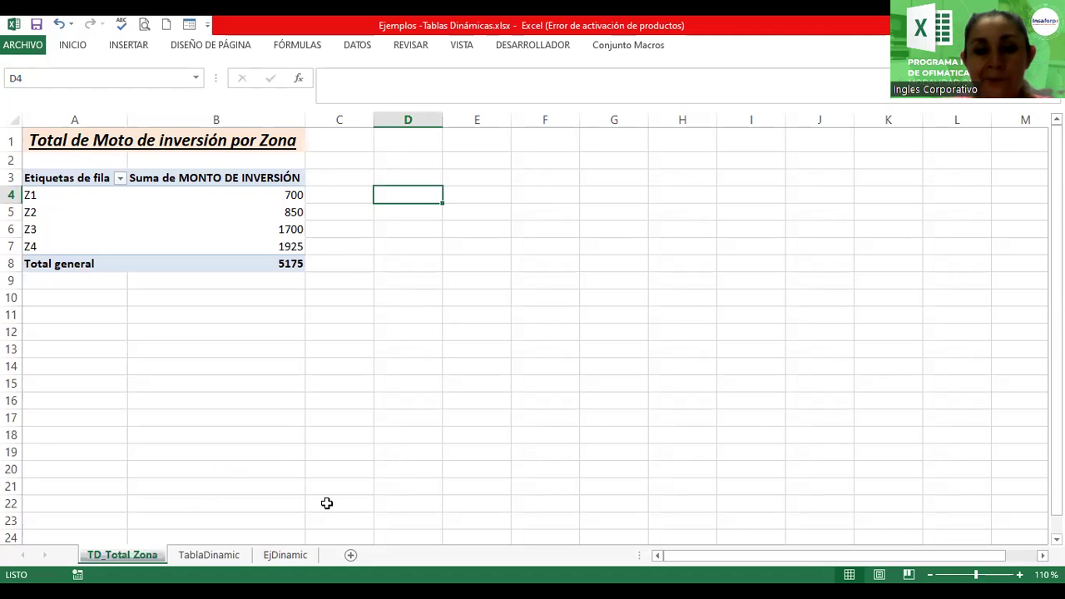
key("ctrl+Page_Down")
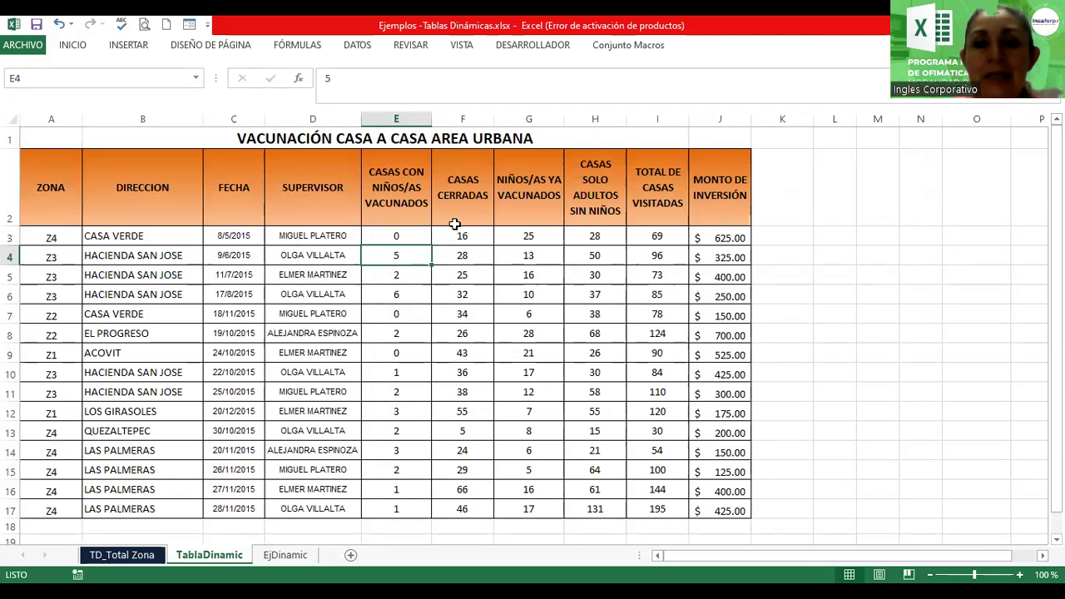
Open the recommended pivot tables for the vaccination data and preview the suggested summaries by ZONA and by DIRECCION
left_click(264, 338)
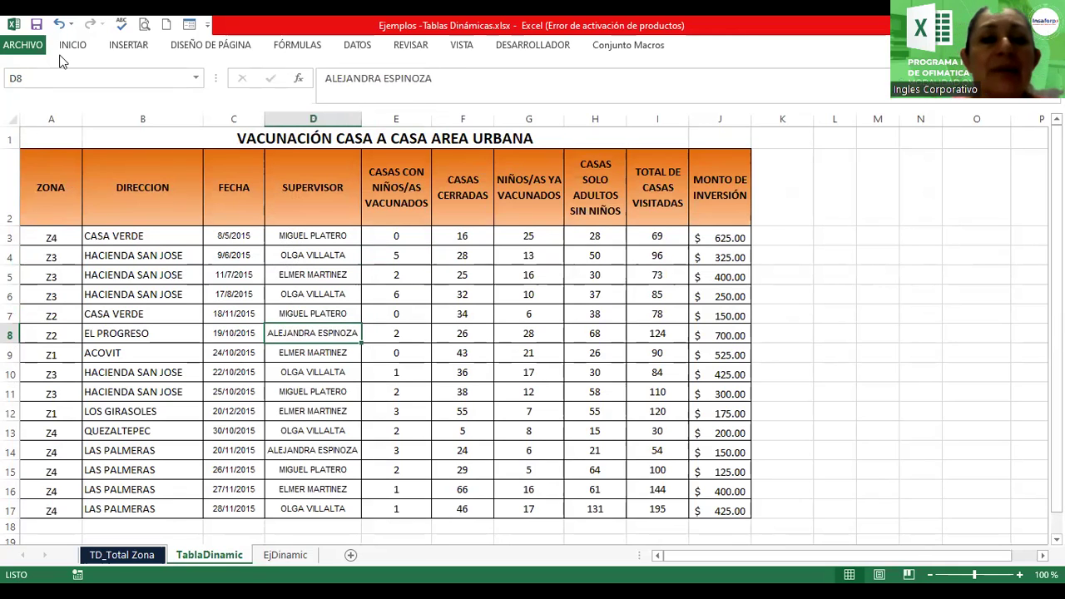
left_click(129, 46)
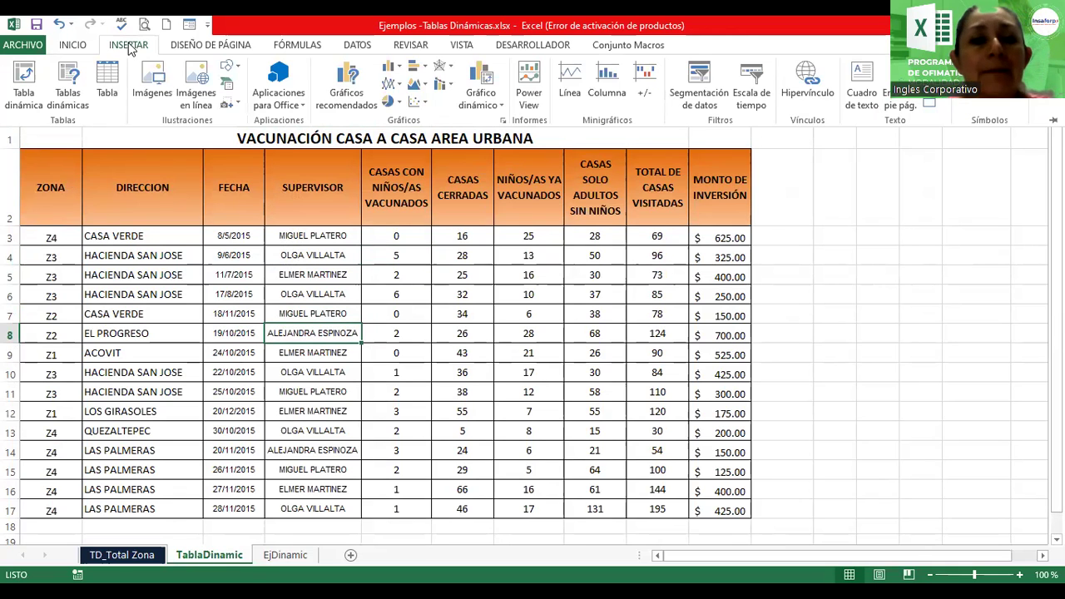
left_click(71, 77)
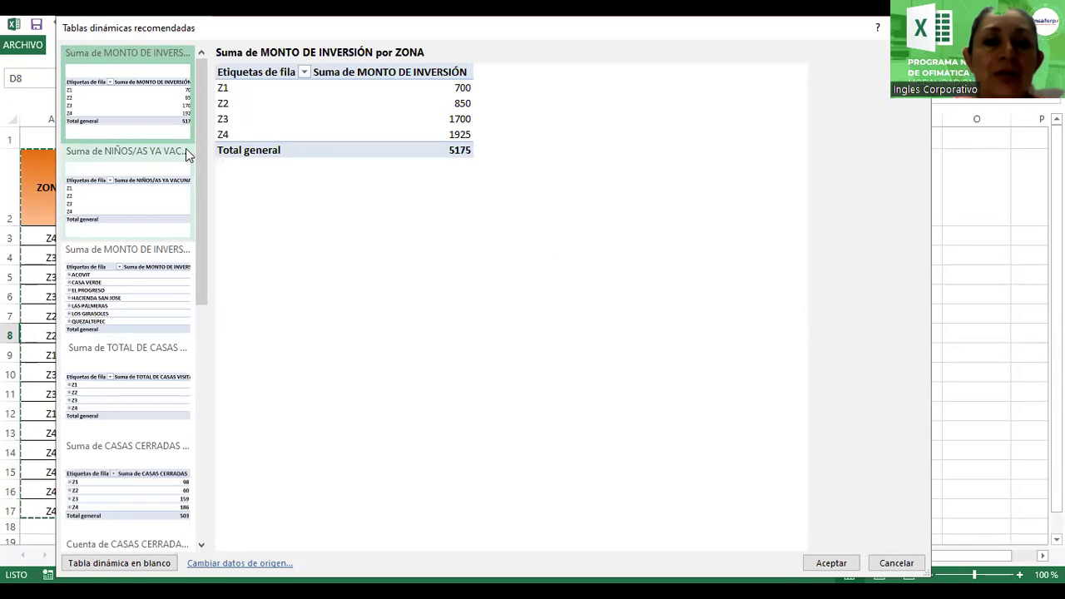
left_click(137, 171)
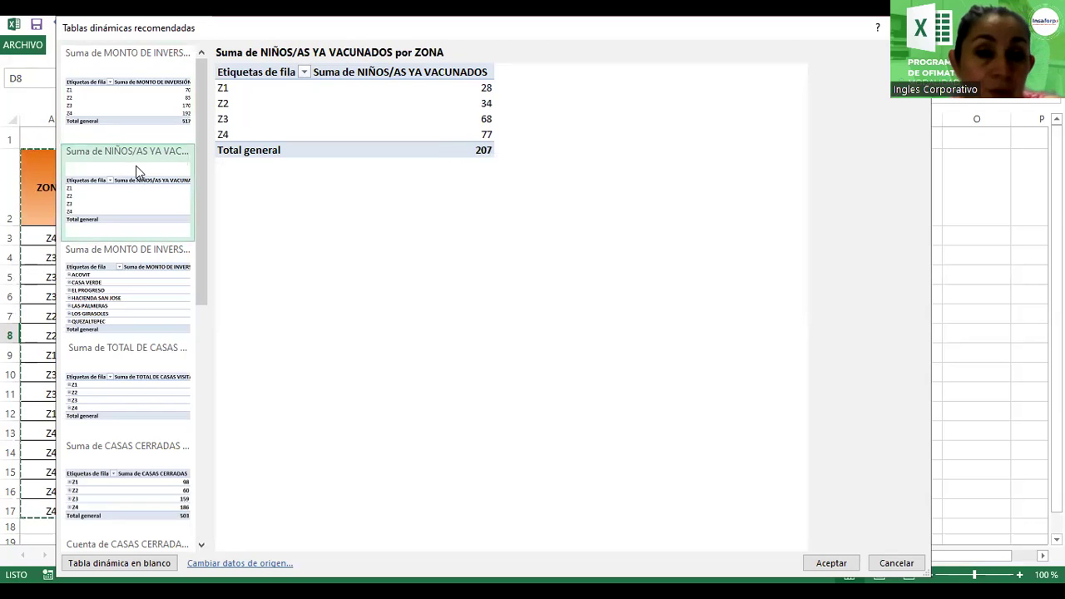
left_click(130, 317)
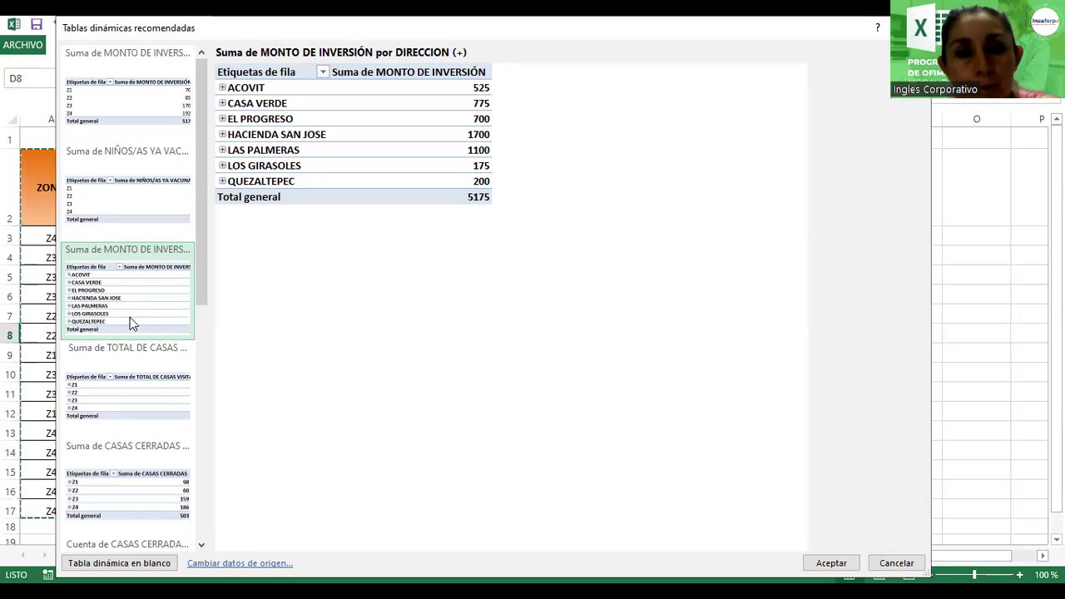
left_click(116, 388)
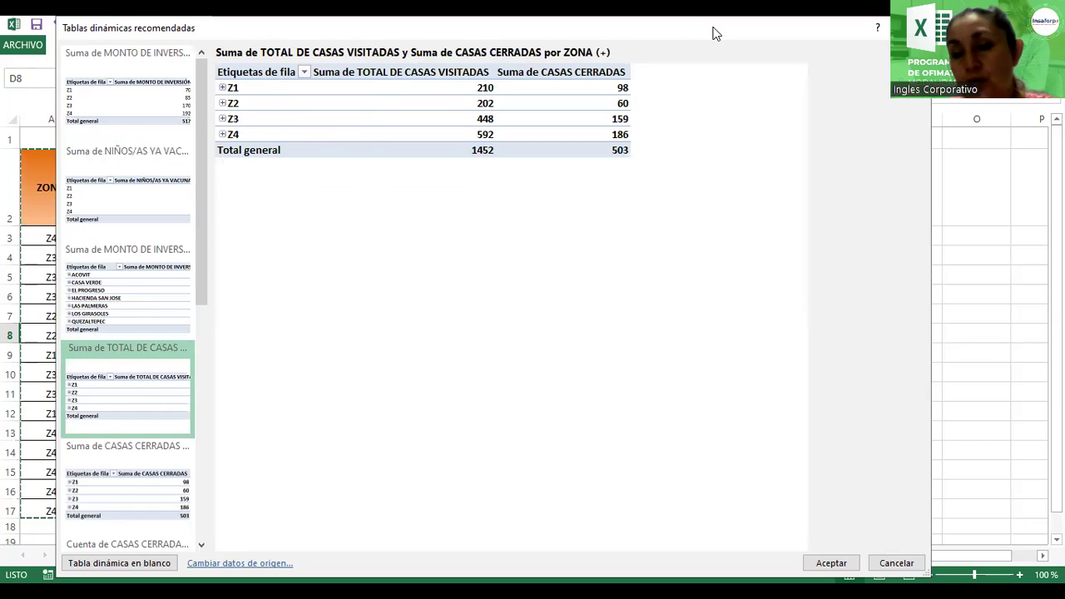
left_click_drag(712, 33, 602, 75)
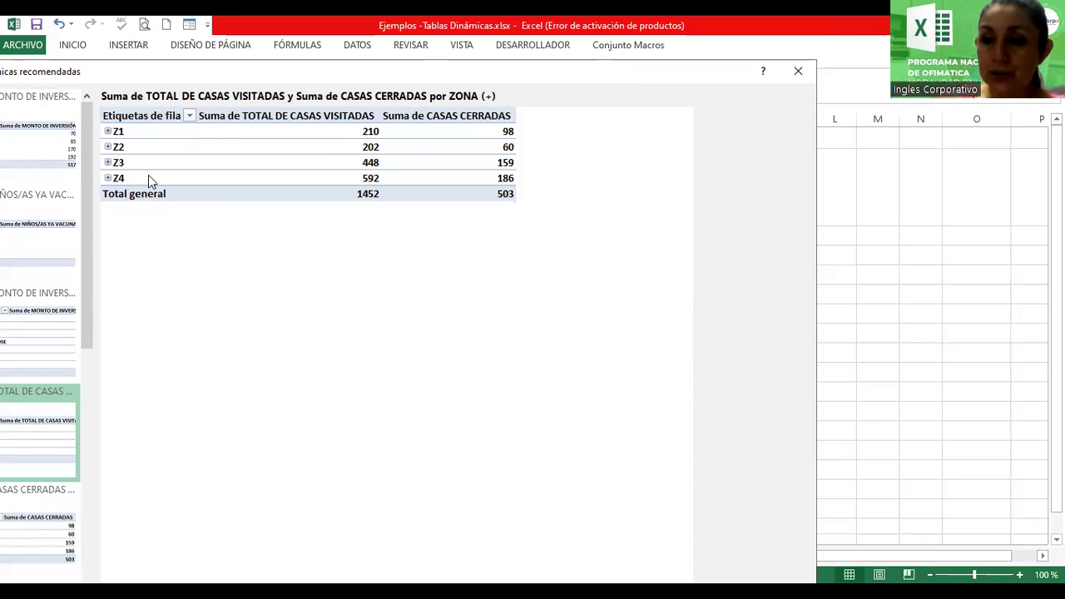
left_click(45, 534)
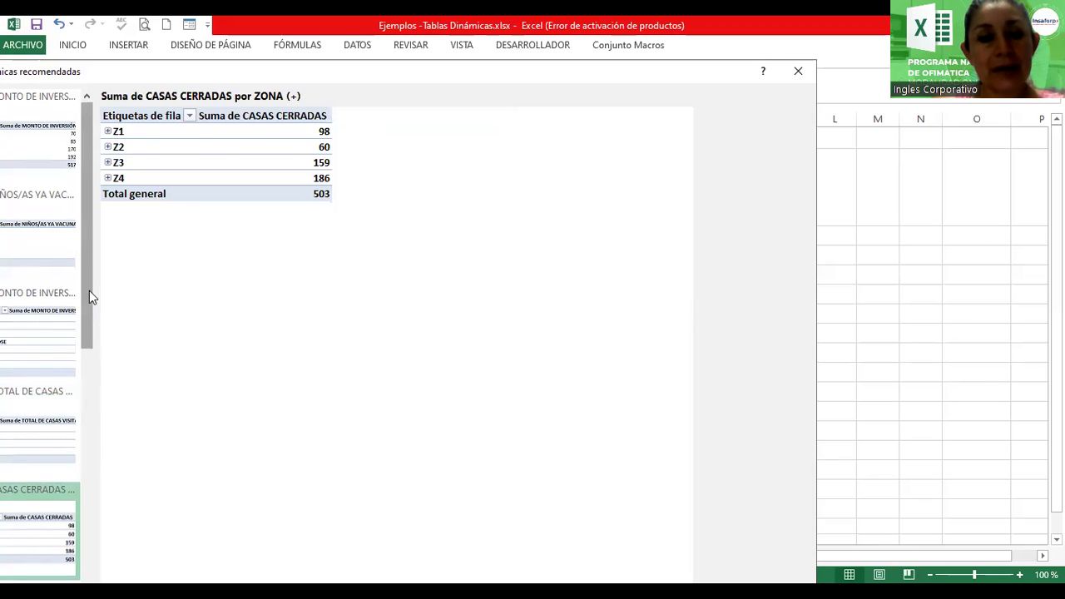
Create the recommended pivot table by DIRECCION with Cuenta de CASAS CERRADAS, Suma de NIÑOS/AS YA VACUNADOS and Suma de CASAS CON NIÑOS/AS VACUNADOS
scroll(95, 356, "down", 1)
scroll(95, 366, "down", 5)
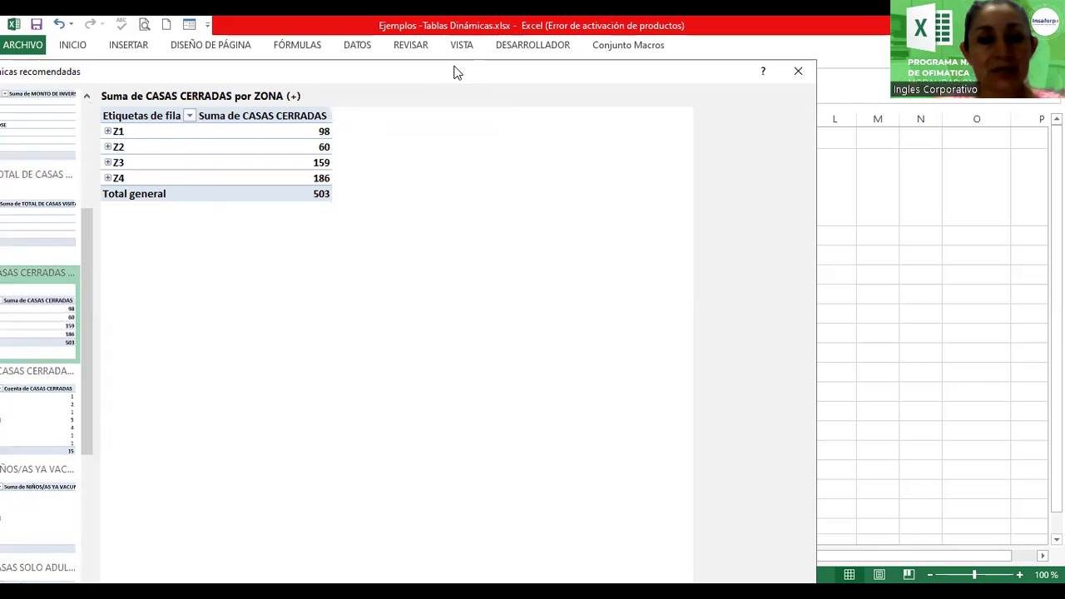
left_click_drag(453, 72, 503, 39)
left_click(50, 355)
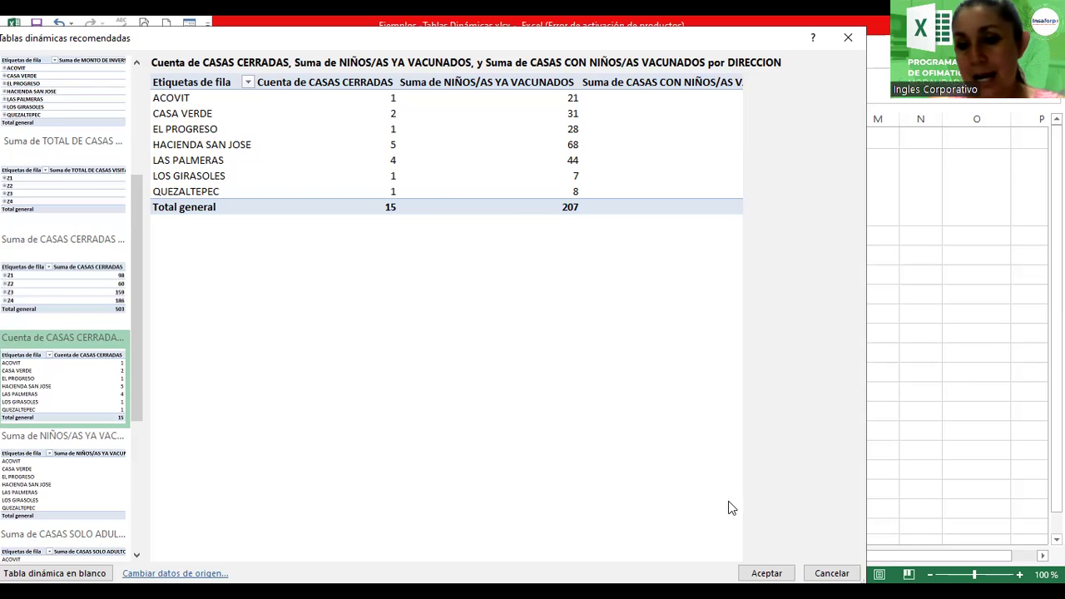
left_click(766, 573)
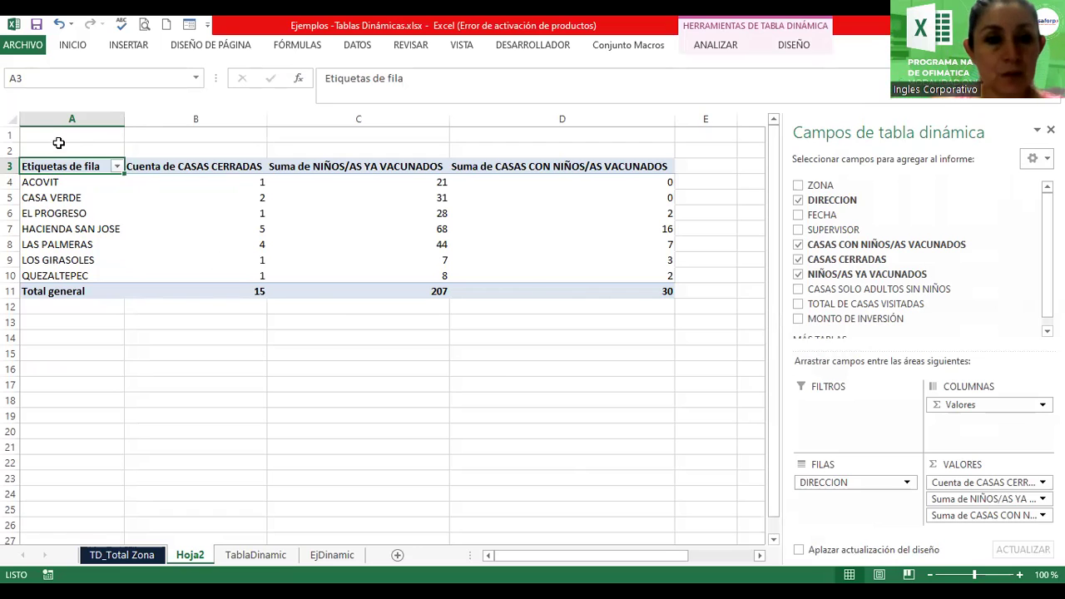
Start the title in cell A1 with "TD x Cuenta de Casas Cerras, Suma de Niños ya Vacunados y"
left_click(55, 135)
type("T")
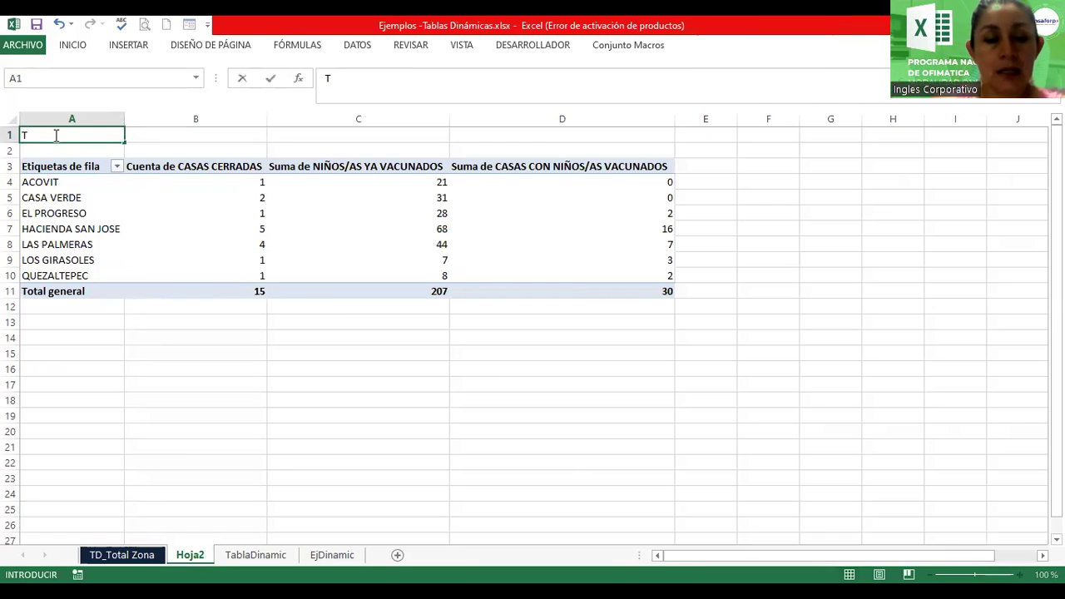
type("D x ")
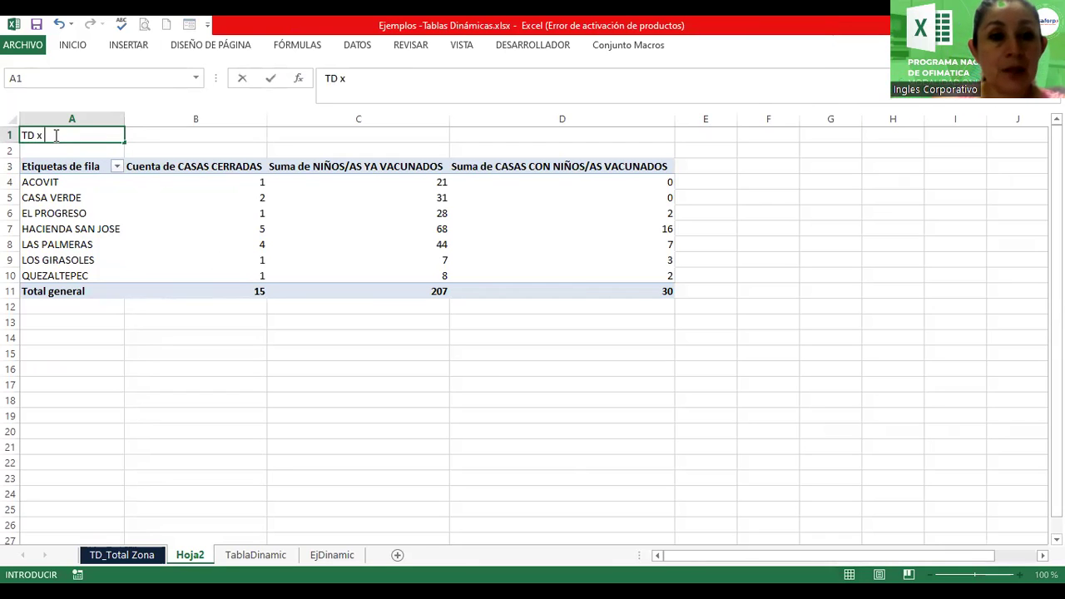
type("C")
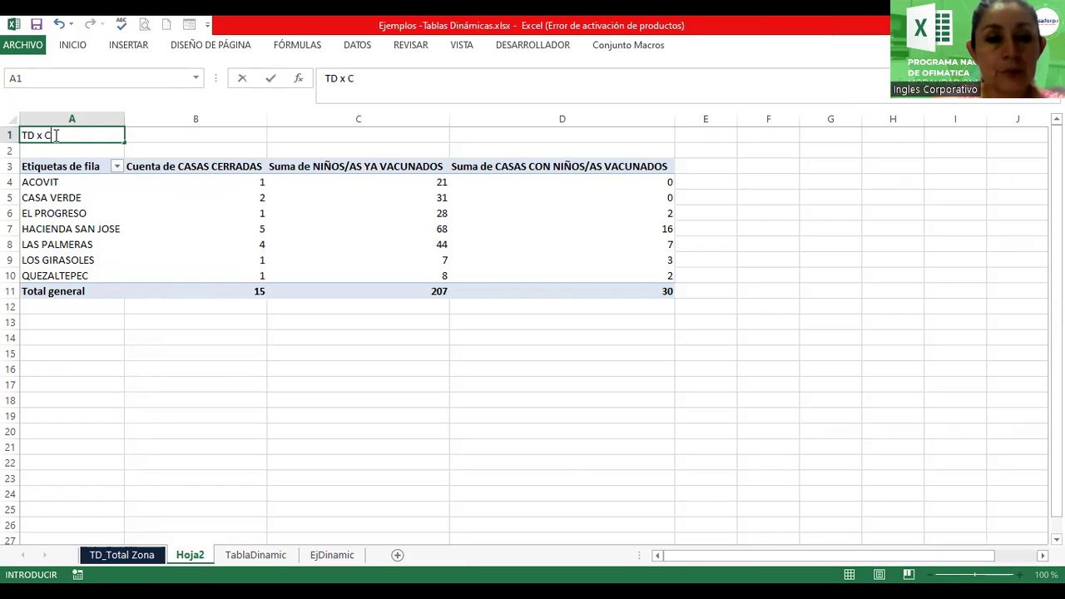
type("uenta de C")
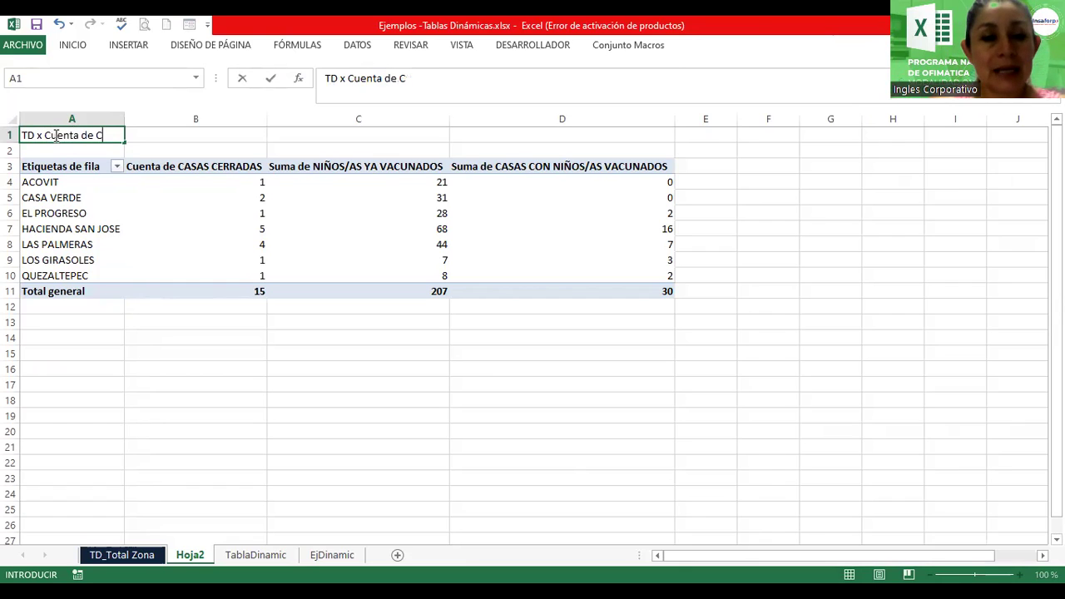
type("asas Cerras, Suma de ")
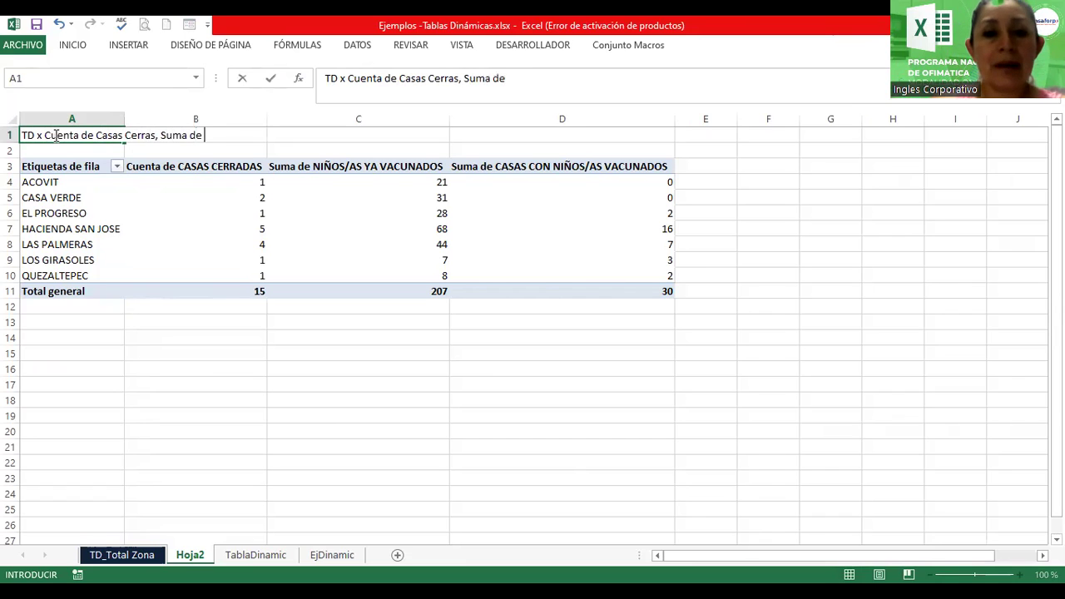
type("Niño")
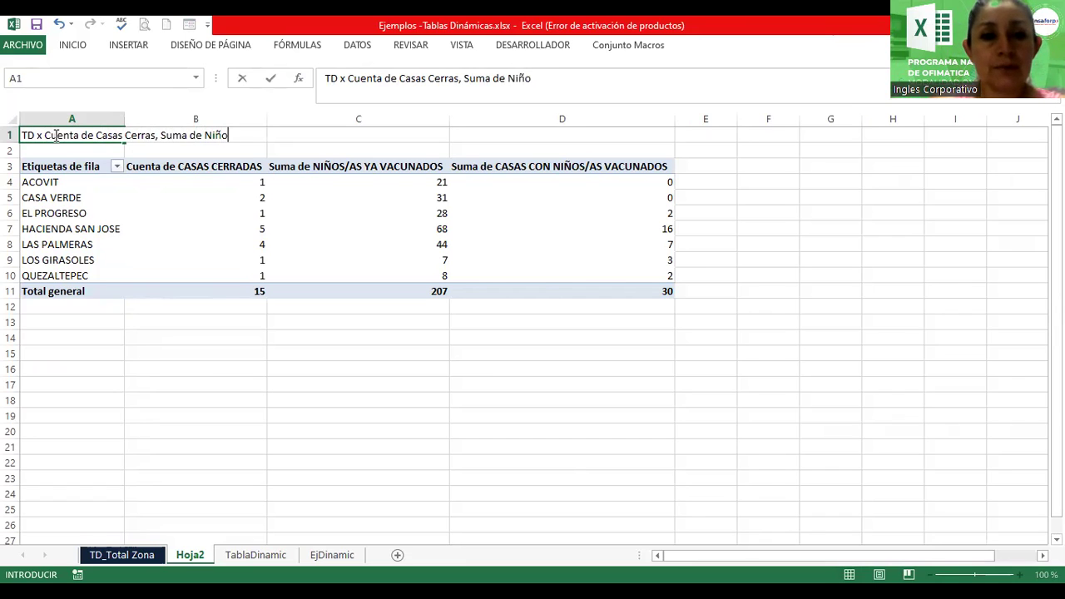
type("s ya Vacunad")
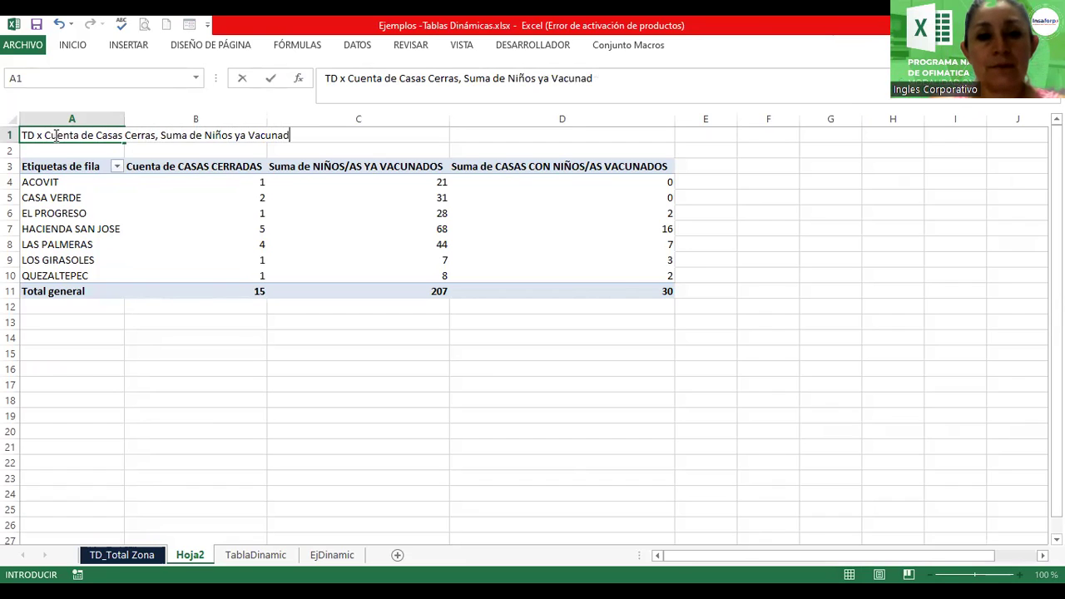
type("os y Syu")
key("BackSpace")
key("BackSpace")
key("BackSpace")
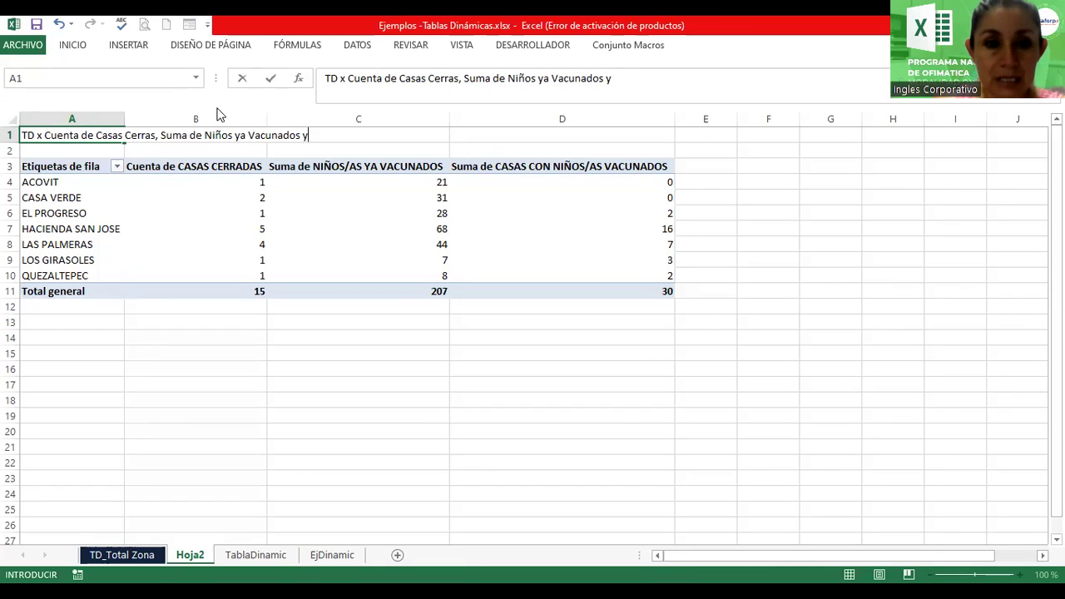
Replace "Suma" with "Total" in the A1 title and extend its end with "Total de suma de casas"
left_click(189, 135)
key("BackSpace")
key("BackSpace")
key("BackSpace")
key("BackSpace")
key("BackSpace")
type("Total de")
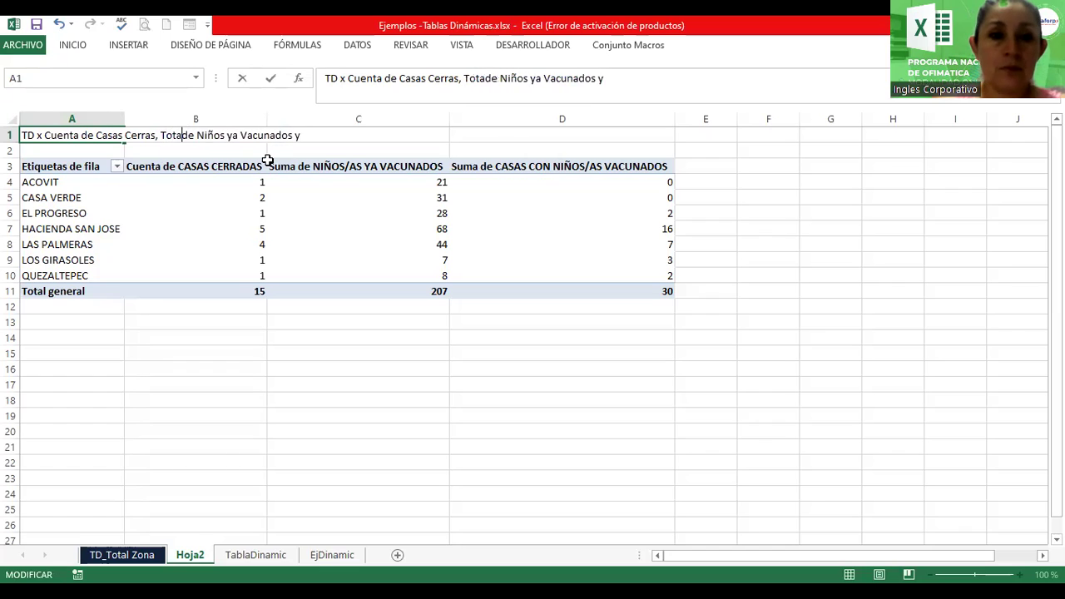
type(" Niños ya Vacunados y Total")
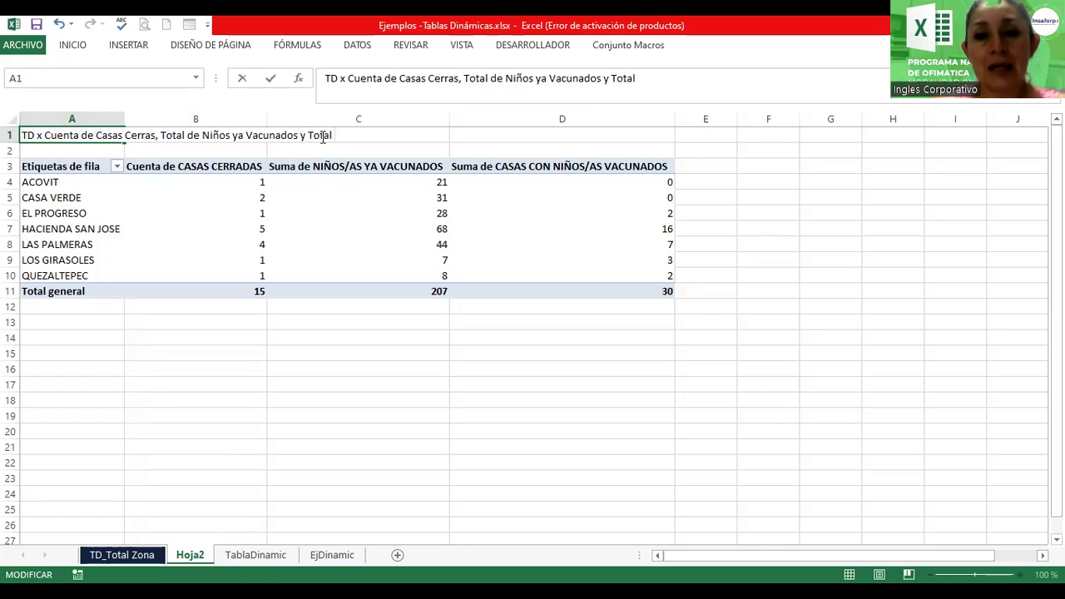
type(" de suma de casas")
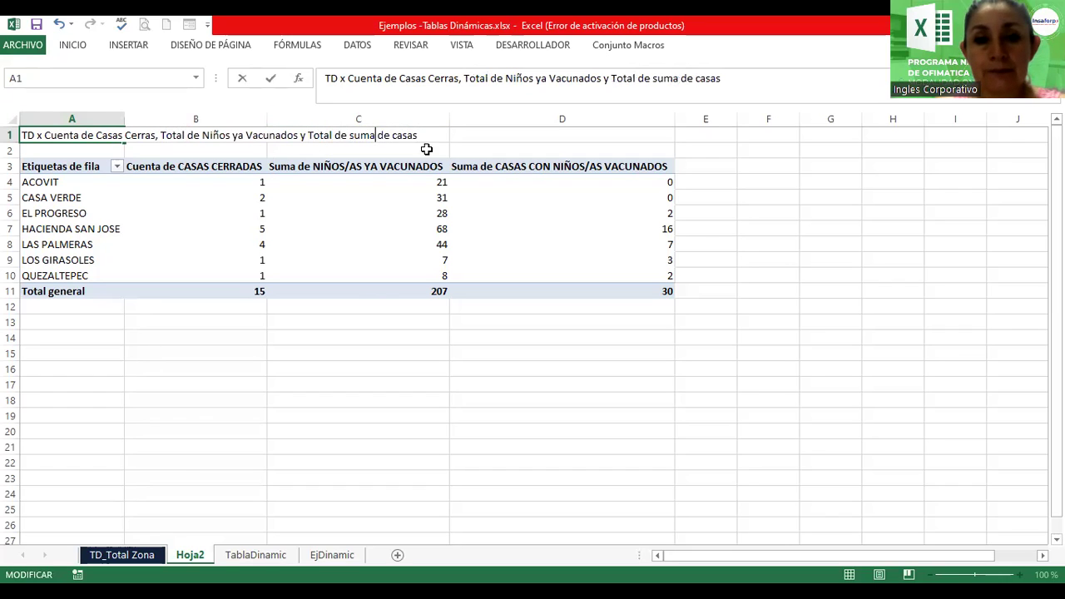
Remove "de suma" from the A1 title so it ends in "Total de casas", and commit the entry
key("BackSpace")
key("BackSpace")
key("BackSpace")
key("BackSpace")
key("BackSpace")
key("BackSpace")
key("BackSpace")
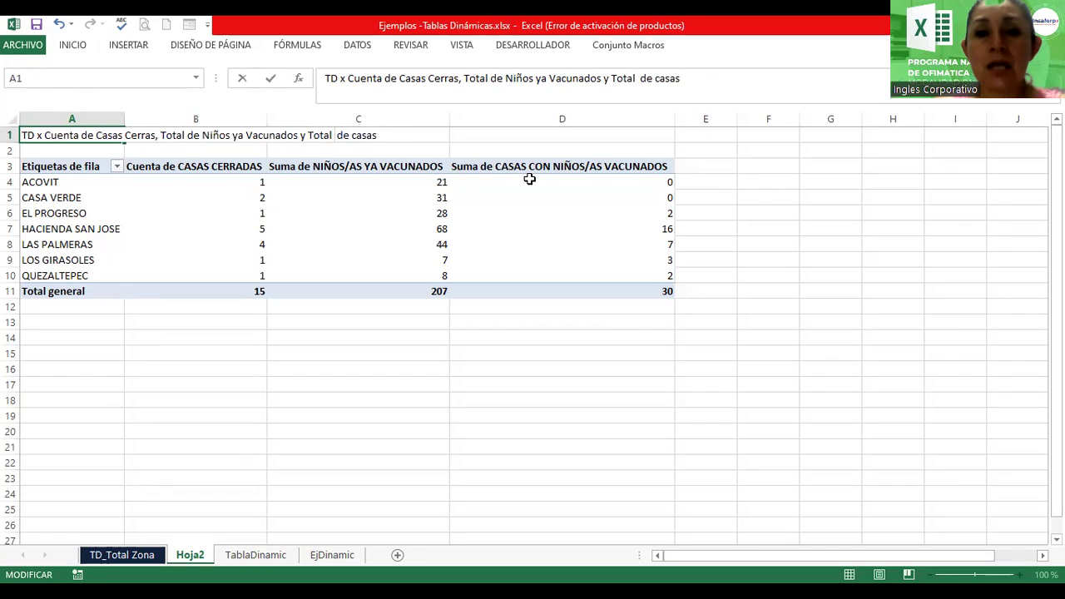
scroll(529, 178, "down", 1)
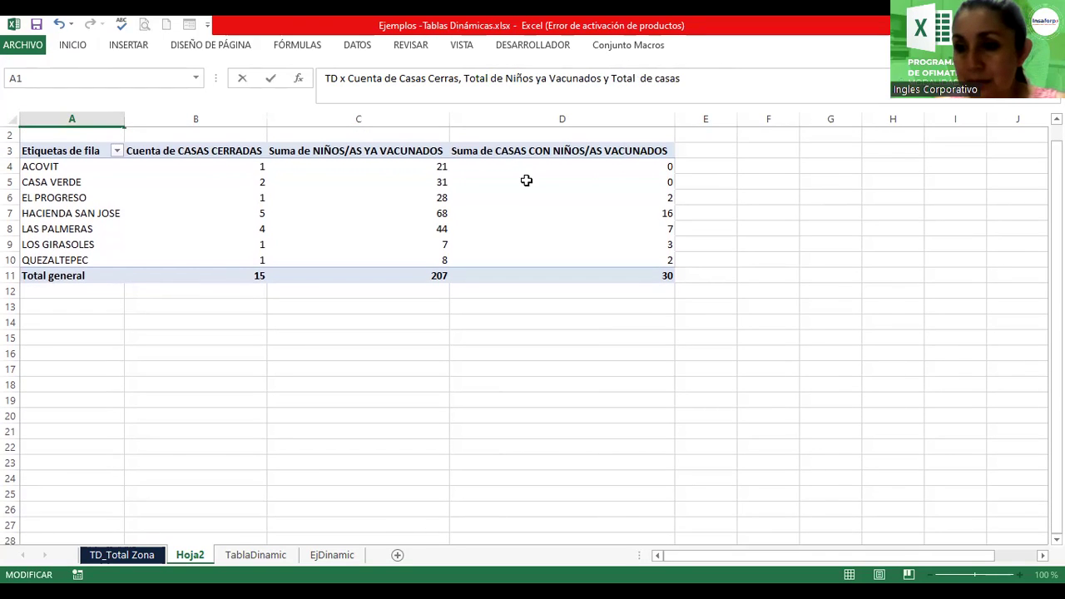
left_click(529, 179)
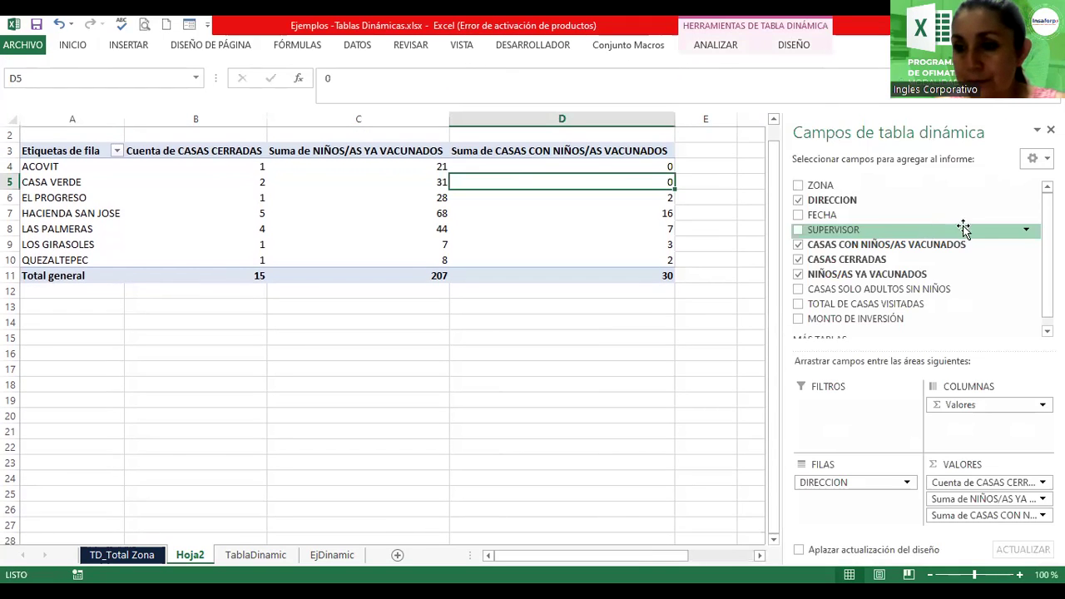
Complete the title in cell A1 by appending "con niños vacunados" at its end
left_click(33, 133)
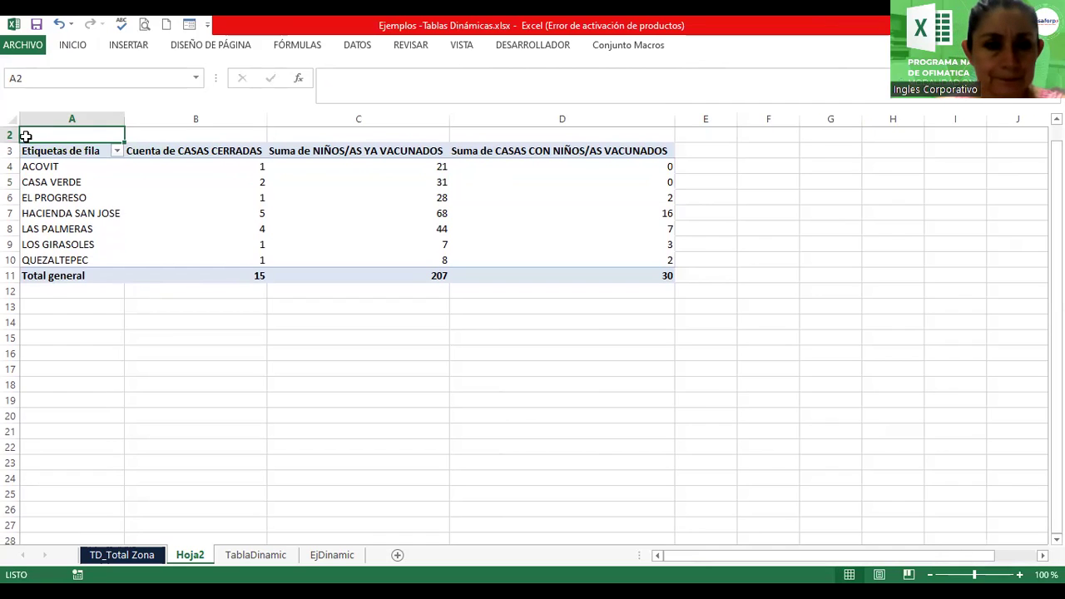
scroll(26, 136, "up", 1)
double_click(25, 137)
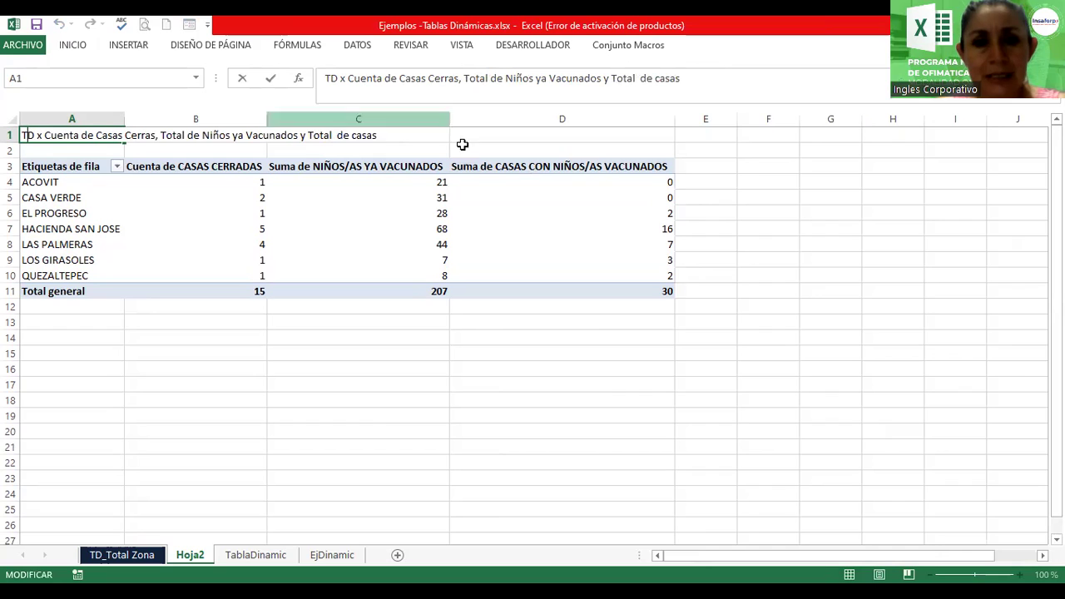
left_click(392, 133)
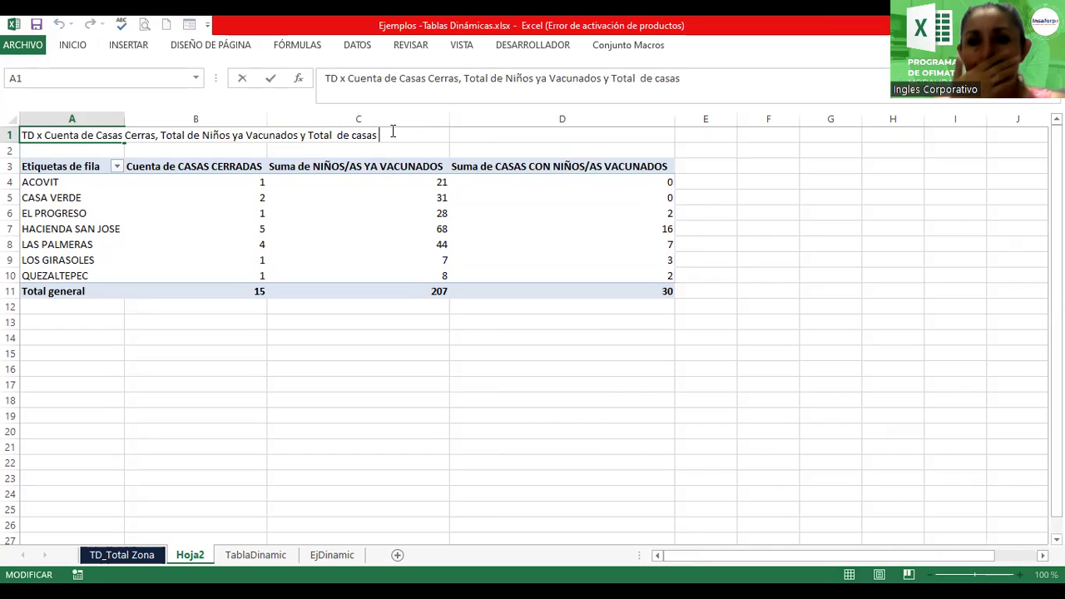
type("co")
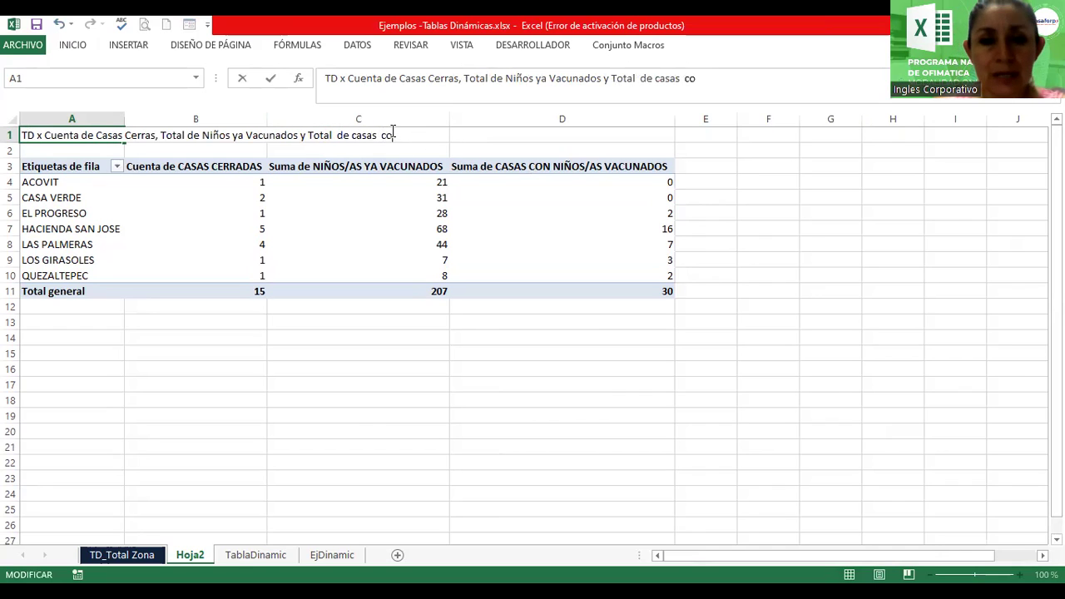
type("n niños vacunados")
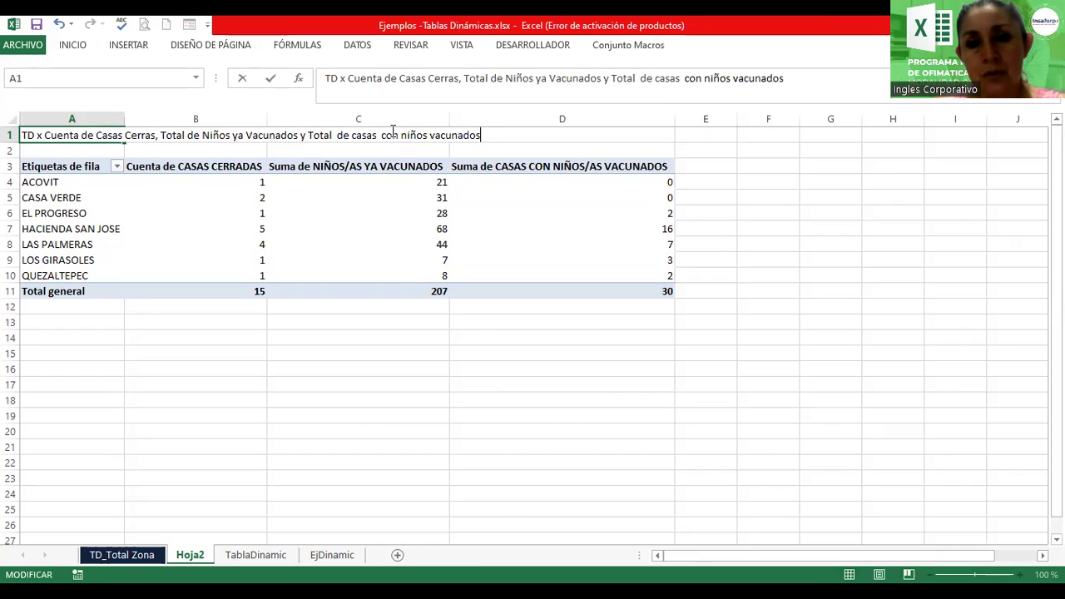
key("Return")
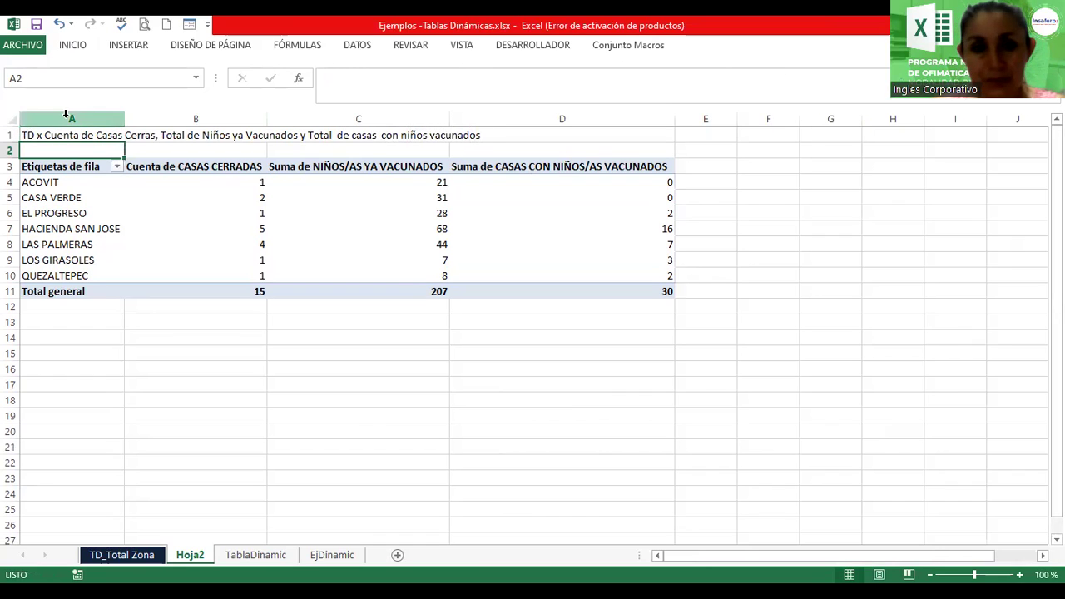
Merge and center the title across cells A1 to D1 above the address pivot table
left_click(50, 138)
key("shift+Right")
key("shift+Right")
key("shift+Right")
key("shift+Right")
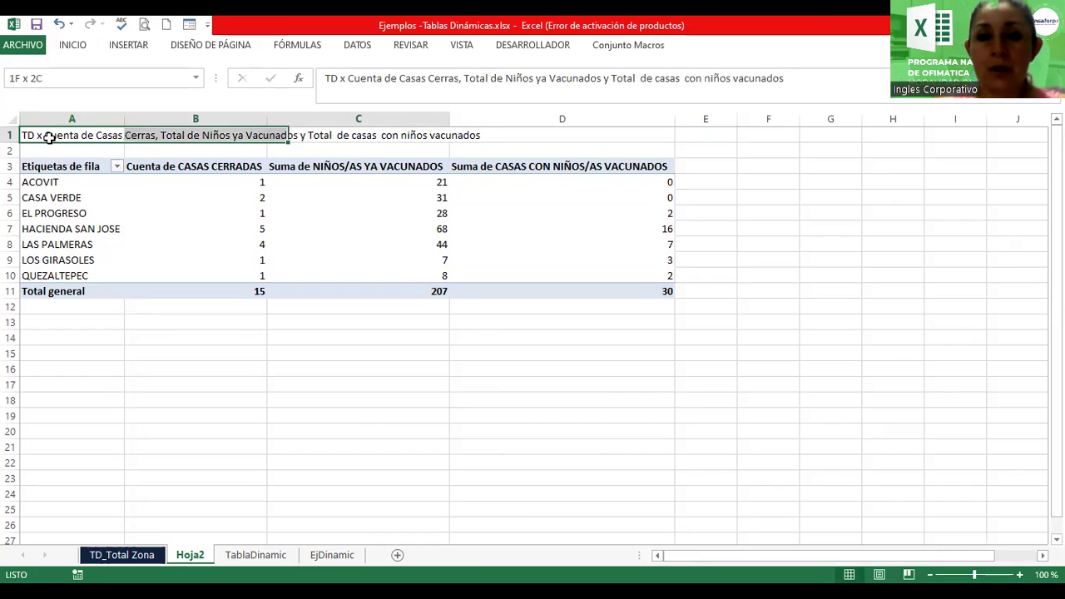
key("shift+Left")
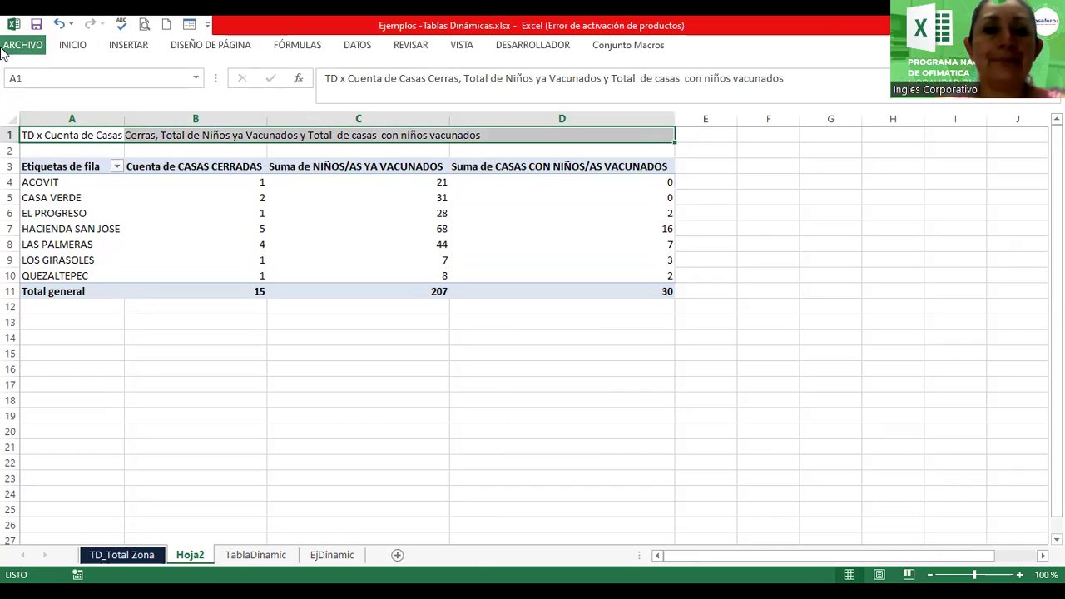
left_click(73, 47)
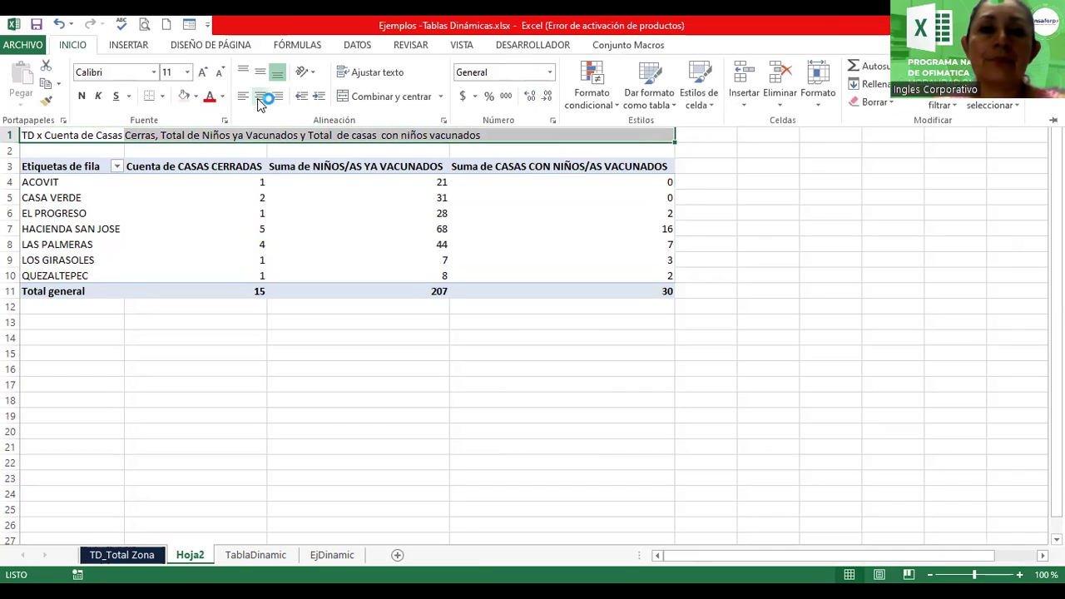
left_click(348, 98)
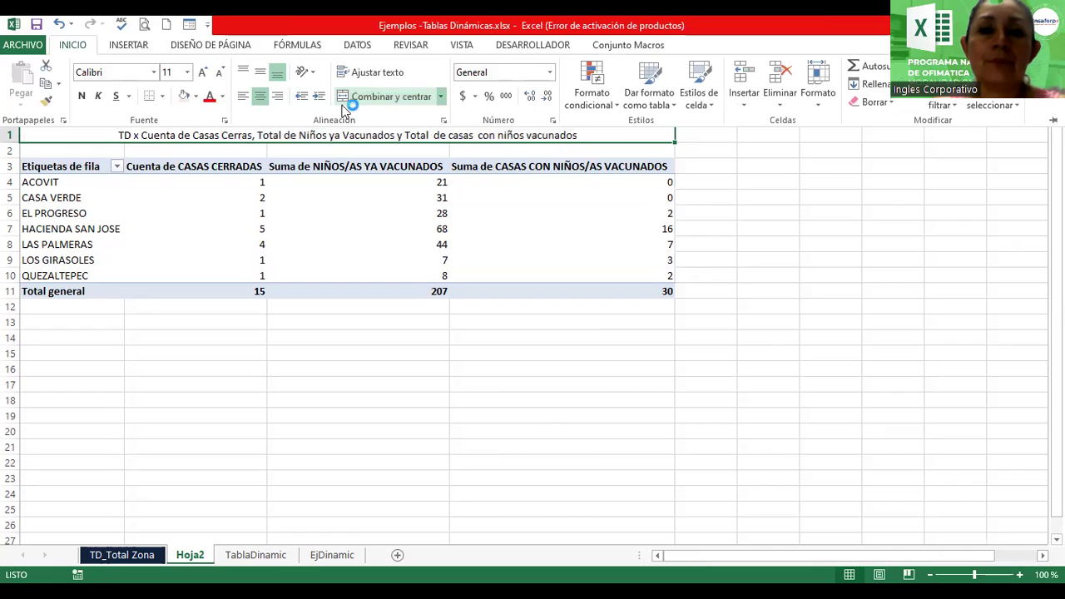
Enlarge the merged title's font to size 14 and increase the height of row 1
left_click(202, 73)
left_click(204, 72)
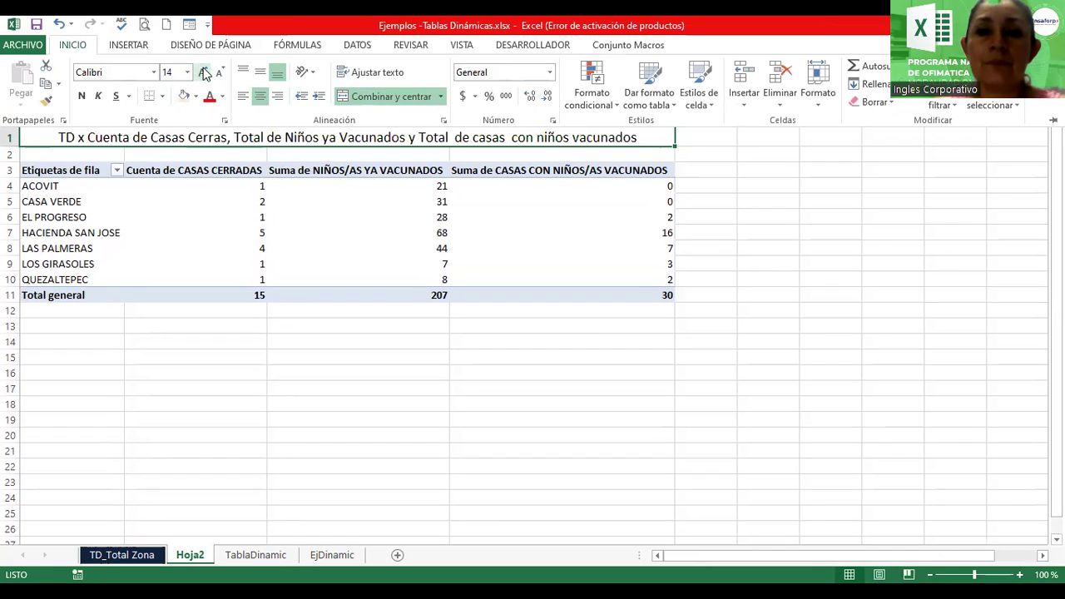
left_click(13, 146)
left_click_drag(12, 147, 12, 157)
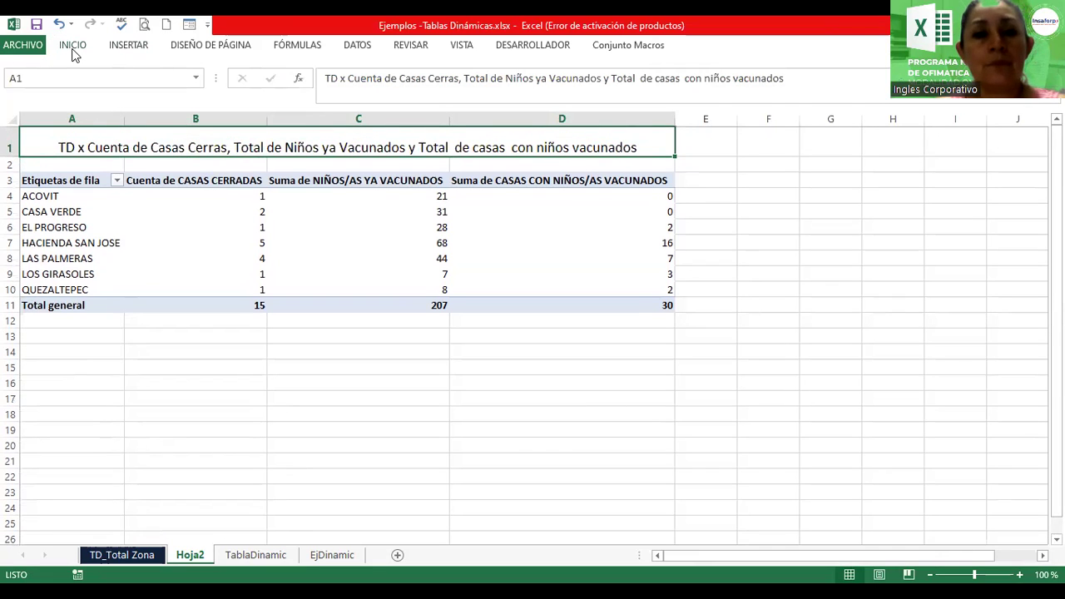
Make the merged title in row 1 bold and give it a light orange fill
left_click(73, 51)
left_click(81, 96)
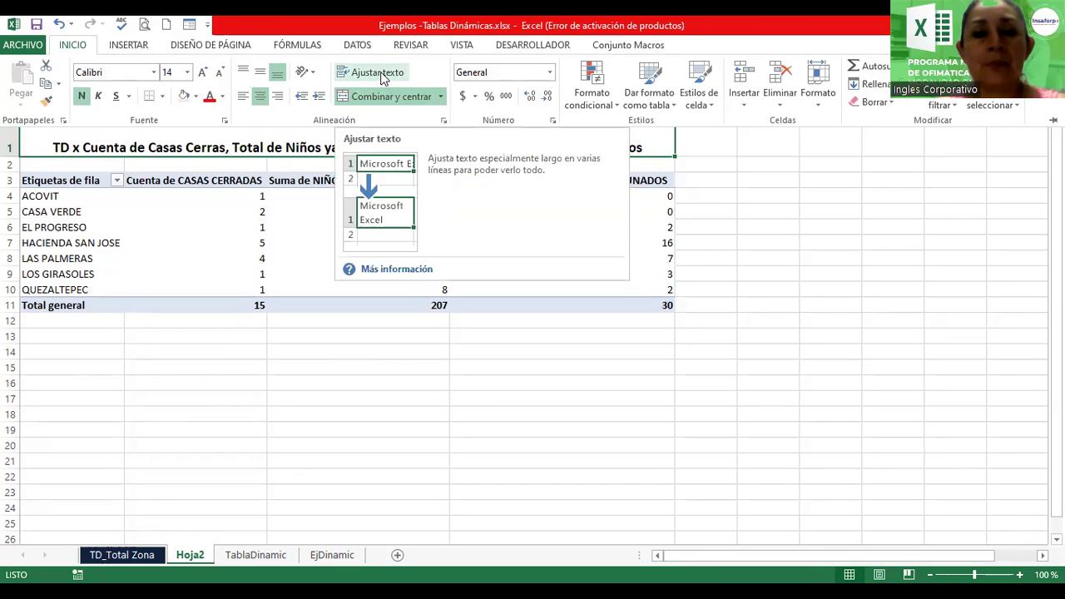
left_click(184, 96)
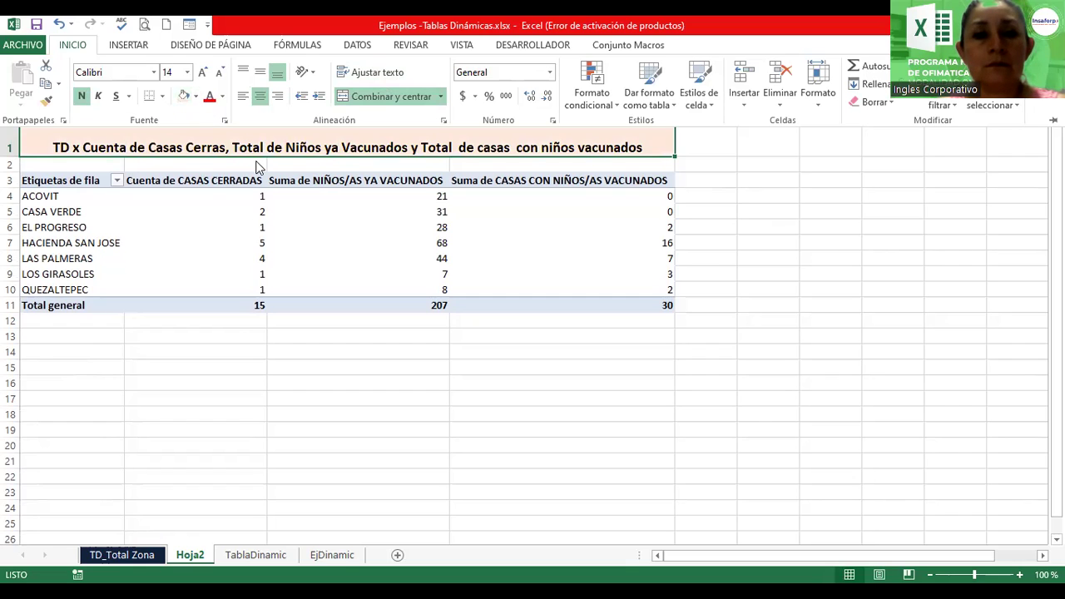
Align the title vertically to the middle of its cell and make row 1 taller still
left_click(261, 71)
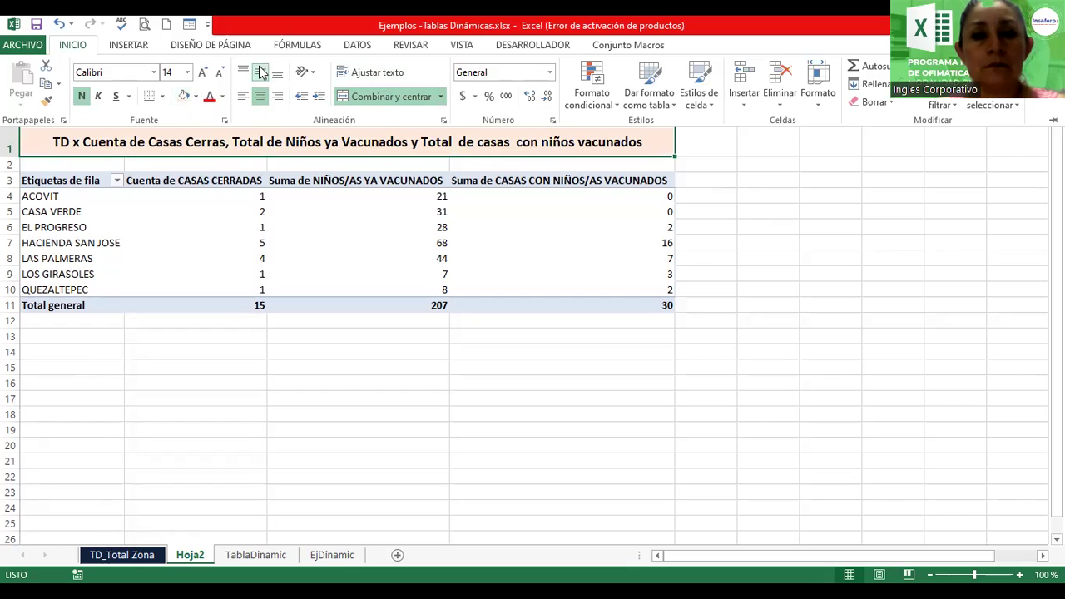
left_click(11, 152)
left_click_drag(12, 154, 11, 169)
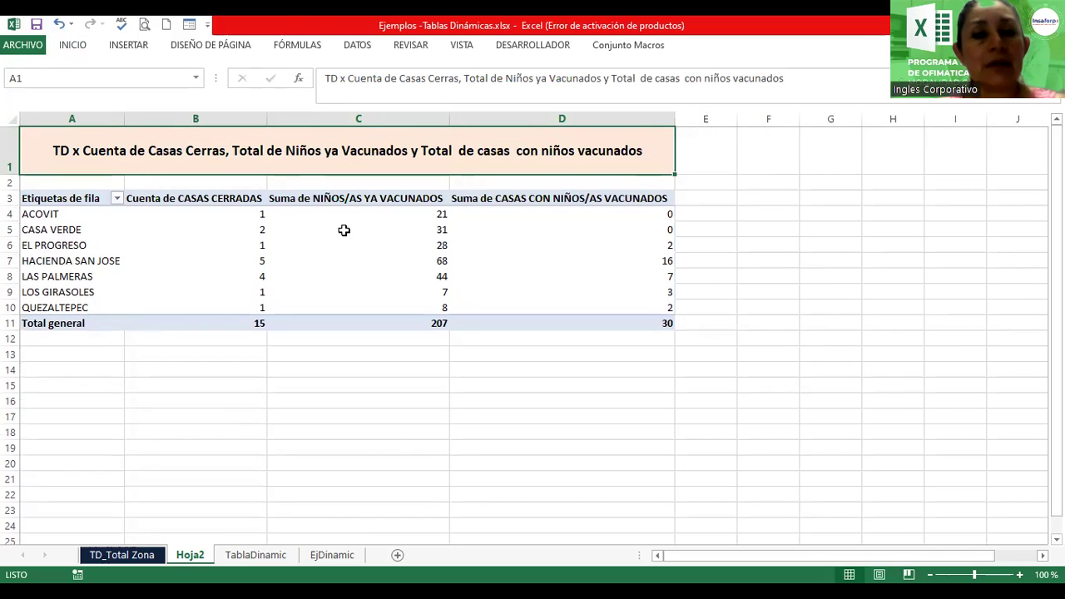
left_click(344, 229)
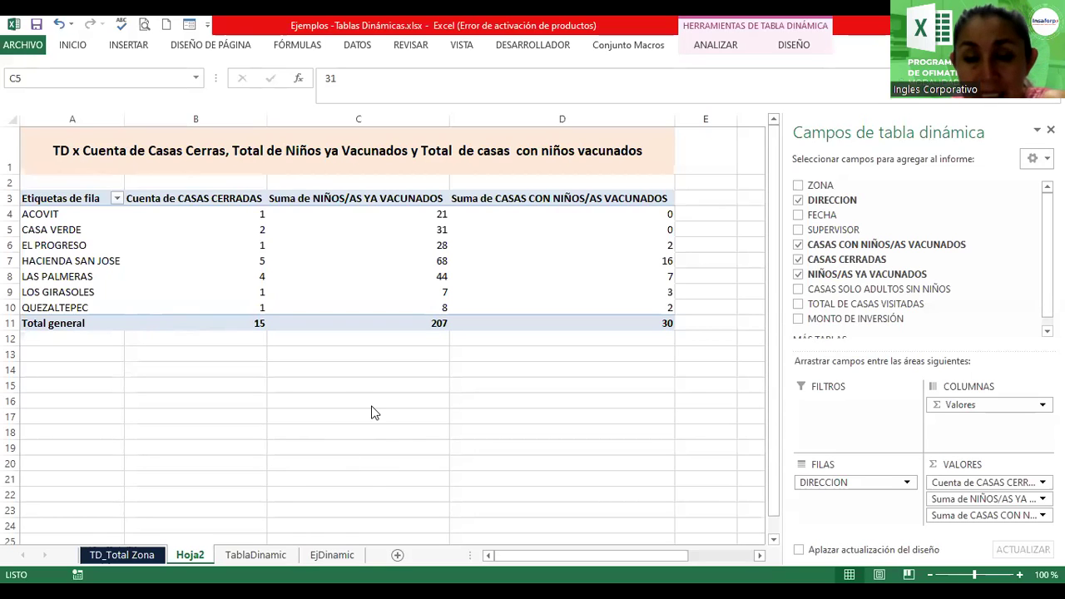
key("alt+Tab")
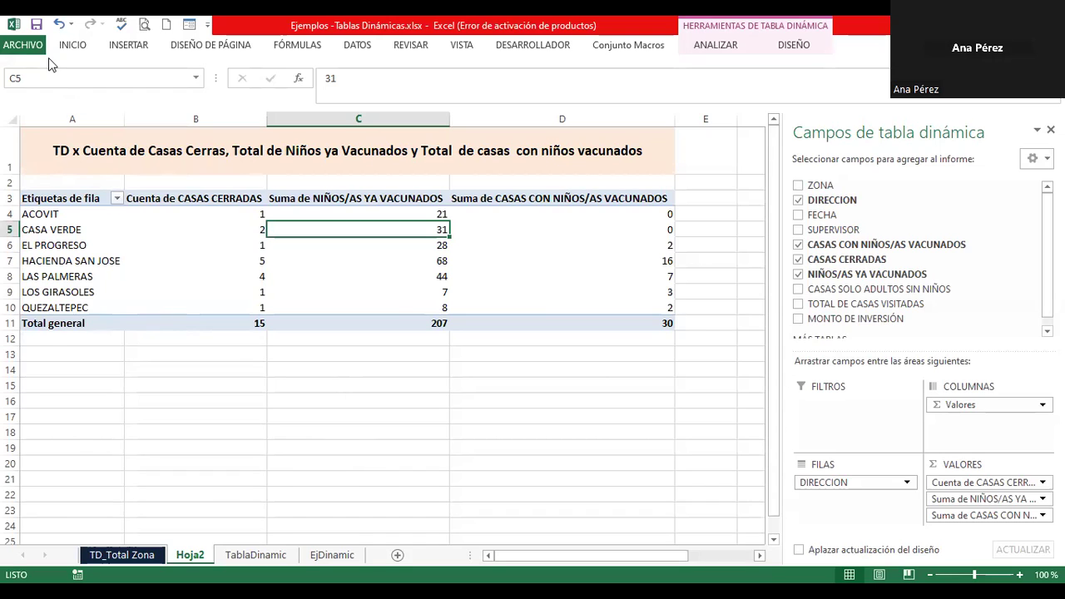
left_click(130, 46)
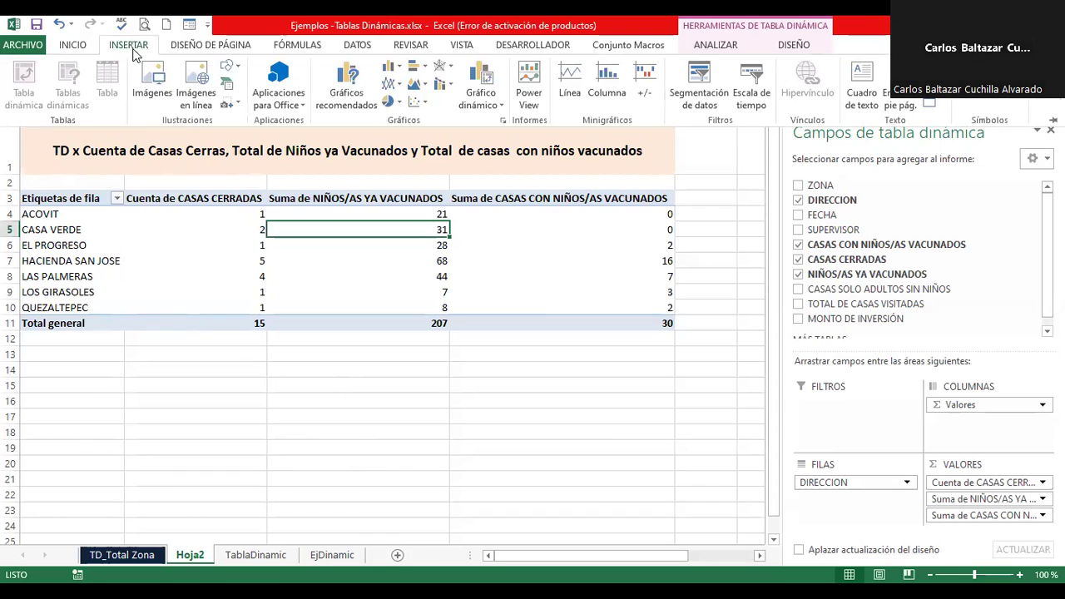
left_click(190, 429)
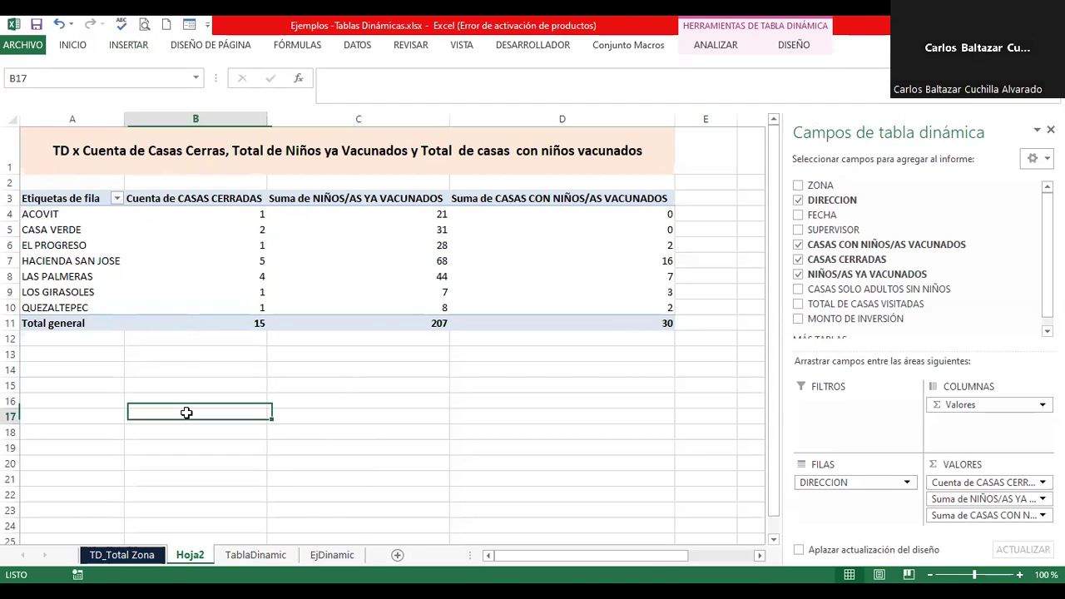
Open the recommended pivot tables for the vaccination data on the TablaDinamic sheet
key("ctrl+Page_Up")
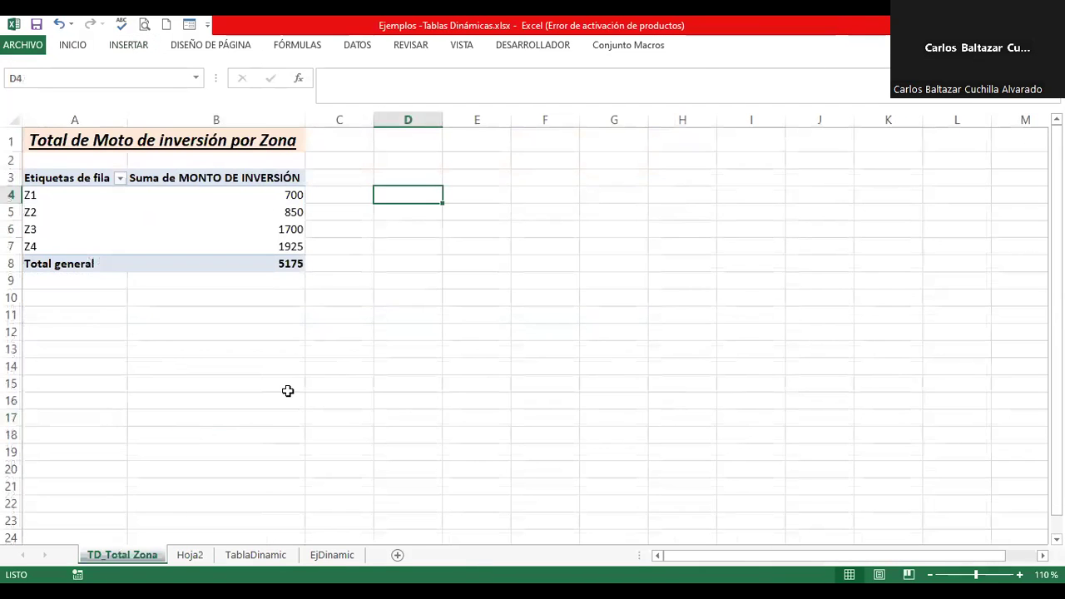
key("ctrl+Page_Down")
key("ctrl+Page_Down")
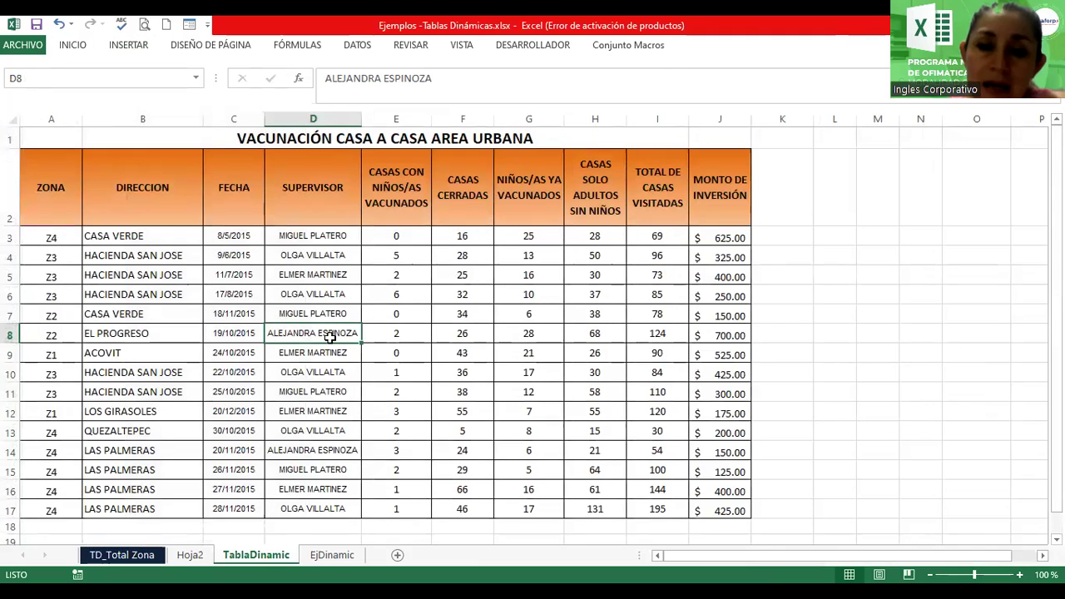
left_click(116, 48)
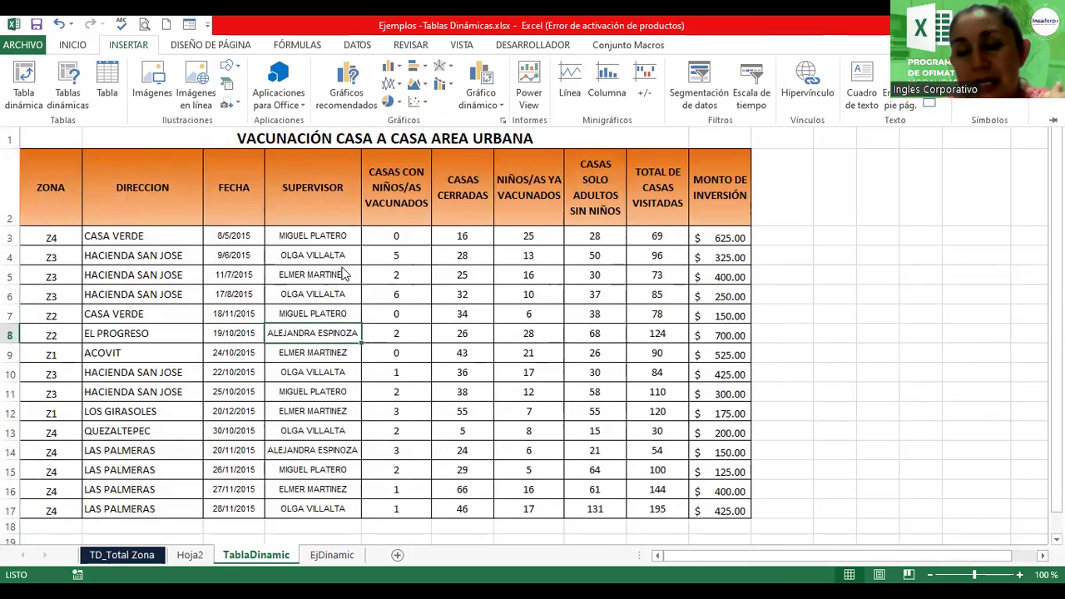
left_click(67, 96)
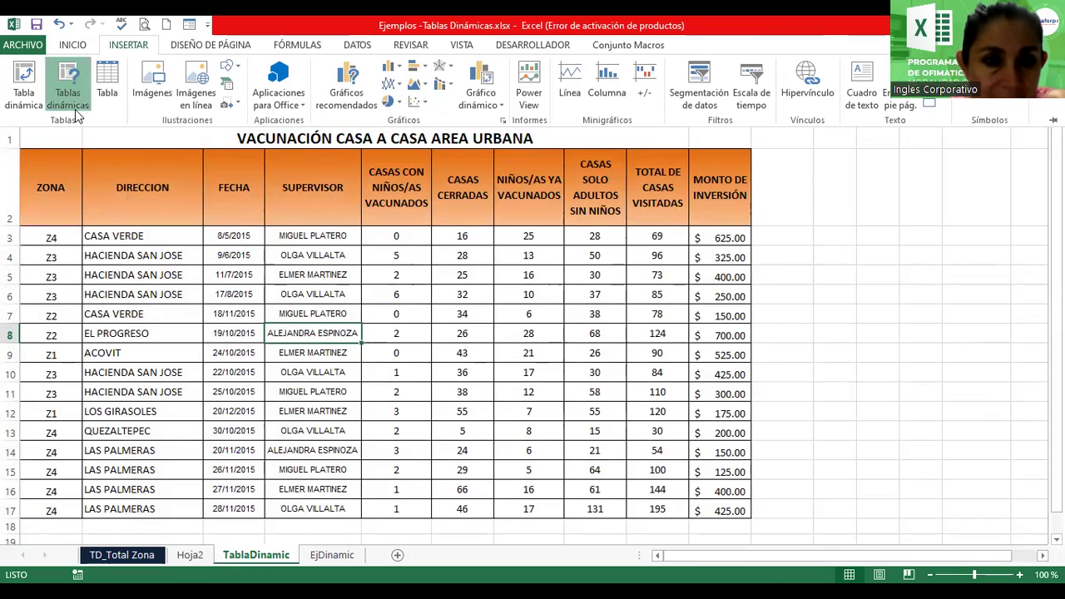
Browse the recommended pivot table layouts by zone and by address, and close the list without inserting one
left_click(75, 185)
key("Down")
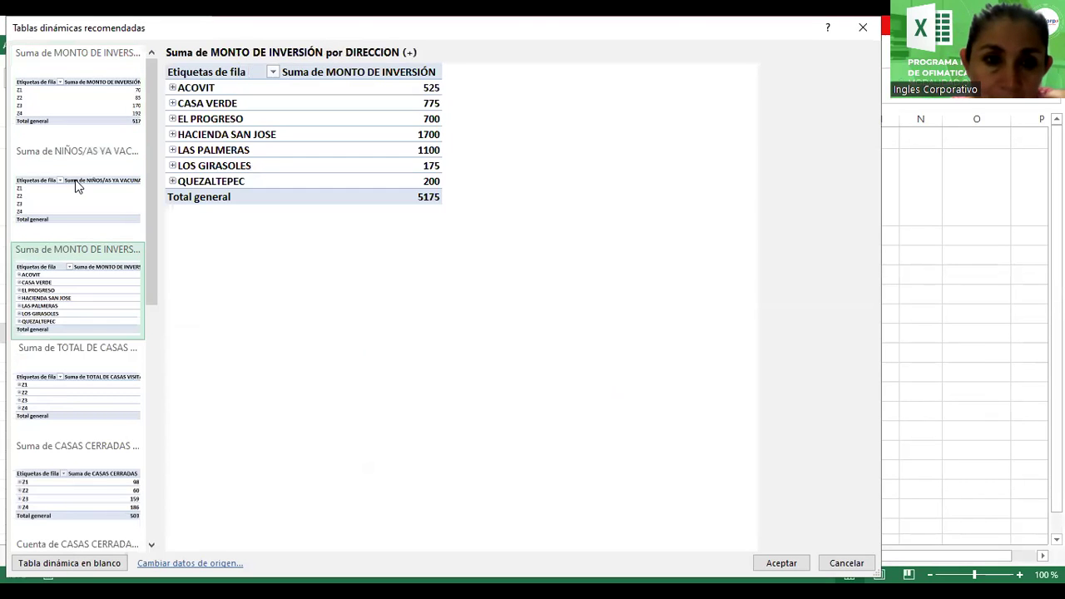
key("Down")
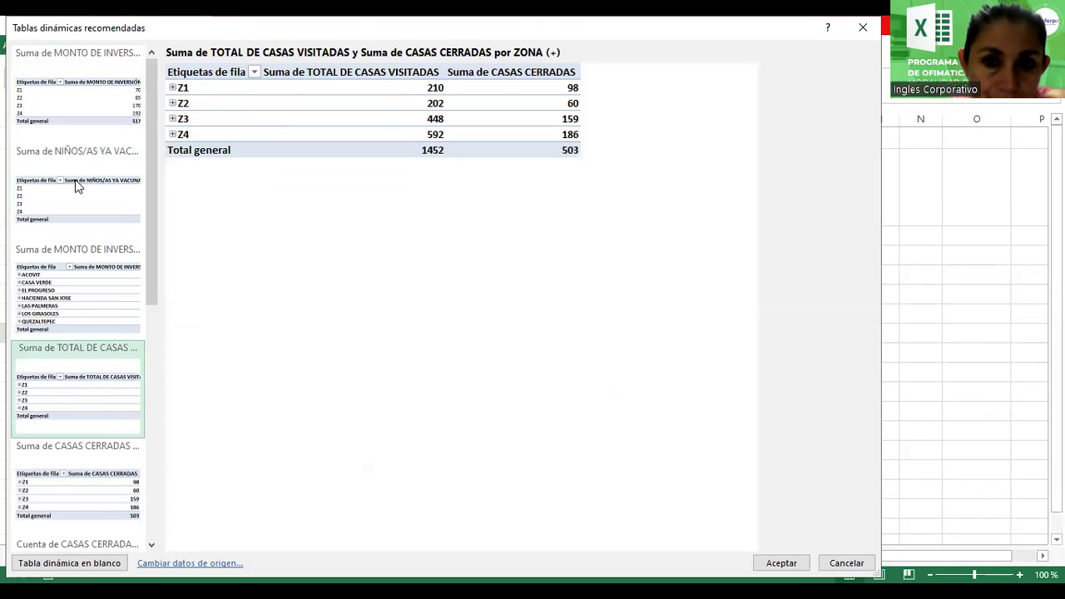
key("Down")
key("Down")
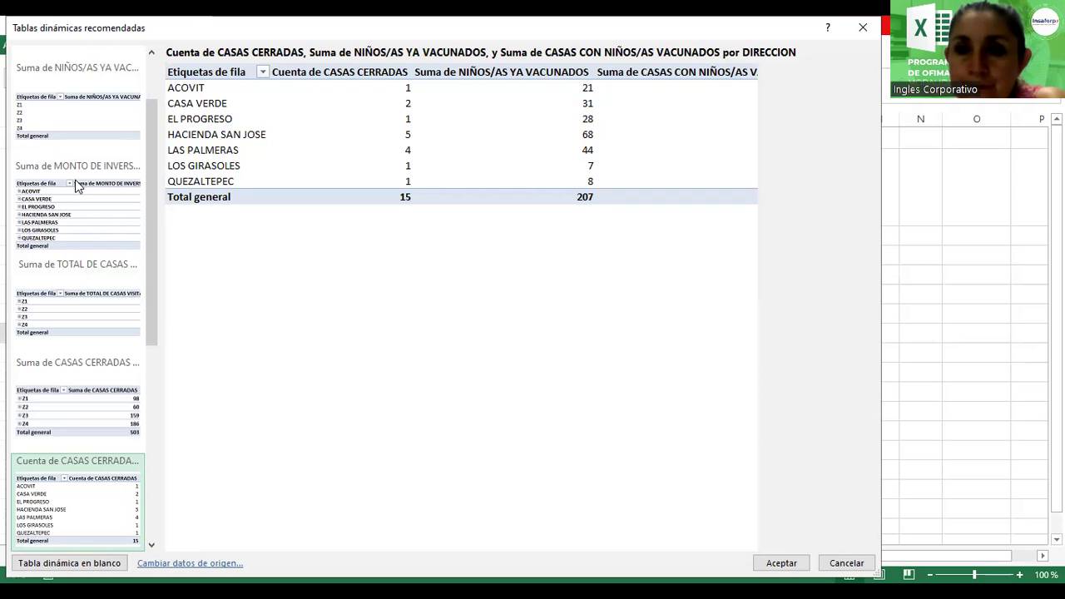
key("Down")
key("Down")
key("Down")
key("Down")
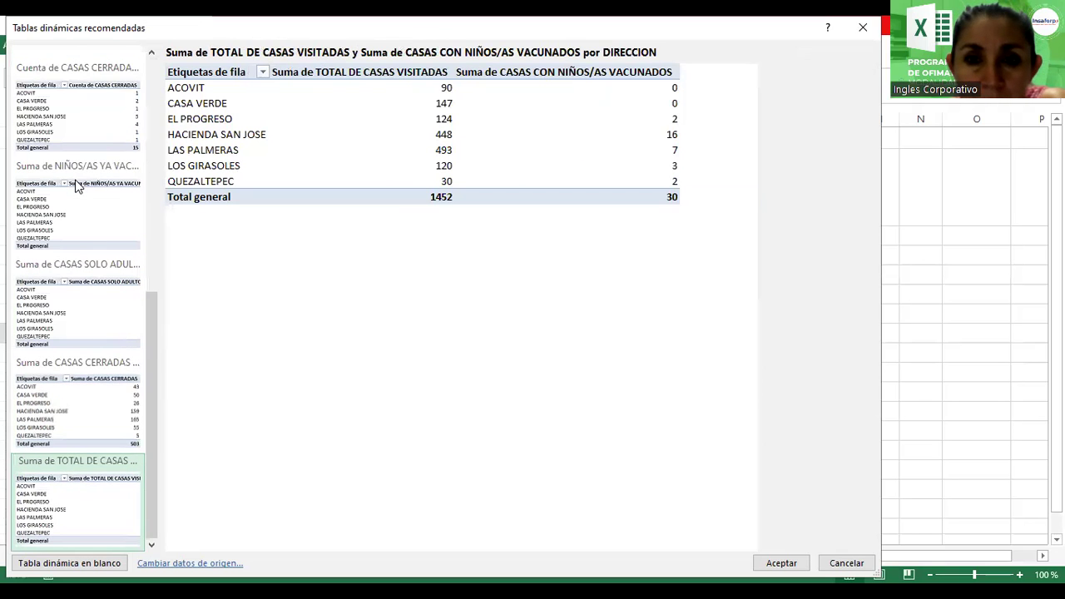
key("Down")
key("Up")
key("Up")
key("Up")
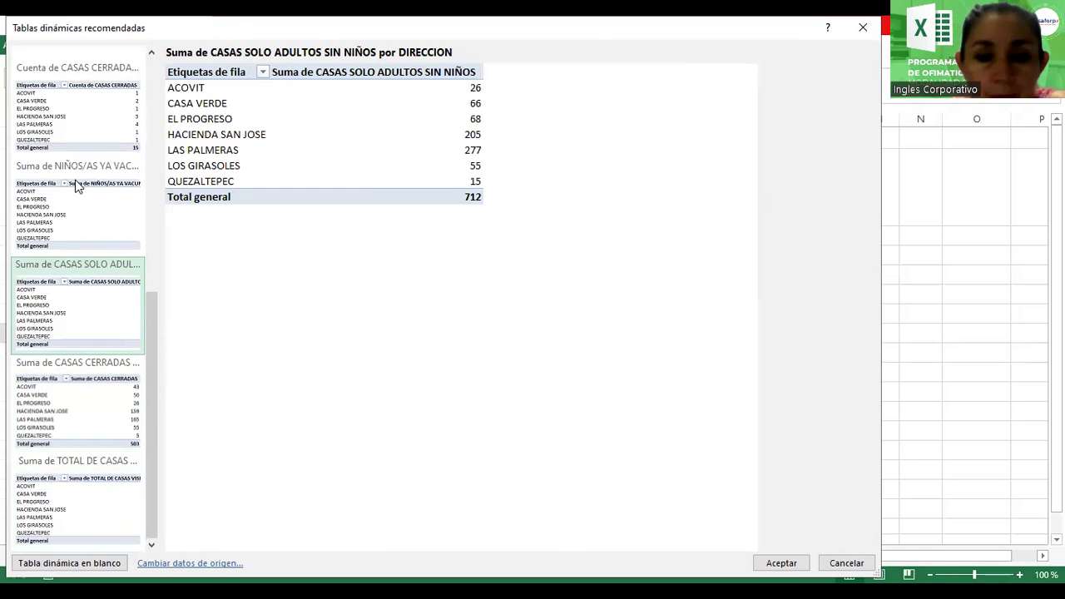
key("Up")
key("Up")
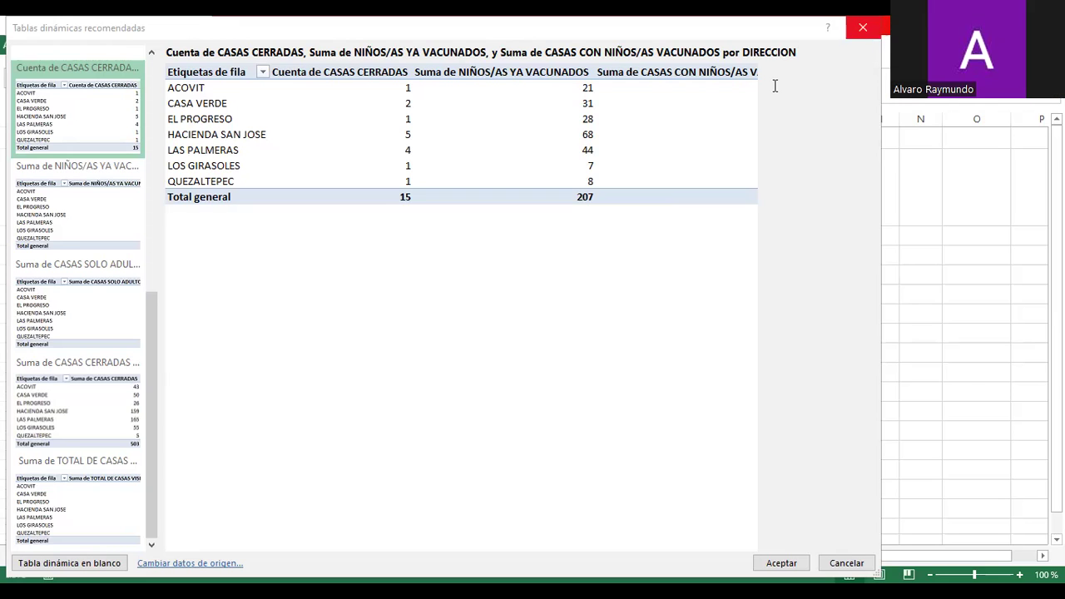
key("Escape")
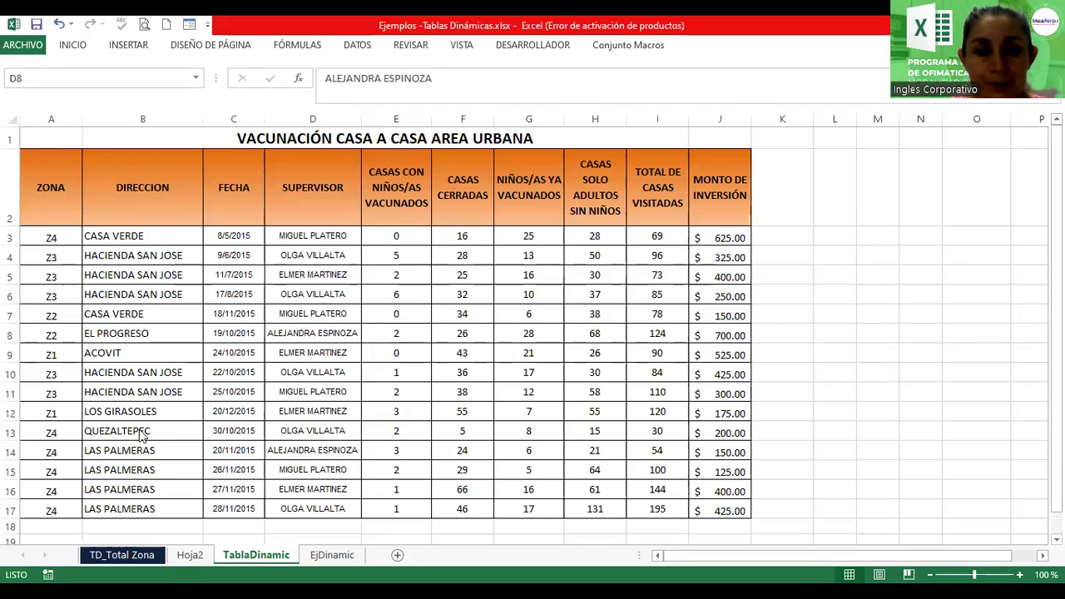
Go back to Hoja2 and display the field list of its address pivot table
left_click(189, 555)
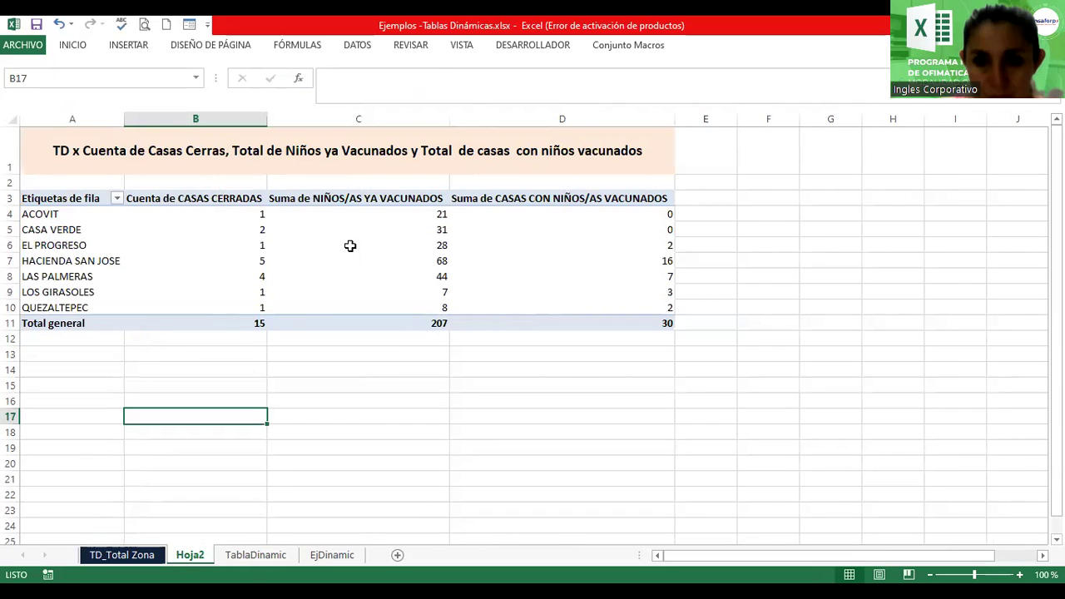
mouse_move(350, 246)
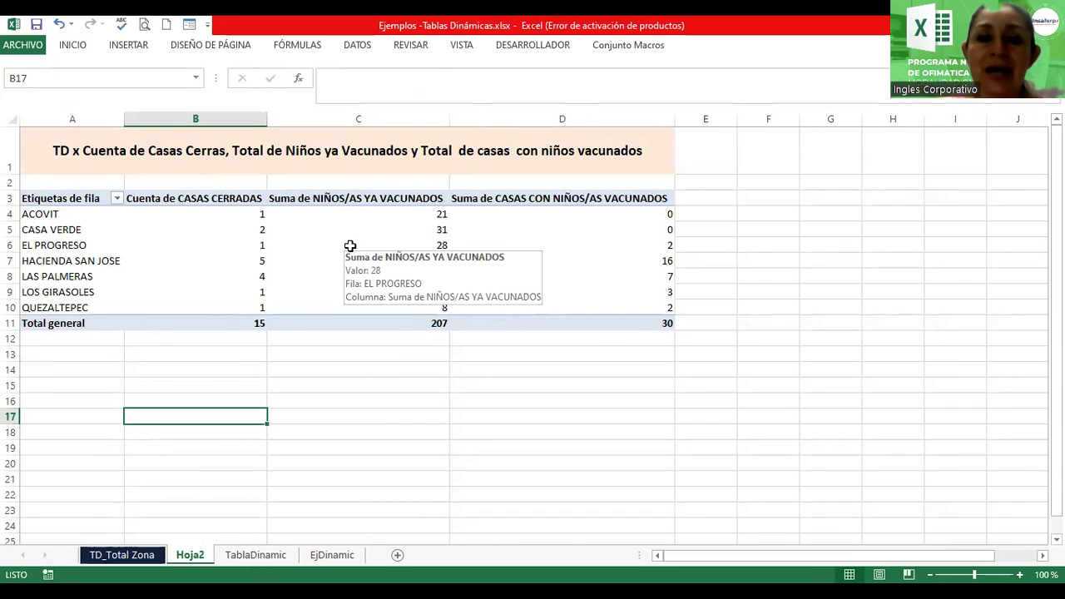
left_click(351, 246)
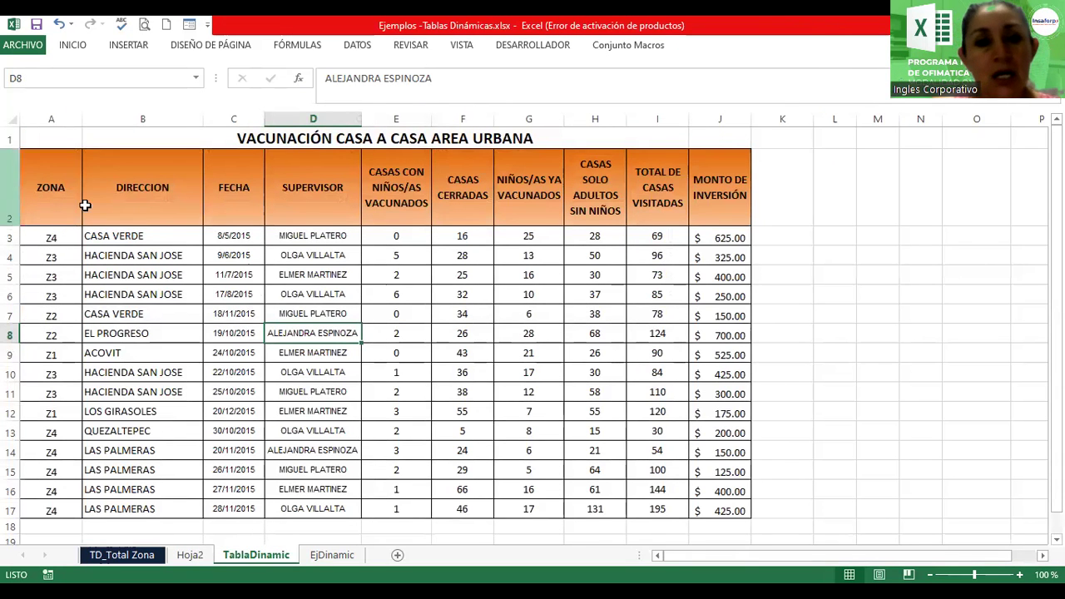
Review the TablaDinamic column headers from ZONA to MONTO DE INVERSIÓN, and return to the pivot table on Hoja2
left_click(54, 187)
key("Right")
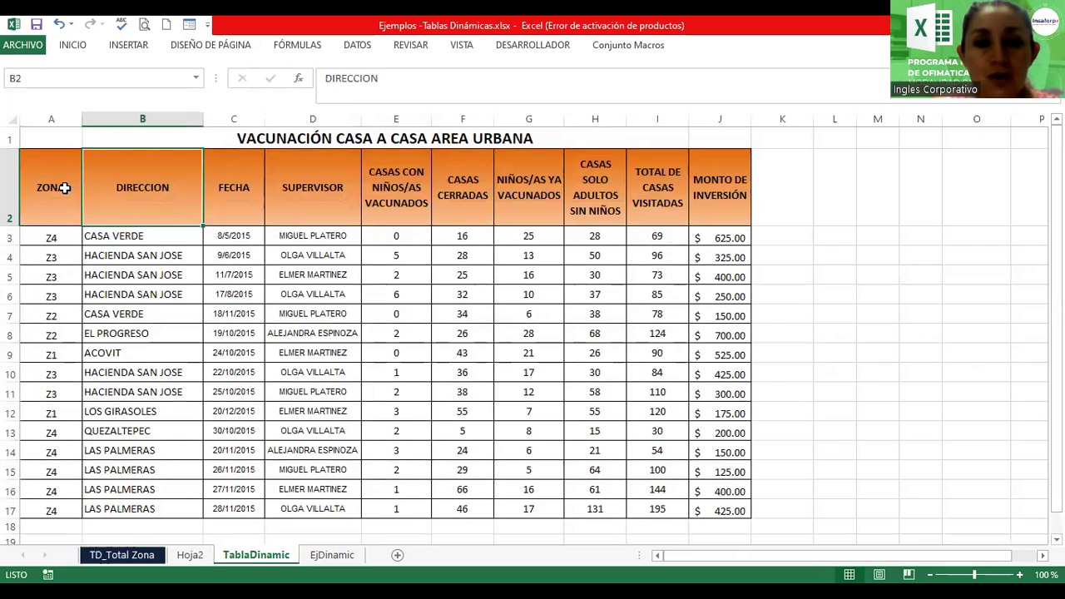
key("Right")
key("Right")
key("Right")
key("Right")
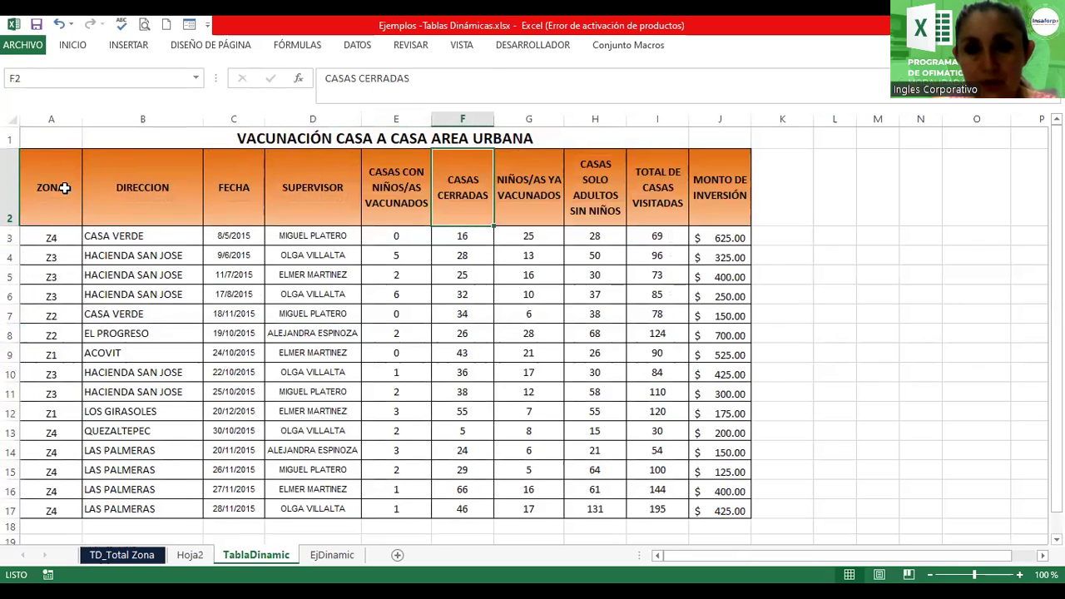
key("Right")
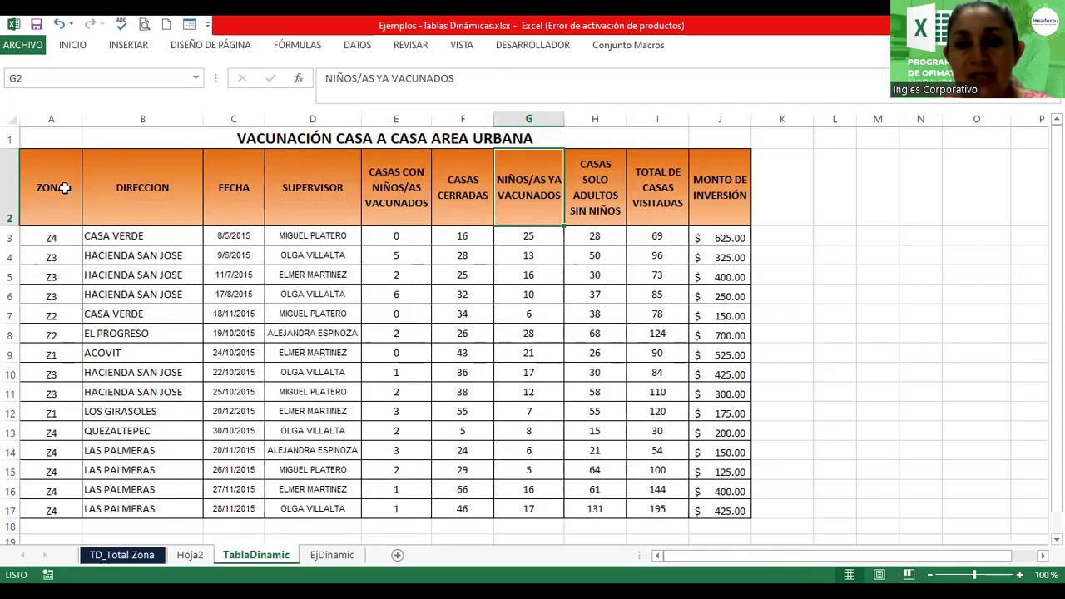
key("Right")
key("Right")
key("Right")
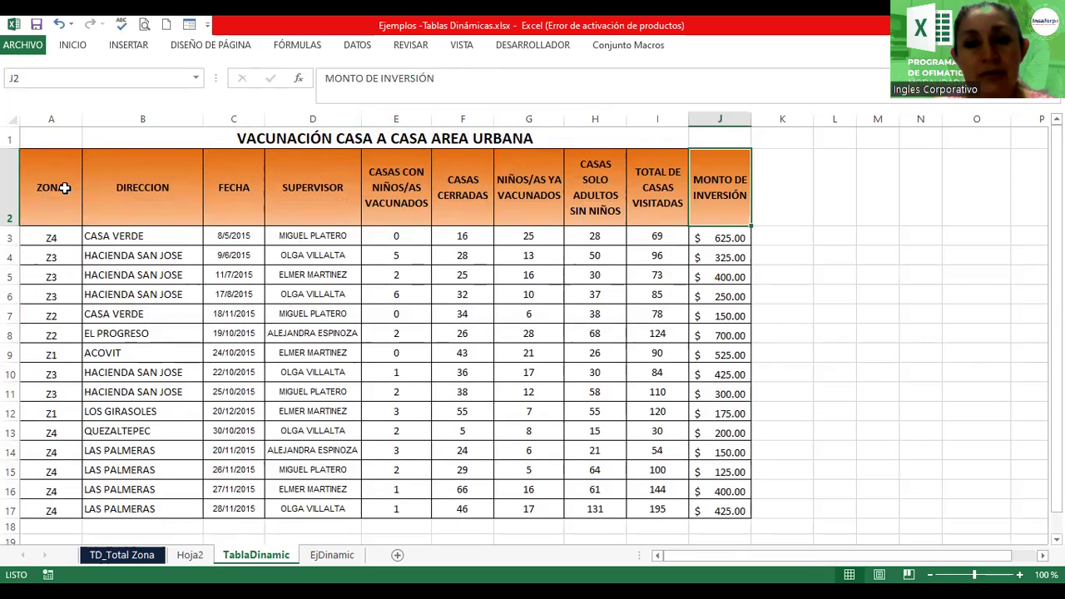
key("Left")
key("Left")
key("Left")
key("Left")
key("Left")
key("Left")
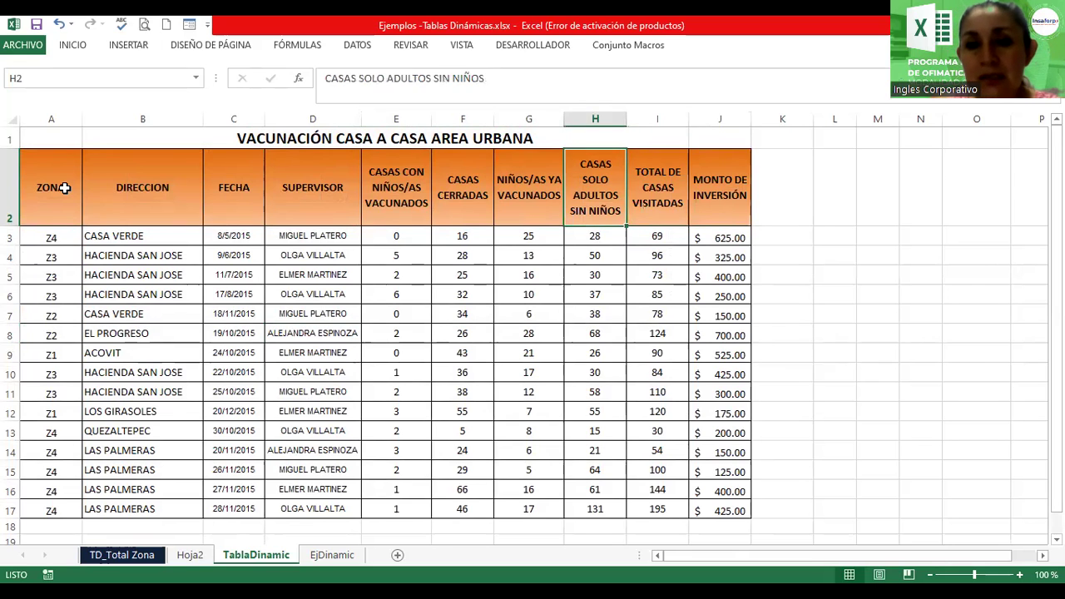
key("Left")
key("Left")
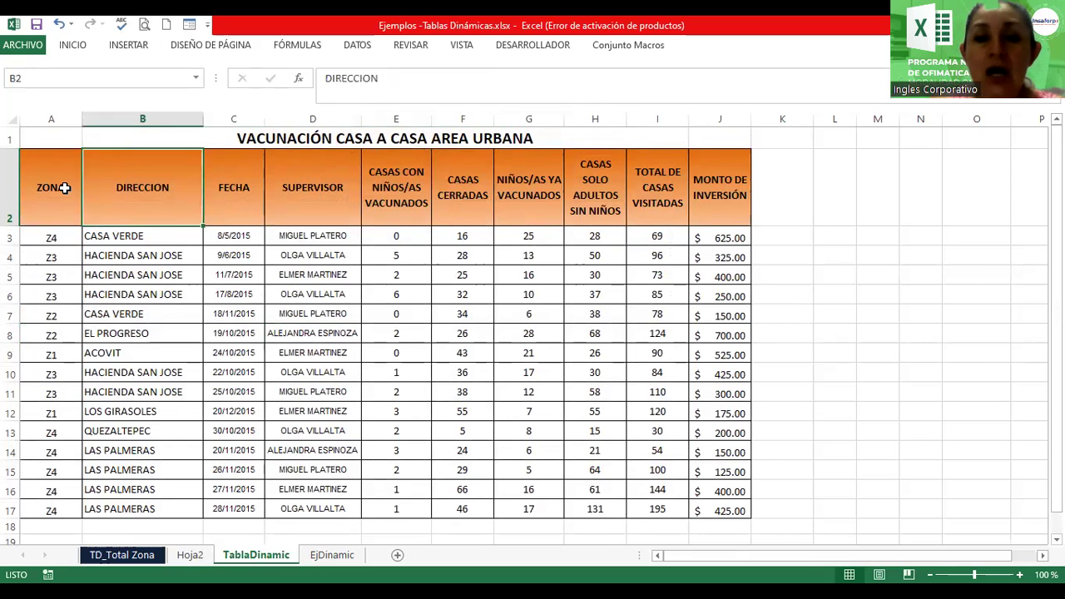
left_click(183, 560)
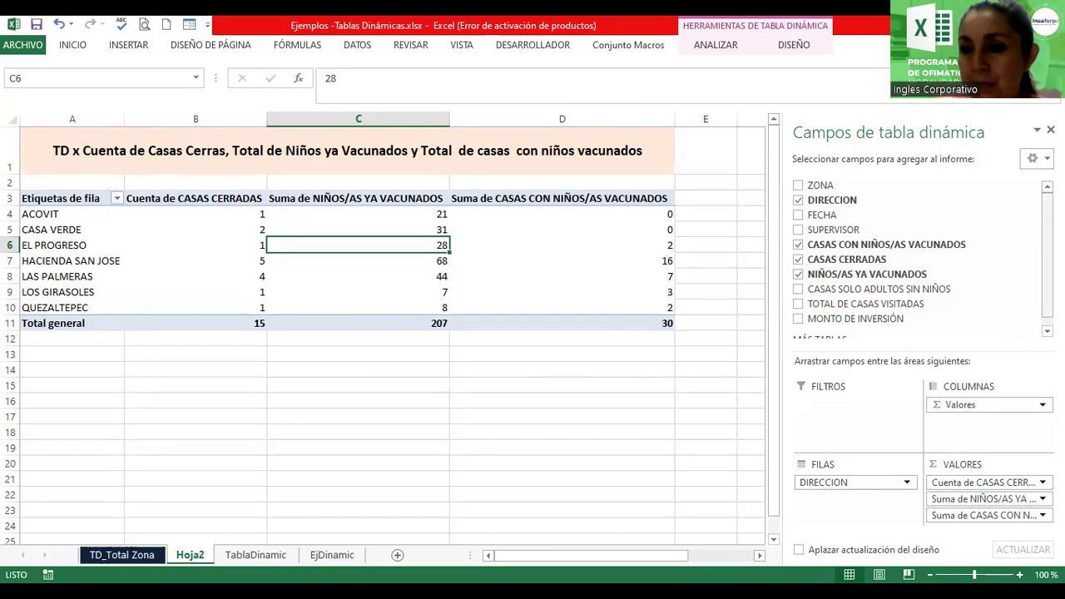
Examine the address row labels of the Hoja2 pivot table, from ACOVIT down to LOS GIRASOLES
scroll(1044, 320, "down", 1)
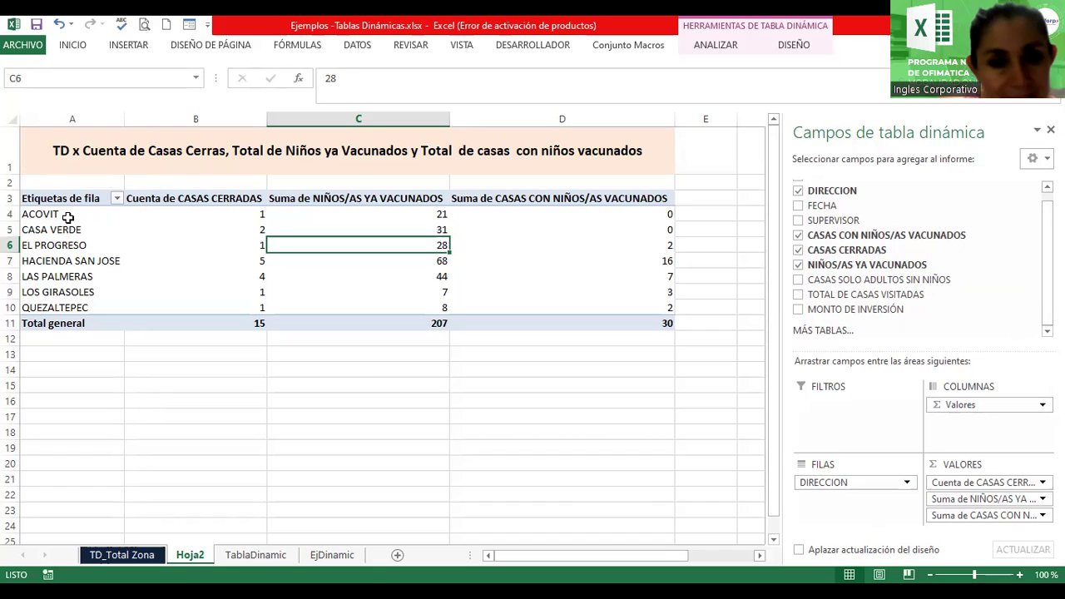
left_click(39, 214)
left_click(48, 226)
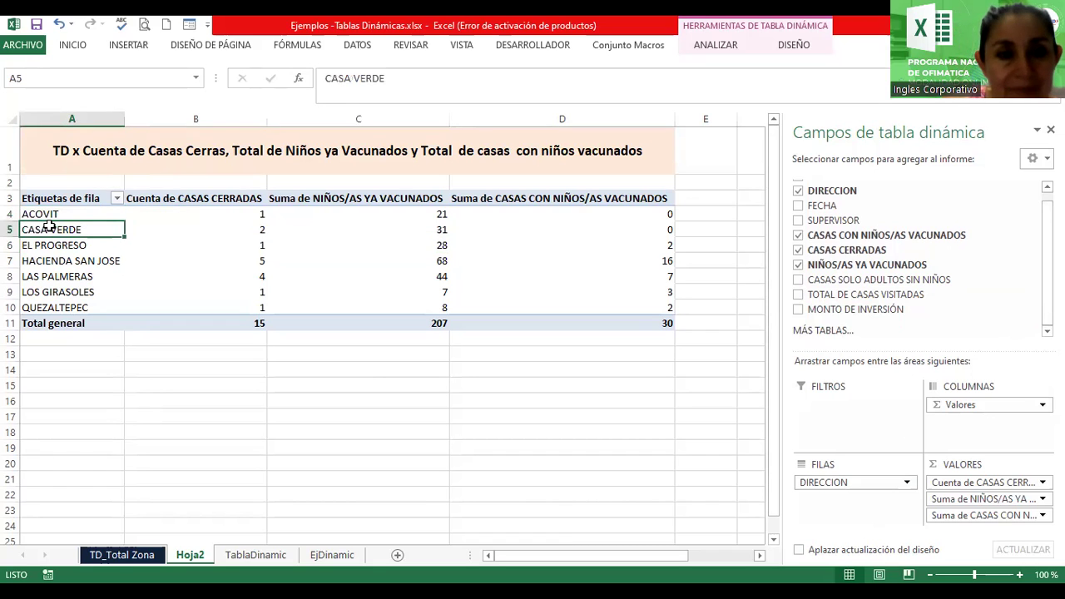
key("Down")
key("Down")
key("Down")
key("Down")
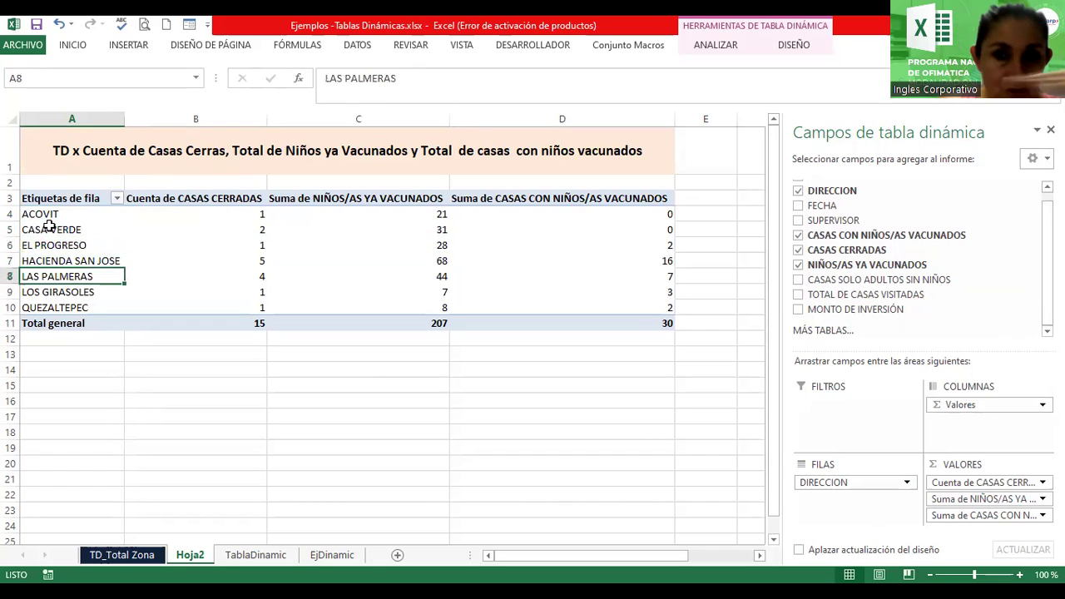
key("Down")
key("Up")
key("Up")
key("Up")
key("Up")
key("Up")
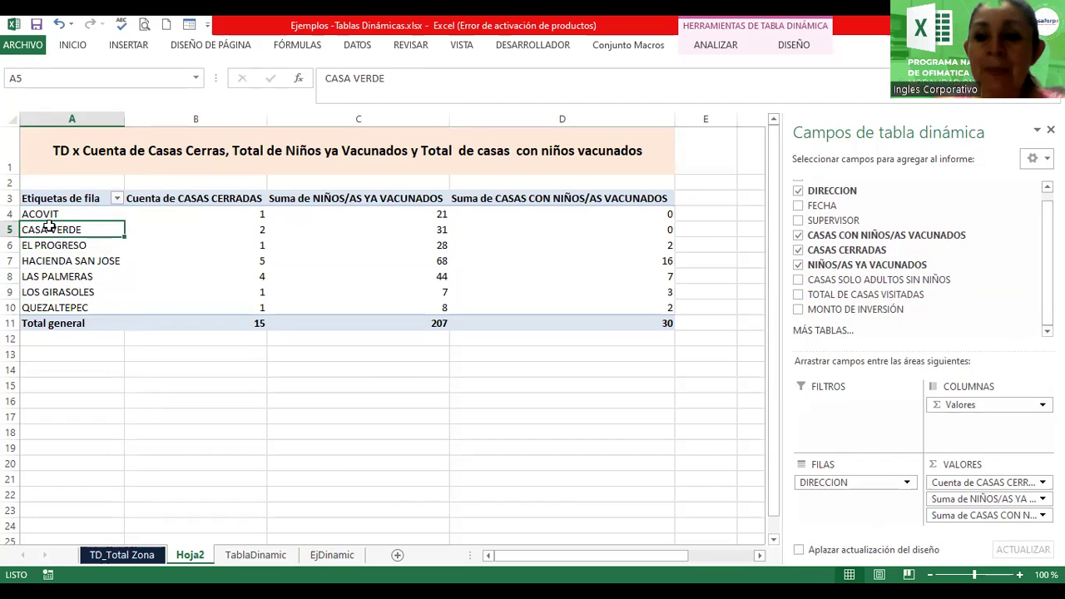
Review the pivot table's value columns for closed houses, vaccinated children and houses with vaccinated children
left_click(164, 216)
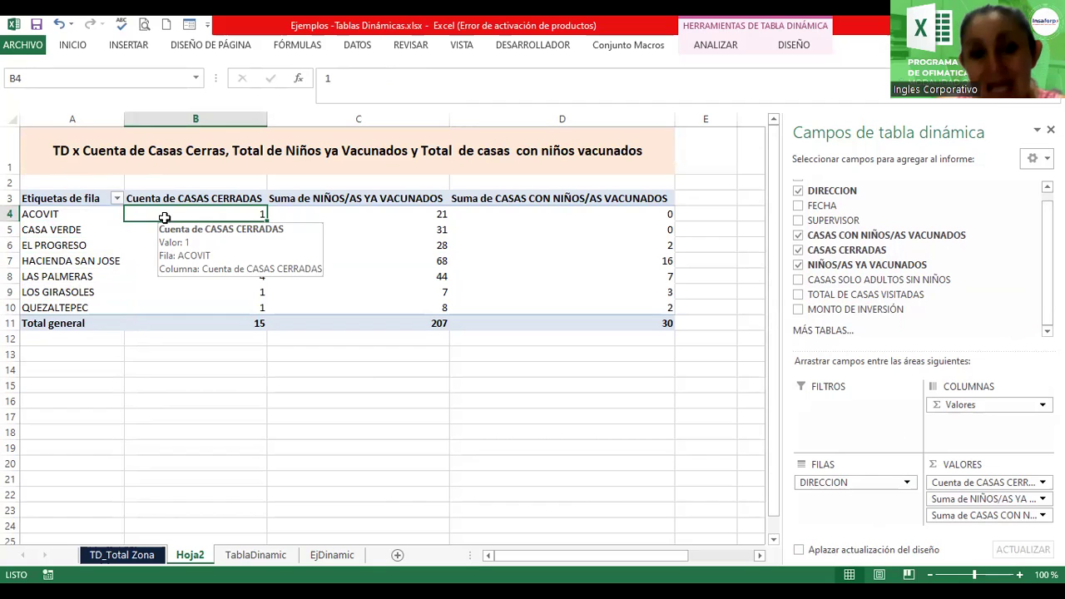
left_click(185, 279)
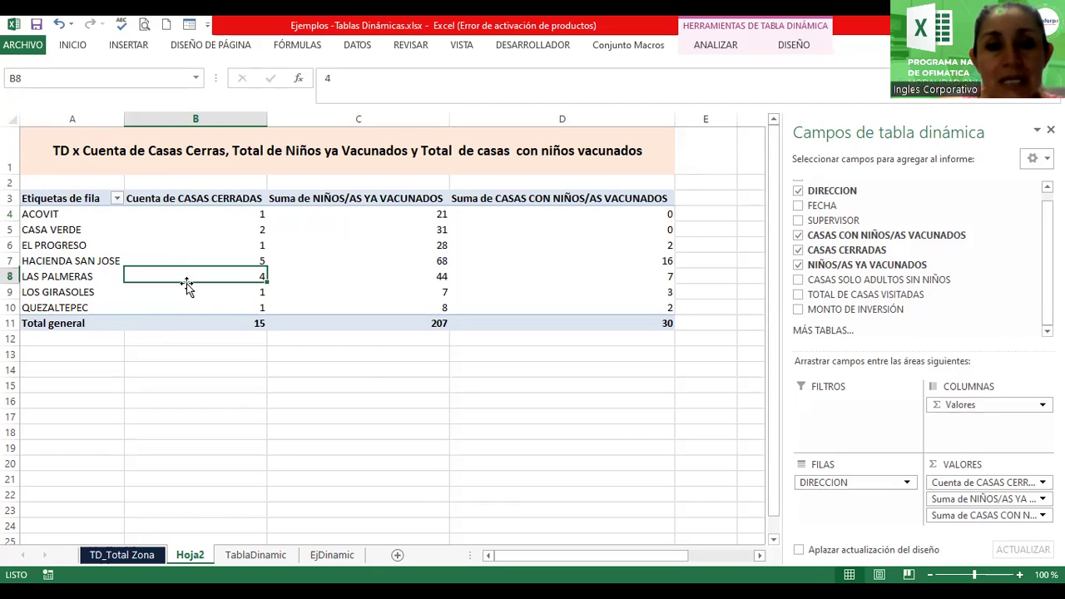
mouse_move(201, 248)
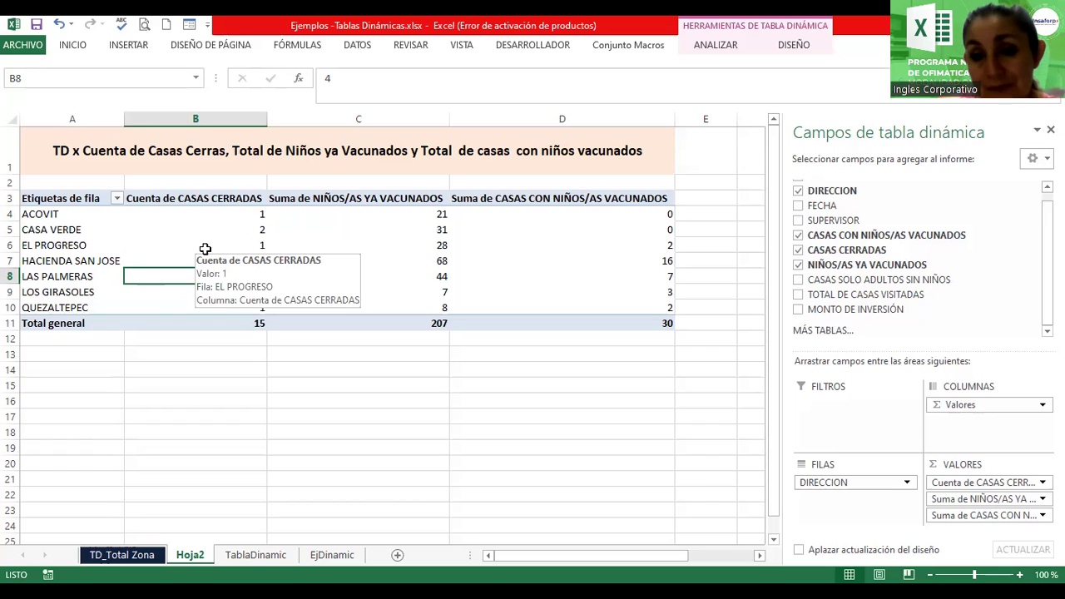
left_click(213, 199)
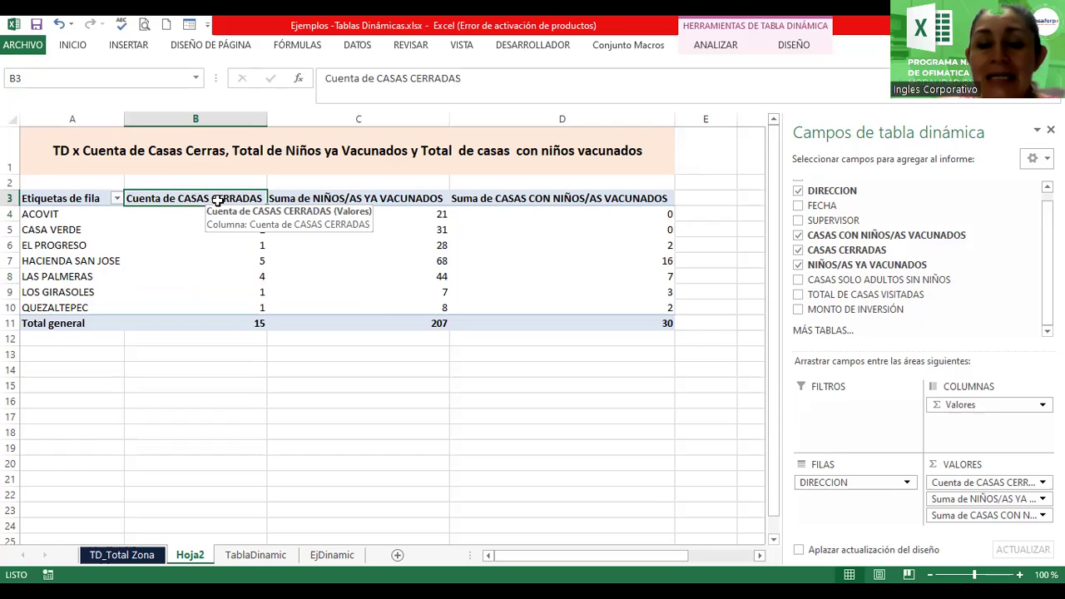
left_click(421, 233)
left_click(559, 245)
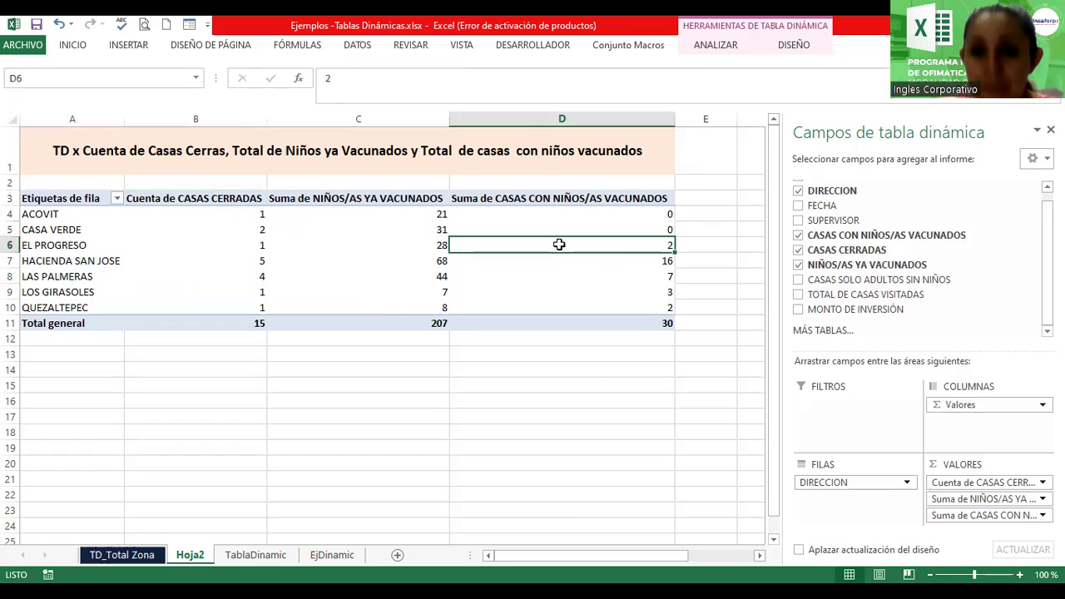
Check the field options of the CASAS CERRADAS and CASAS CON NIÑOS/AS VACUNADOS values, closing them without choosing any
left_click(995, 488)
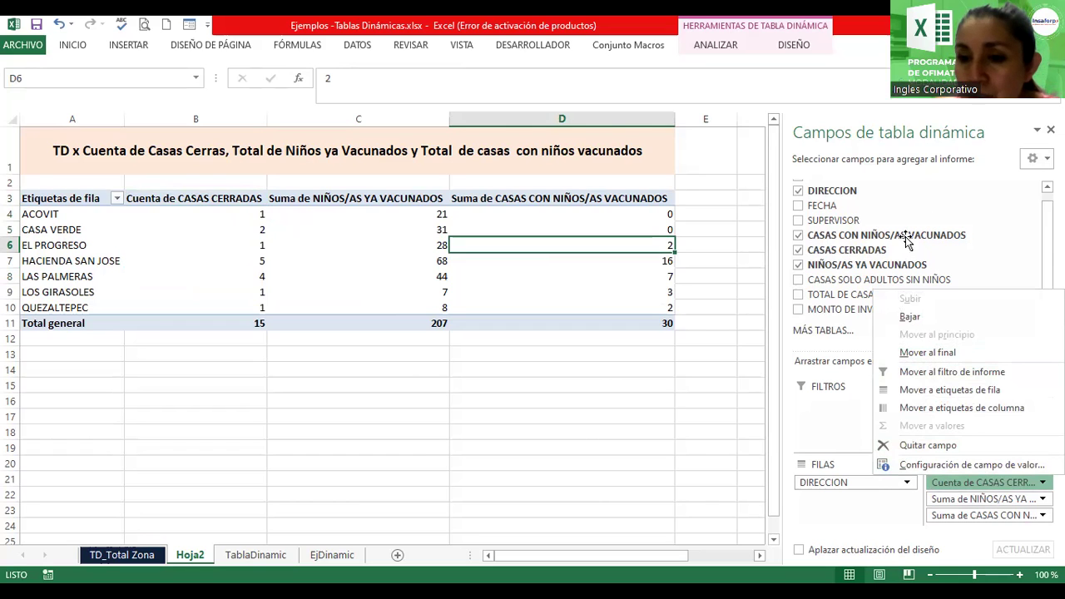
left_click(866, 271)
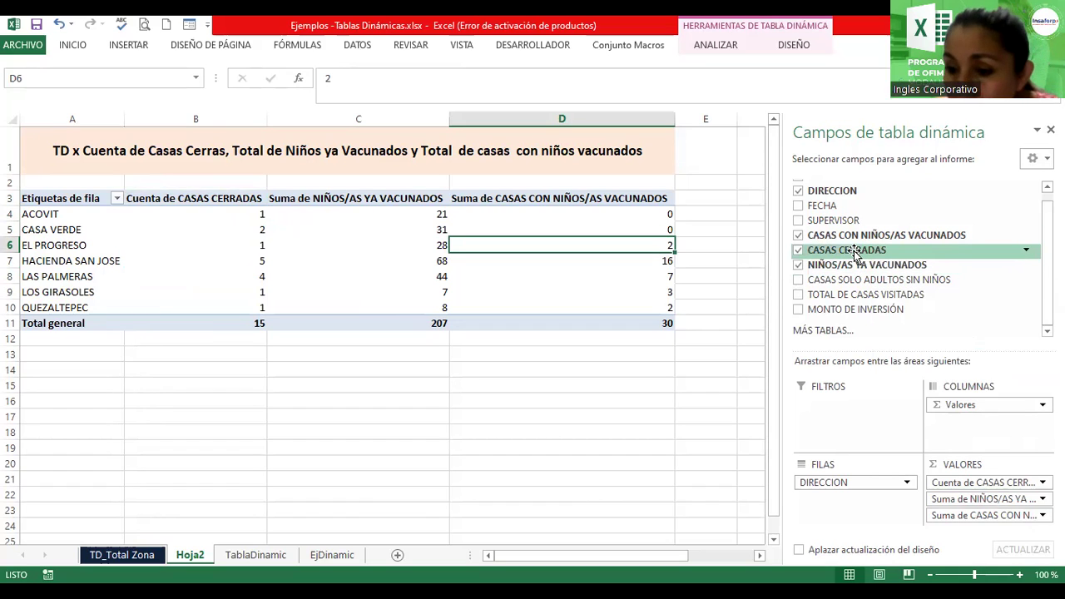
left_click(969, 516)
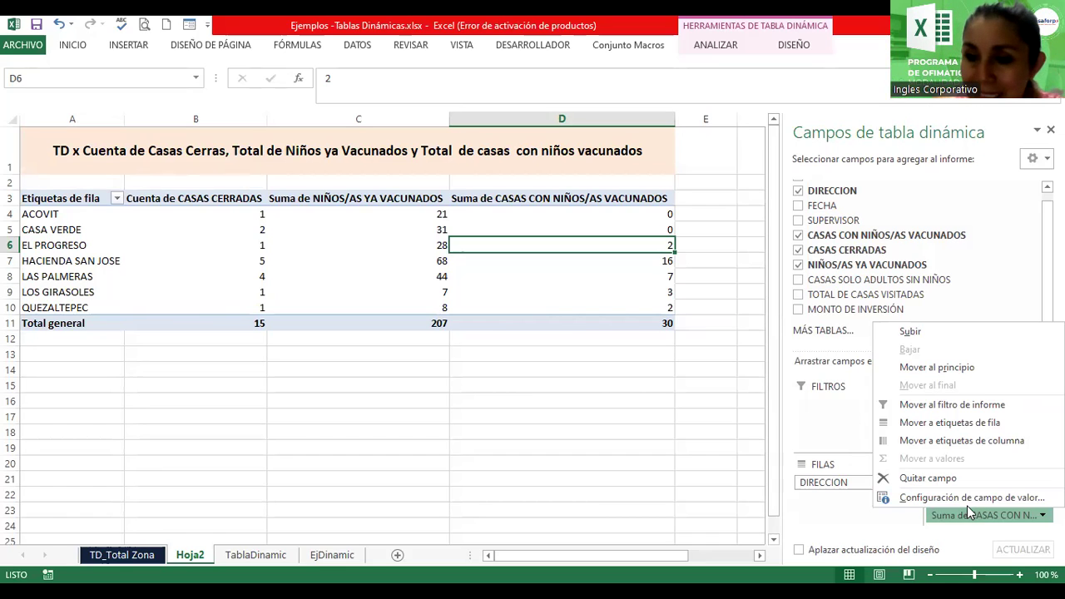
key("Escape")
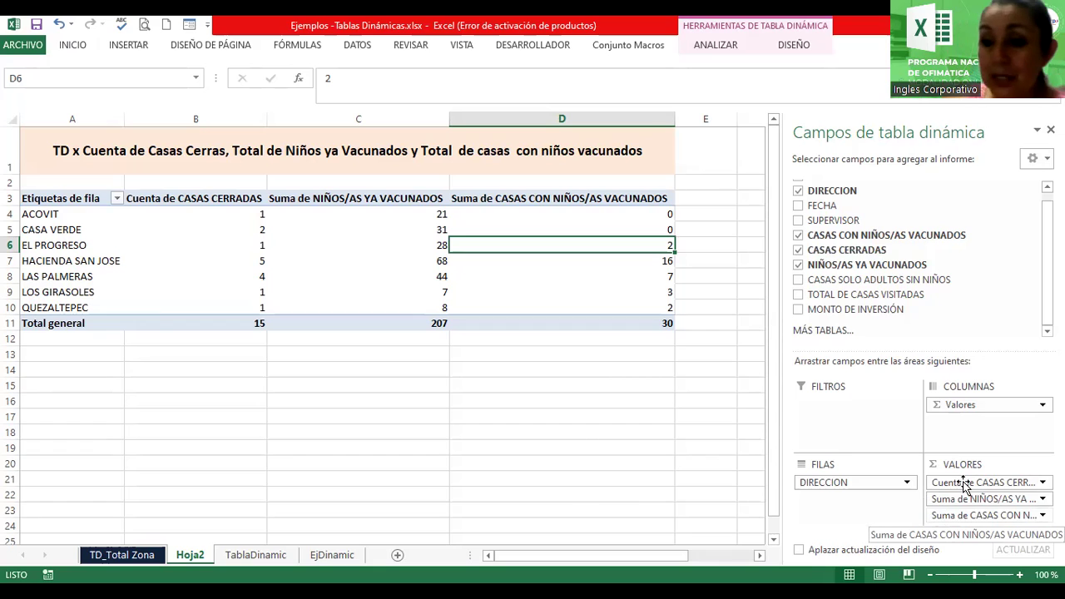
Open the value field settings of Cuenta de CASAS CERRADAS and look through the list of summary calculations
left_click(963, 482)
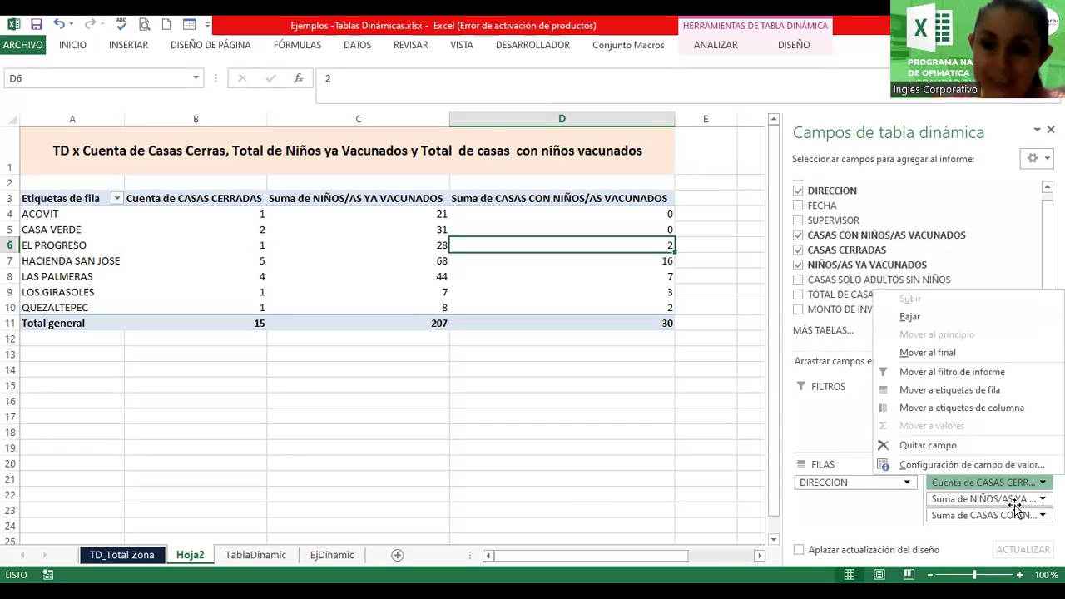
left_click(954, 464)
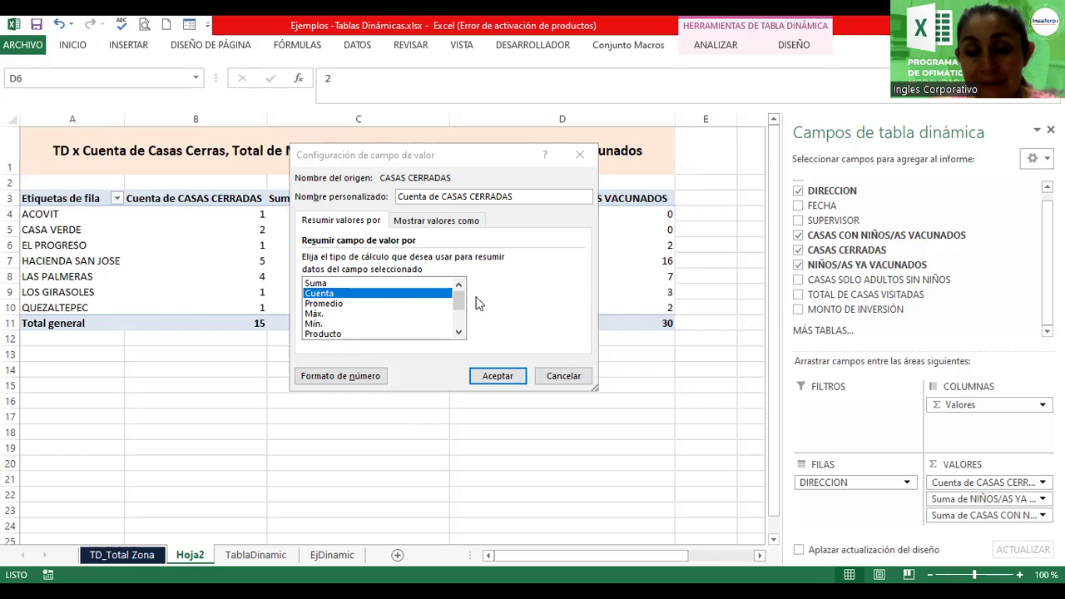
double_click(458, 334)
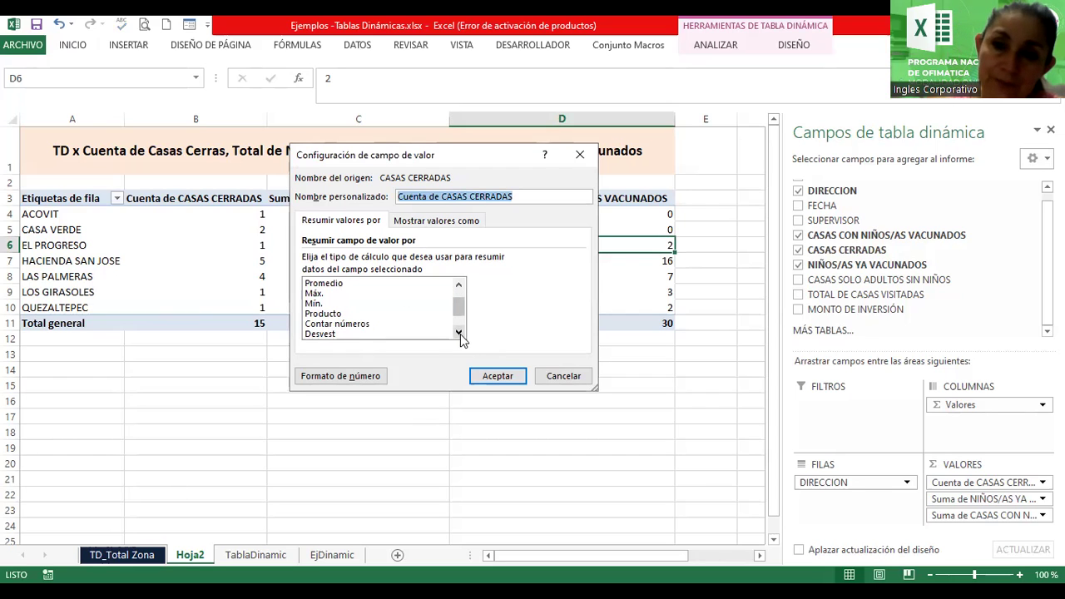
left_click(457, 293)
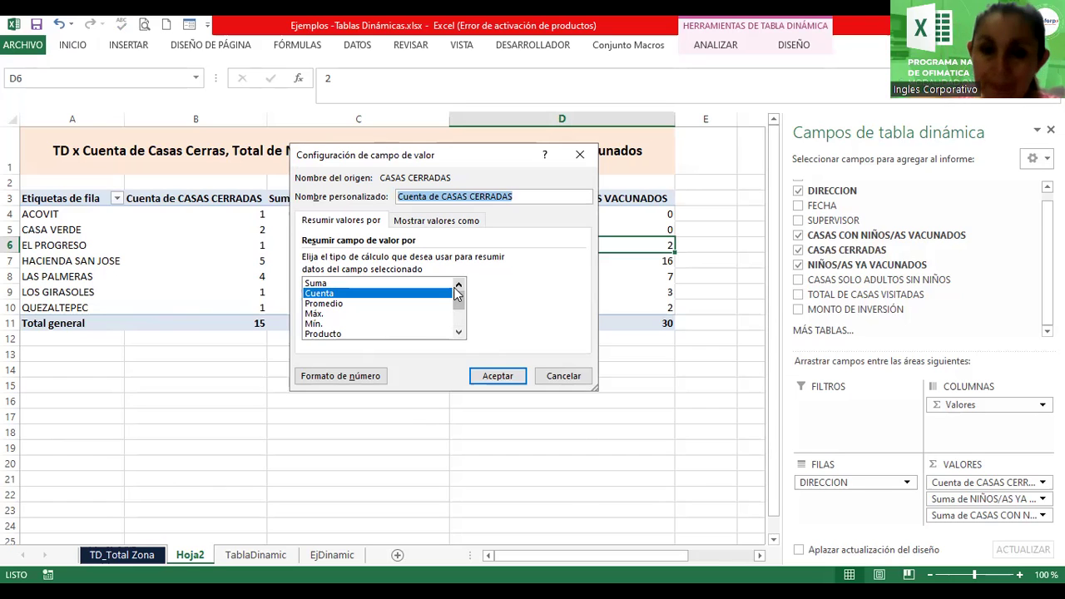
Preview the Cuenta, Promedio, Máx., Mín. and Producto calculations for CASAS CERRADAS, browse the remaining ones, and close the settings without applying
left_click(316, 296)
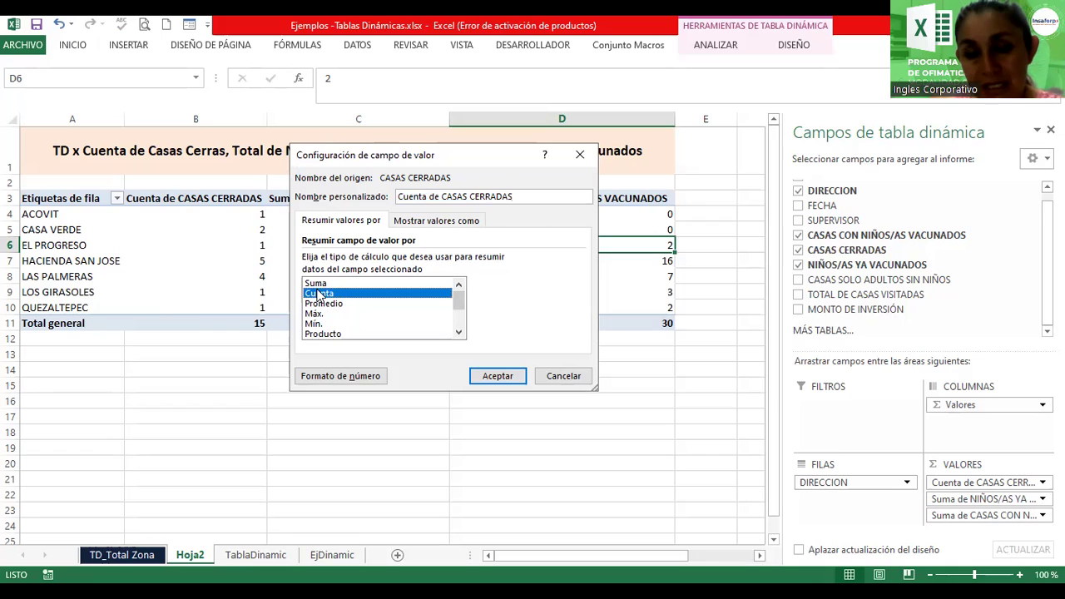
left_click(317, 303)
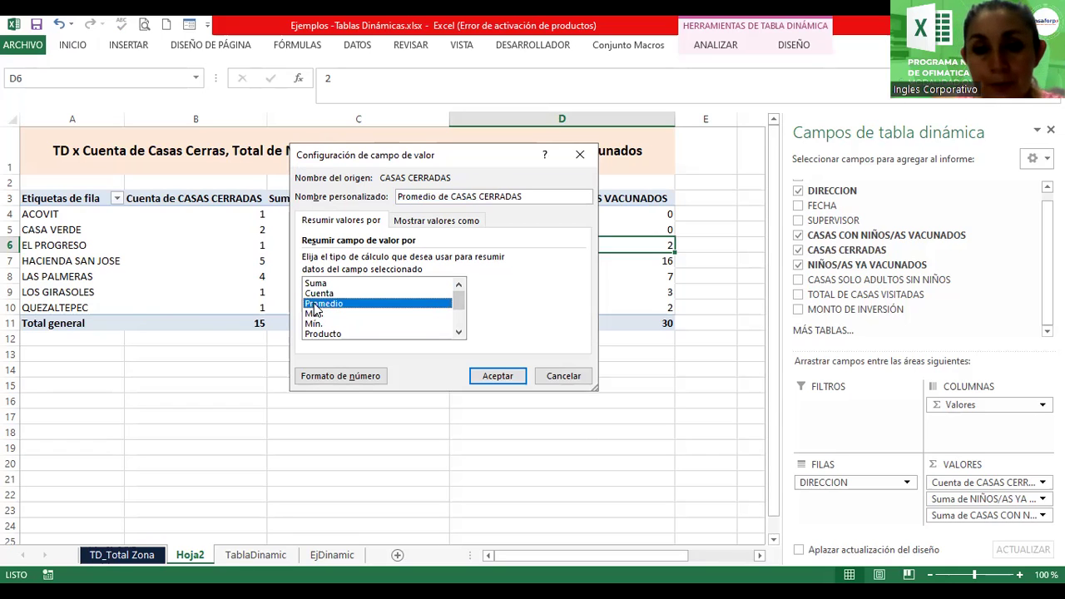
left_click(314, 313)
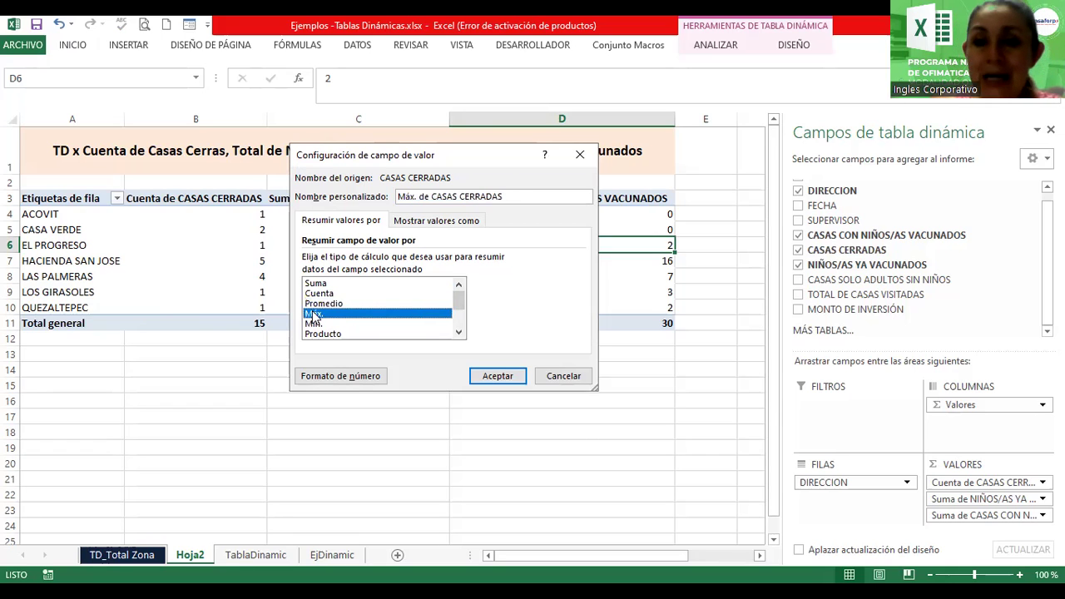
left_click(315, 323)
left_click(317, 333)
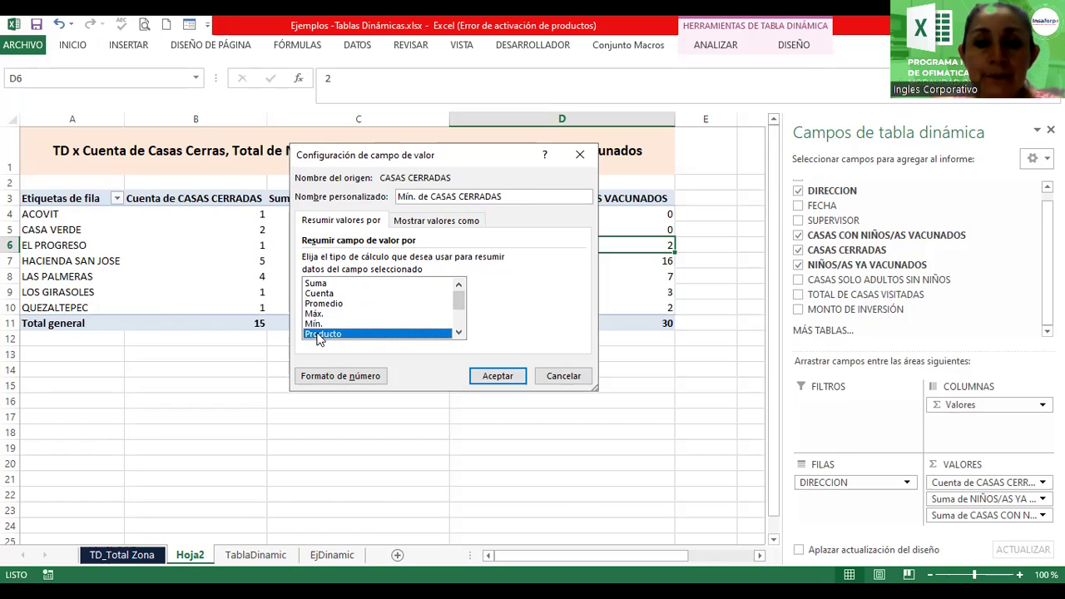
left_click(459, 332)
left_click(459, 332)
left_click(458, 332)
left_click(458, 332)
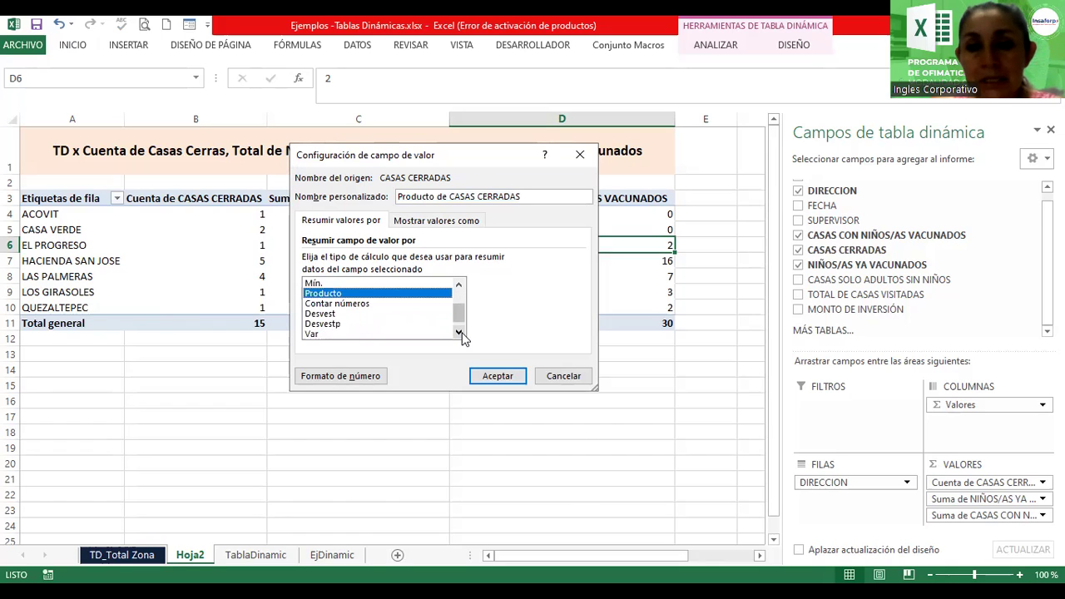
left_click(458, 332)
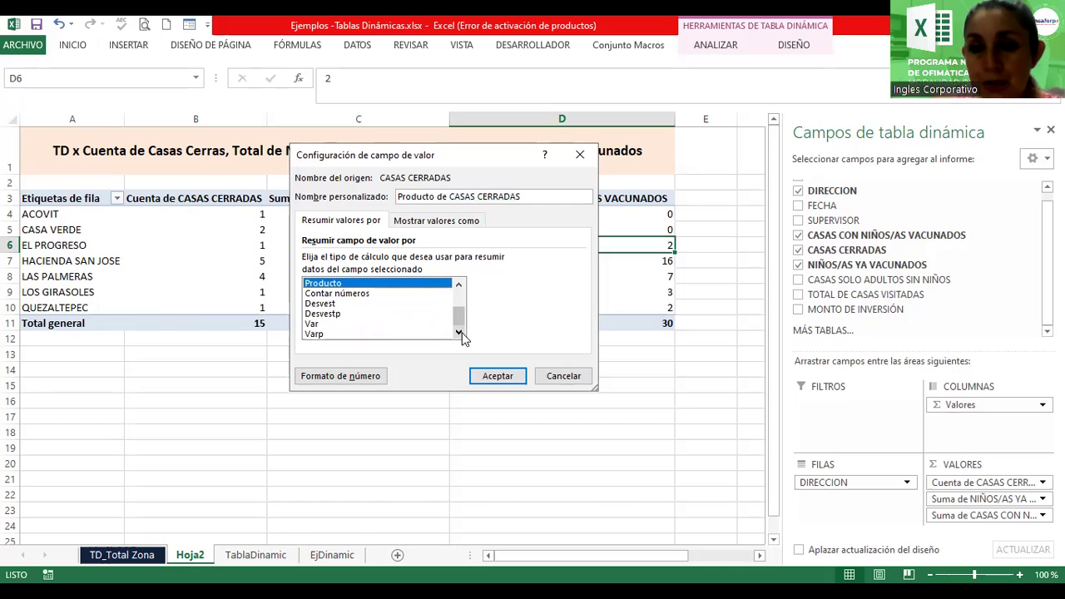
left_click_drag(457, 323, 458, 296)
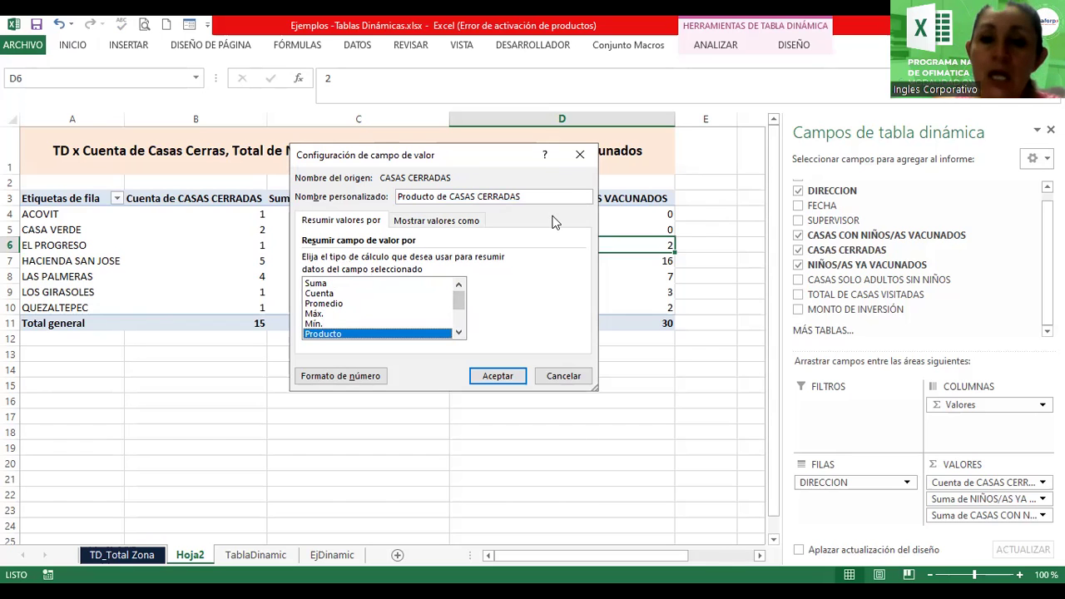
left_click(580, 156)
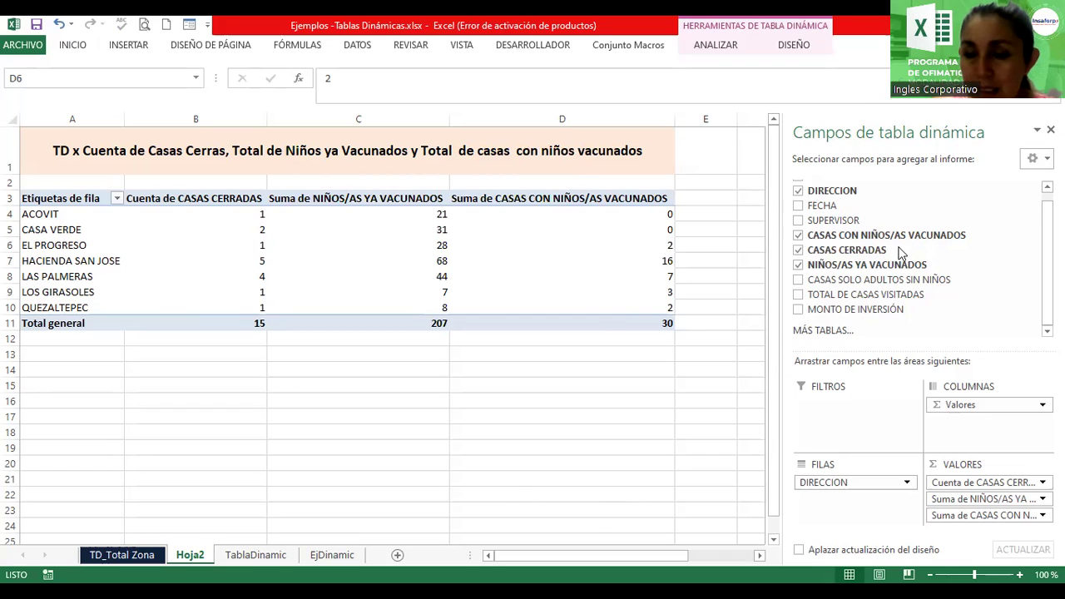
Return to the pivot table's field list and reopen the value field settings of Cuenta de CASAS CERRADAS
left_click(654, 403)
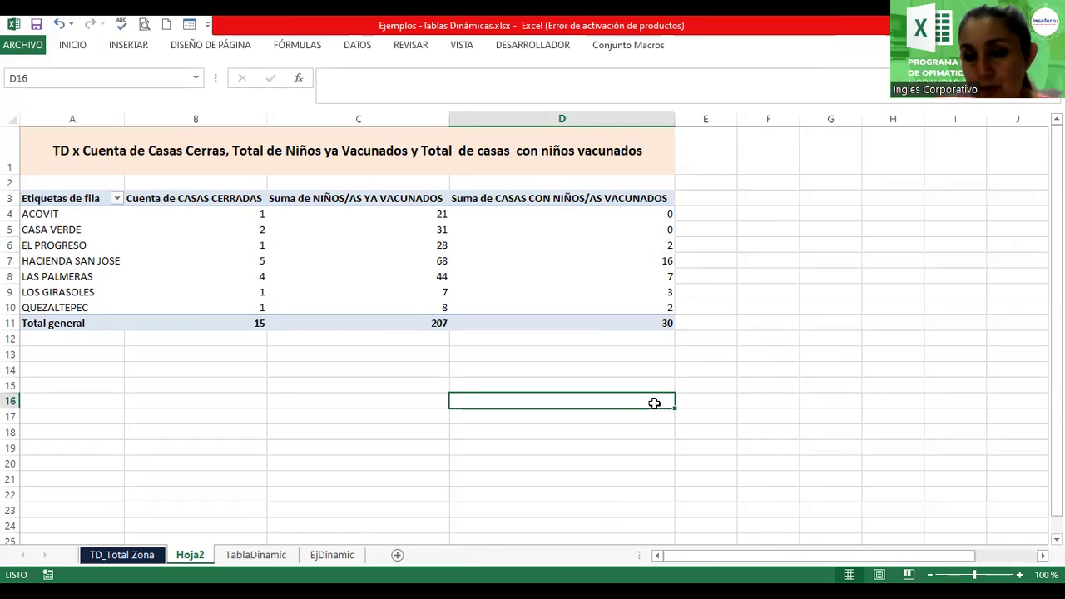
left_click(357, 259)
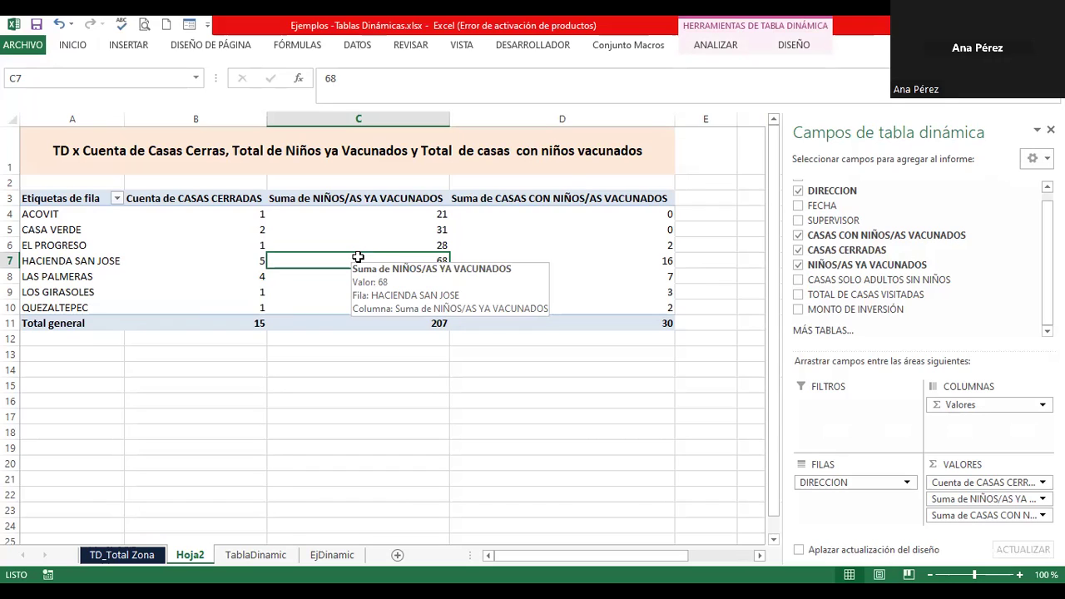
left_click(950, 484)
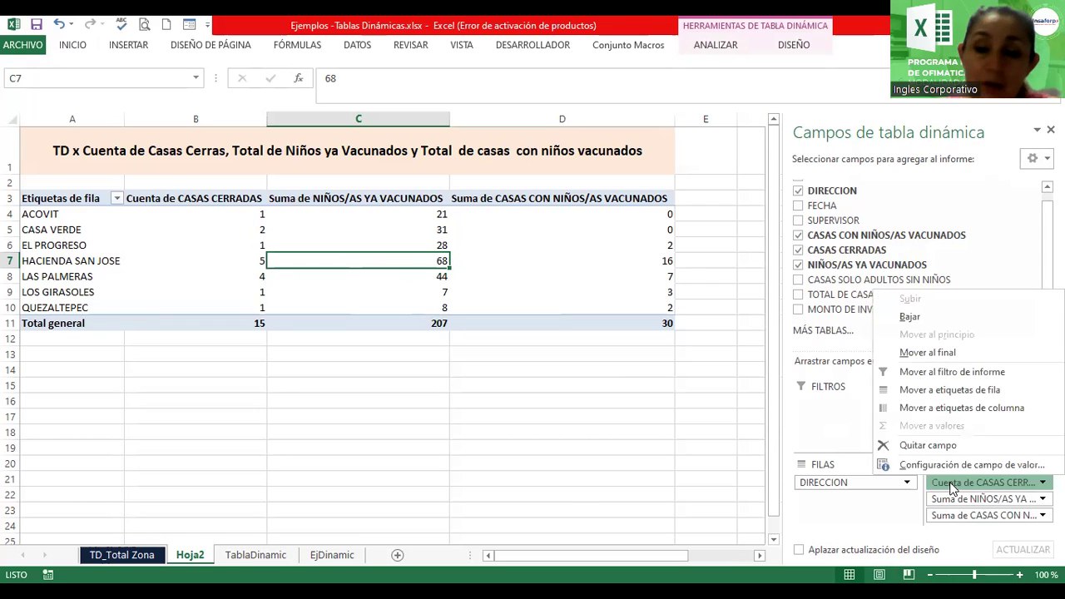
left_click(950, 486)
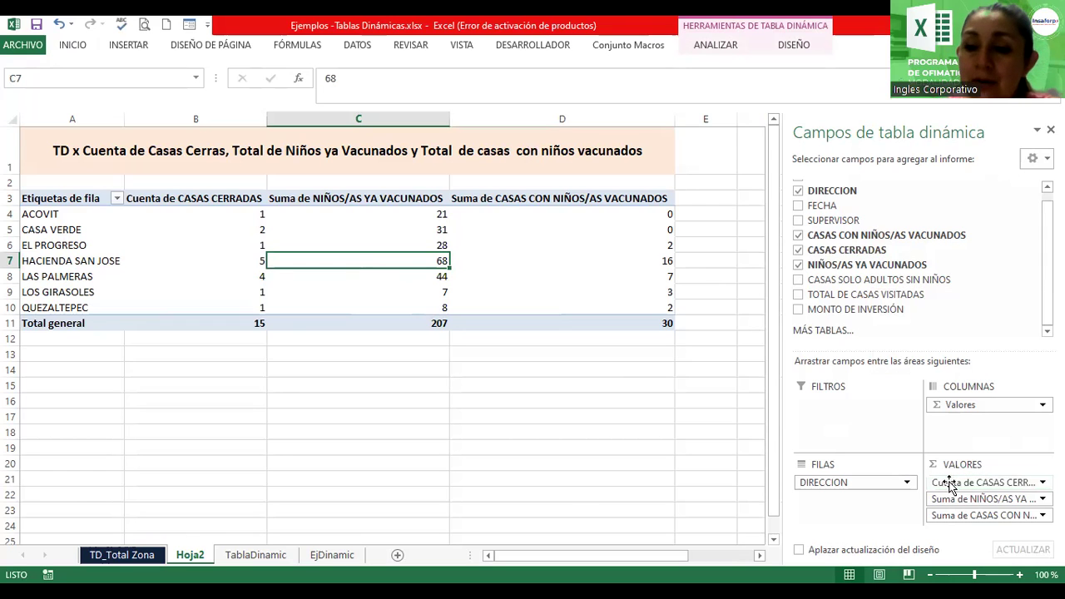
left_click(950, 484)
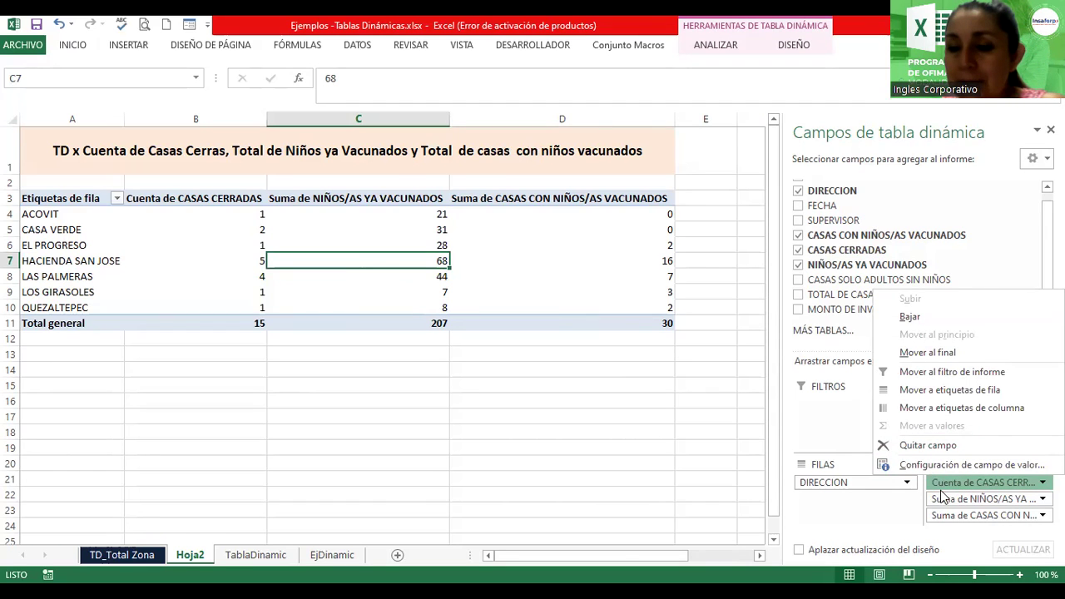
left_click(932, 464)
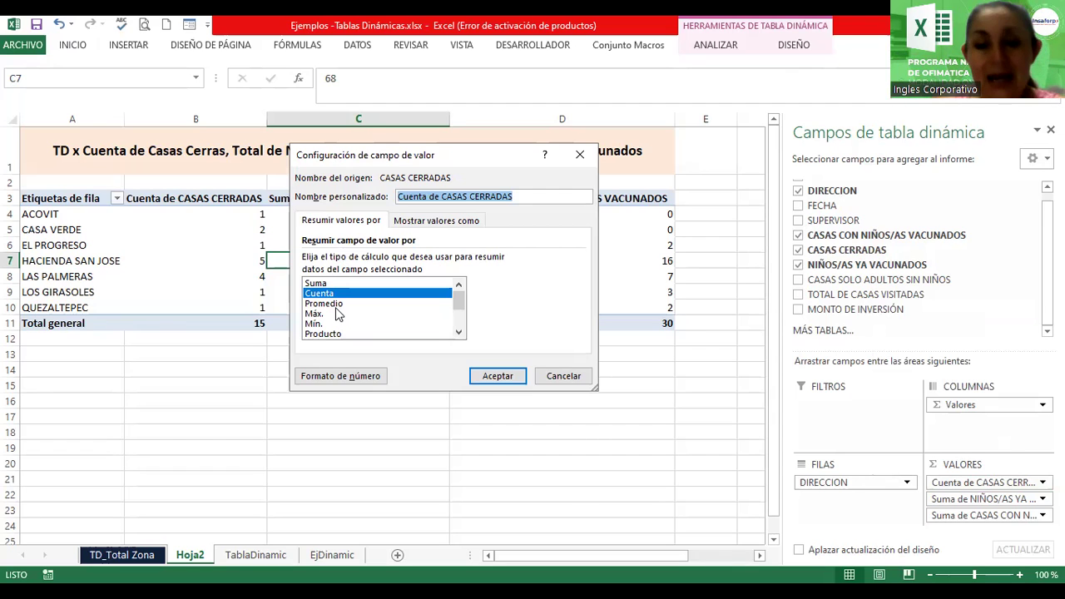
Check how the CASAS CERRADAS values can be shown, return to the summary calculations, and uncover the pivot table behind the settings
left_click(463, 225)
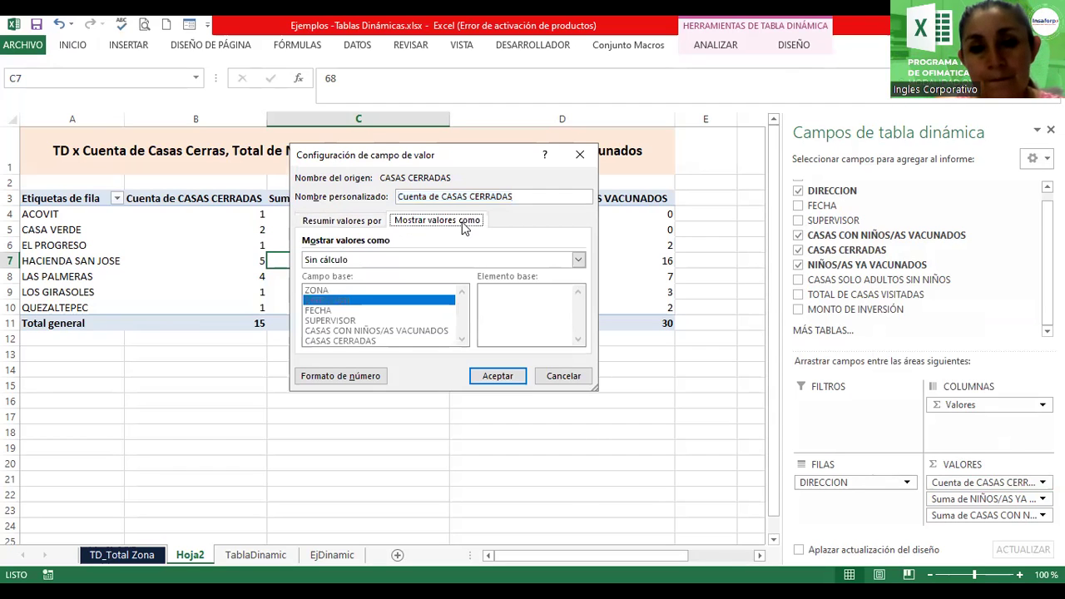
left_click(344, 221)
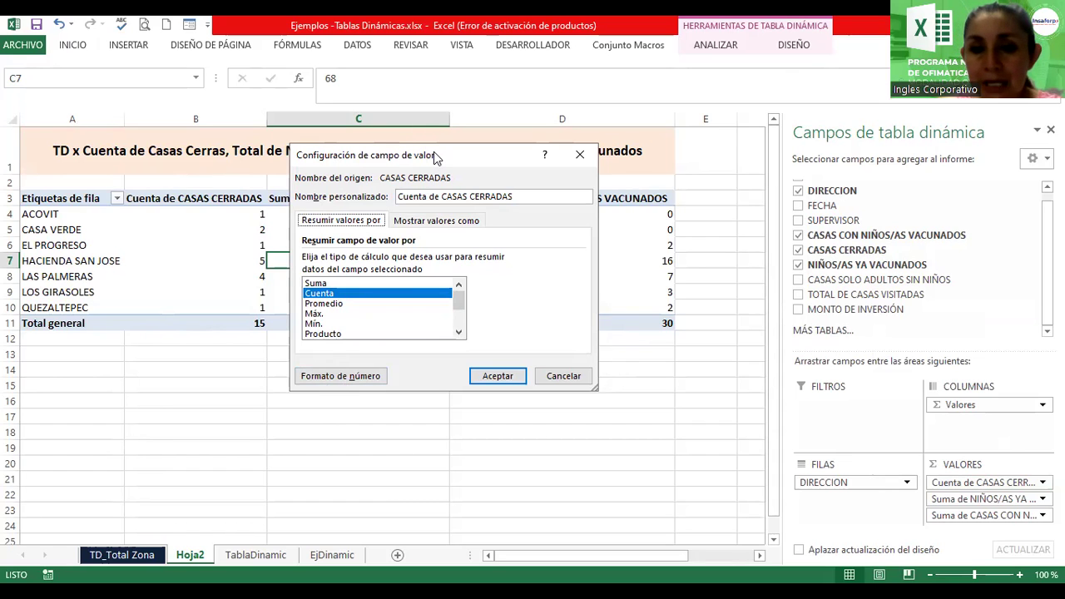
left_click_drag(434, 152, 833, 133)
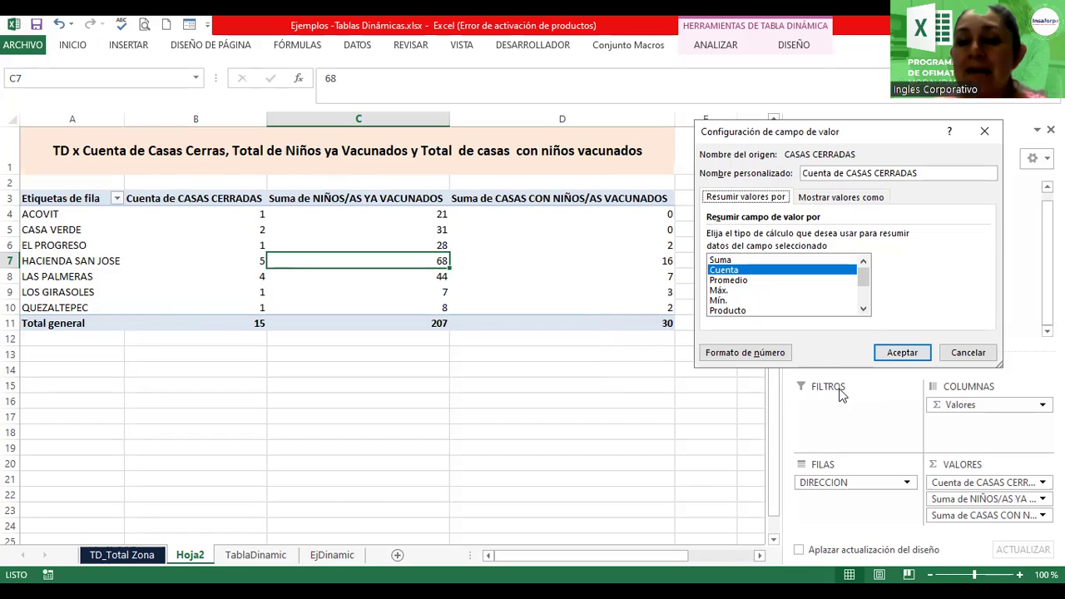
Preview the Moneda number format for CASAS CERRADAS, dismiss it without applying, and close the value field settings
left_click(748, 356)
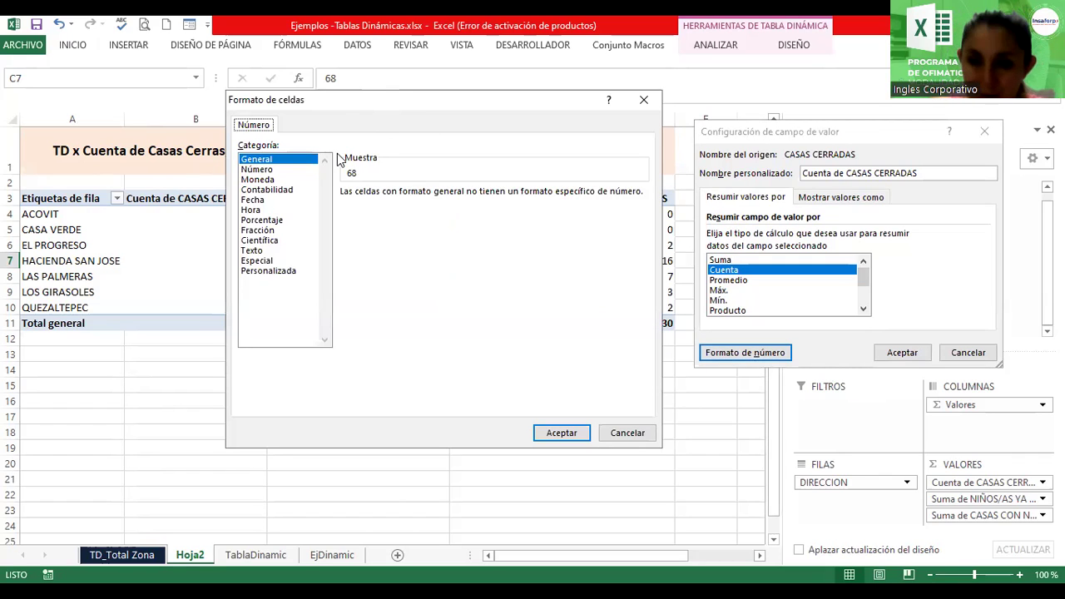
left_click_drag(382, 99, 314, 131)
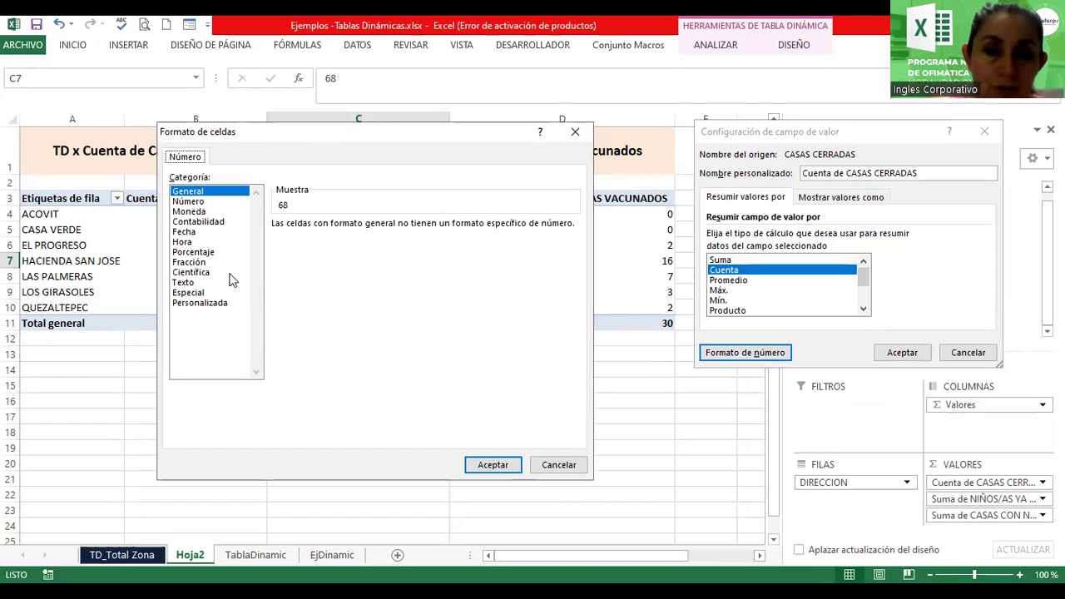
left_click(199, 212)
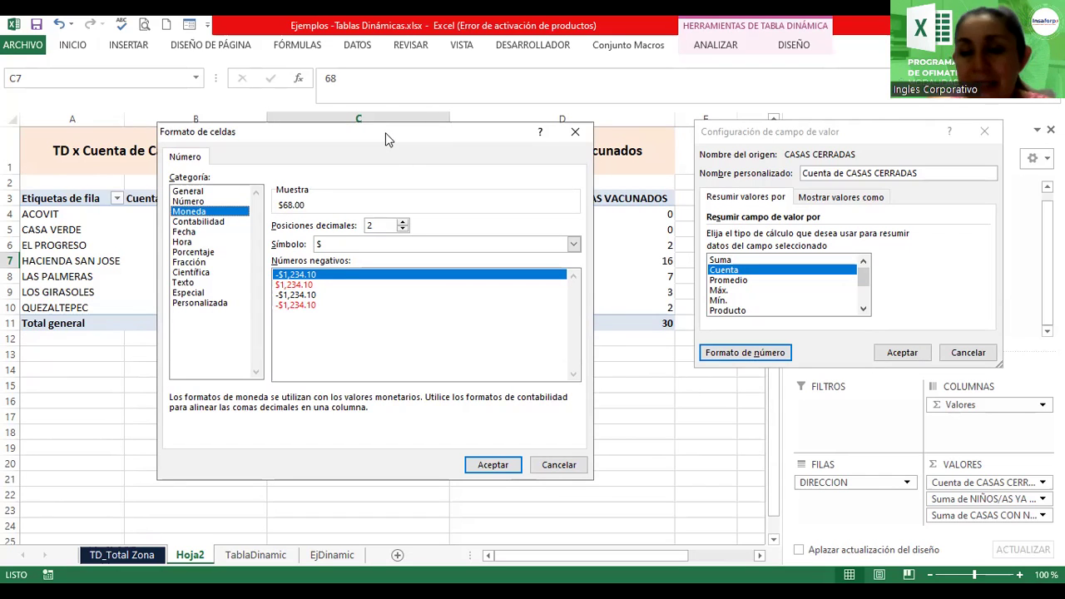
left_click_drag(385, 132, 322, 112)
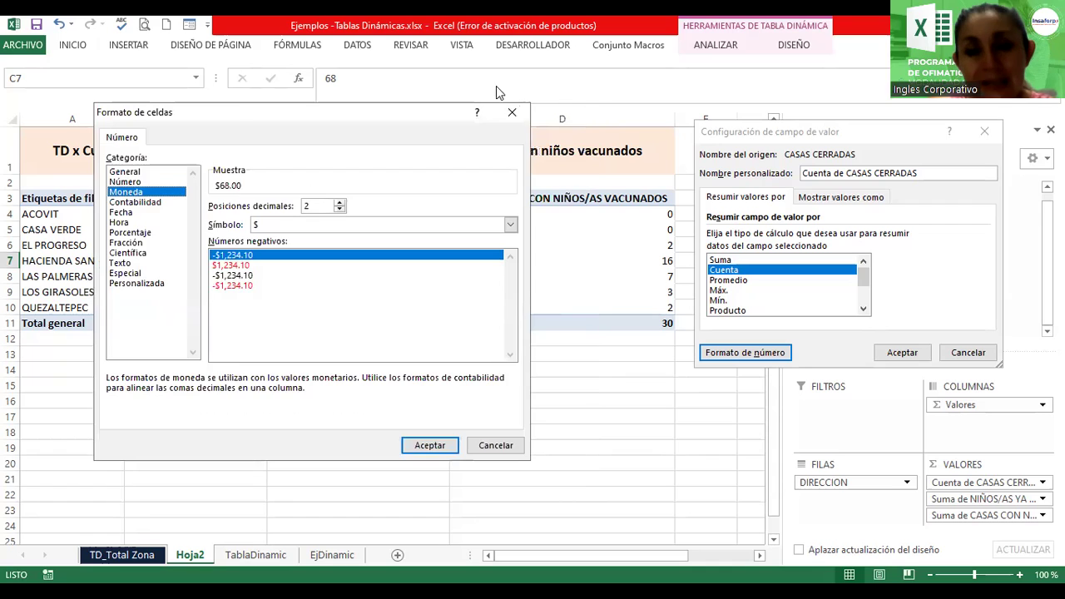
left_click(512, 112)
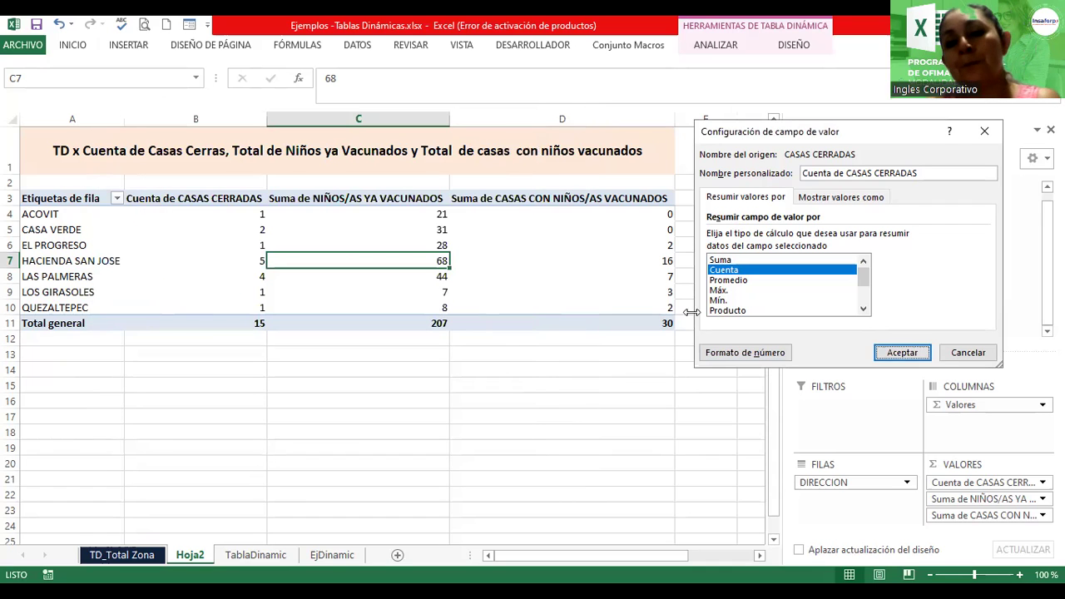
left_click(896, 353)
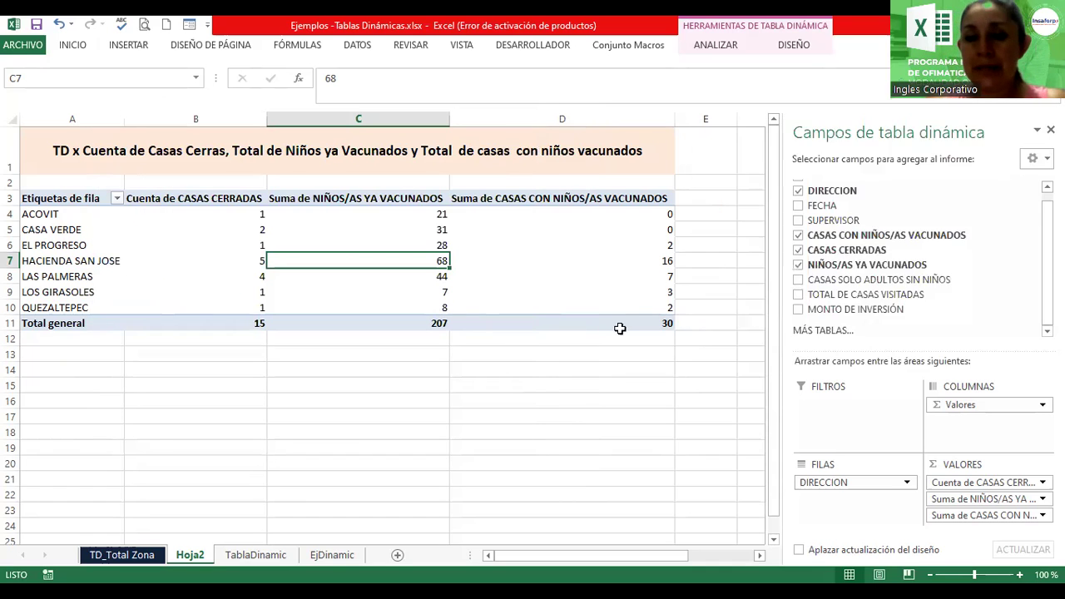
left_click(561, 370)
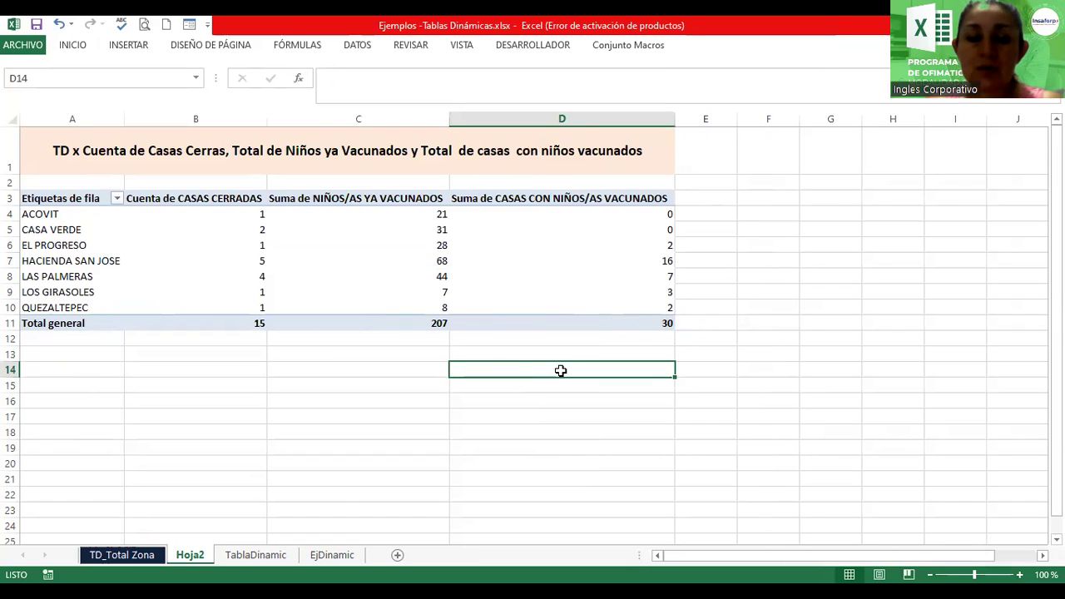
Rename the Hoja2 sheet as TD_Cuenta de Casas
double_click(190, 555)
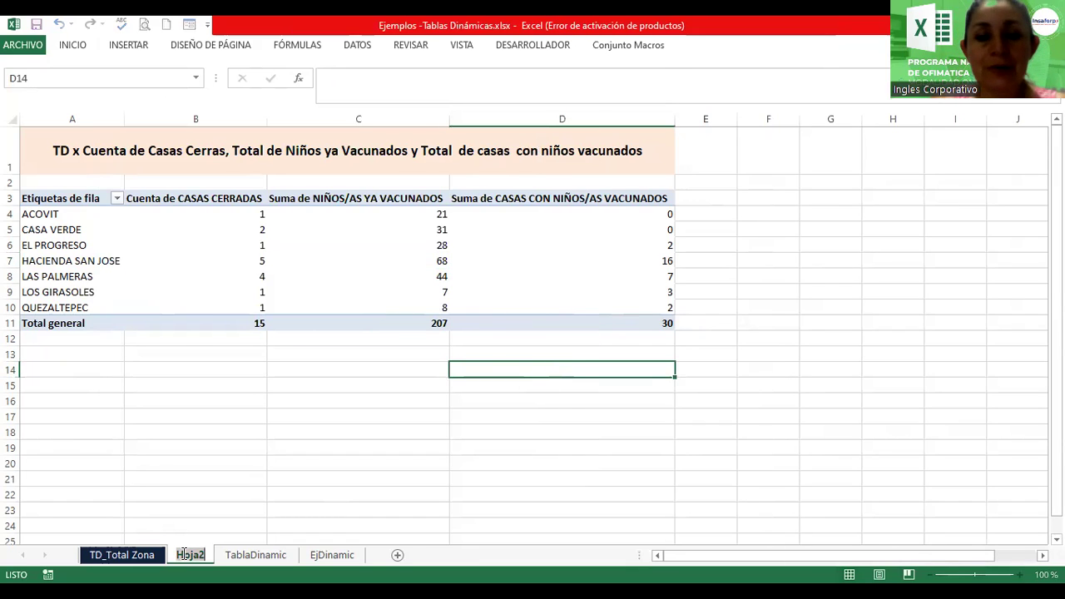
type("T")
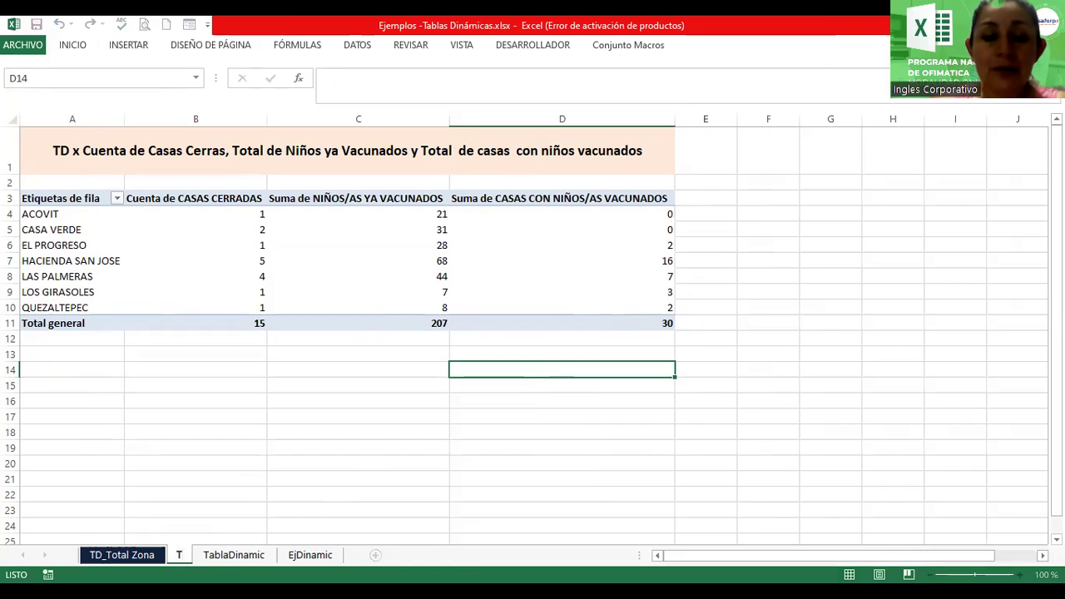
type("D_")
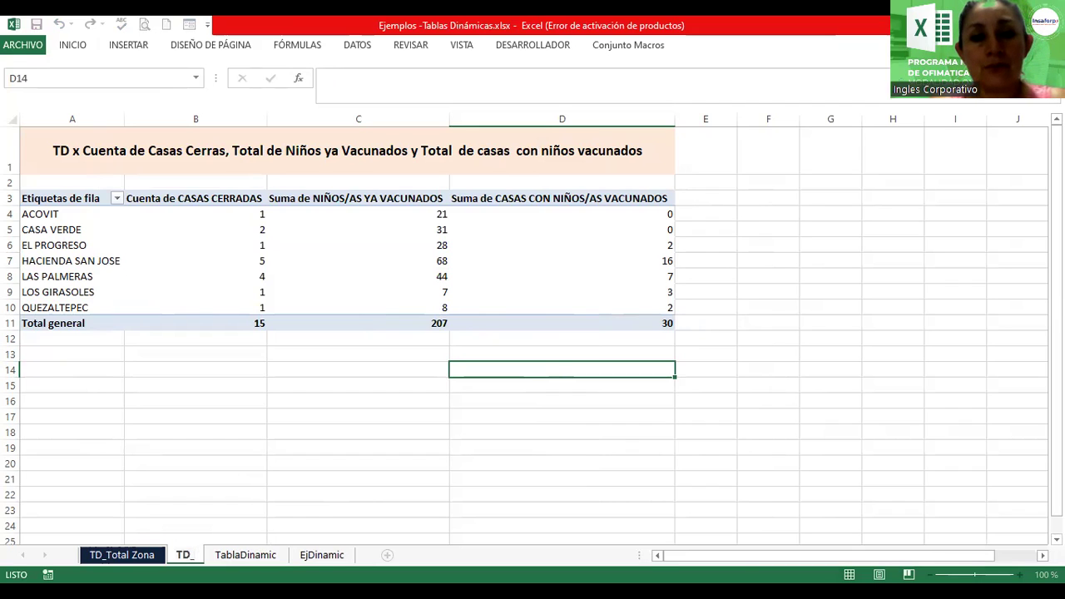
type("Cuenta de C")
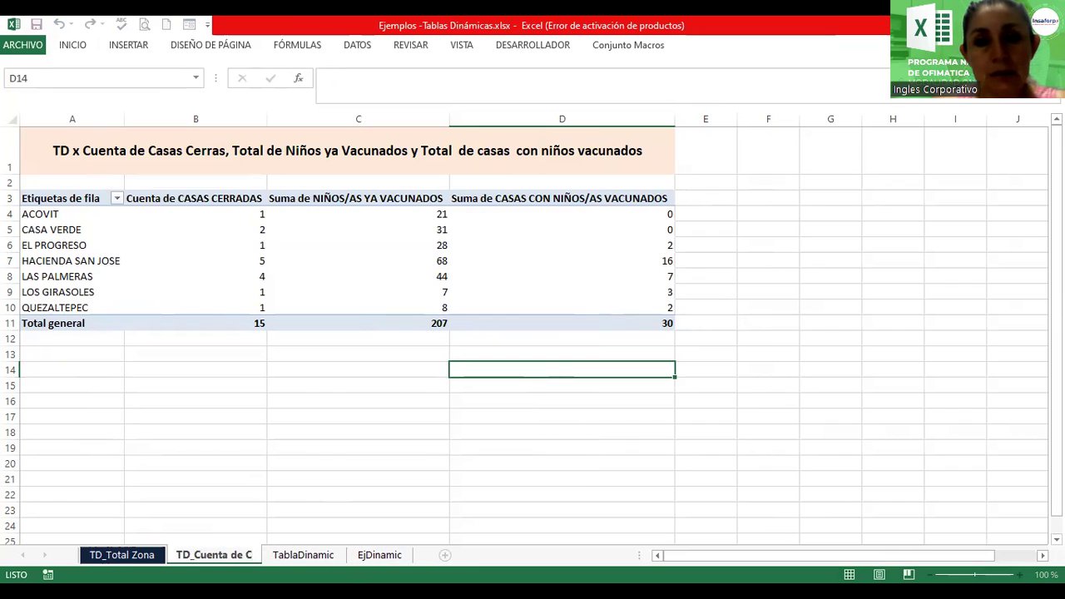
type("asas")
key("Return")
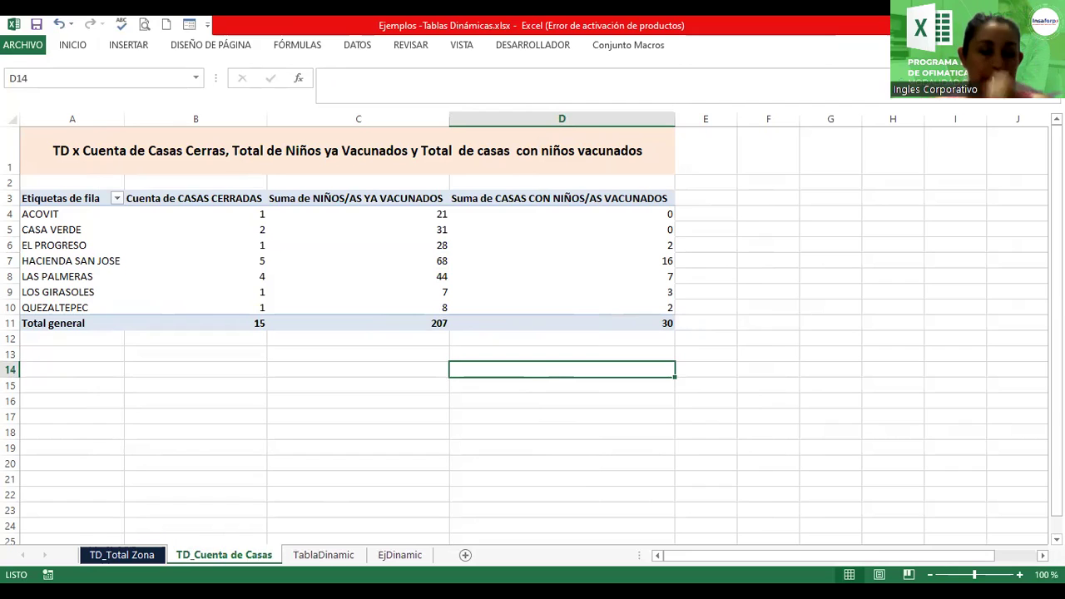
Color the TD_Cuenta de Casas sheet tab dark orange
right_click(246, 557)
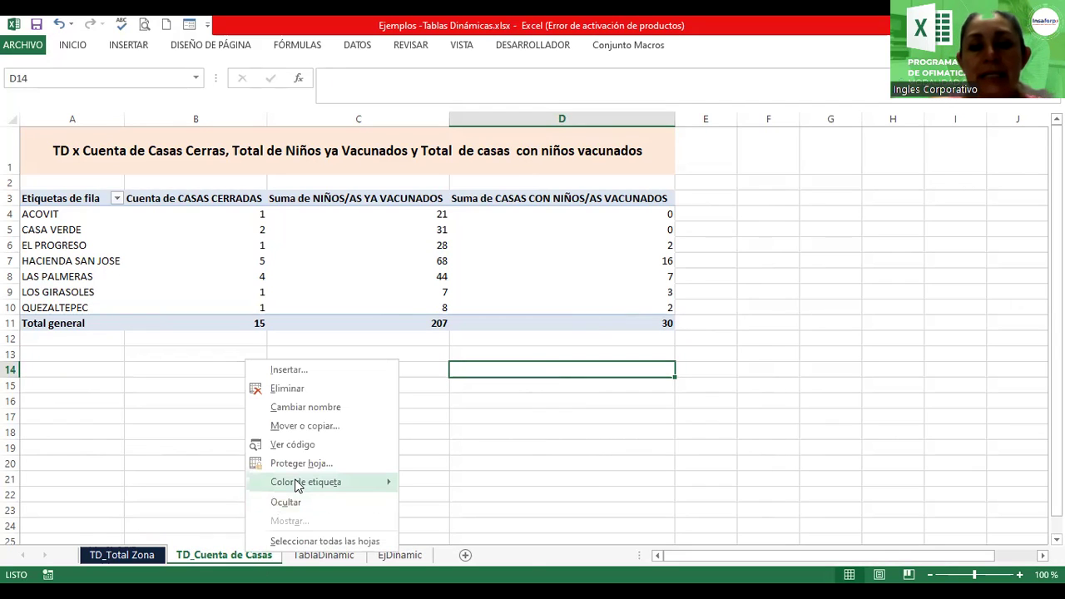
mouse_move(297, 485)
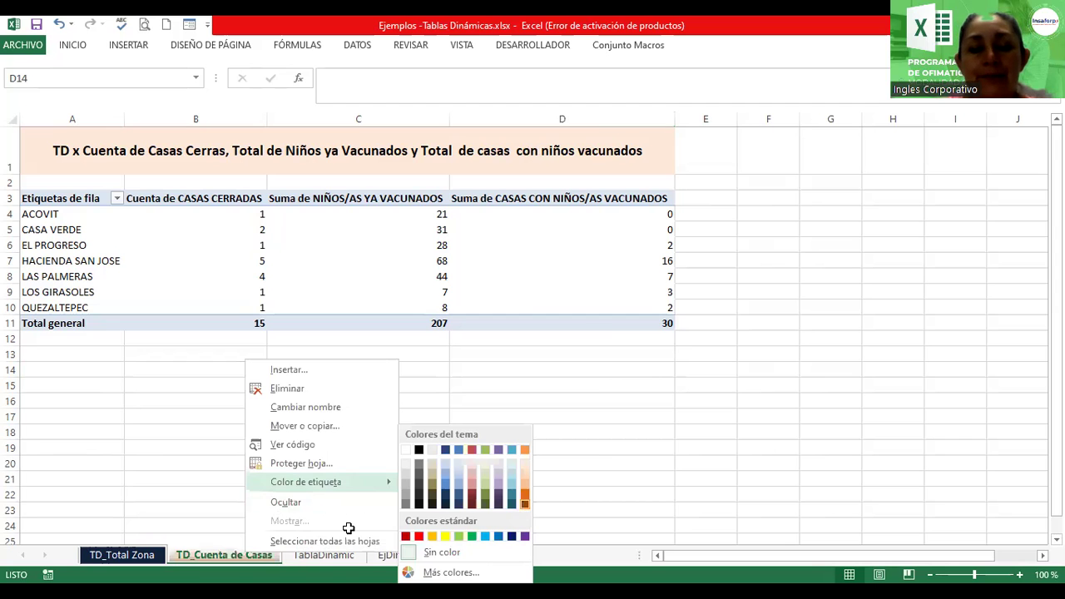
left_click(186, 541)
left_click(152, 554)
left_click(219, 561)
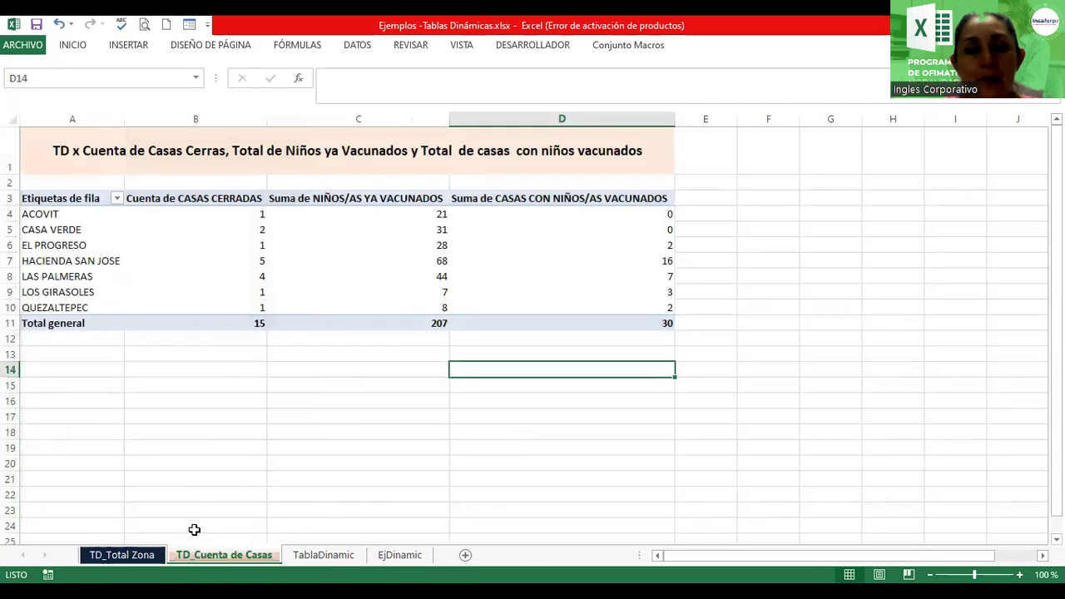
left_click(293, 399)
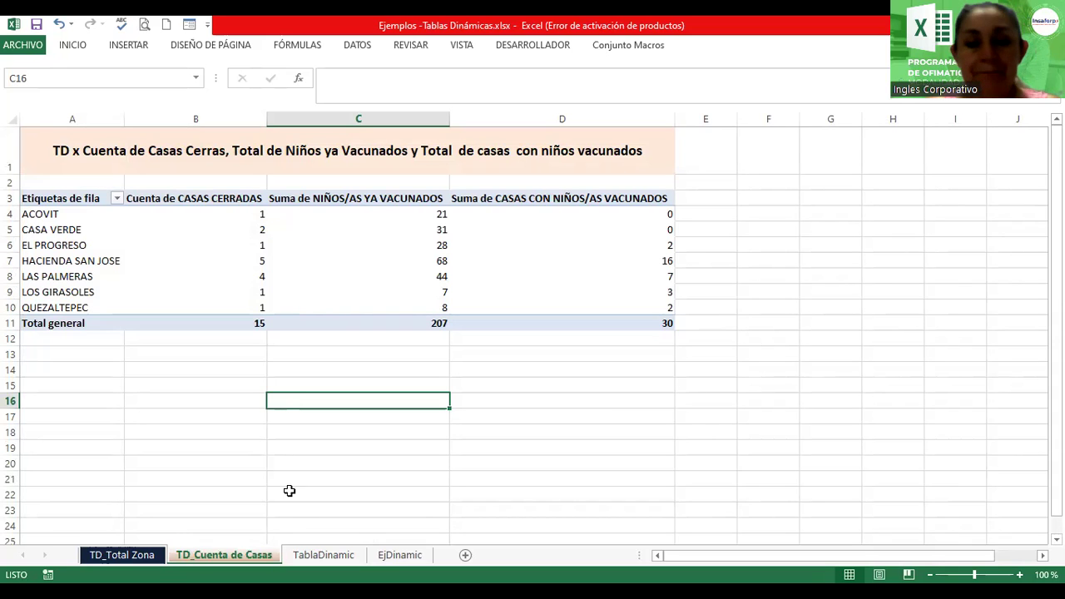
Review the TD_Total Zona and TD_Cuenta de Casas pivot tables and return to the source data on the TablaDinamic sheet
left_click(304, 555)
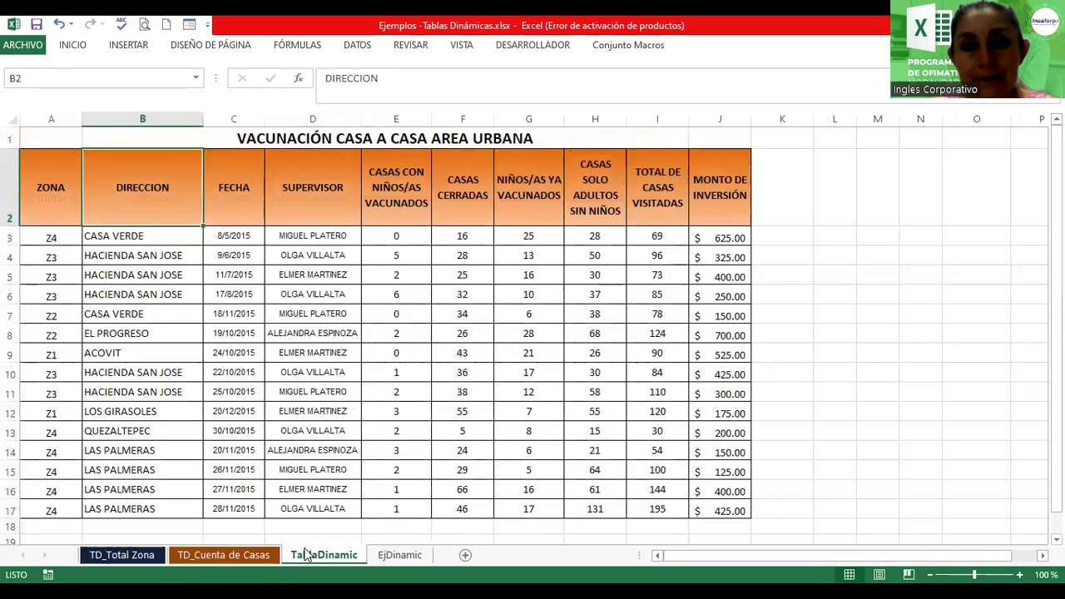
left_click(456, 291)
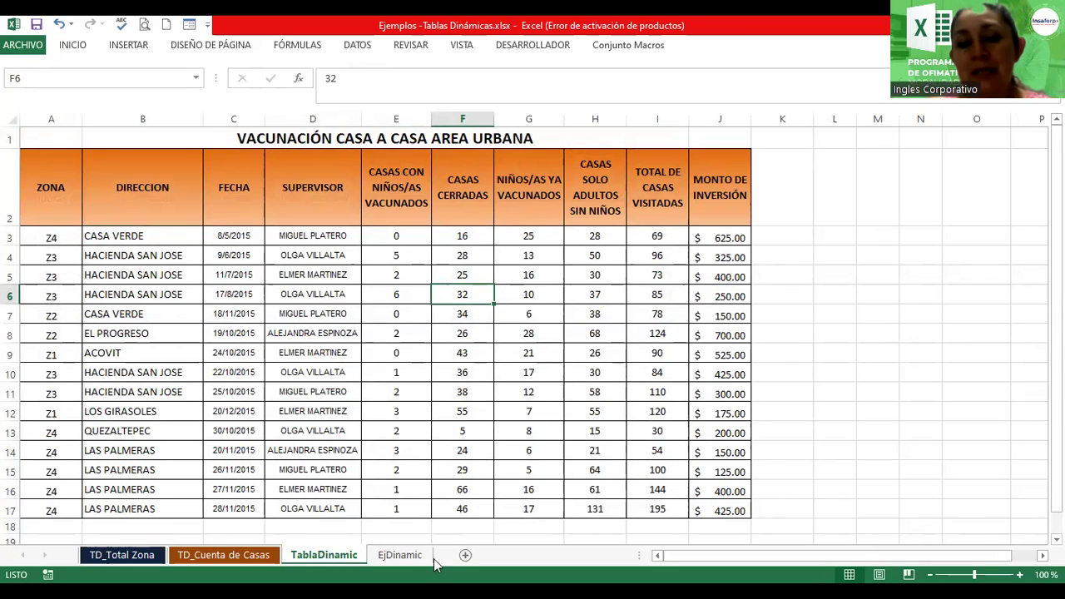
left_click(122, 555)
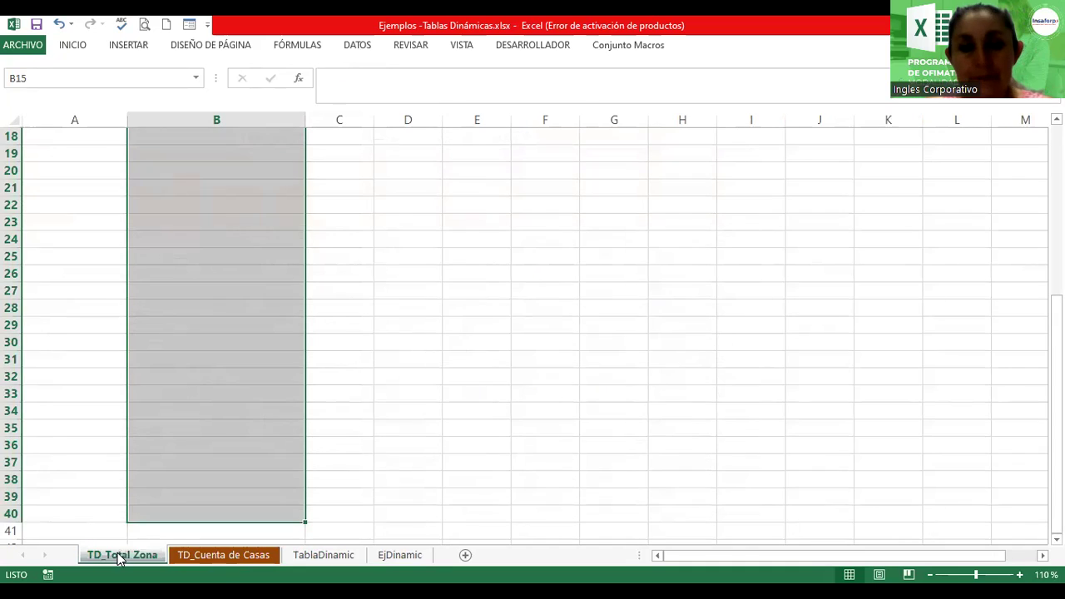
left_click(309, 408)
left_click_drag(1055, 411, 1025, 121)
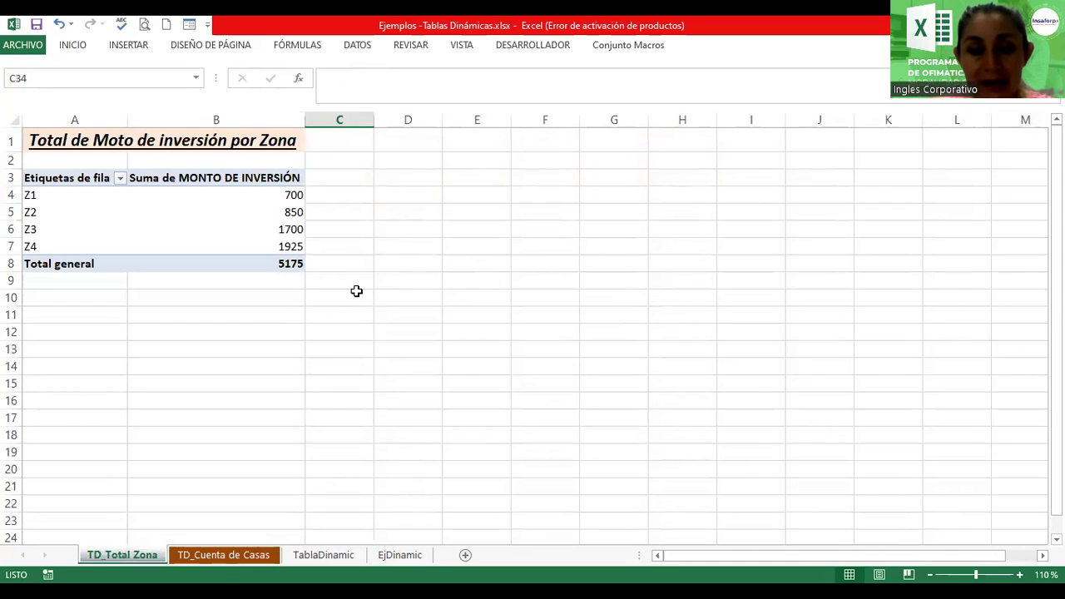
left_click(190, 554)
left_click(122, 557)
left_click(200, 557)
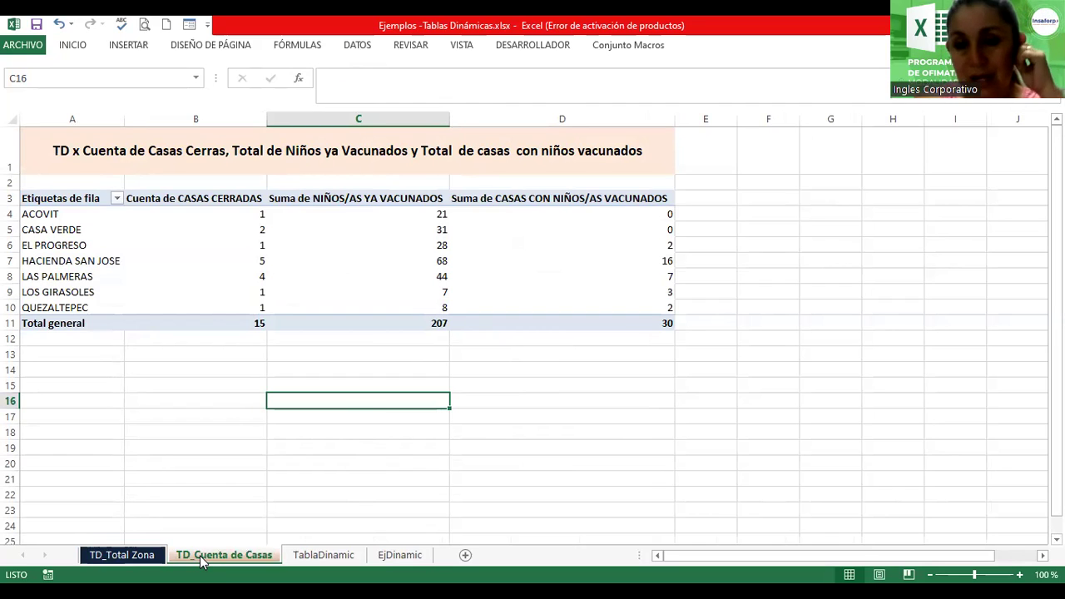
left_click(352, 555)
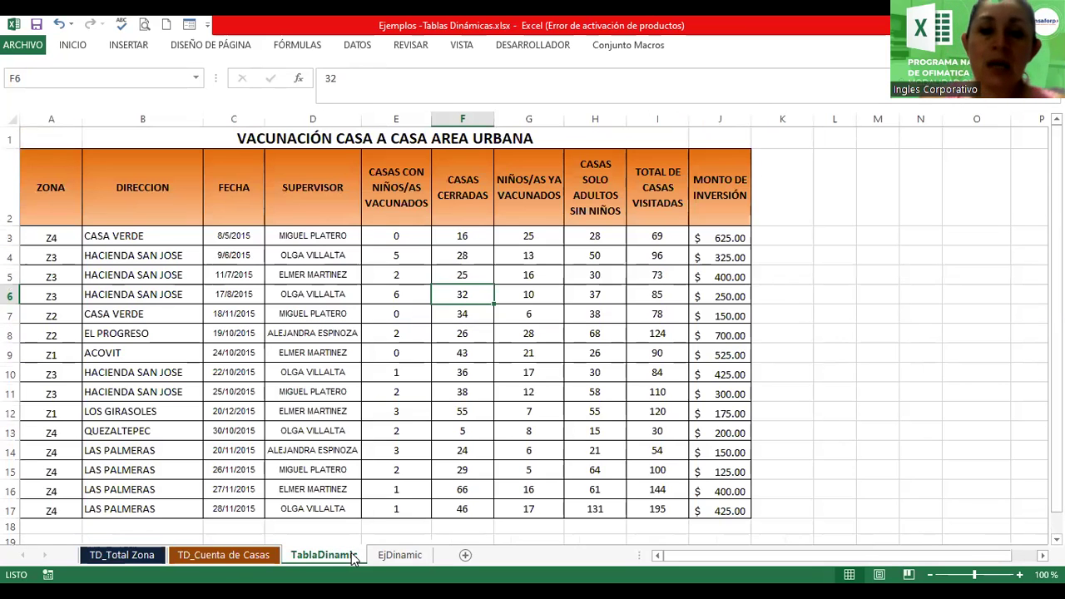
left_click(896, 255)
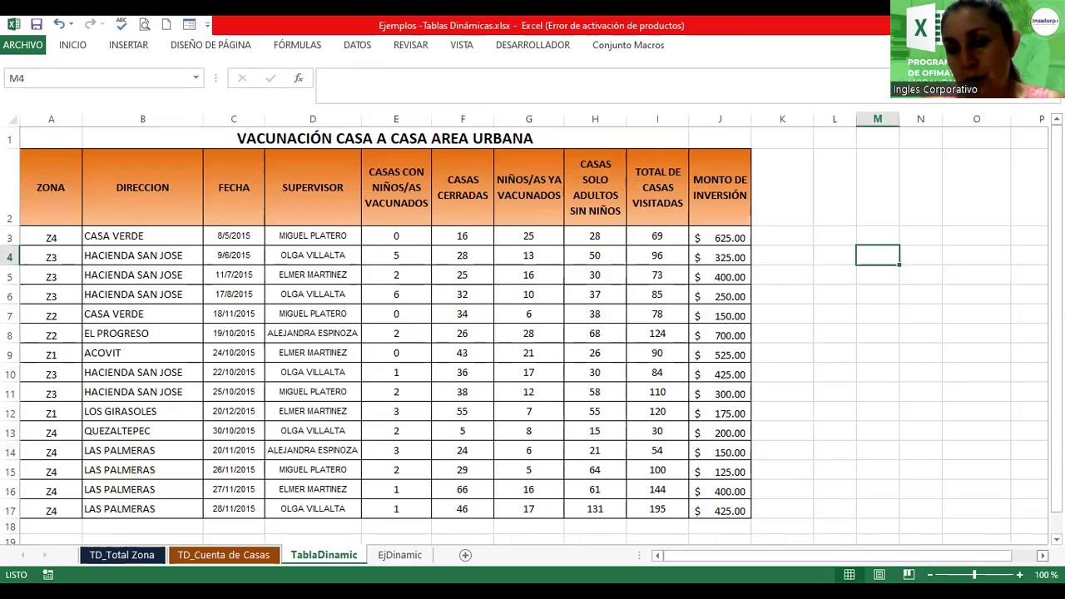
left_click(1042, 555)
left_click(1042, 555)
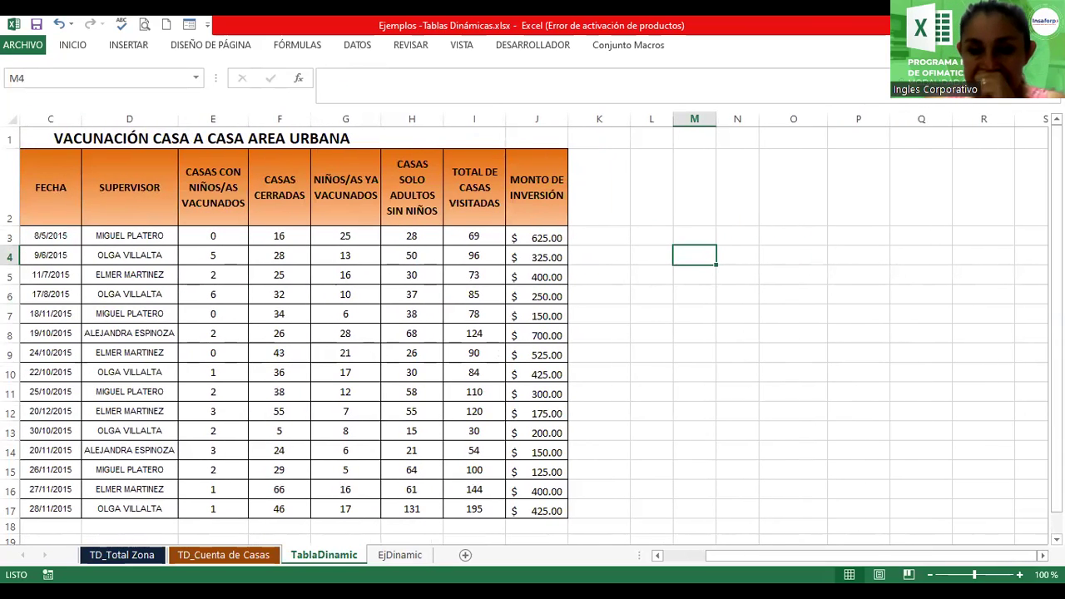
left_click(681, 231)
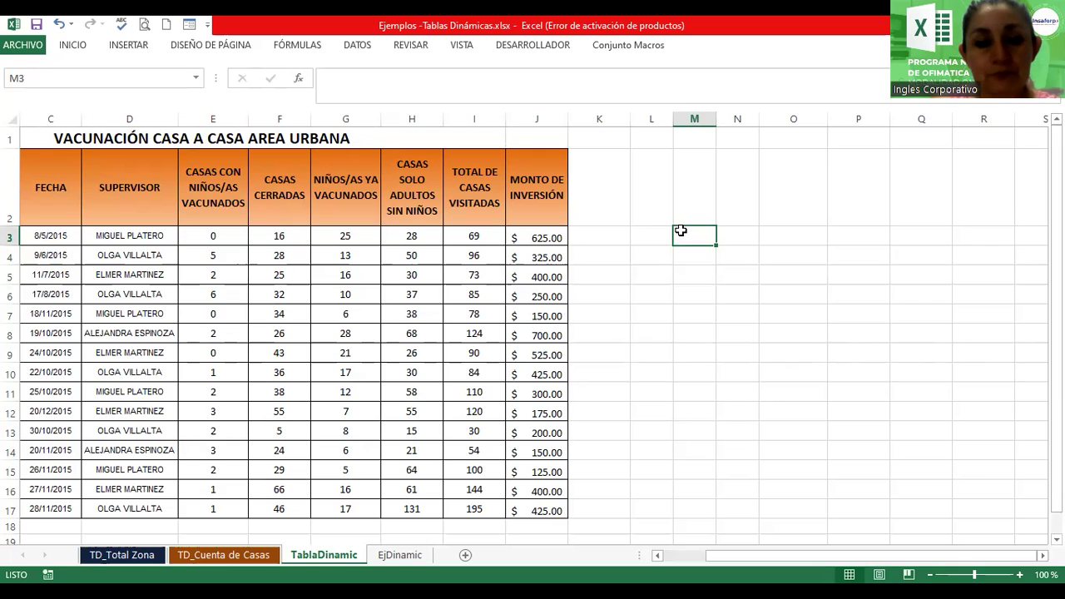
left_click(130, 44)
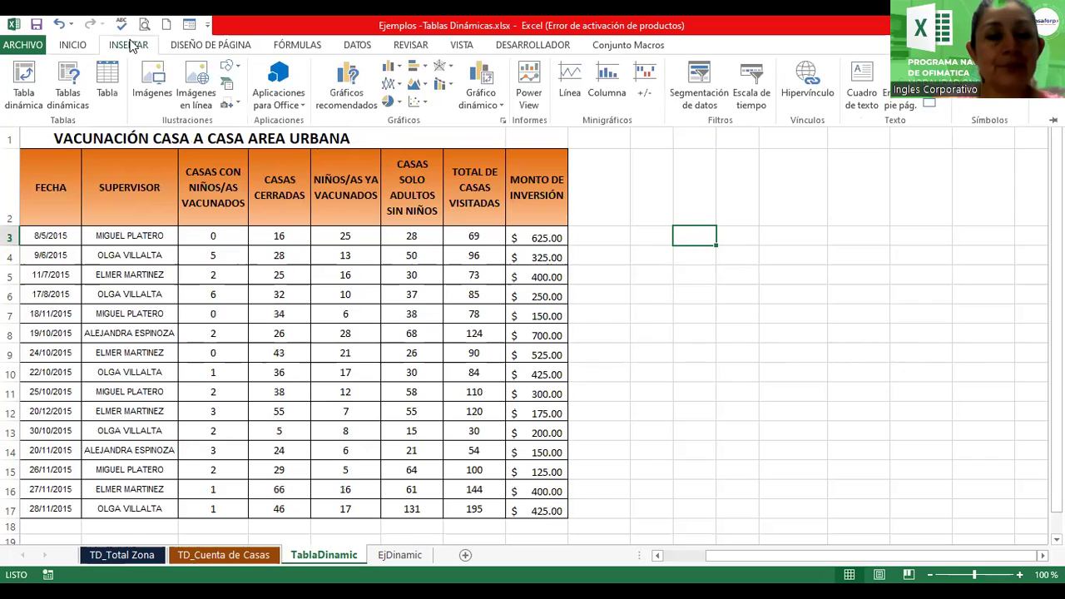
left_click(18, 87)
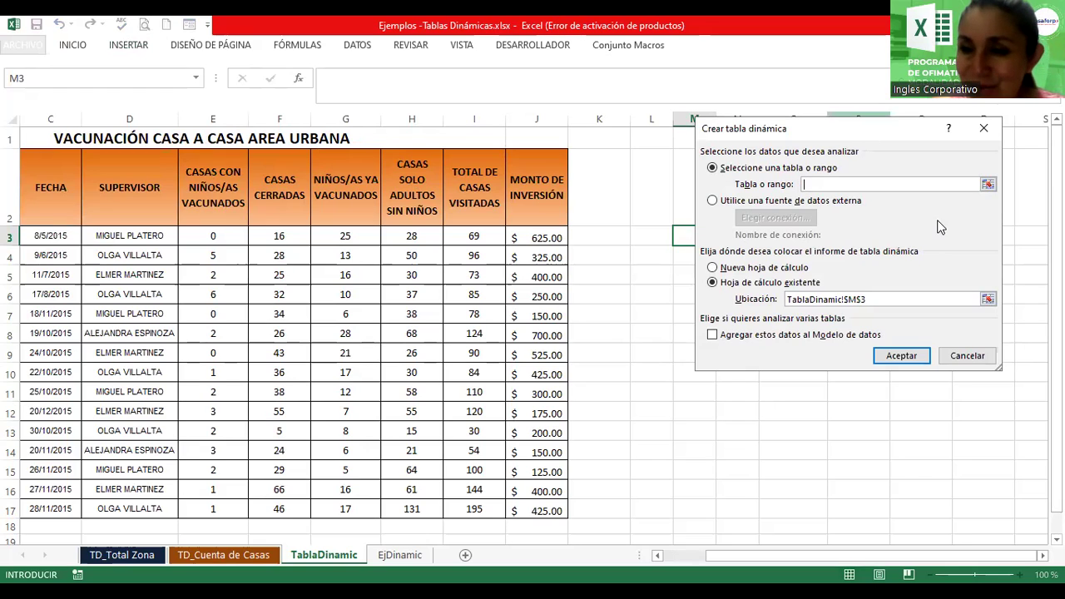
left_click(983, 128)
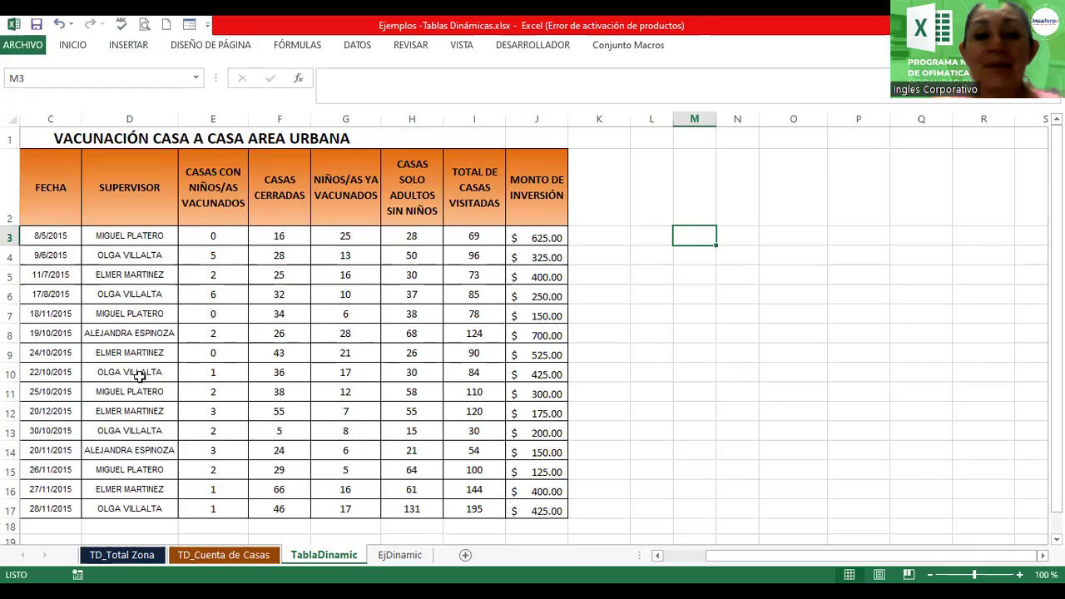
Insert a blank pivot table from the range TablaDinamic!$A$2:$J$17, placed on the existing worksheet at cell M5
left_click(321, 308)
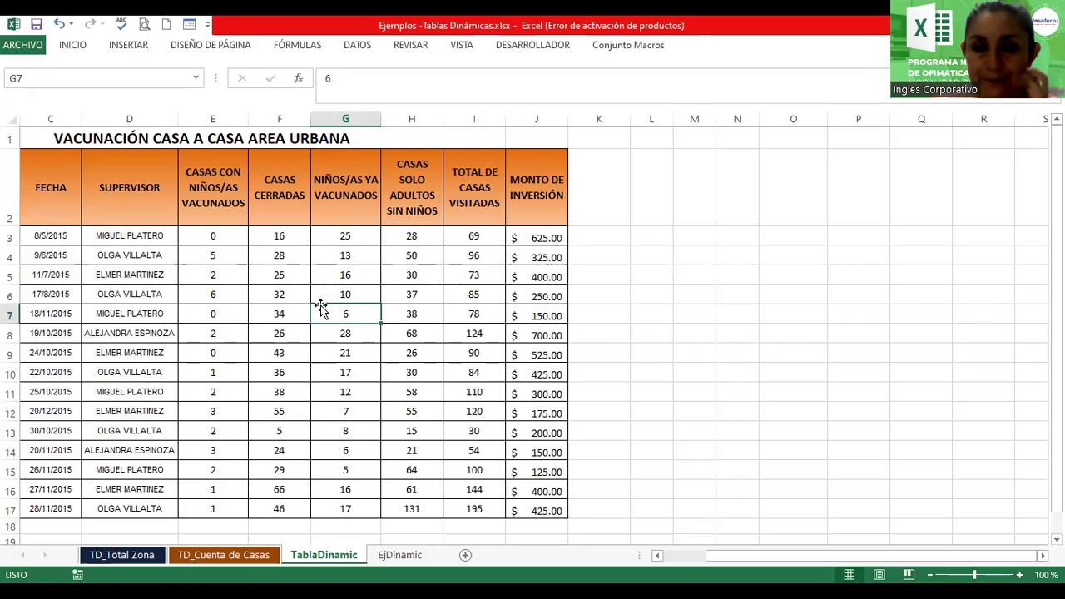
left_click(125, 46)
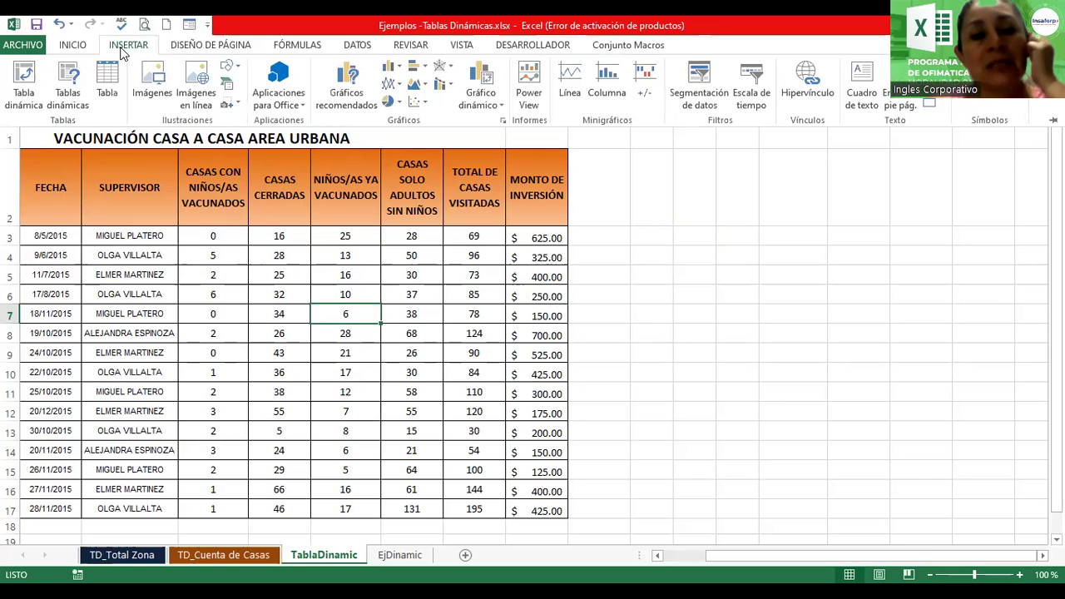
left_click(24, 83)
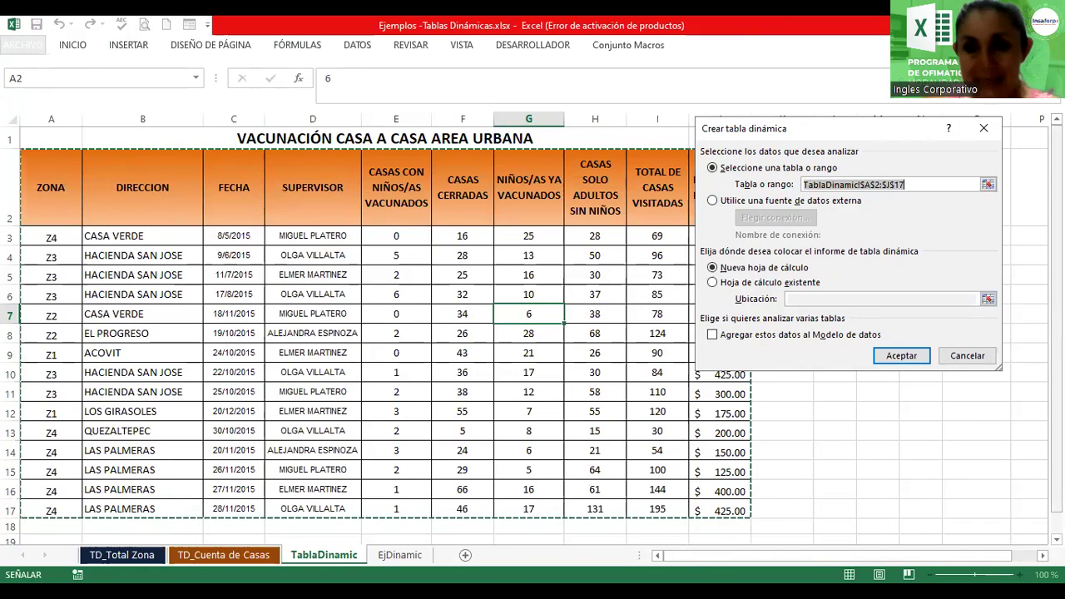
left_click(713, 283)
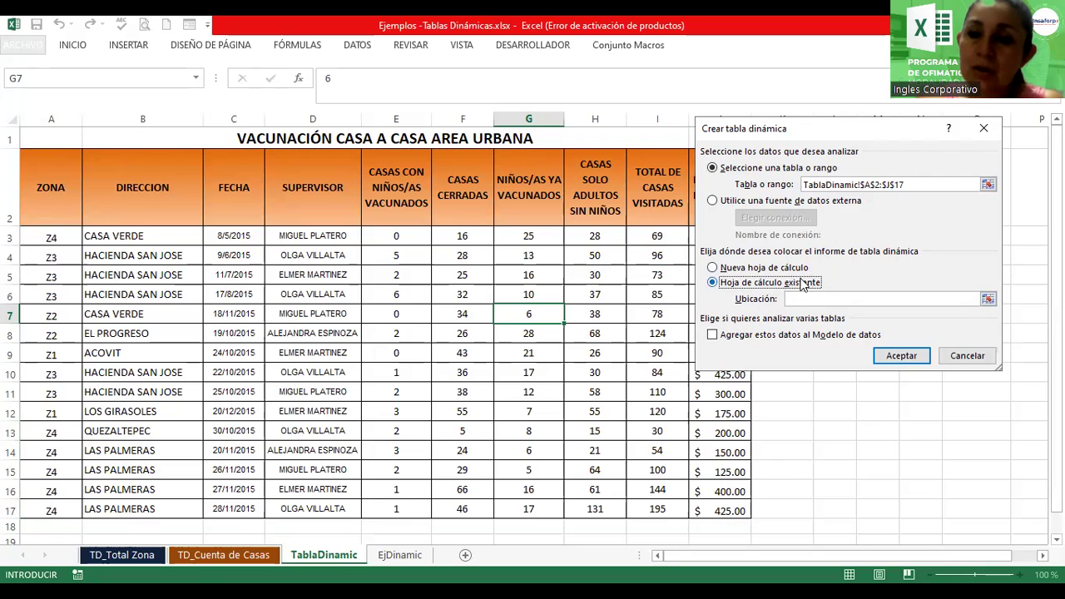
left_click(987, 301)
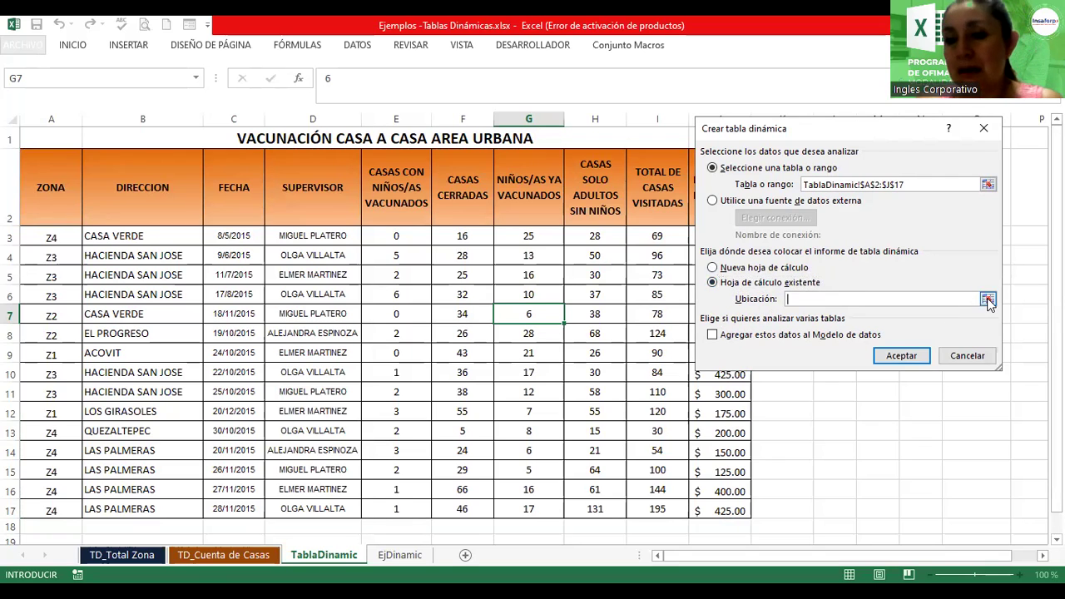
scroll(374, 333, "right", 1)
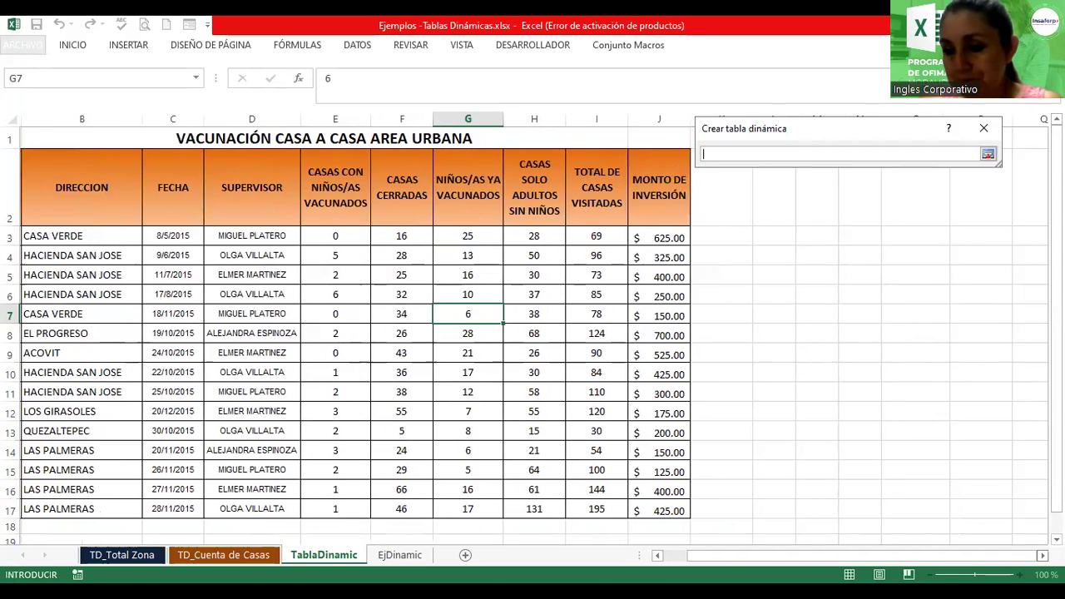
scroll(533, 237, "right", 3)
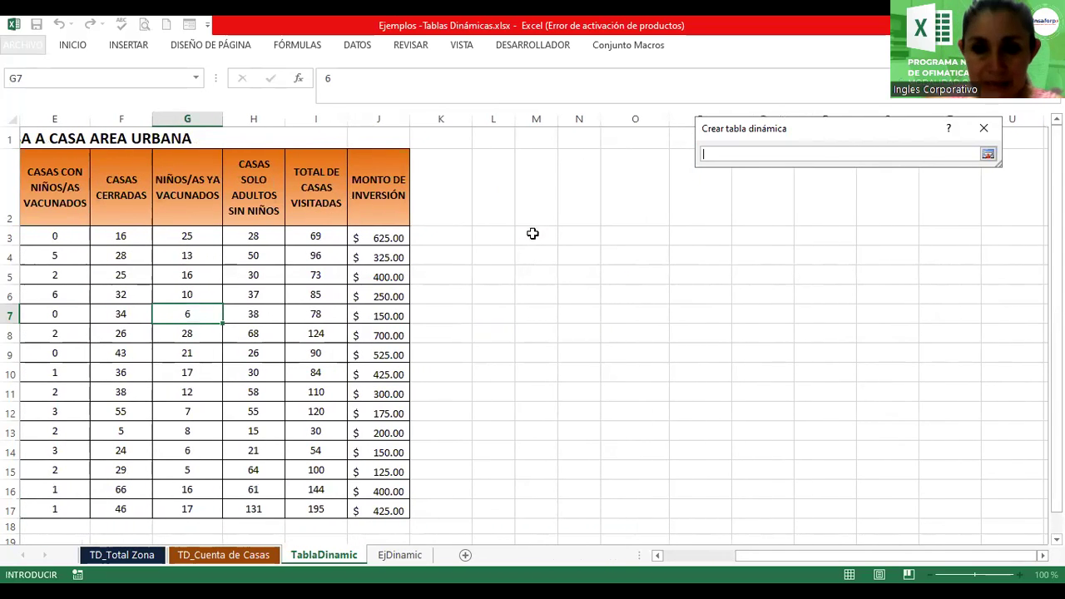
left_click(540, 238)
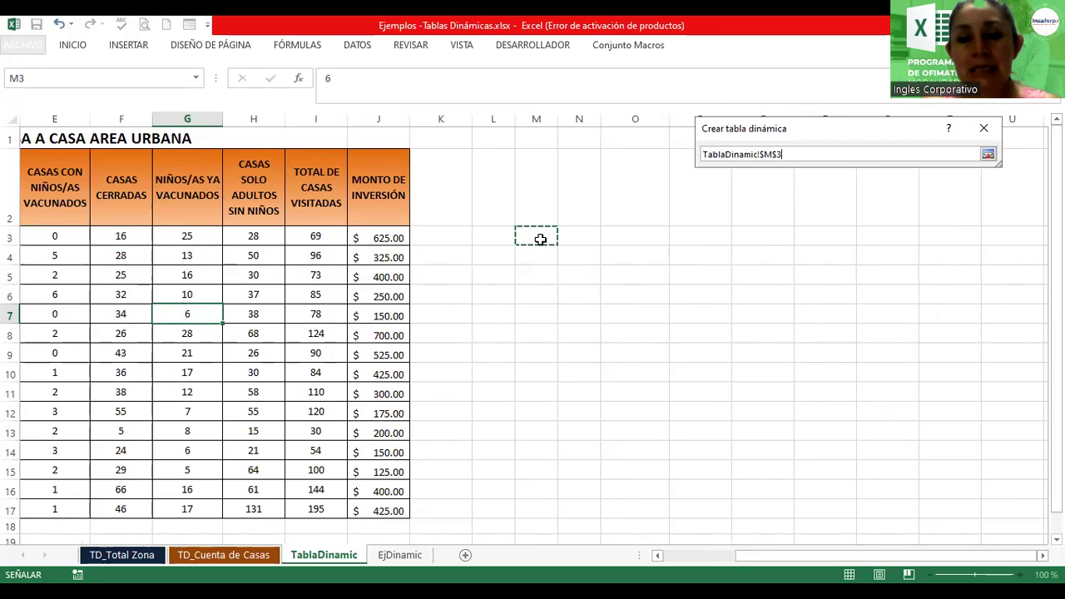
left_click(542, 270)
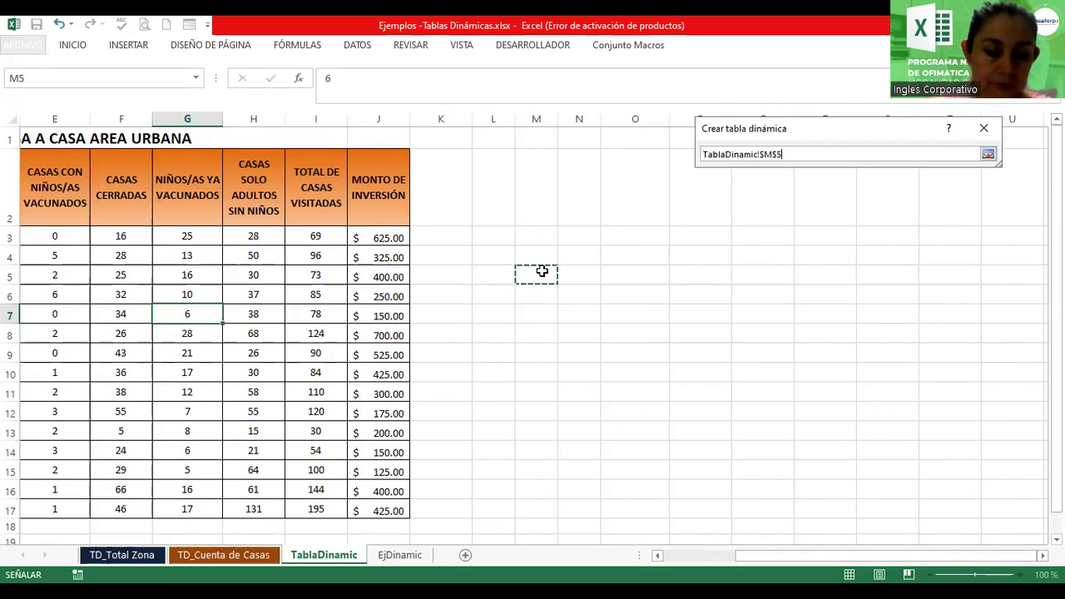
left_click(988, 154)
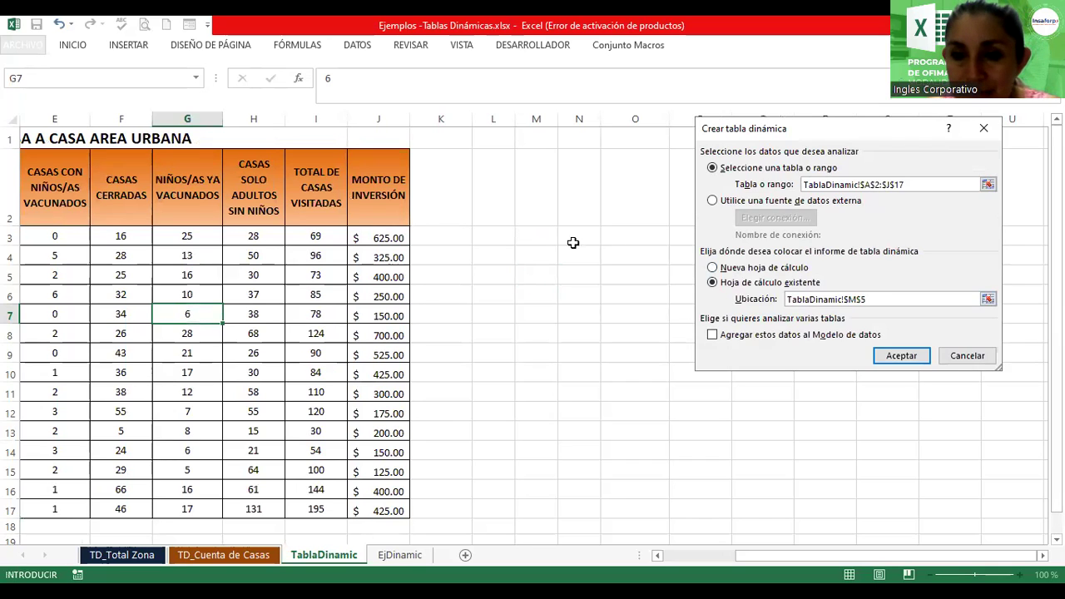
left_click(898, 354)
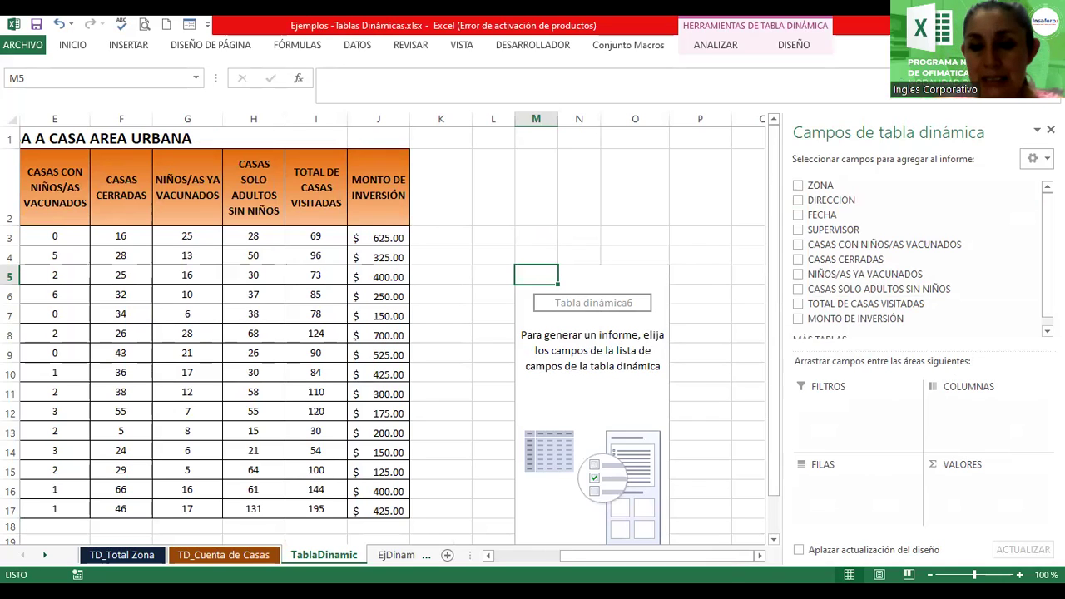
Set ZONA as the pivot table's row field and summarize MONTO DE INVERSIÓN as its sum value field
left_click_drag(748, 555, 613, 561)
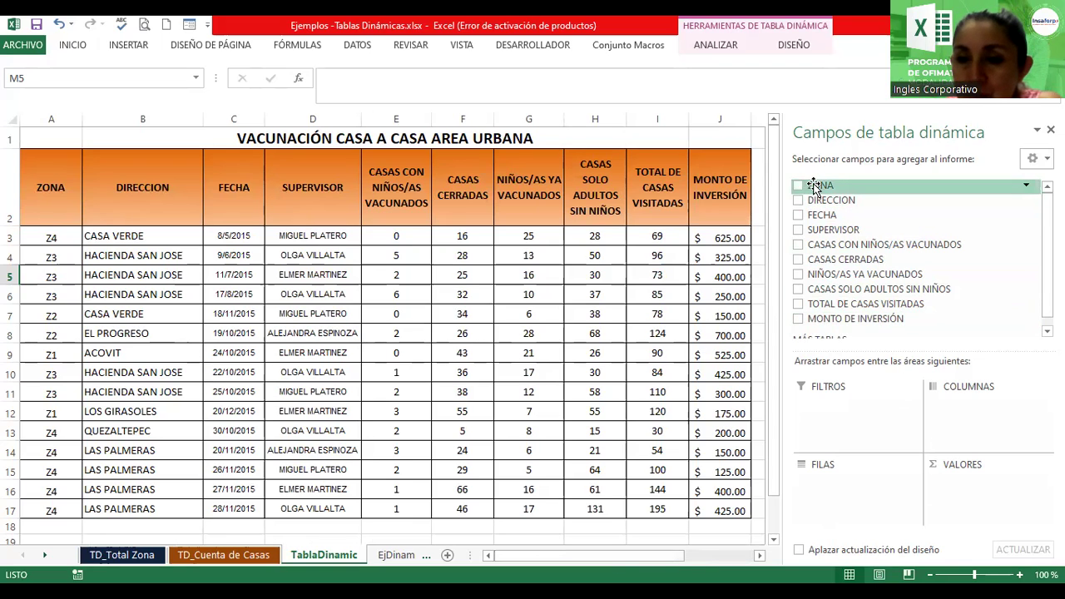
left_click_drag(813, 185, 819, 495)
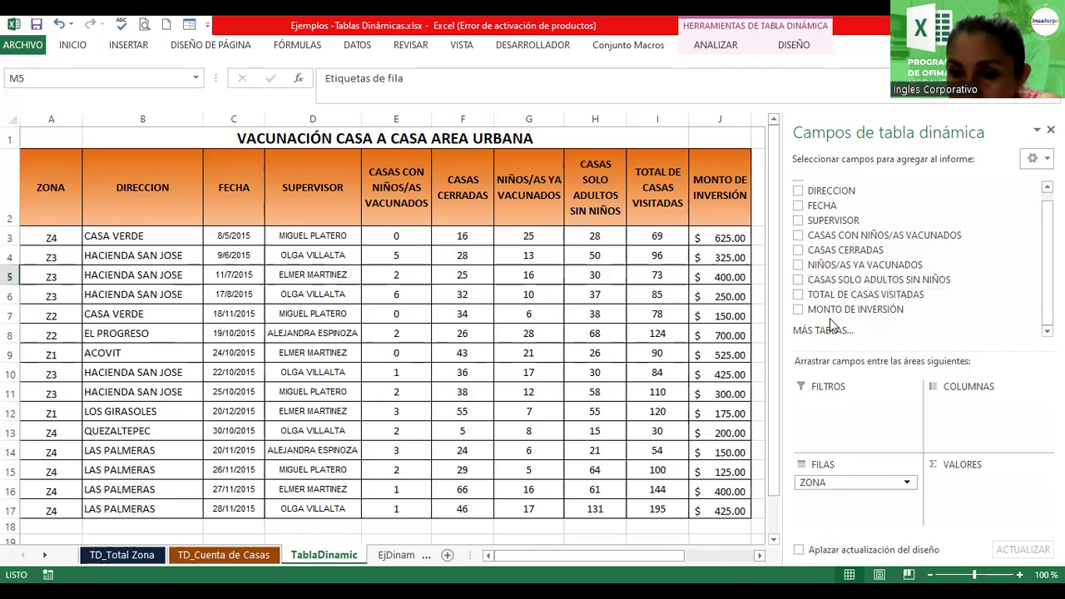
left_click_drag(829, 315, 982, 480)
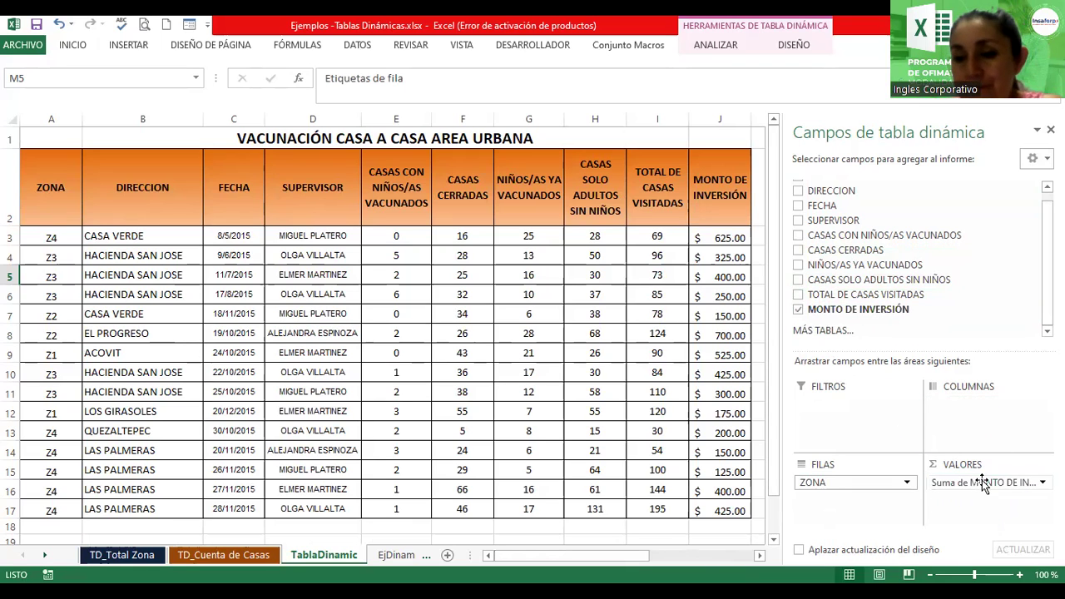
left_click(758, 558)
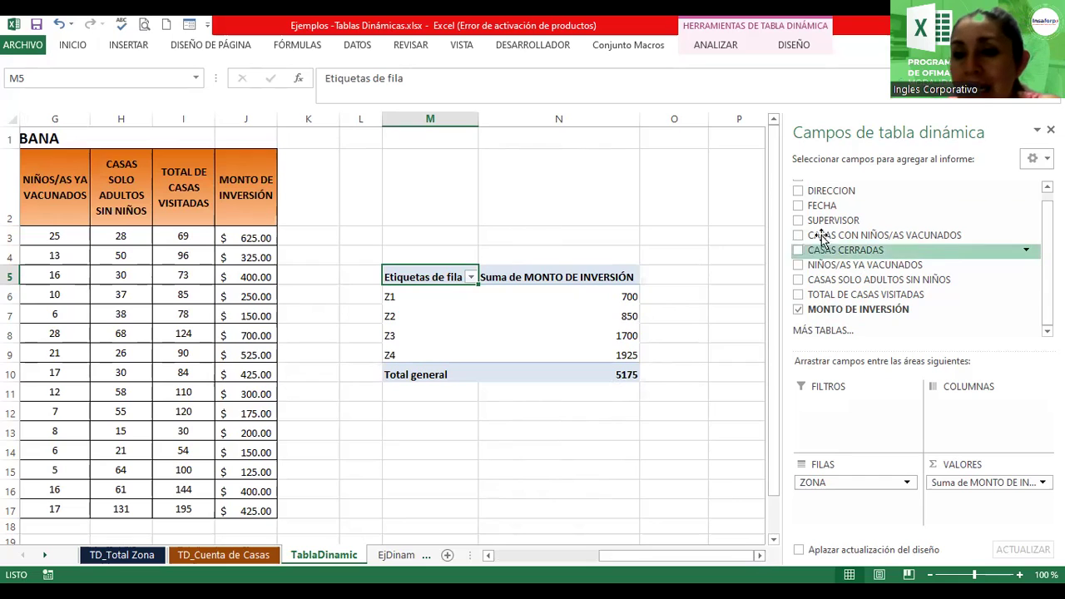
Add SUPERVISOR as the column field of the investment pivot table
left_click_drag(823, 221, 970, 408)
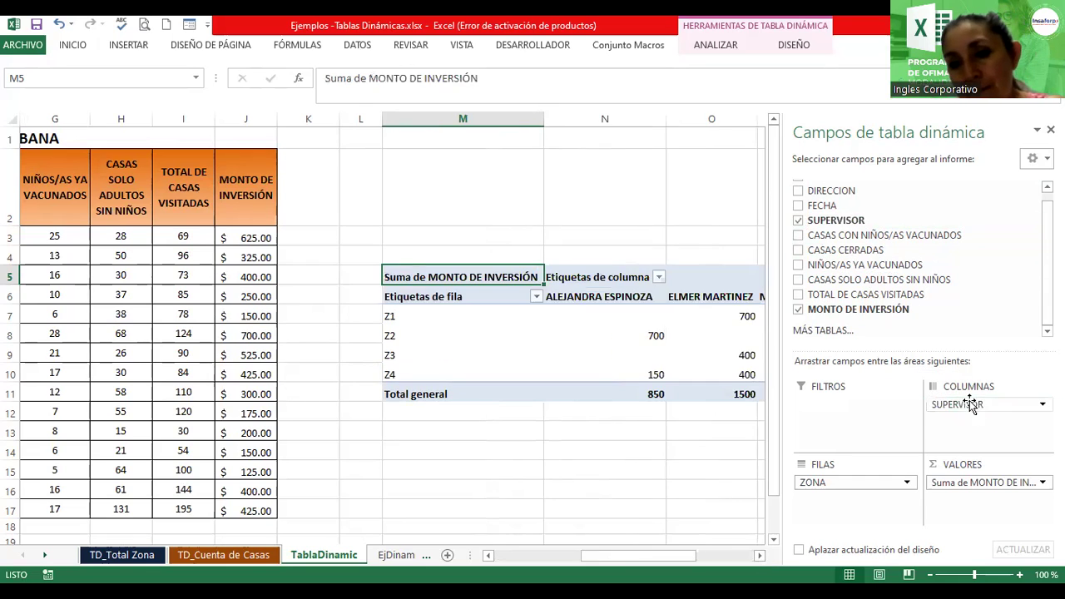
left_click(759, 557)
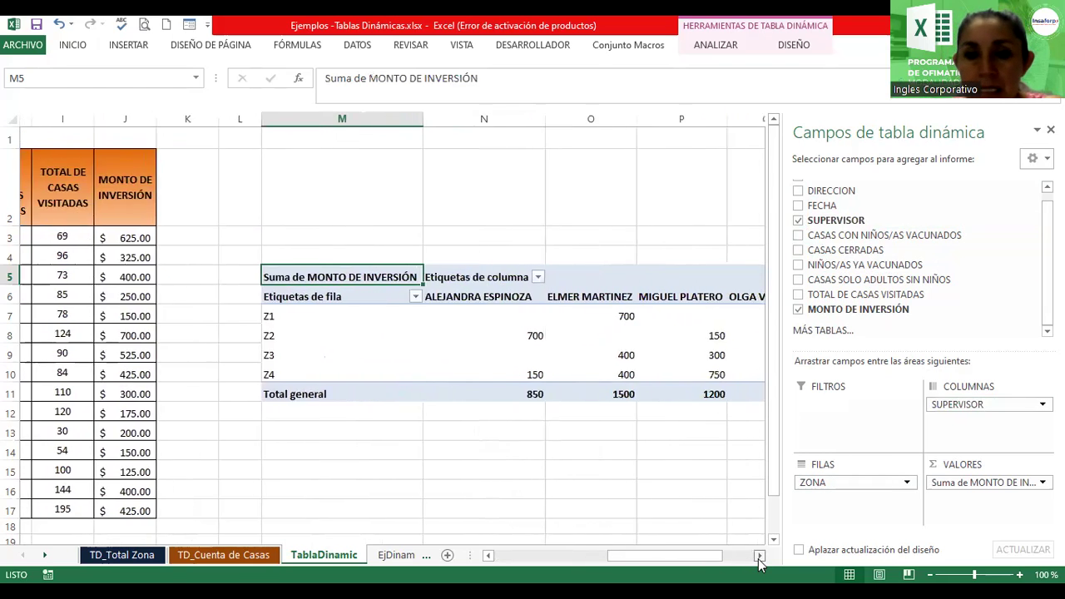
left_click_drag(710, 553, 707, 553)
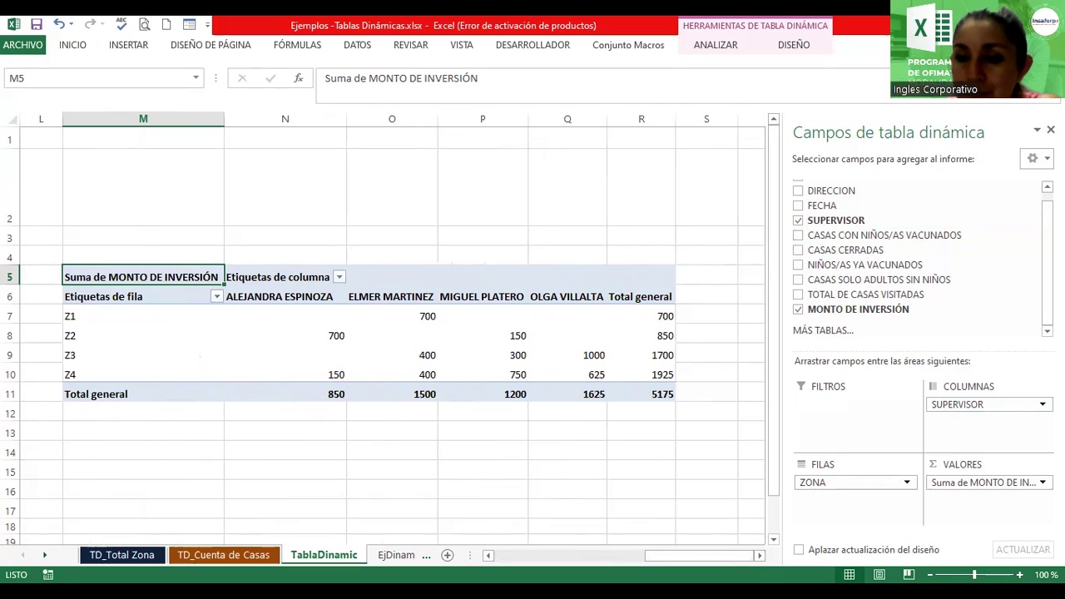
Try SUPERVISOR as a second row field under ZONA, and return it to the column area
left_click_drag(956, 404, 824, 507)
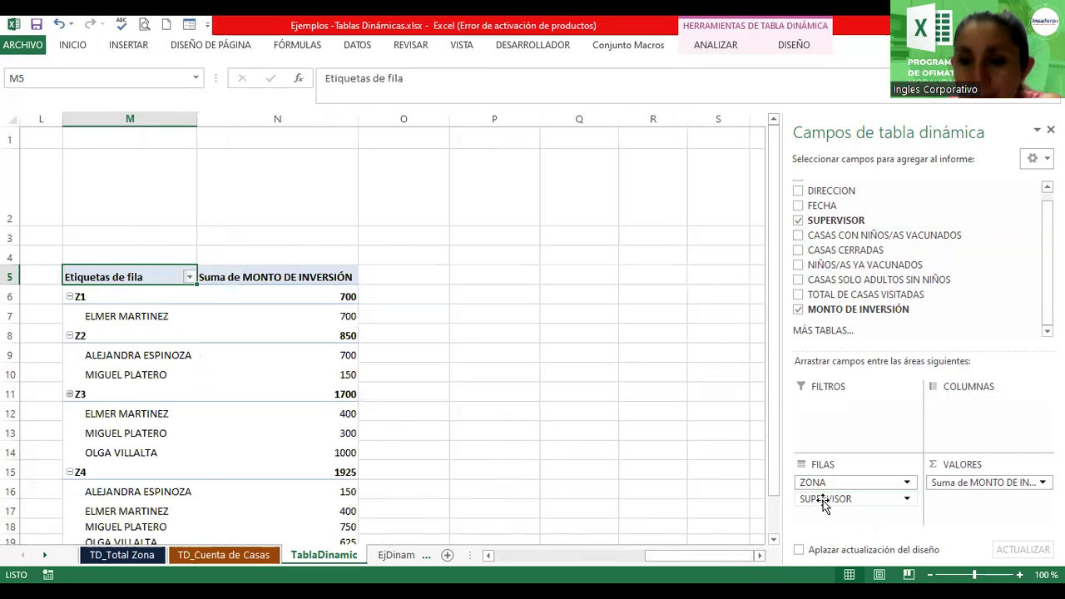
left_click_drag(773, 407, 773, 416)
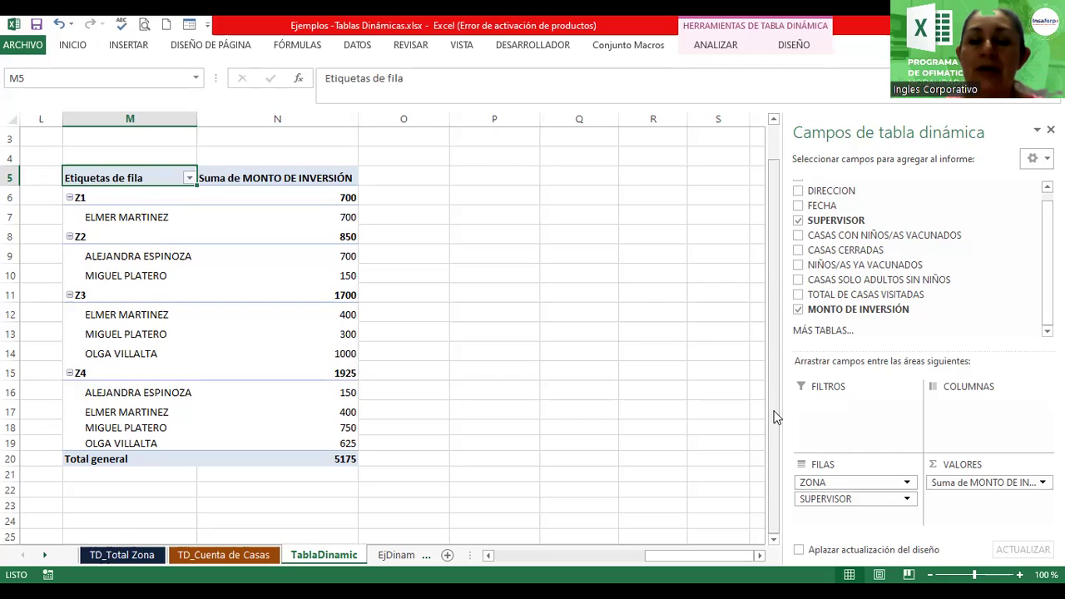
left_click(807, 507)
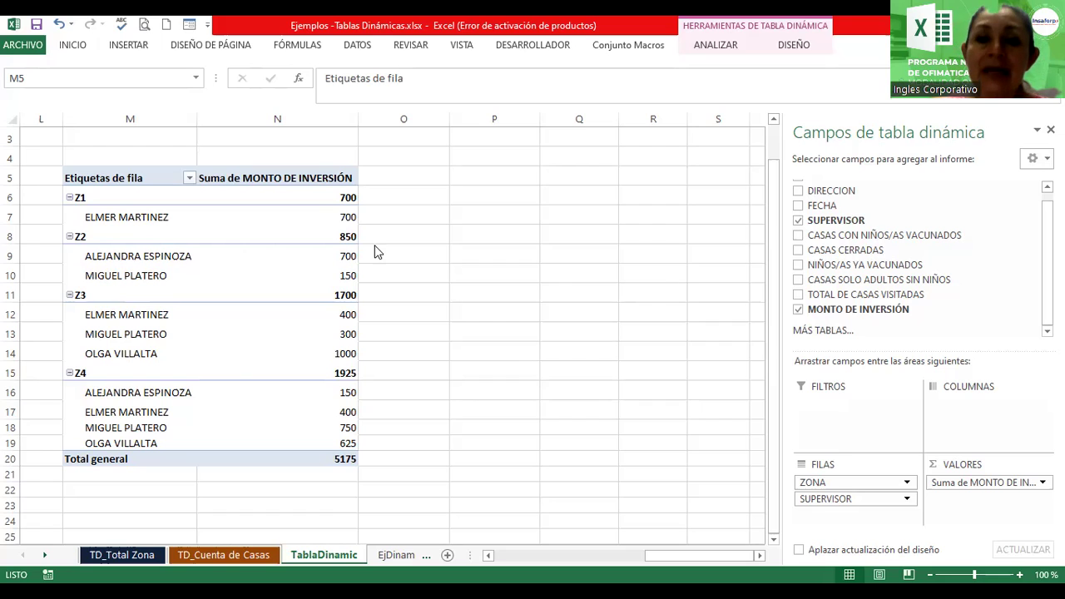
left_click(296, 272)
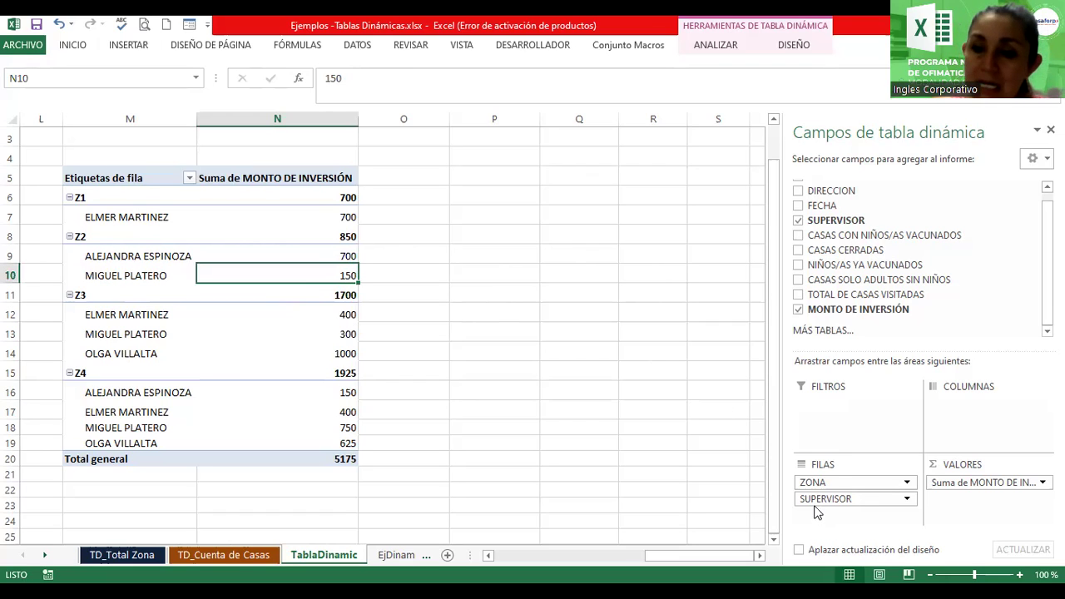
left_click_drag(815, 505, 957, 413)
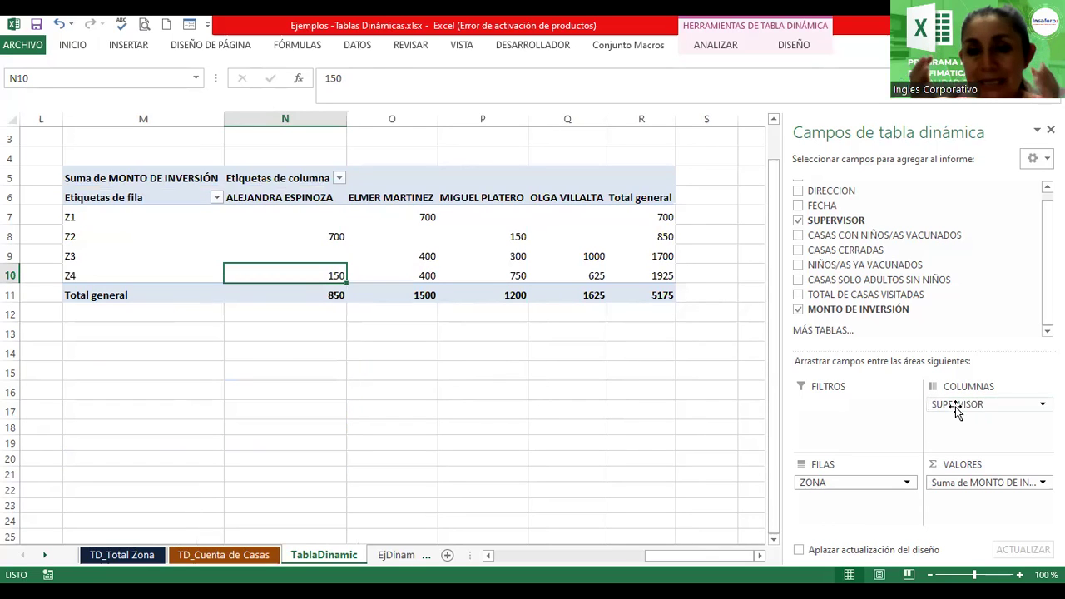
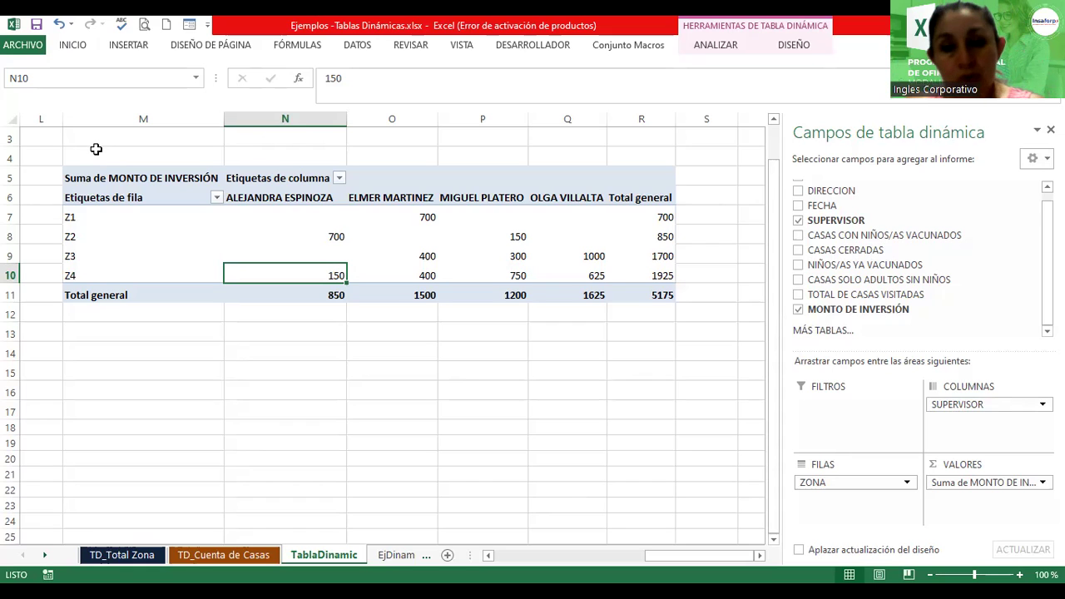
left_click(444, 235)
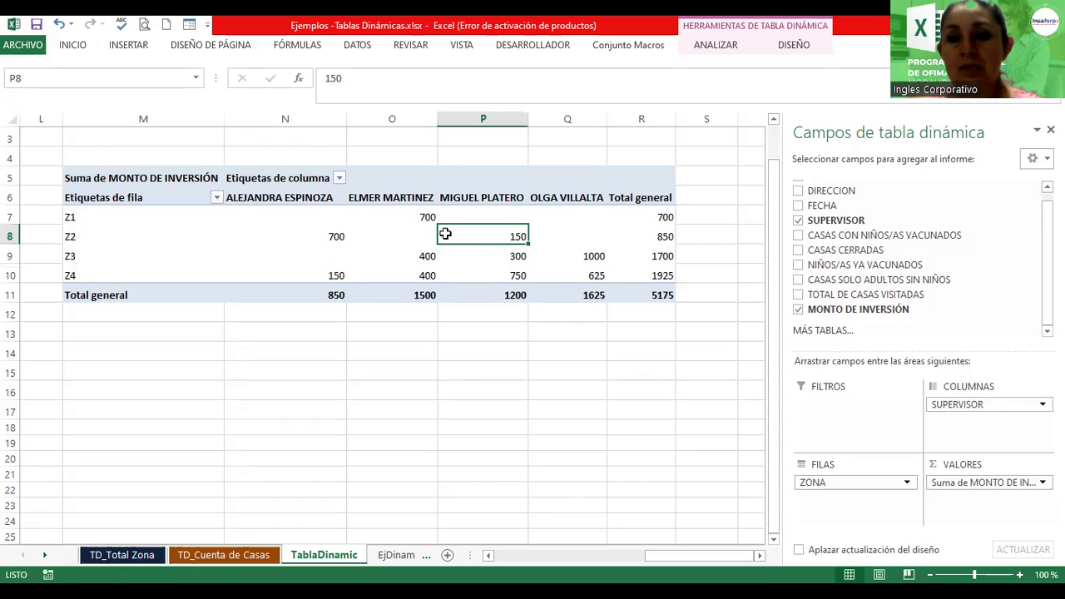
left_click(587, 248)
left_click(639, 239)
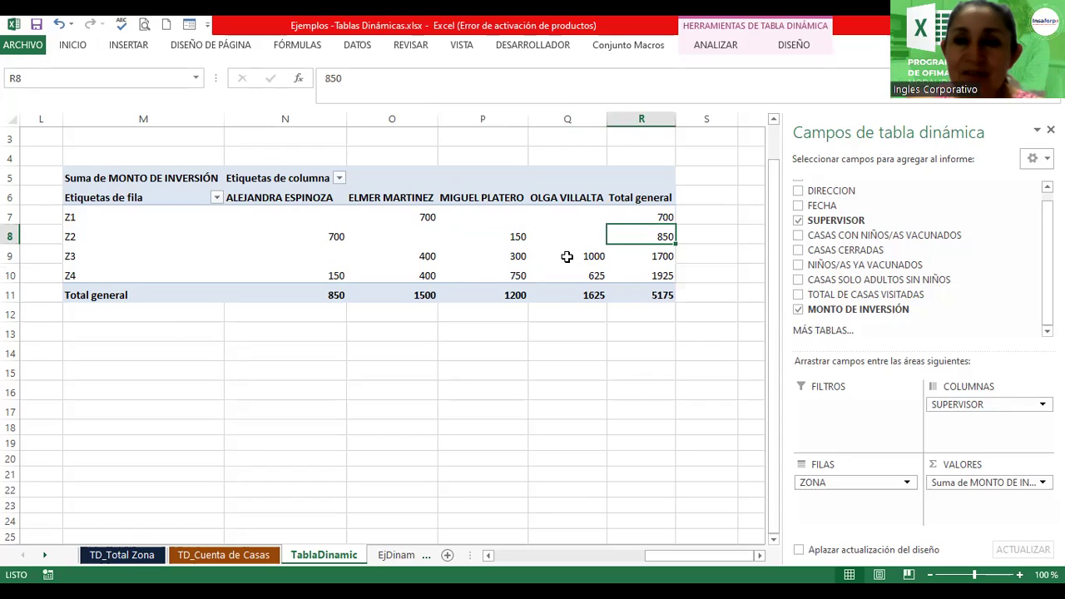
mouse_move(567, 257)
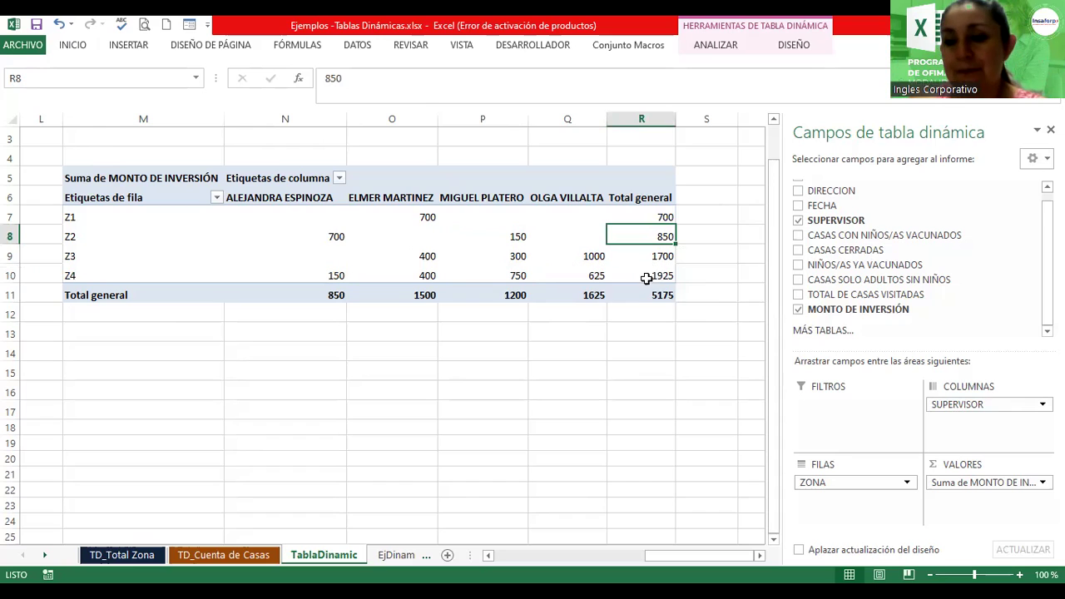
Format the Suma de MONTO DE INVERSIÓN value field as Contabilidad with 2 decimals and the $ symbol, keeping the Suma calculation
left_click(952, 484)
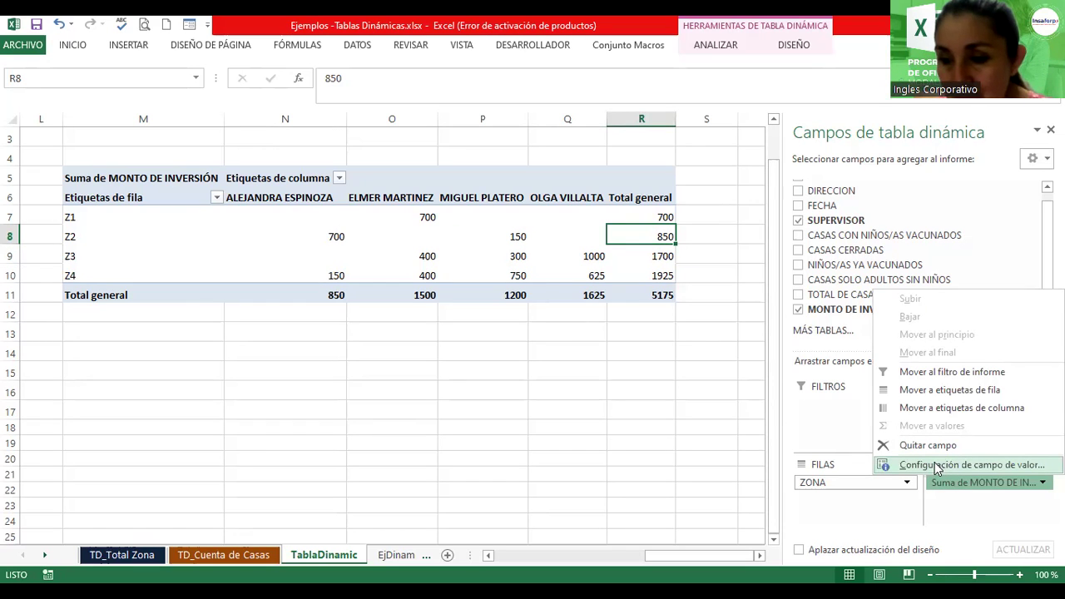
left_click(934, 465)
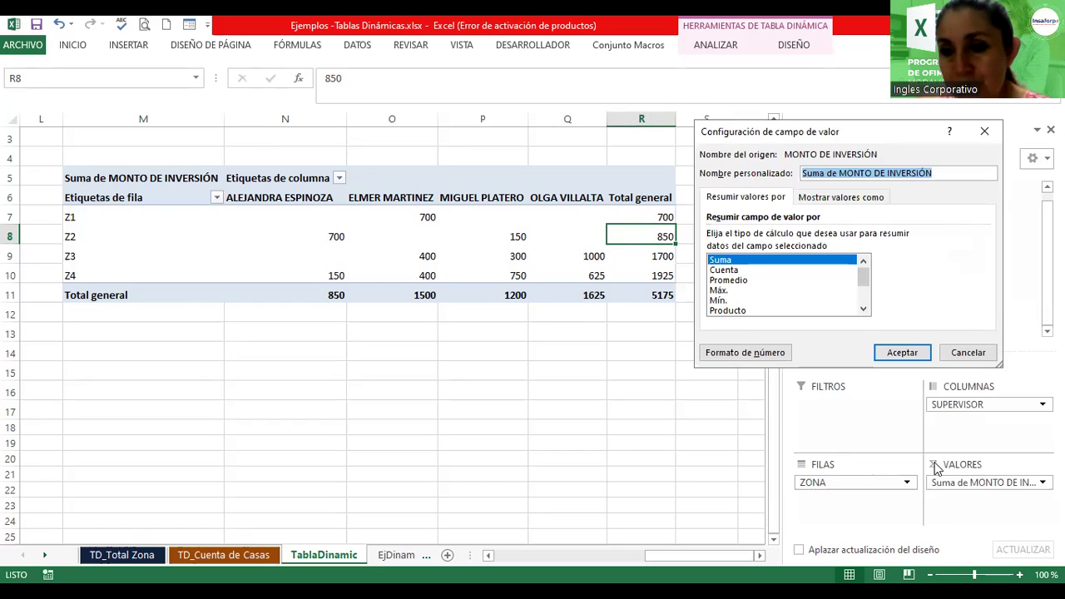
left_click(722, 261)
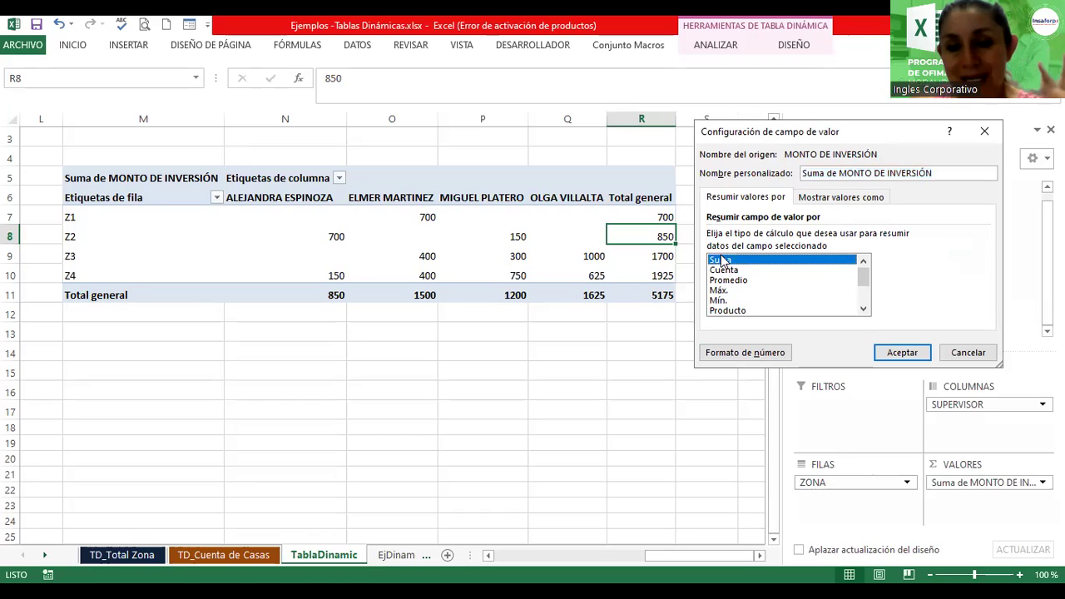
left_click(723, 354)
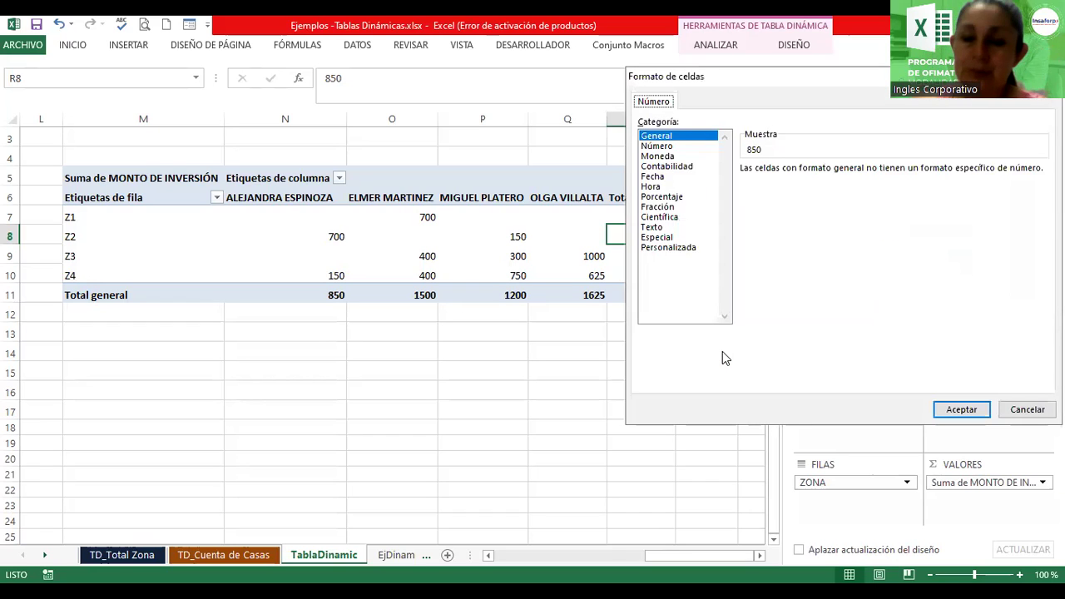
left_click(655, 166)
left_click(655, 155)
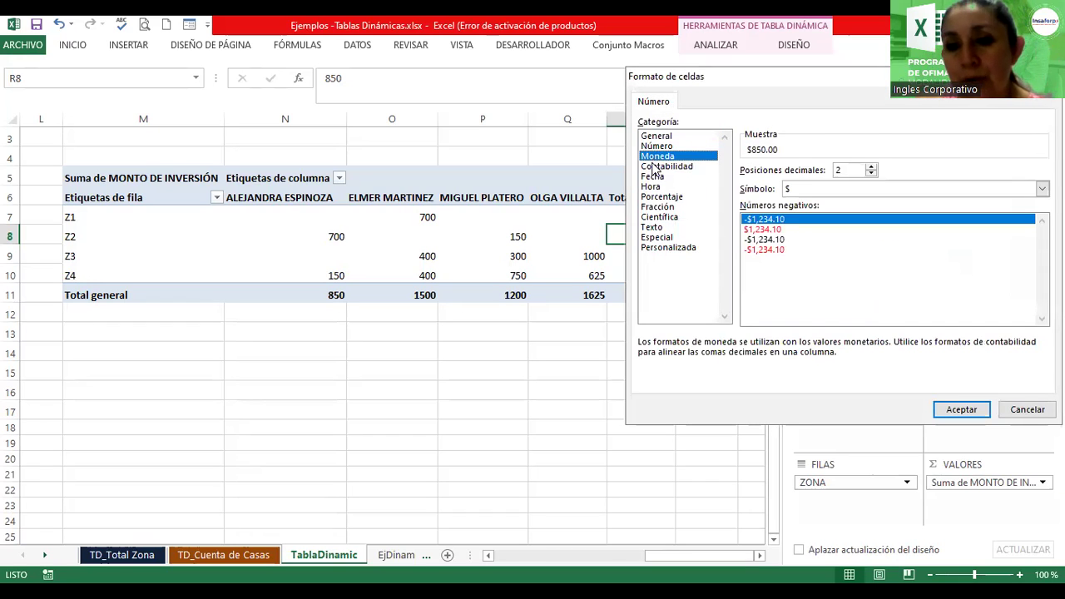
left_click(655, 165)
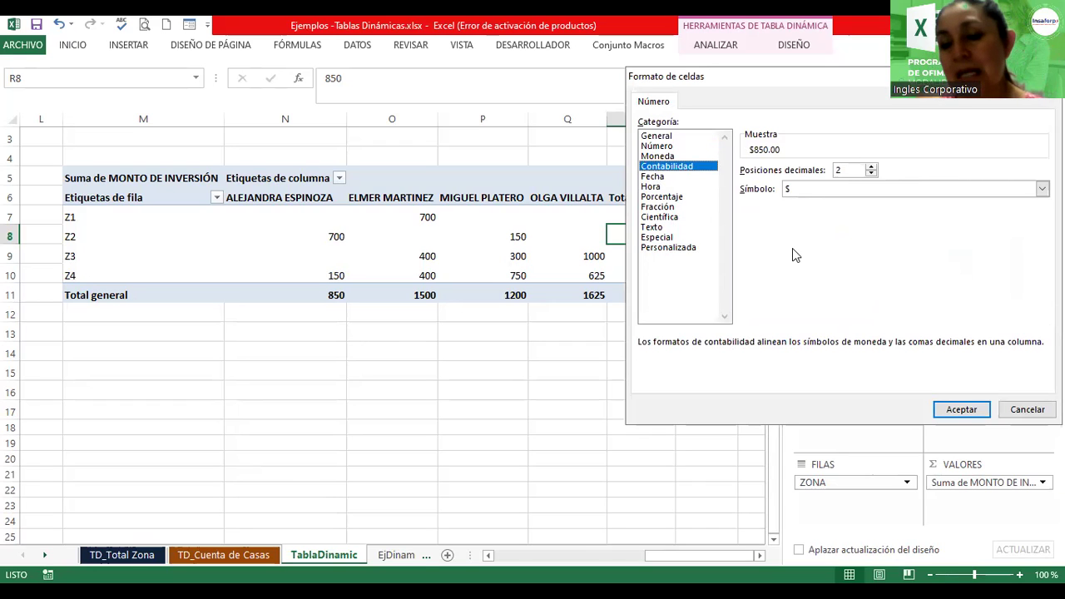
left_click(965, 410)
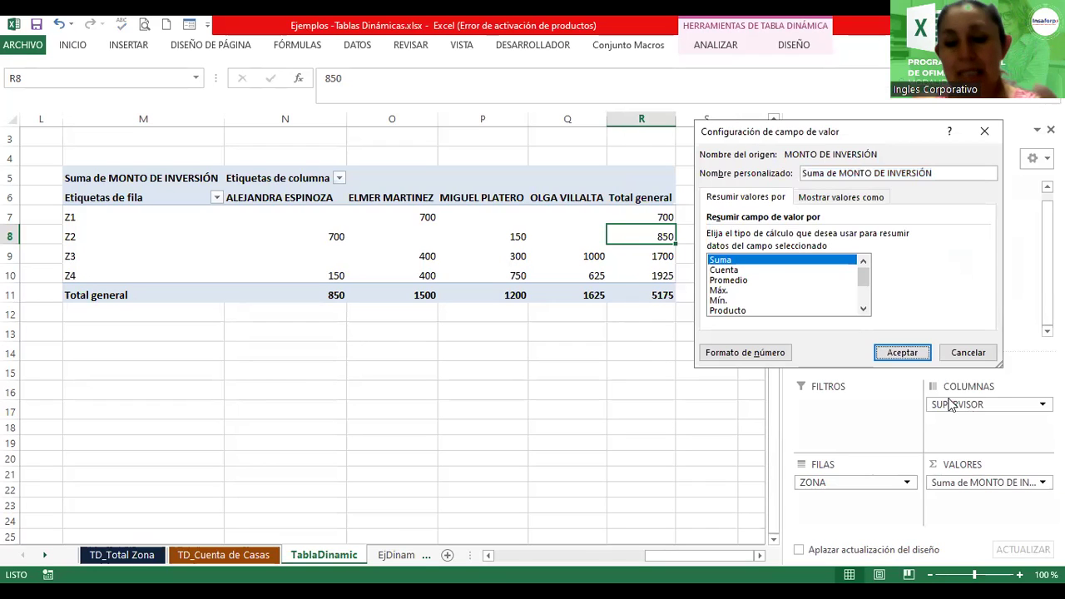
left_click(900, 358)
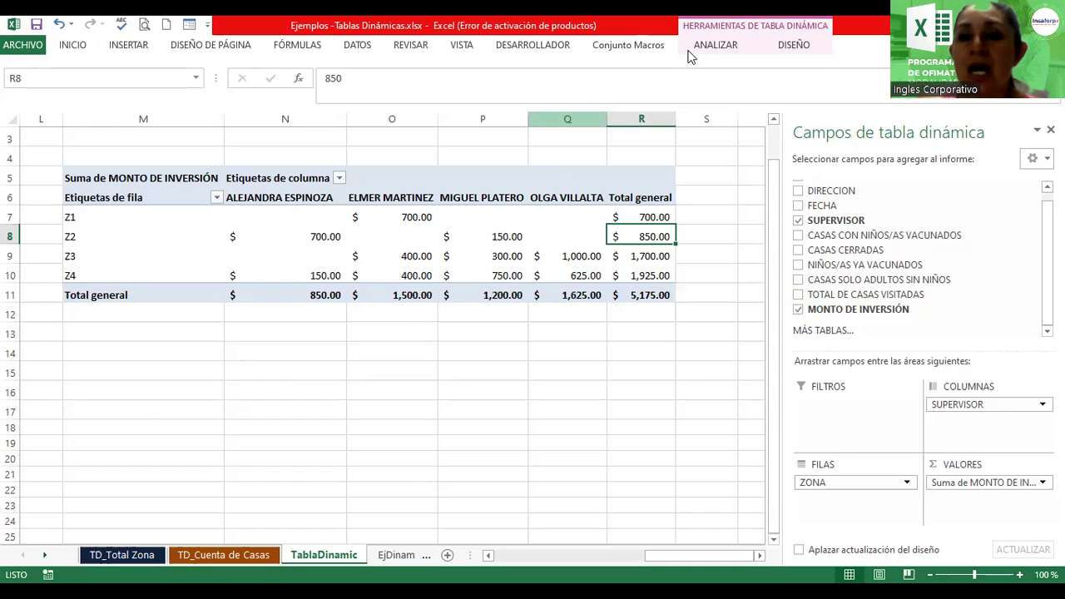
left_click(396, 256)
left_click(495, 238)
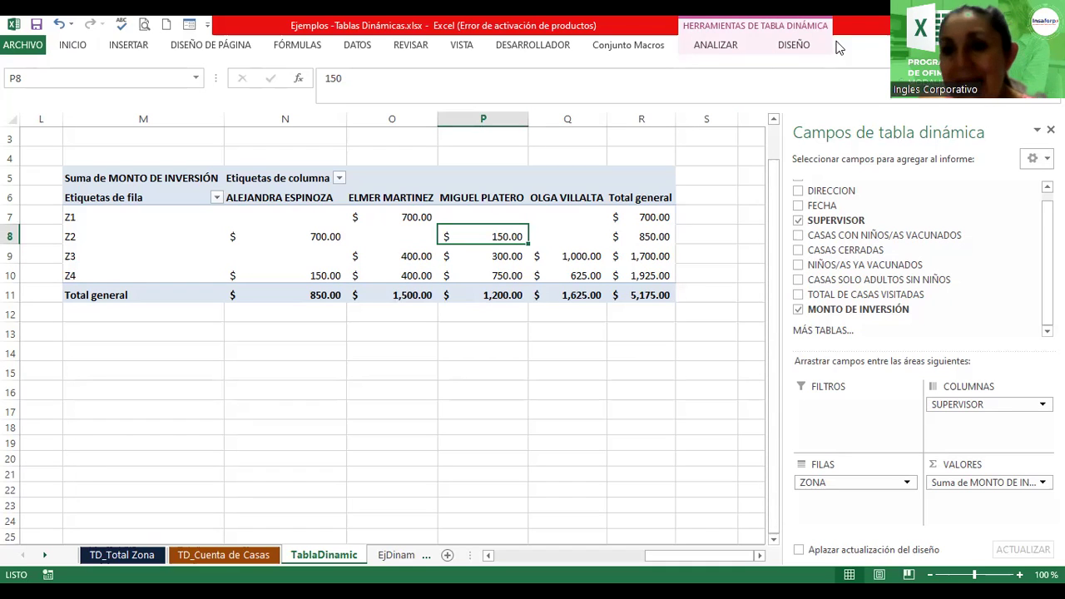
left_click(714, 50)
left_click(796, 50)
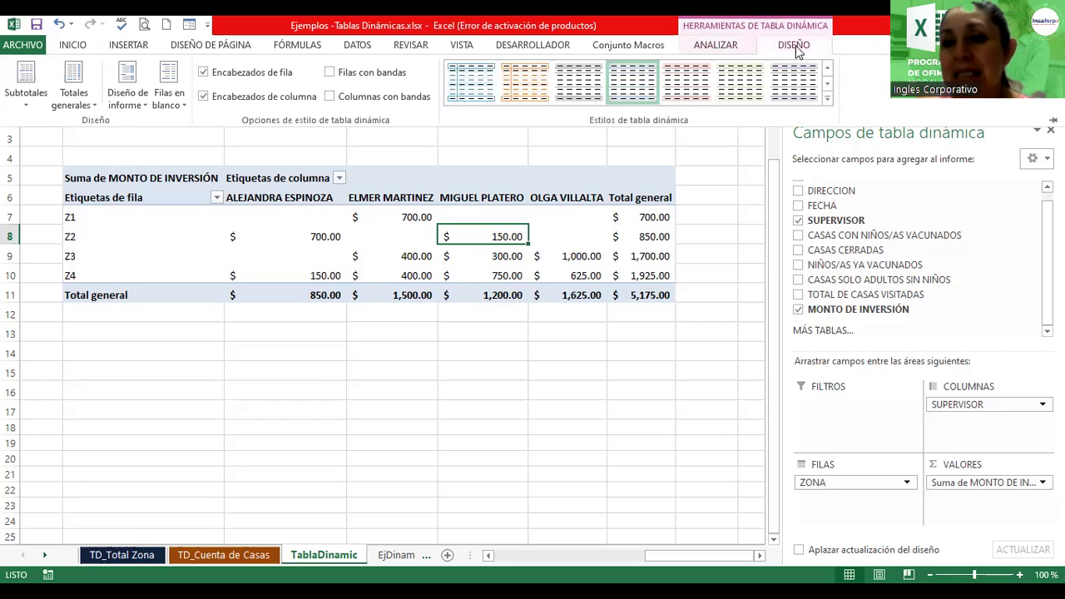
left_click(715, 48)
left_click(784, 47)
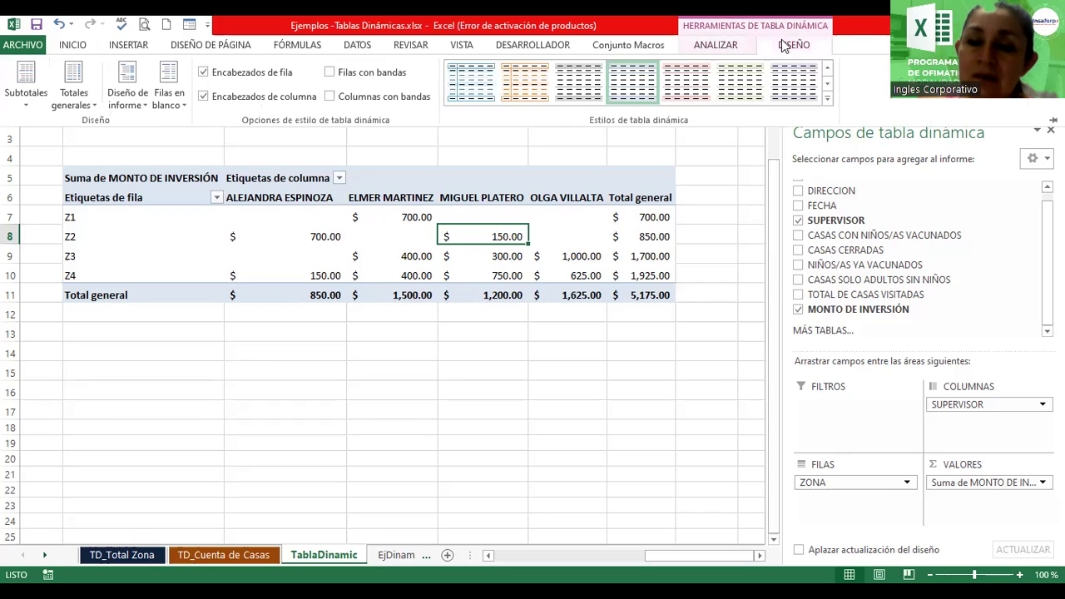
left_click(723, 49)
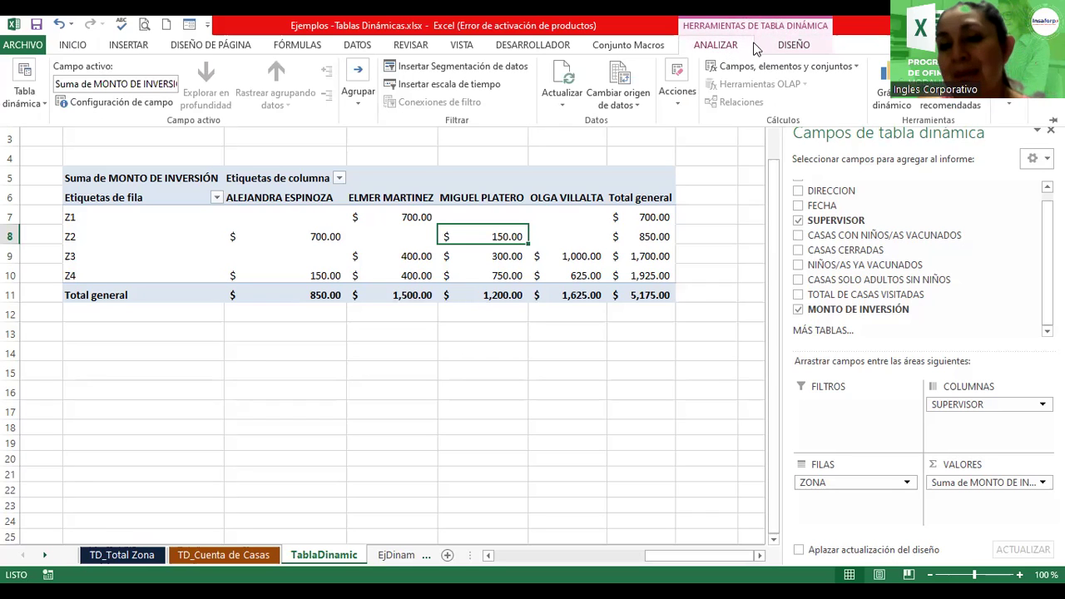
Apply the red style from the first row of the Medio group to the investment pivot table
left_click(781, 49)
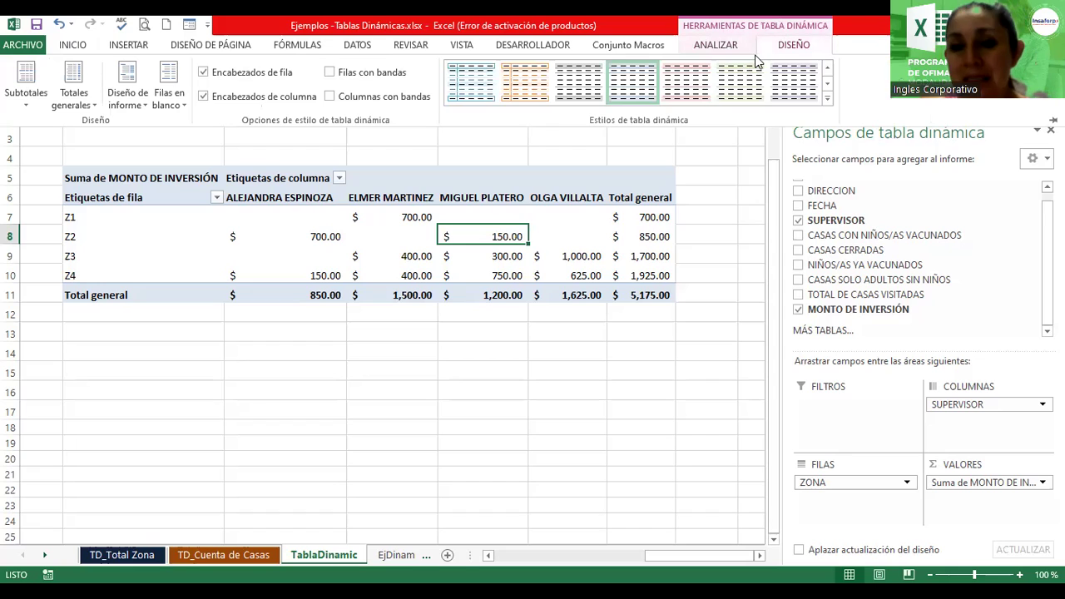
left_click(795, 90)
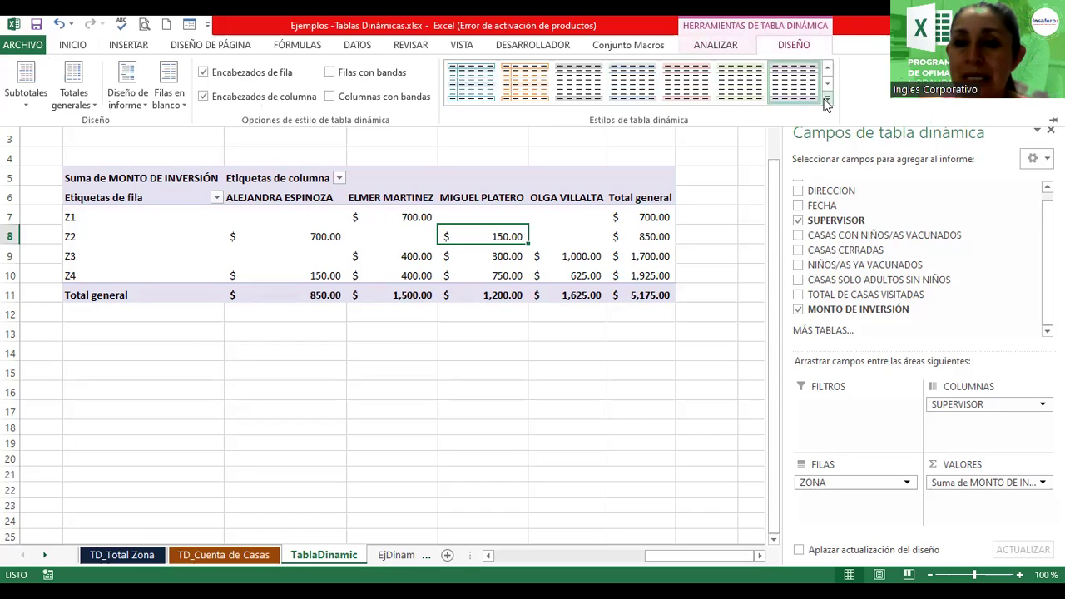
left_click(826, 99)
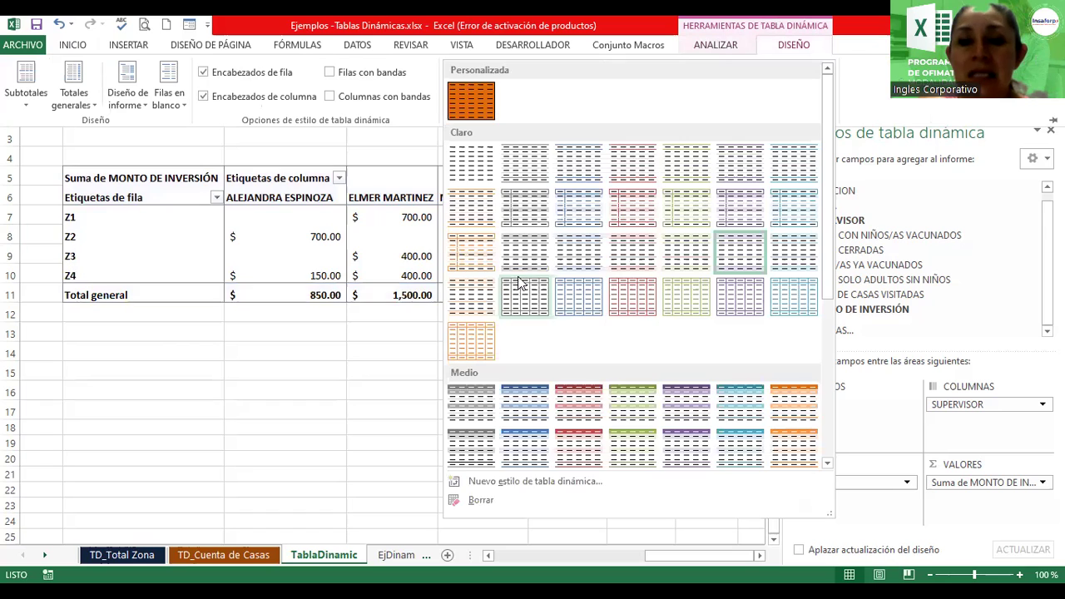
left_click(574, 397)
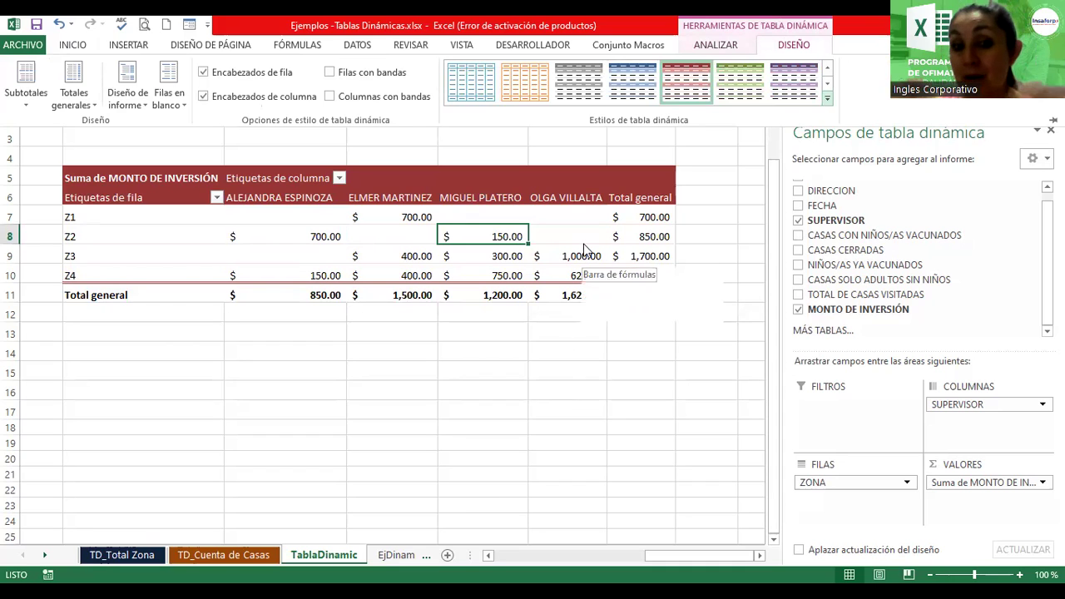
mouse_move(585, 249)
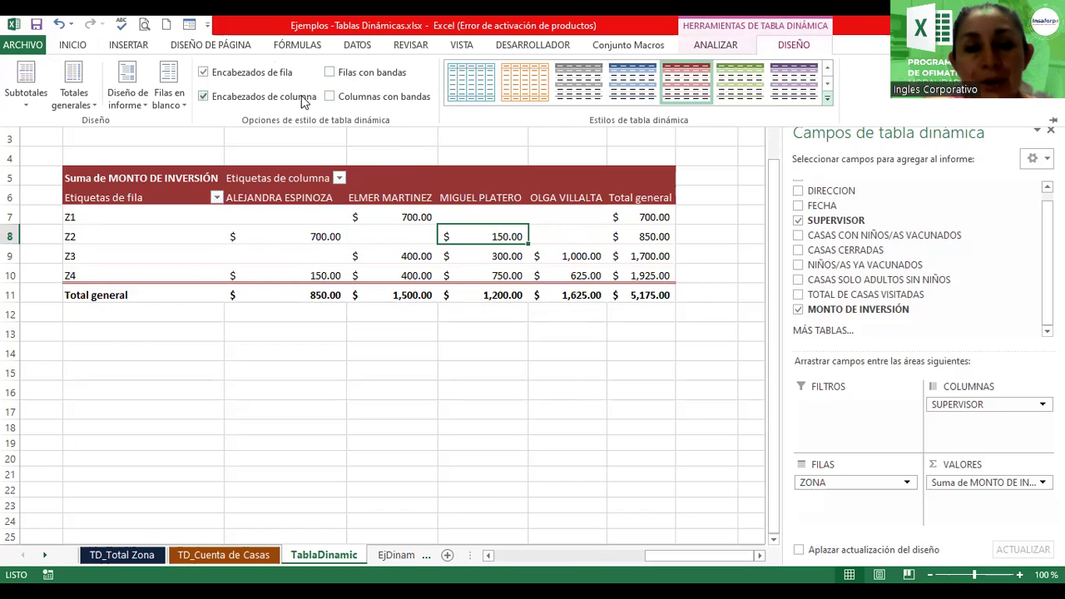
Turn on banded rows (Filas con bandas) for the investment pivot table
left_click(330, 74)
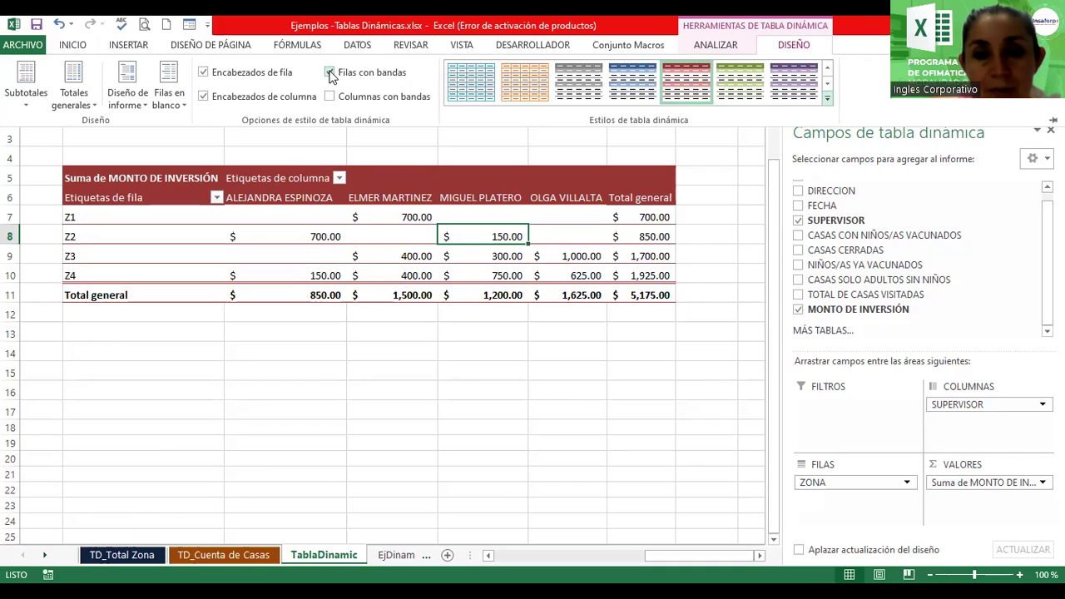
left_click(330, 74)
left_click(330, 74)
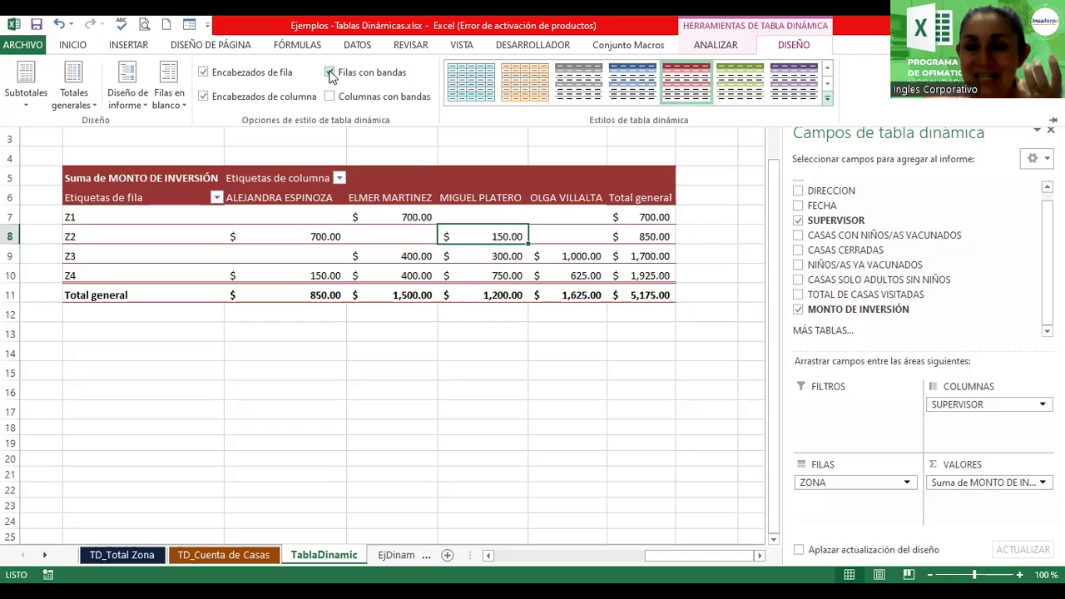
left_click(330, 73)
left_click(330, 74)
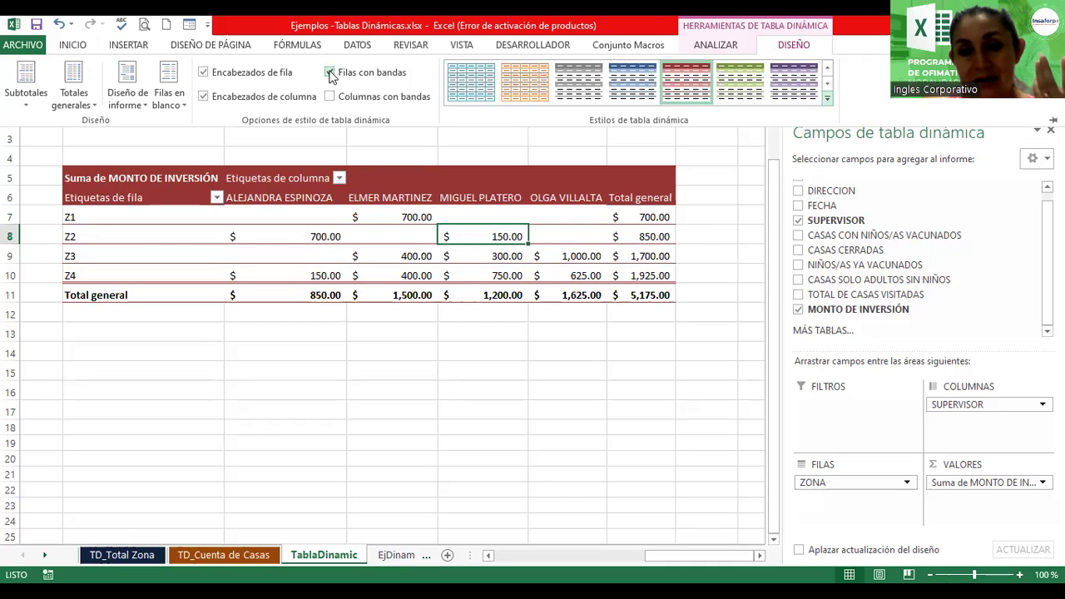
Turn on banded columns (Columnas con bandas) for the investment pivot table, keeping the row banding on as well
left_click(330, 97)
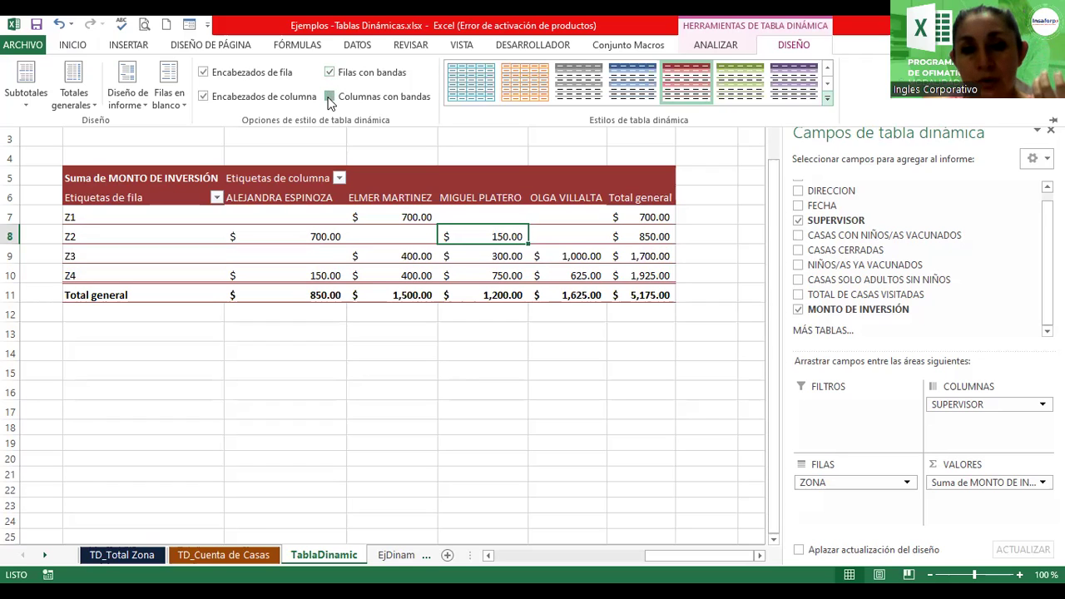
left_click(330, 97)
left_click(330, 97)
left_click(330, 97)
left_click(330, 98)
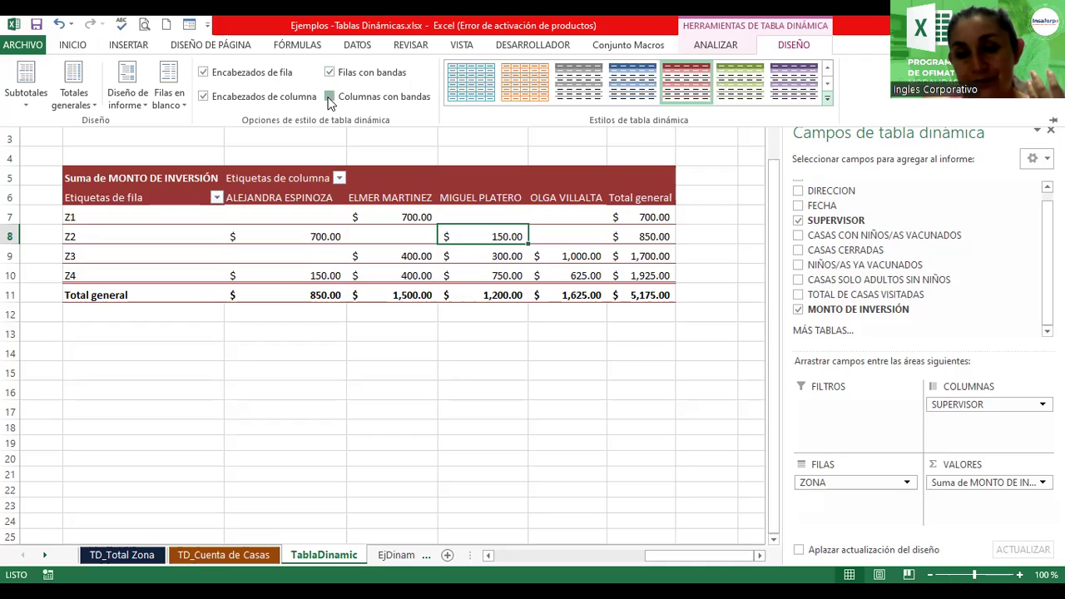
left_click(330, 73)
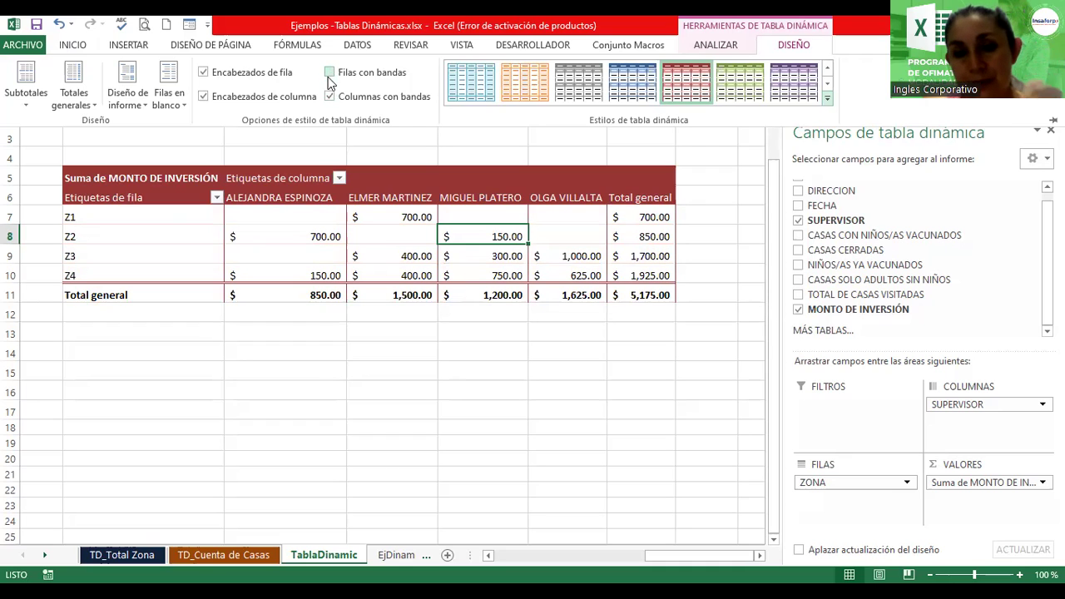
left_click(331, 97)
left_click(330, 73)
left_click(330, 97)
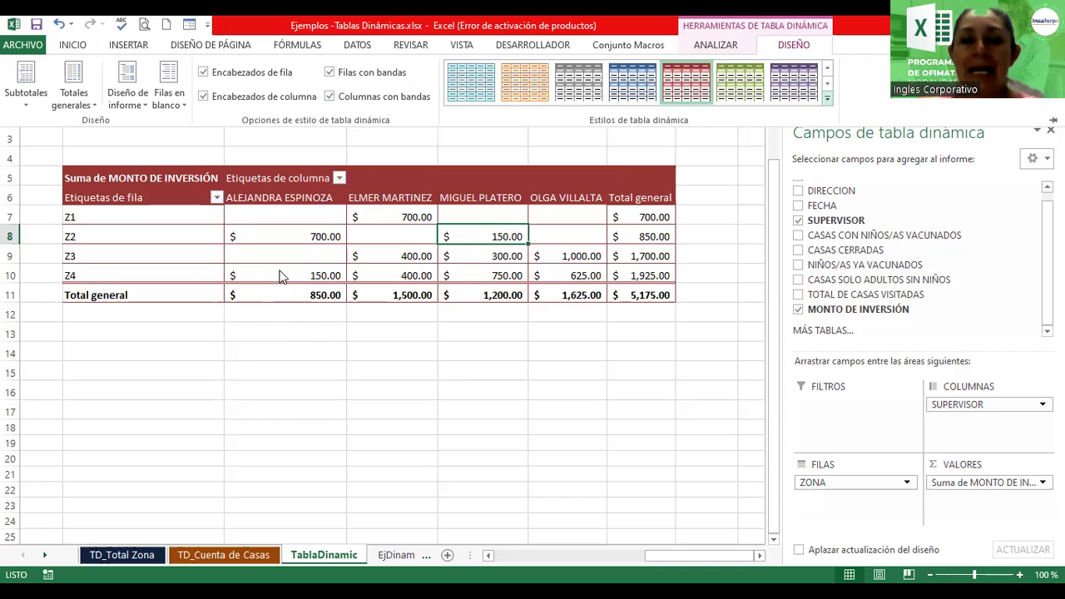
Examine the Total general row of the pivot table to compare the investment total of each supervisor
left_click(572, 252)
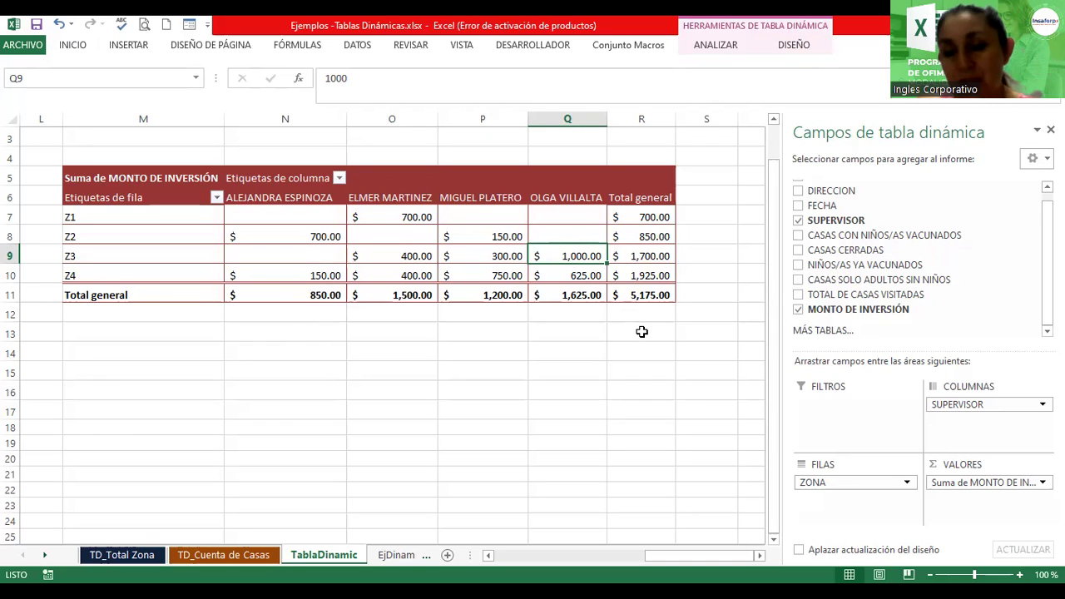
left_click(273, 295)
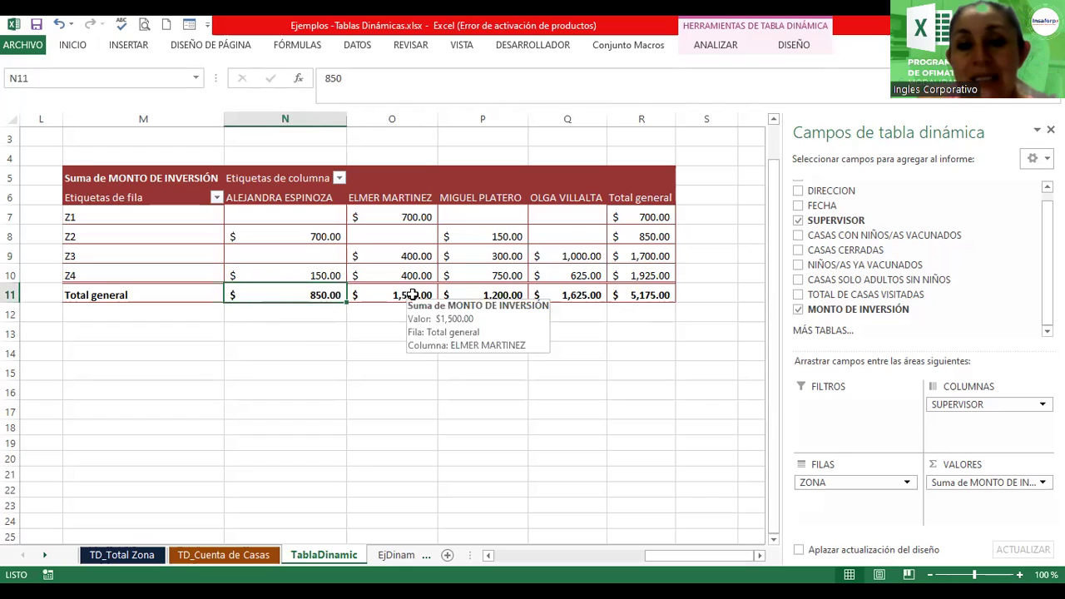
left_click(412, 294)
left_click(481, 295)
left_click(568, 294)
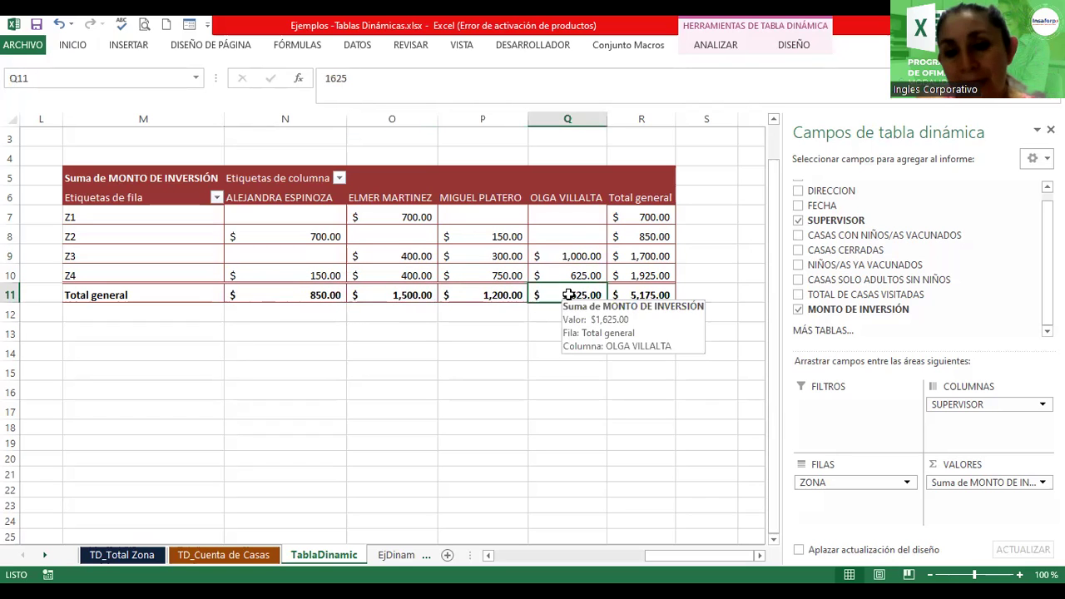
left_click(652, 297)
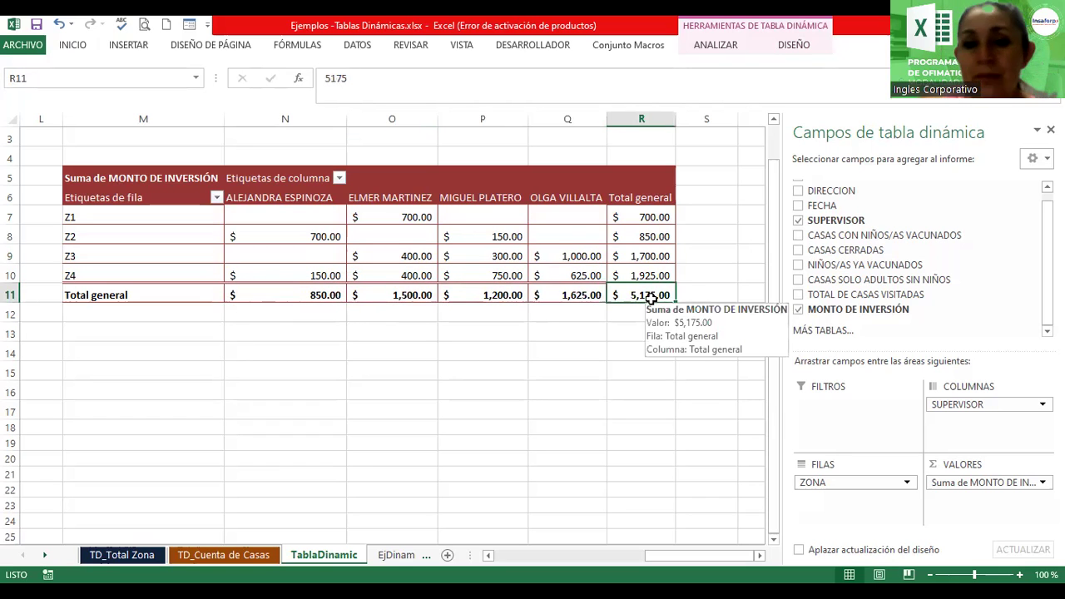
left_click(162, 298)
left_click(316, 296)
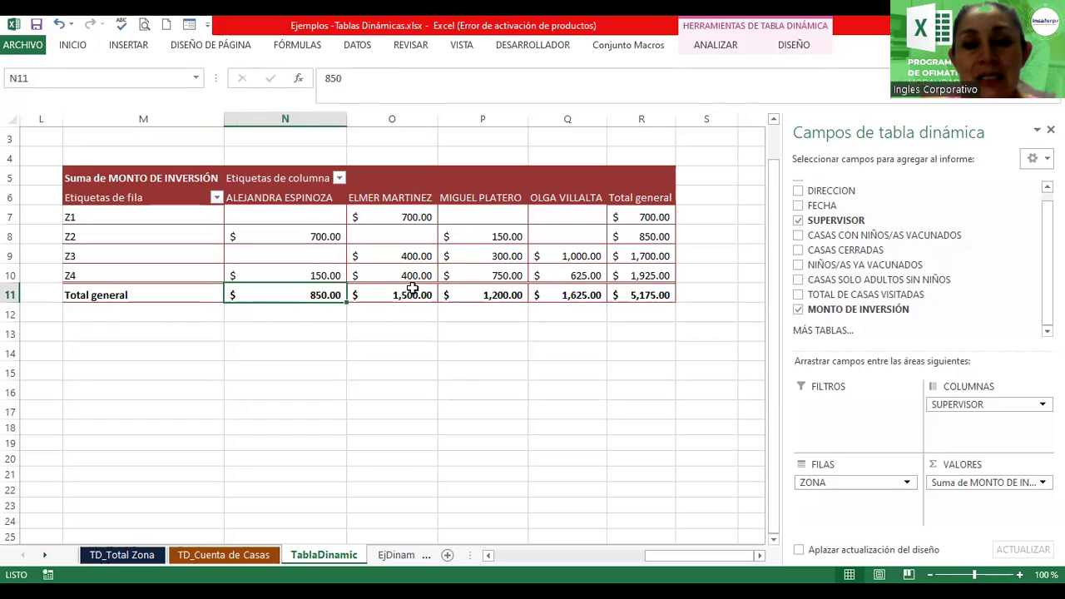
left_click(412, 292)
left_click(499, 294)
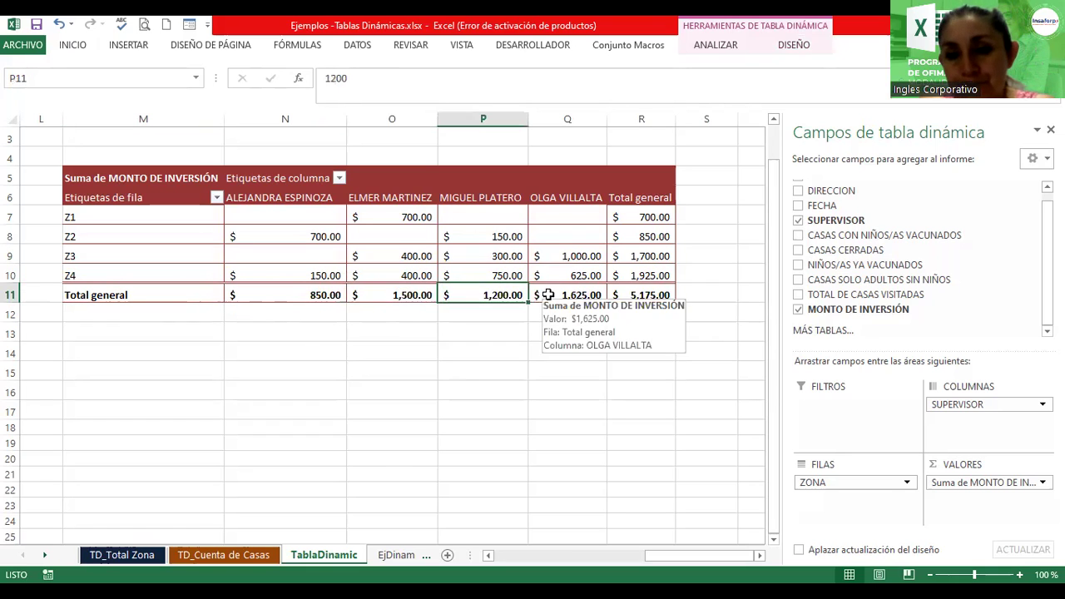
left_click(548, 295)
Examine the Total general column for the investment of each zone, Z1 to Z4, and check it against the overall total
left_click(649, 214)
left_click(651, 237)
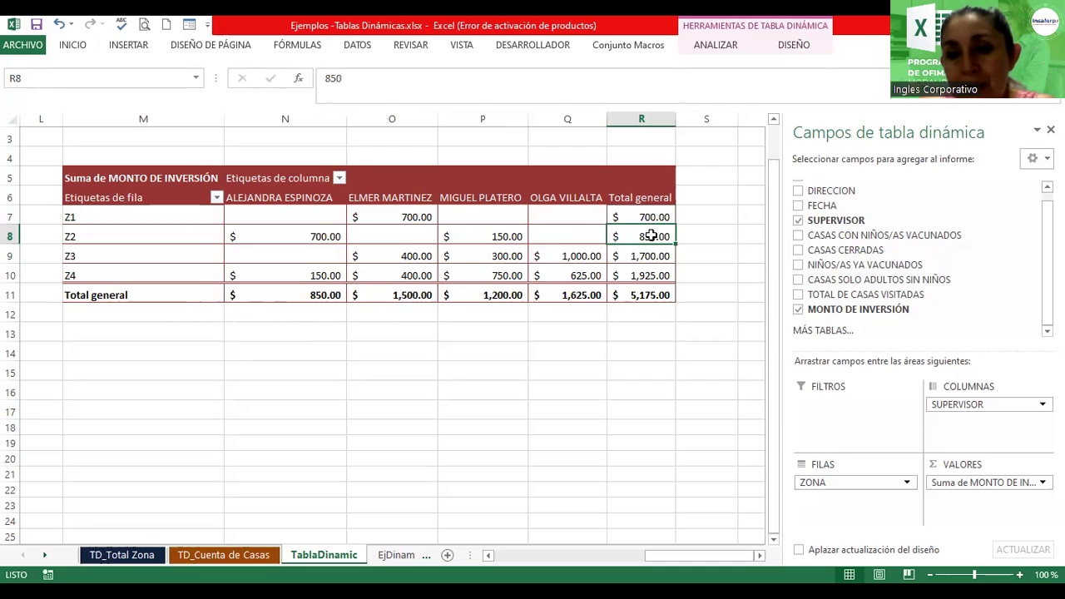
left_click(648, 256)
left_click(647, 275)
left_click(646, 292)
left_click(646, 274)
left_click(646, 256)
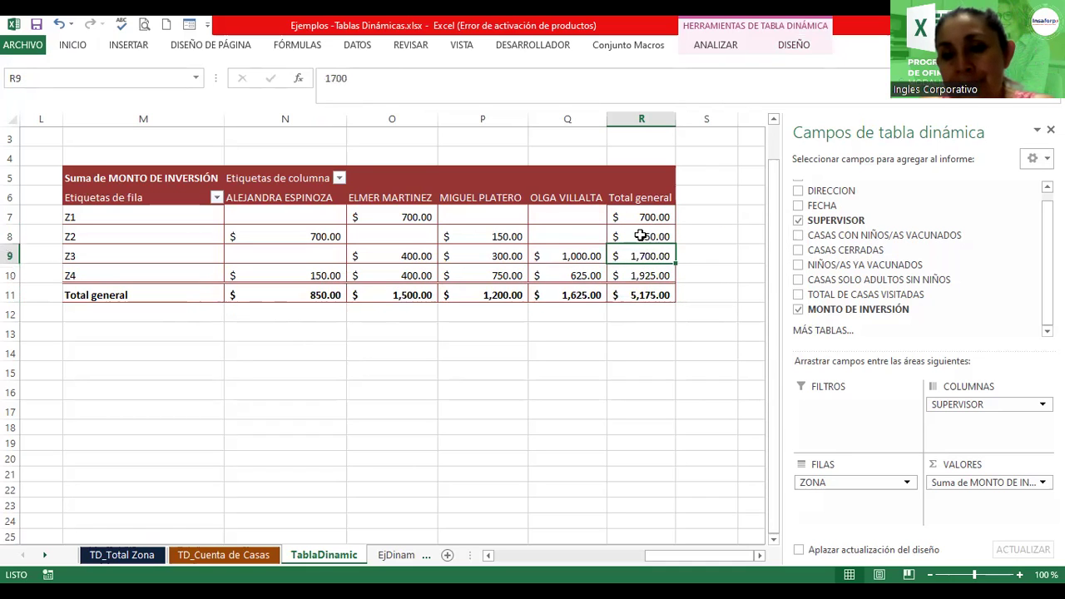
left_click(639, 235)
left_click(641, 218)
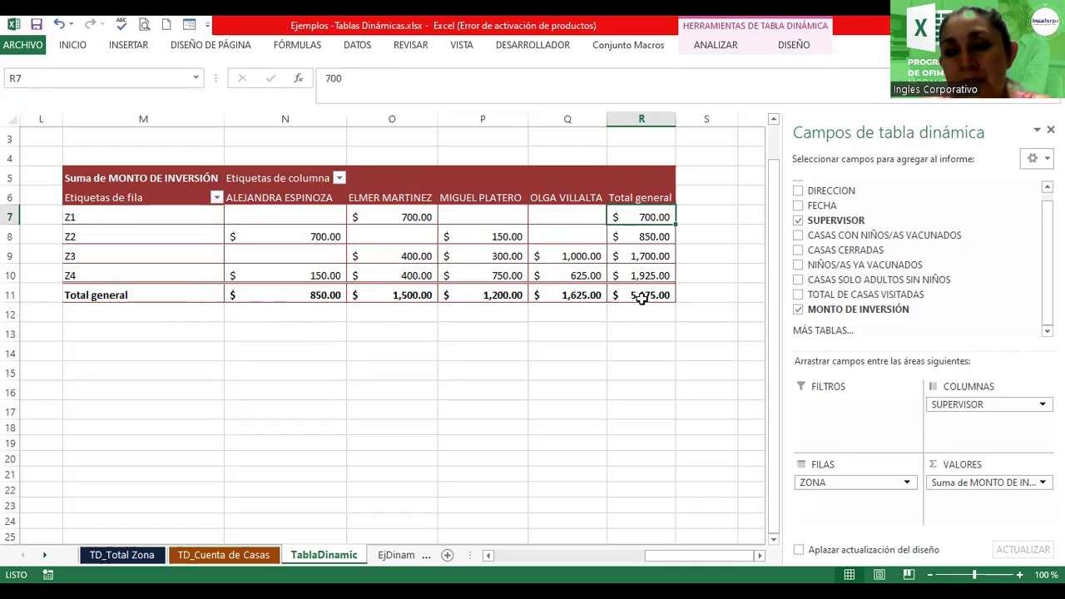
mouse_move(640, 297)
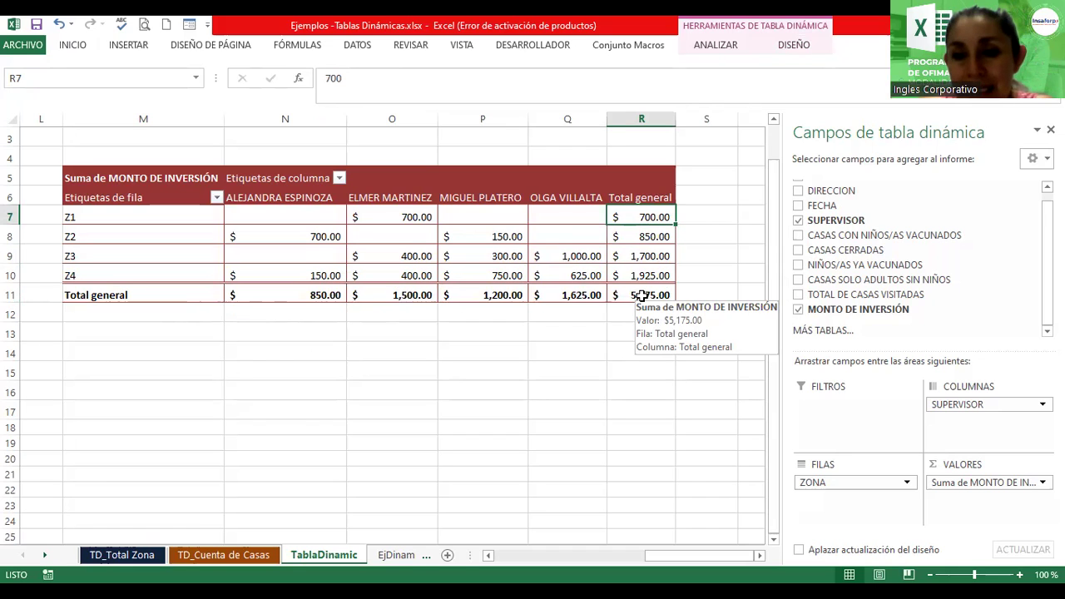
mouse_move(594, 295)
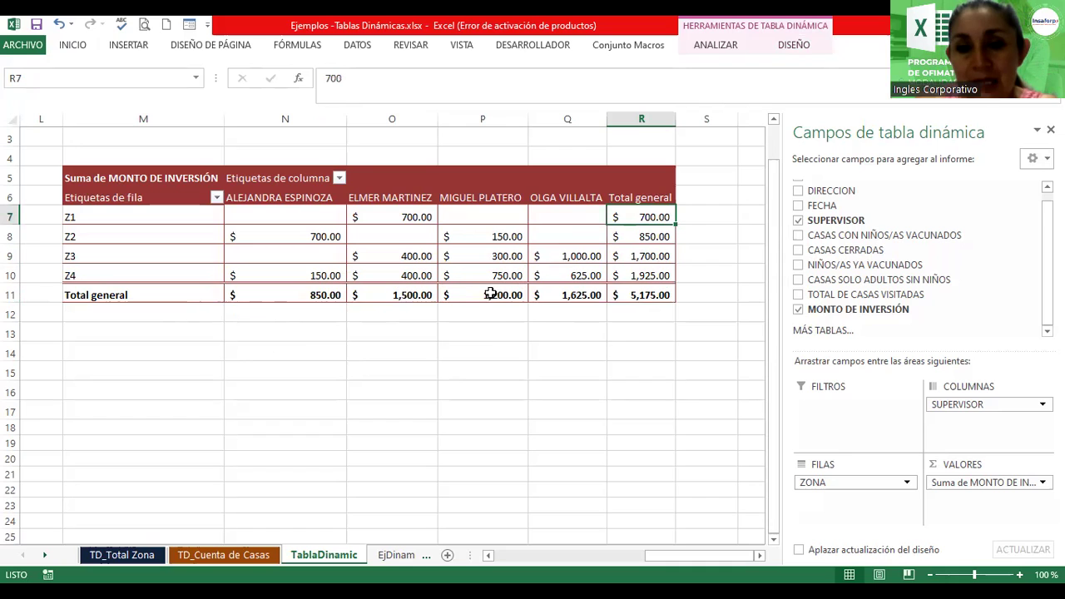
mouse_move(491, 298)
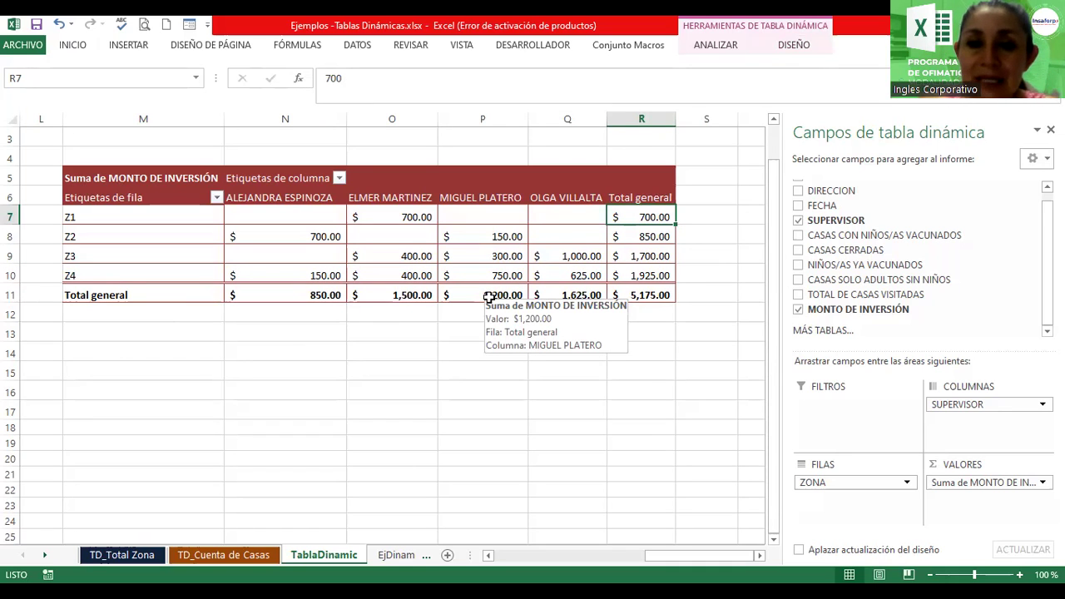
mouse_move(421, 297)
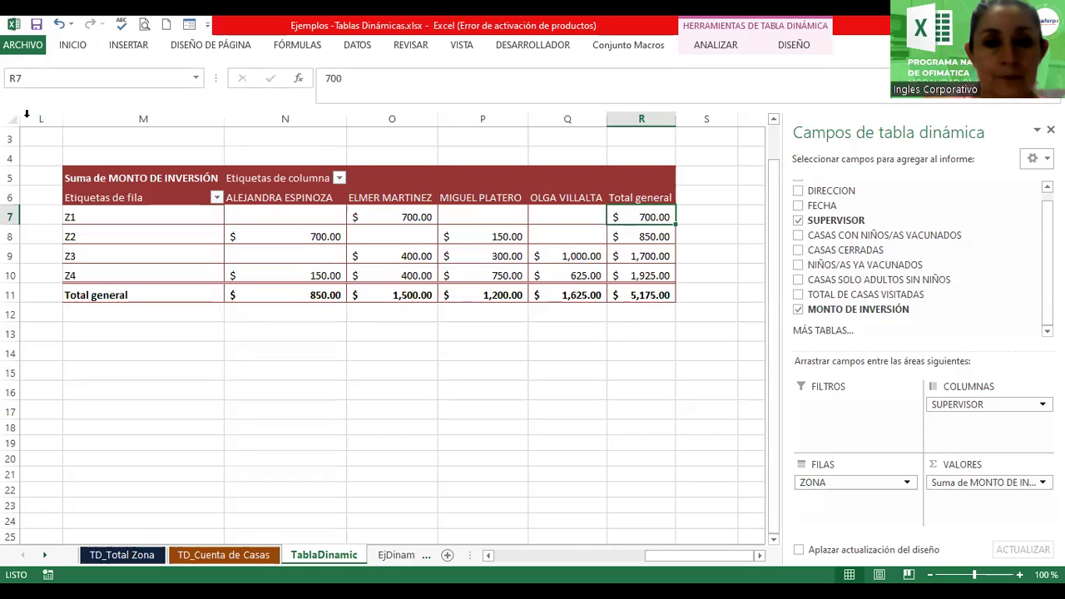
Enter the title "TD_ Suma de Monto de Inversión por Zona y por Supervisor" in cell M3 above the investment pivot table
left_click(74, 135)
type("TD")
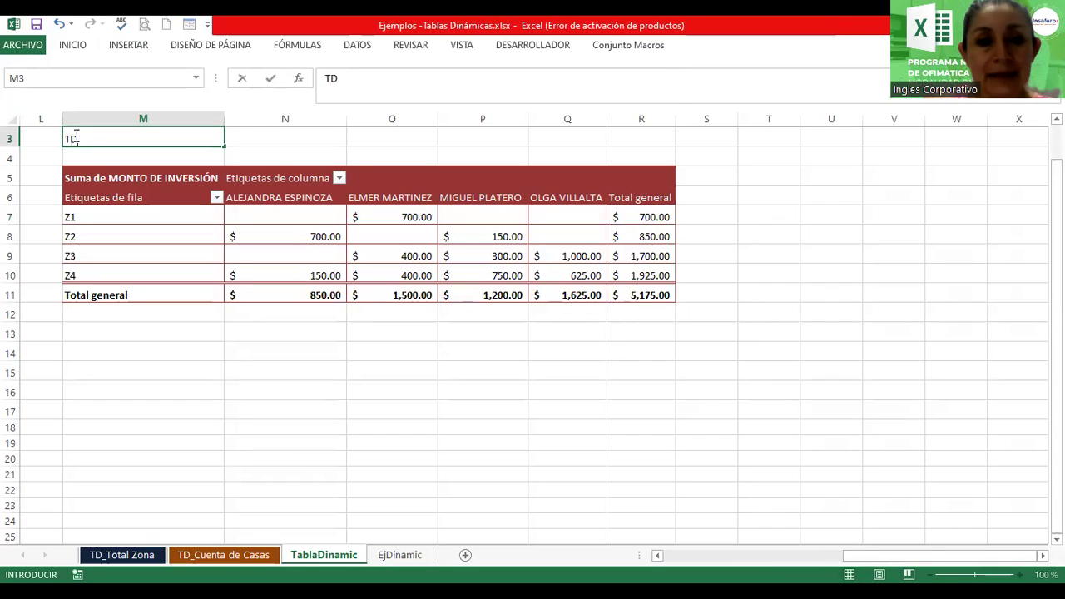
type("_ Su")
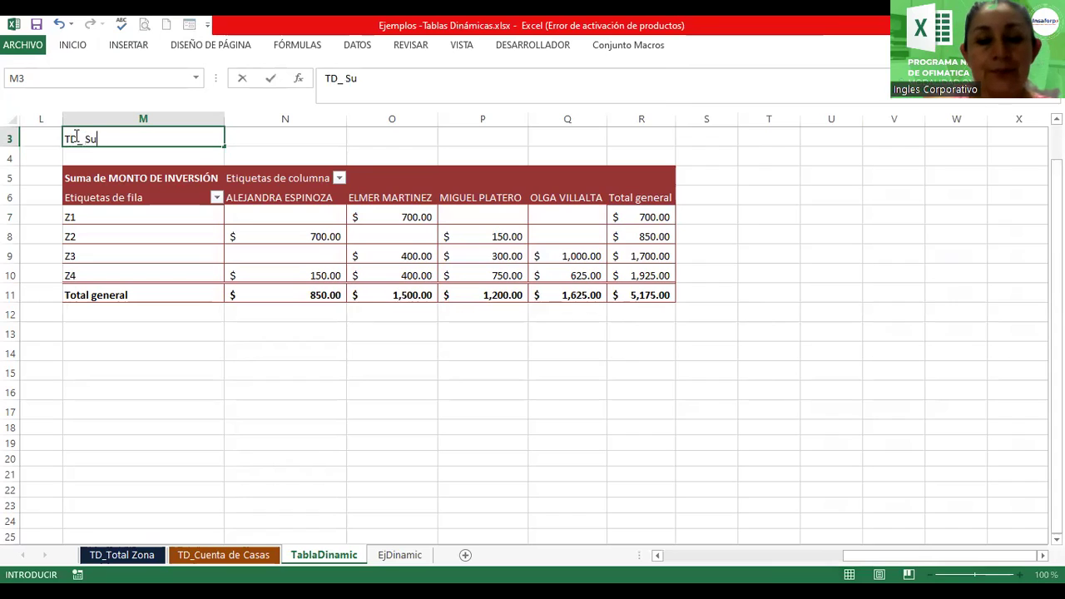
type("ma de M")
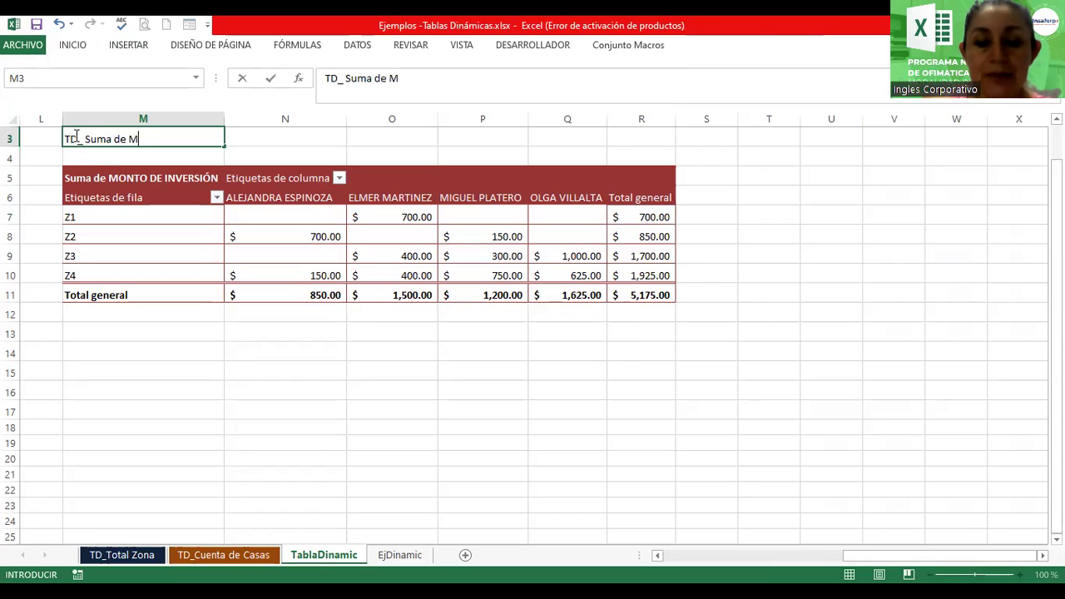
type("onto de")
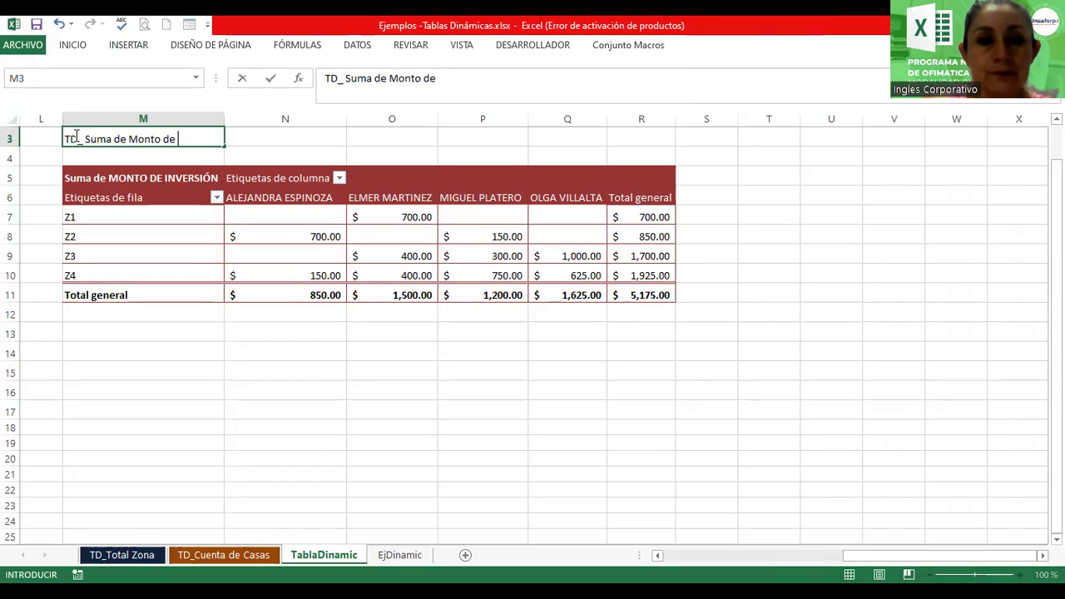
type(" Inversi")
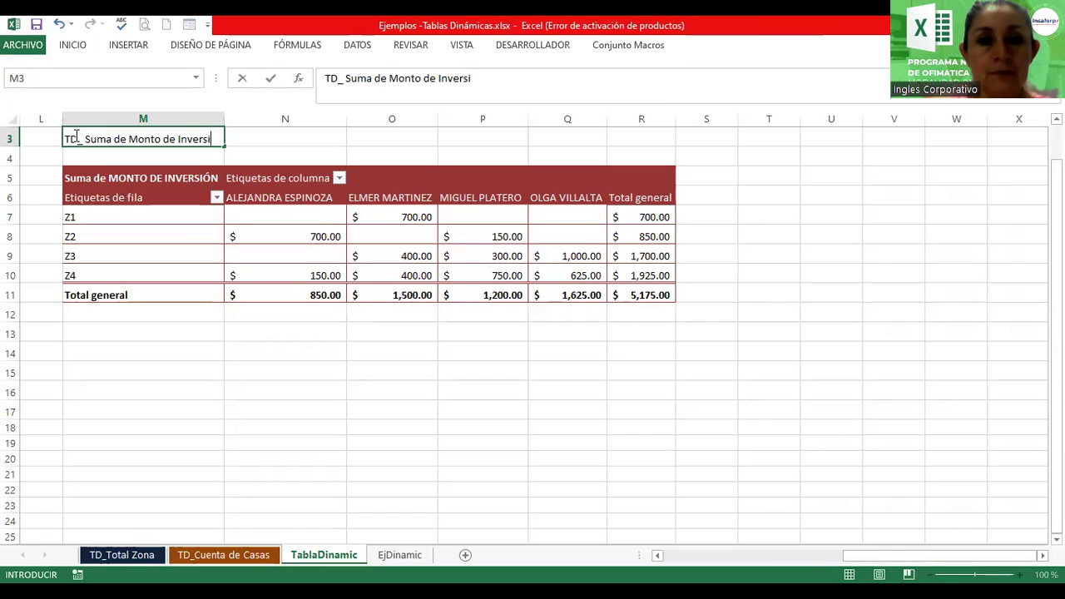
type("ón por Zona ")
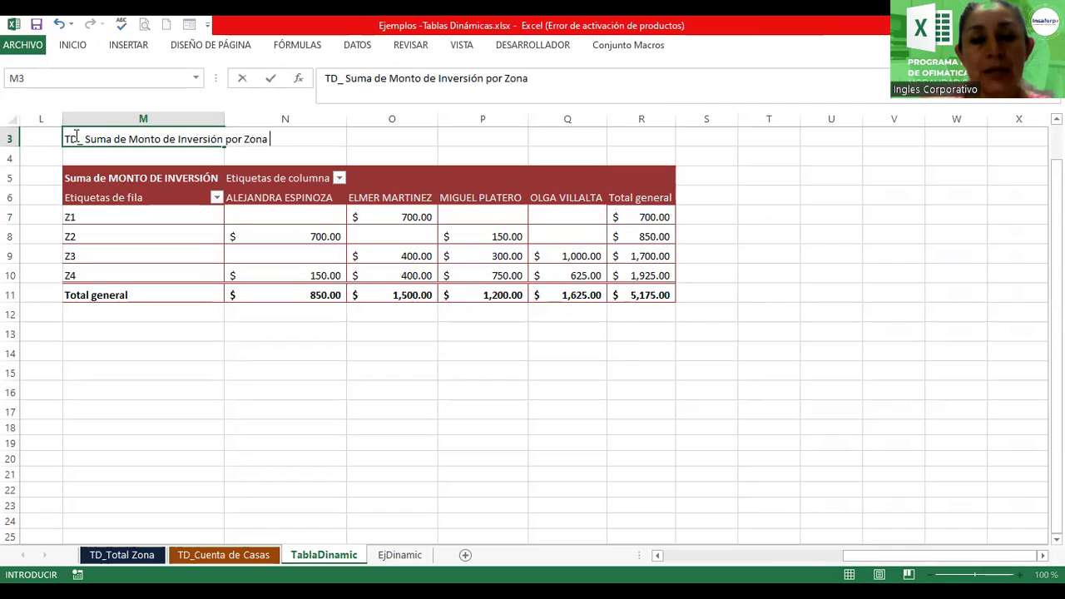
type("y por Superv")
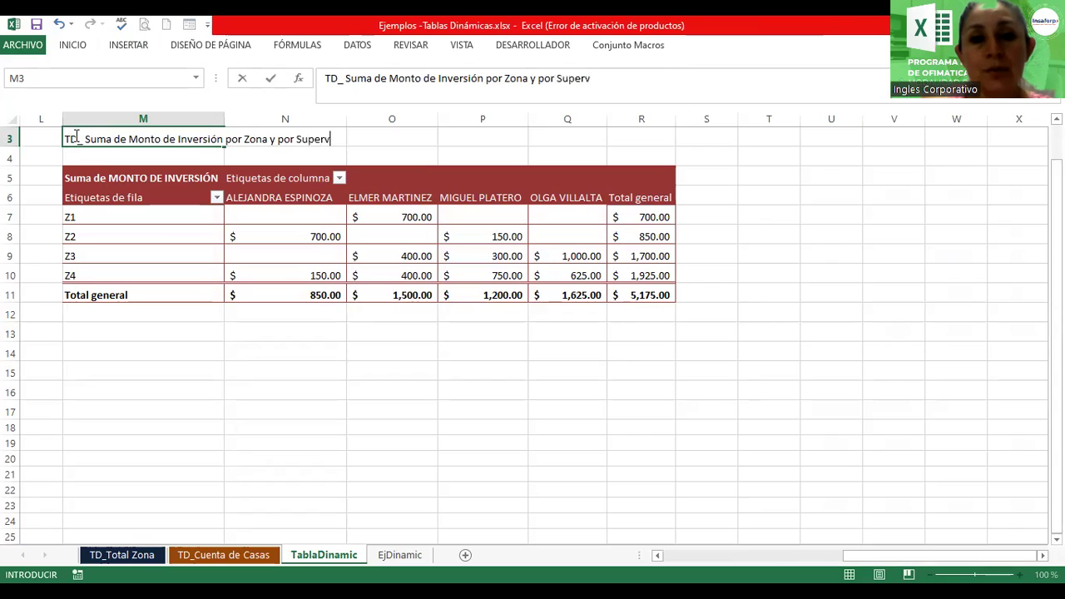
type("isor")
key("Return")
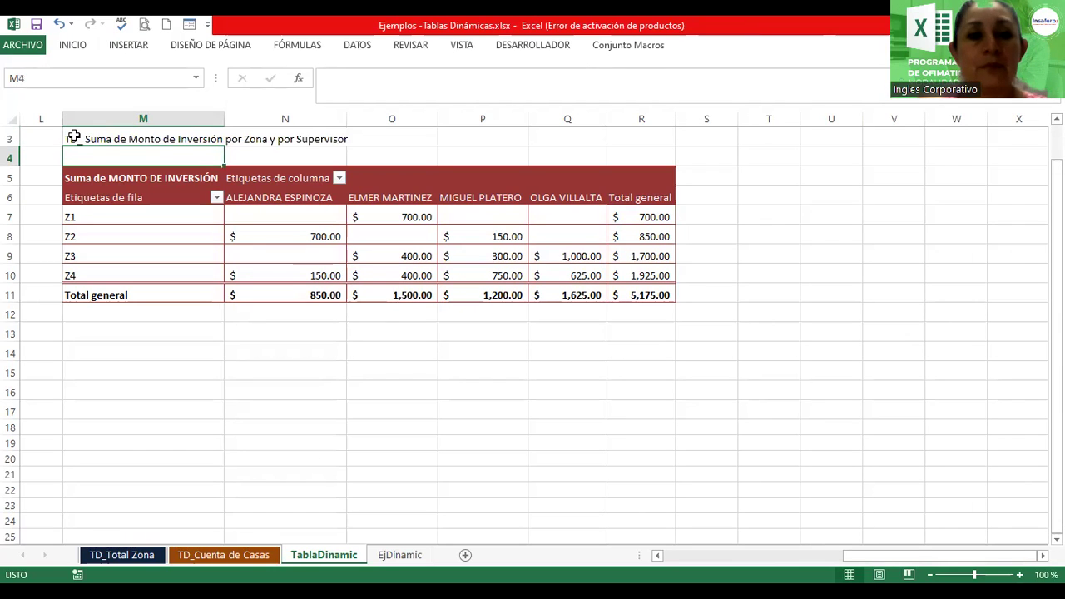
Merge and center the investment pivot table's title across M3:R3
left_click(98, 134)
mouse_move(98, 134)
left_mouse_down()
mouse_move(482, 139)
mouse_move(100, 138)
left_mouse_up()
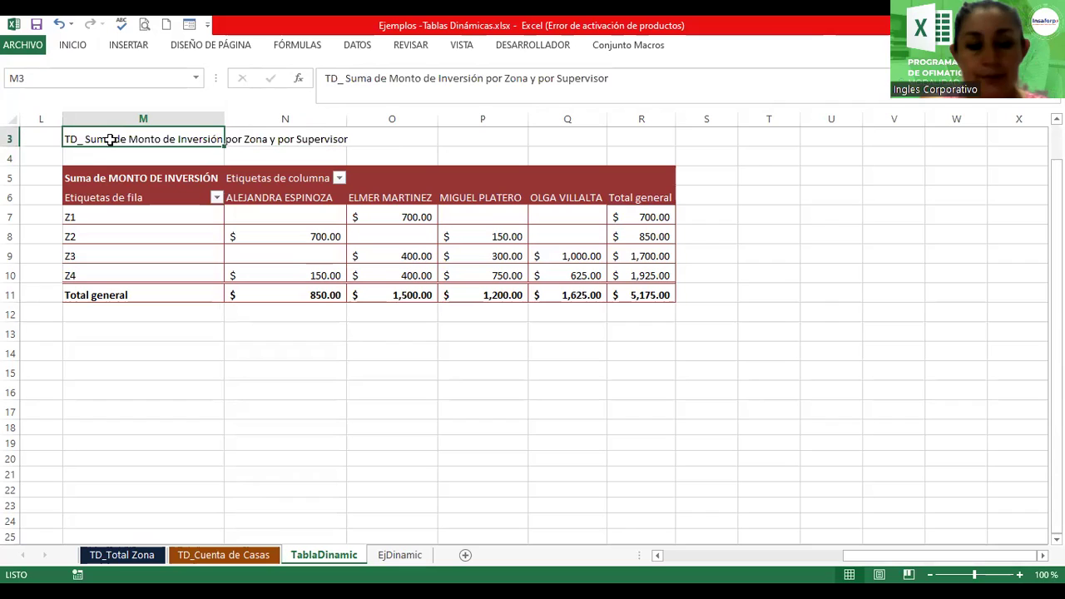
key("shift+Right")
key("shift+Right")
key("shift+Right")
key("shift+Right")
key("shift+Right")
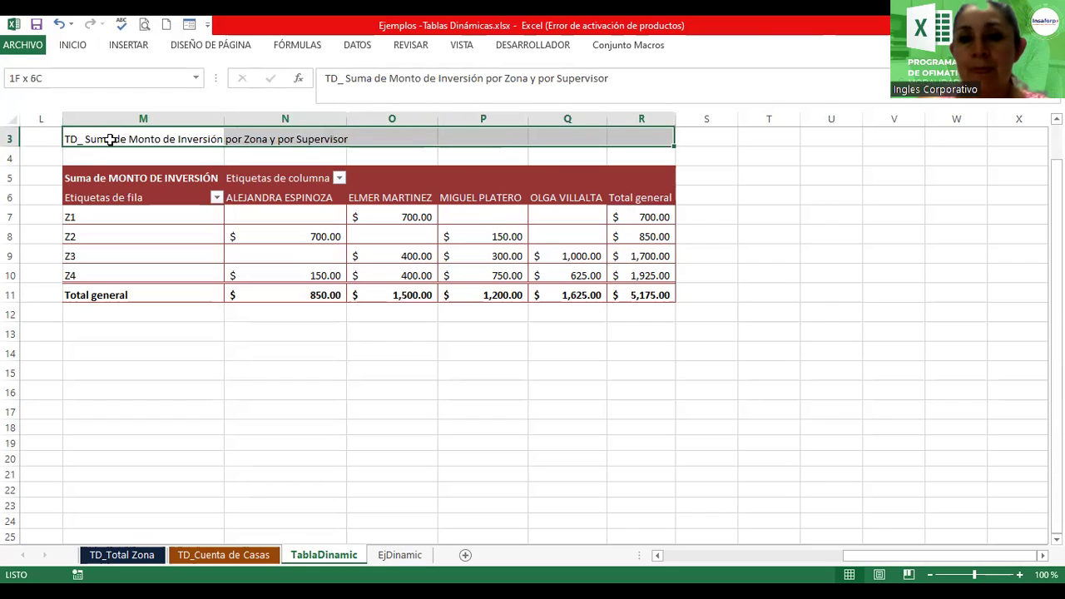
left_click(75, 46)
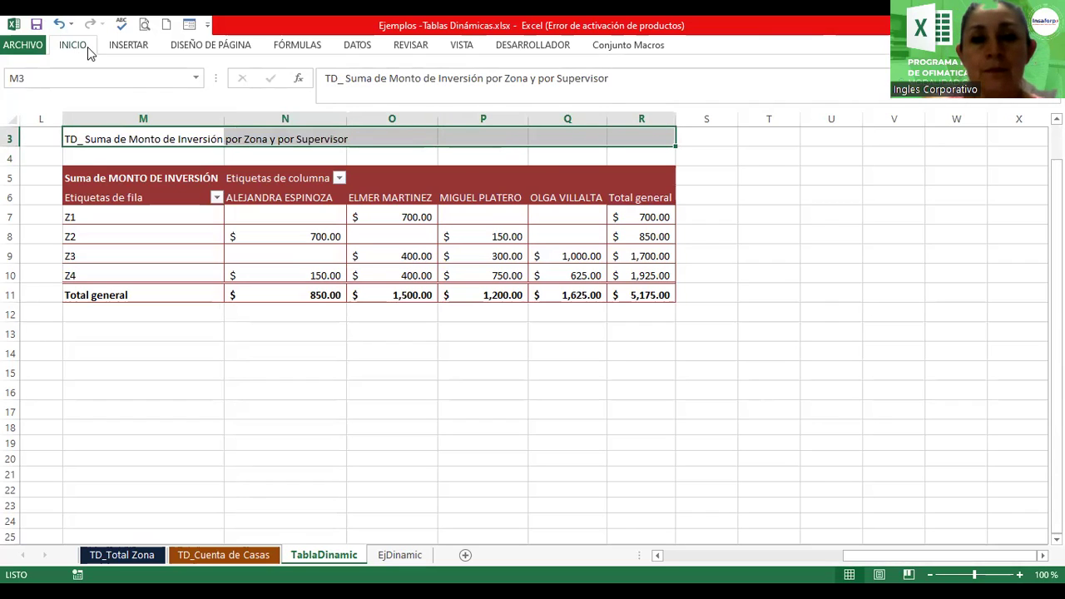
left_click(391, 97)
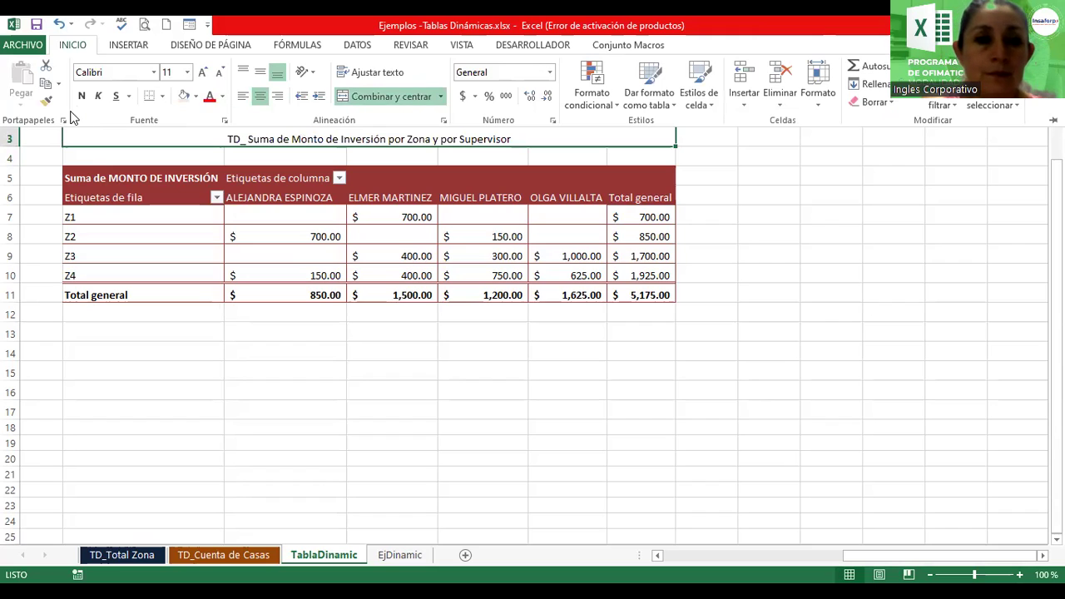
Make the merged title bold and enlarge its font to 16 points
left_click(81, 96)
left_click(201, 73)
left_click(202, 74)
left_click(202, 73)
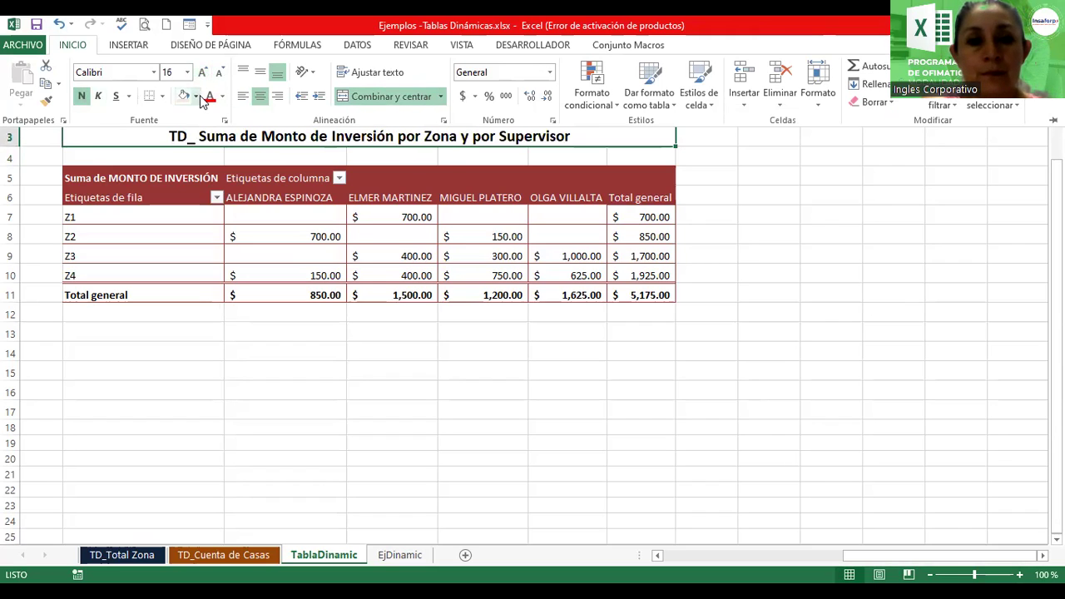
Fill the title cell with a light red theme color and put a thick outside border around it
left_click(196, 96)
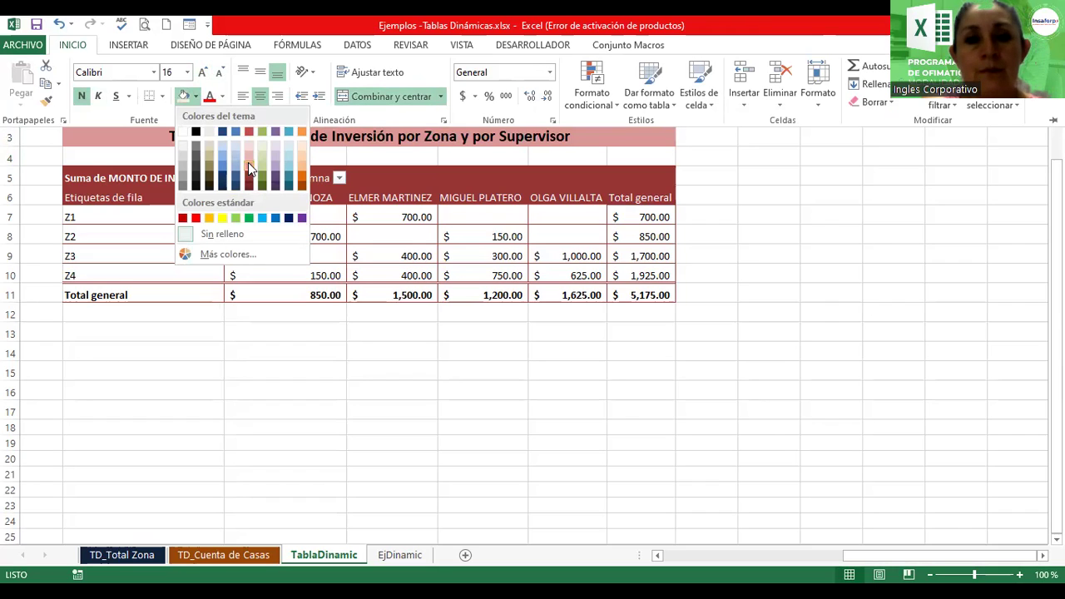
left_click(248, 163)
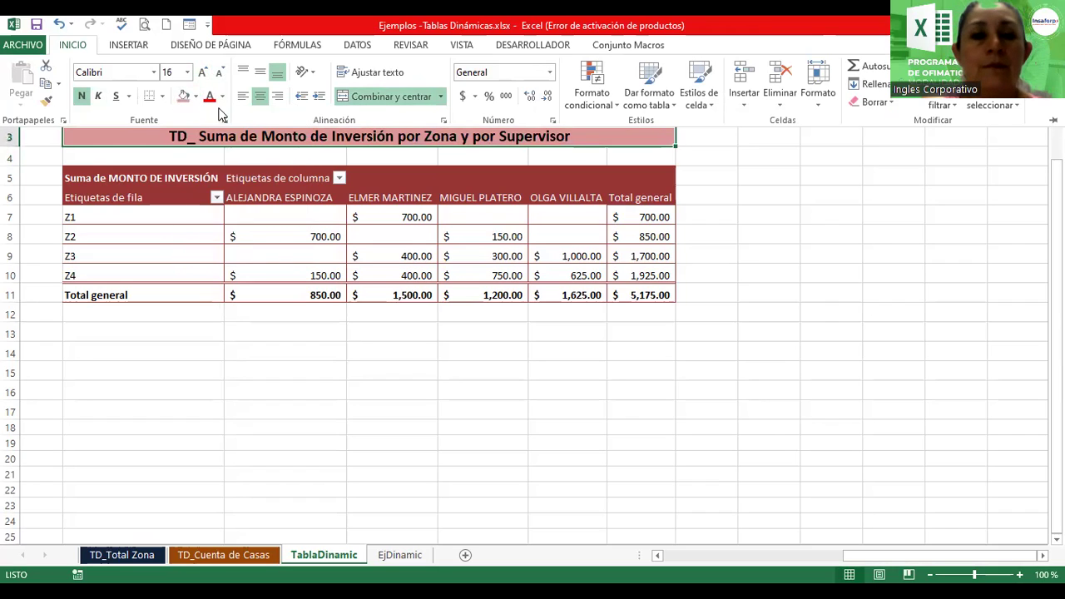
left_click(162, 97)
left_click(193, 269)
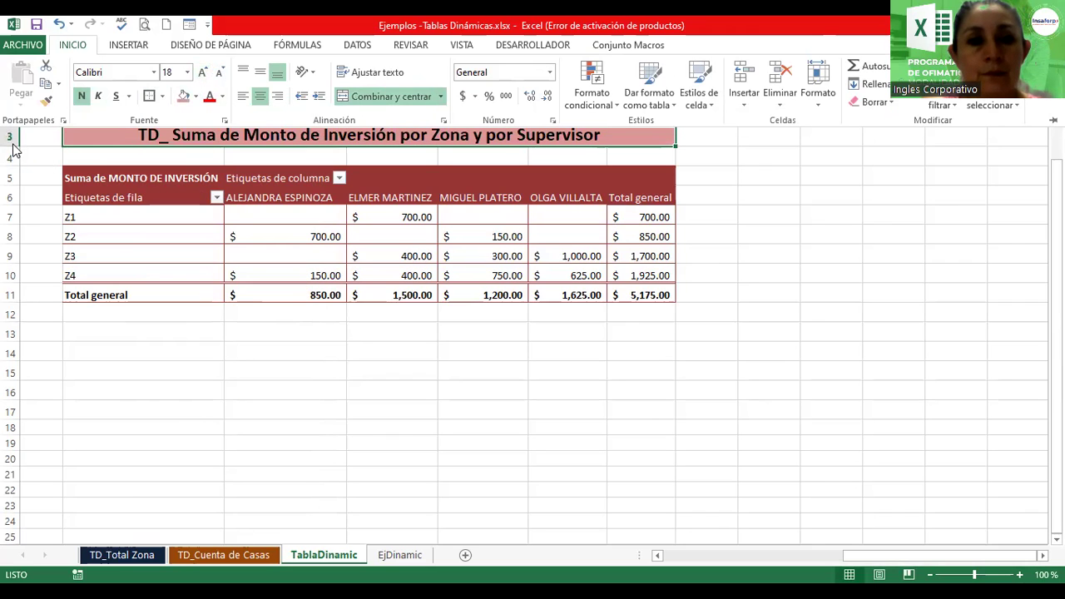
Make row 3 taller and align the title vertically to the middle of its cell
left_click_drag(12, 147, 14, 175)
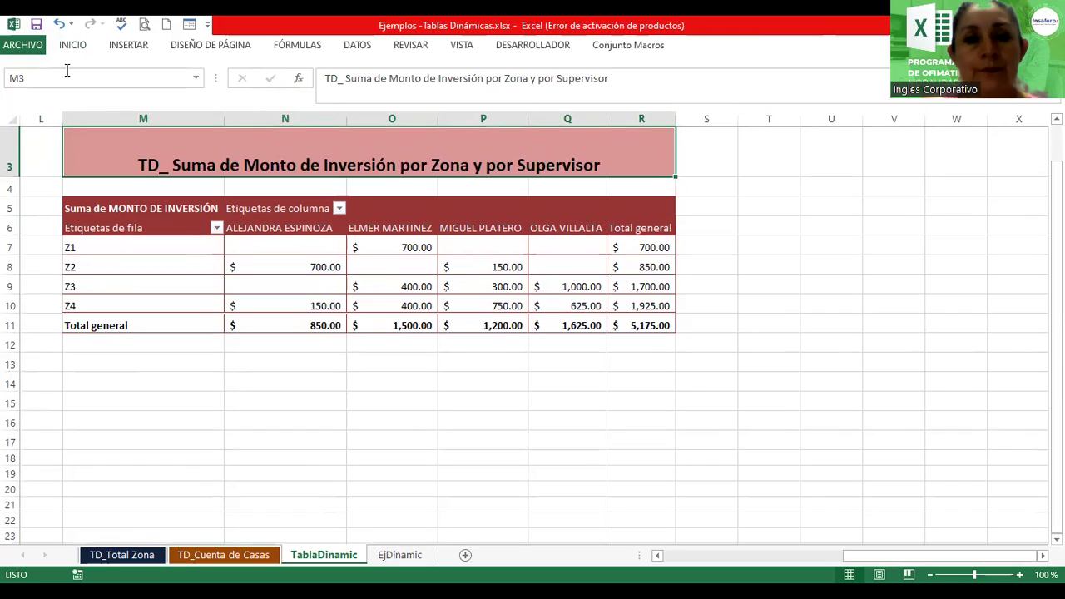
left_click(75, 45)
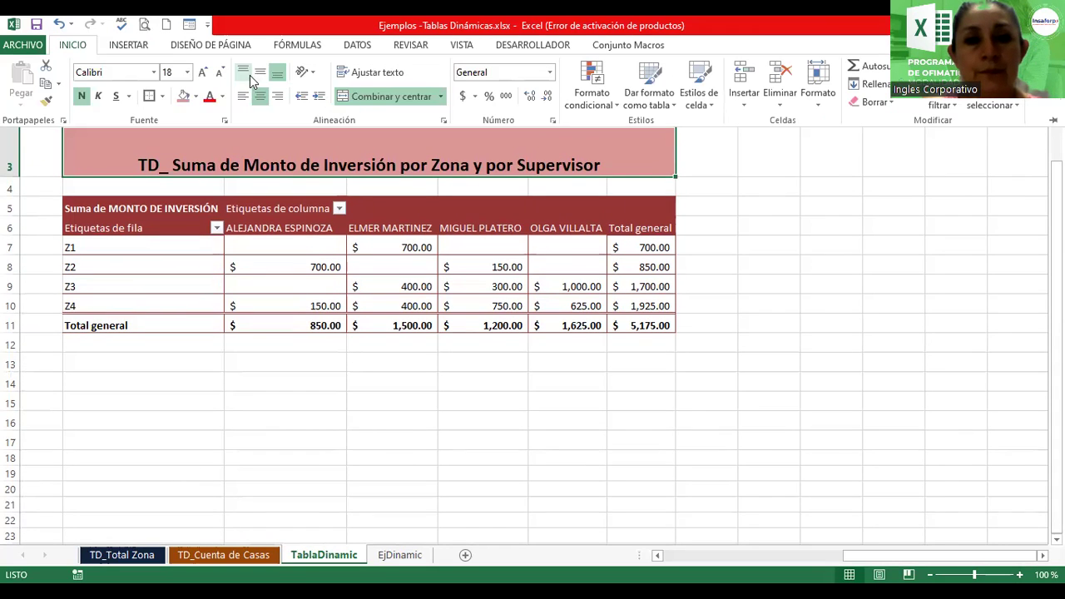
left_click(259, 71)
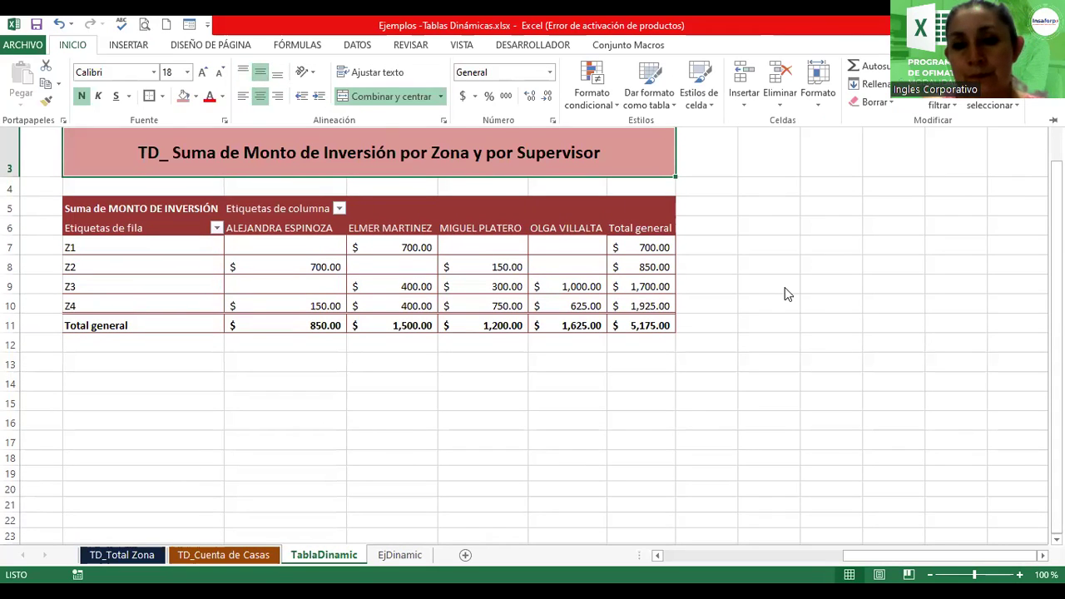
left_click(751, 284)
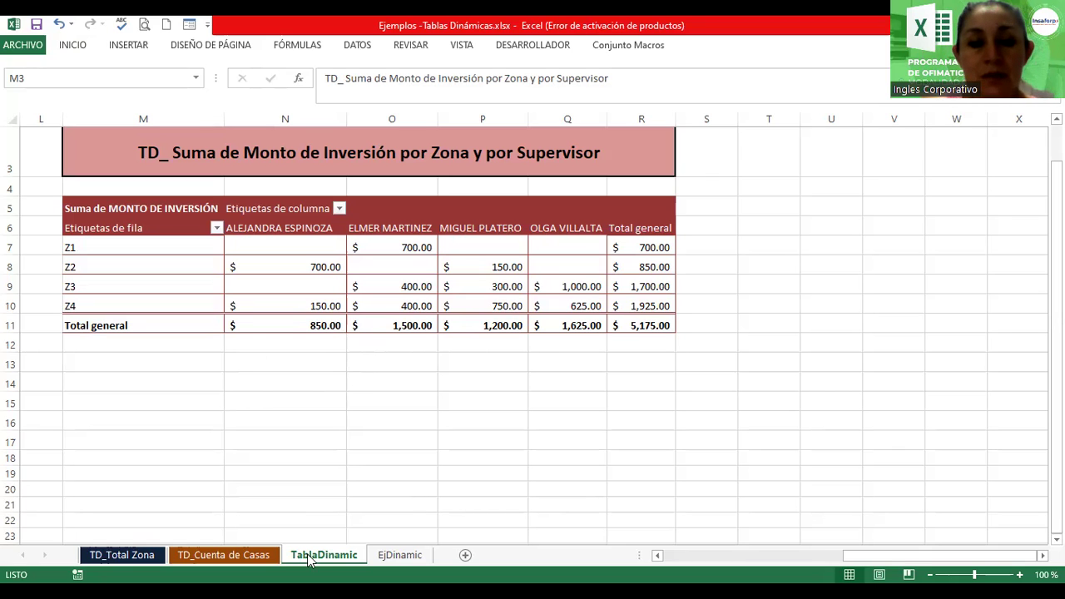
Look through the TD_Total Zona, TD_Cuenta de Casas, TablaDinamic and EjDinamic sheets to compare the pivot tables and the source data
left_click(225, 557)
left_click(321, 556)
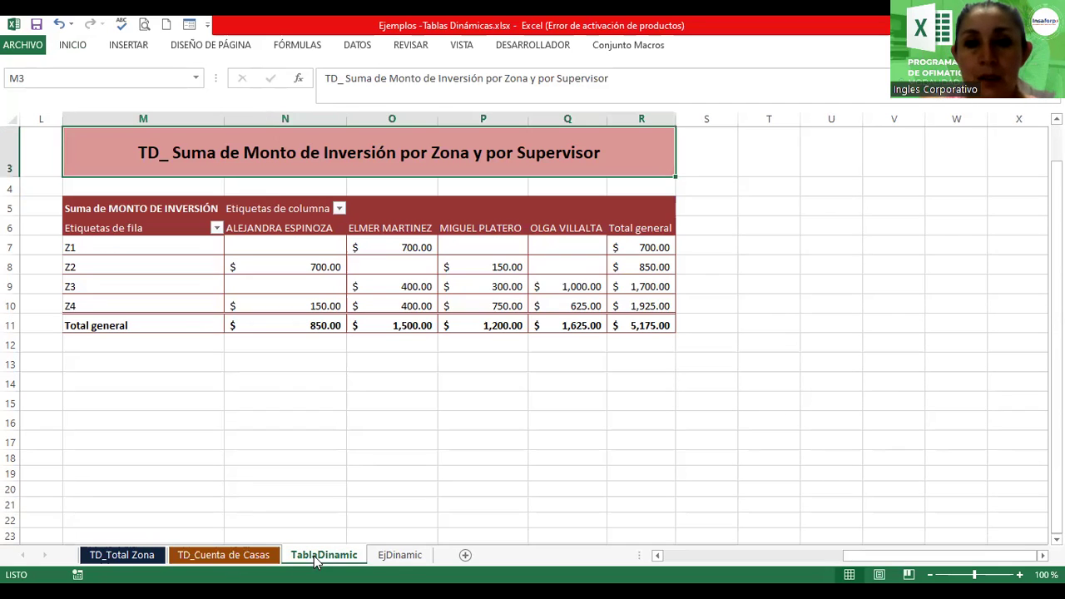
left_click(398, 555)
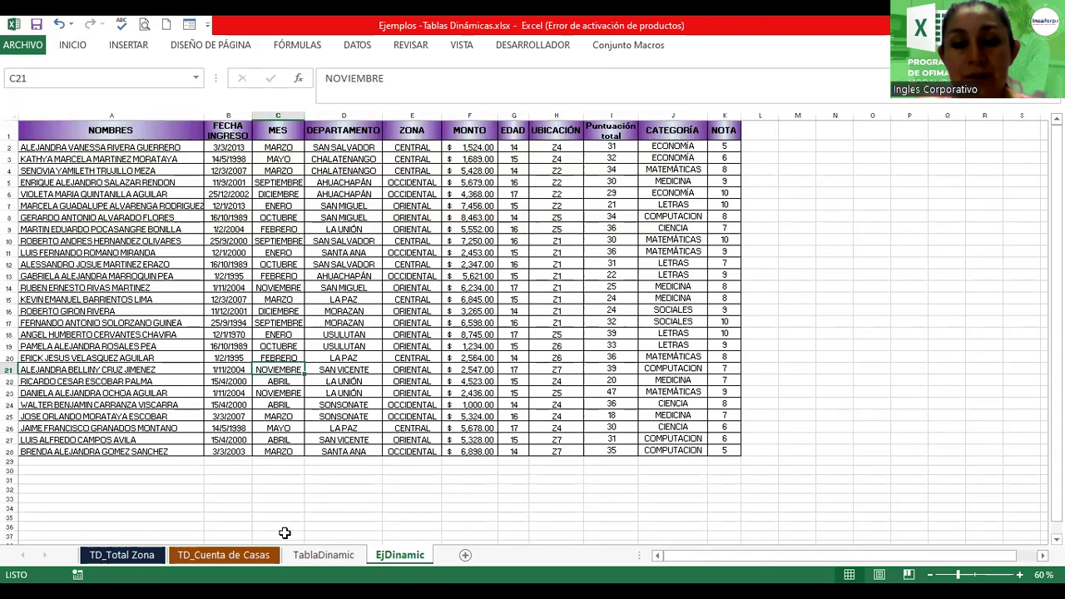
left_click(310, 553)
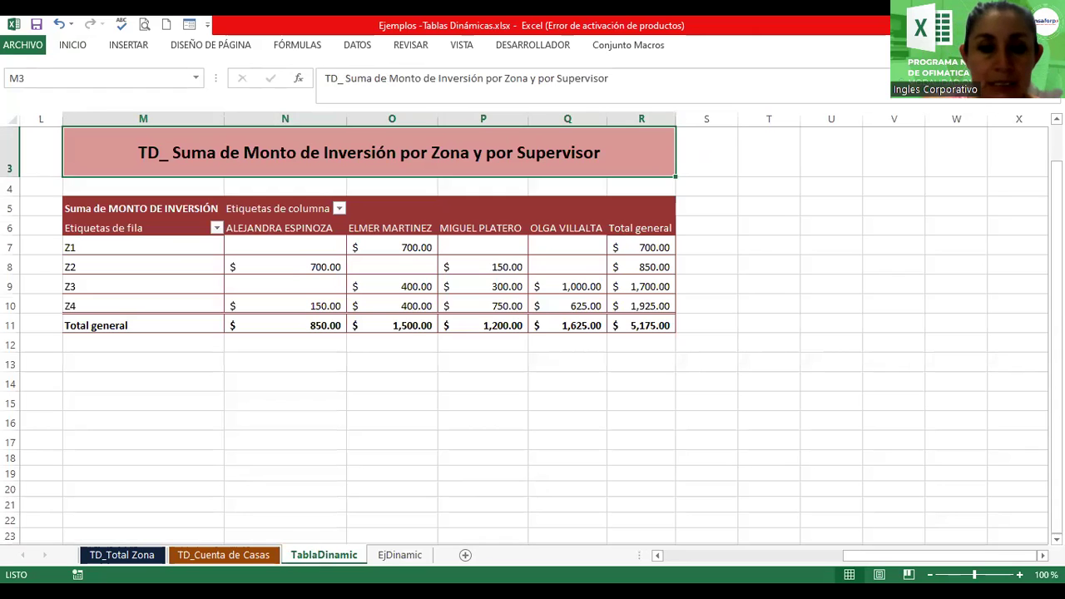
left_click(223, 554)
left_click(133, 552)
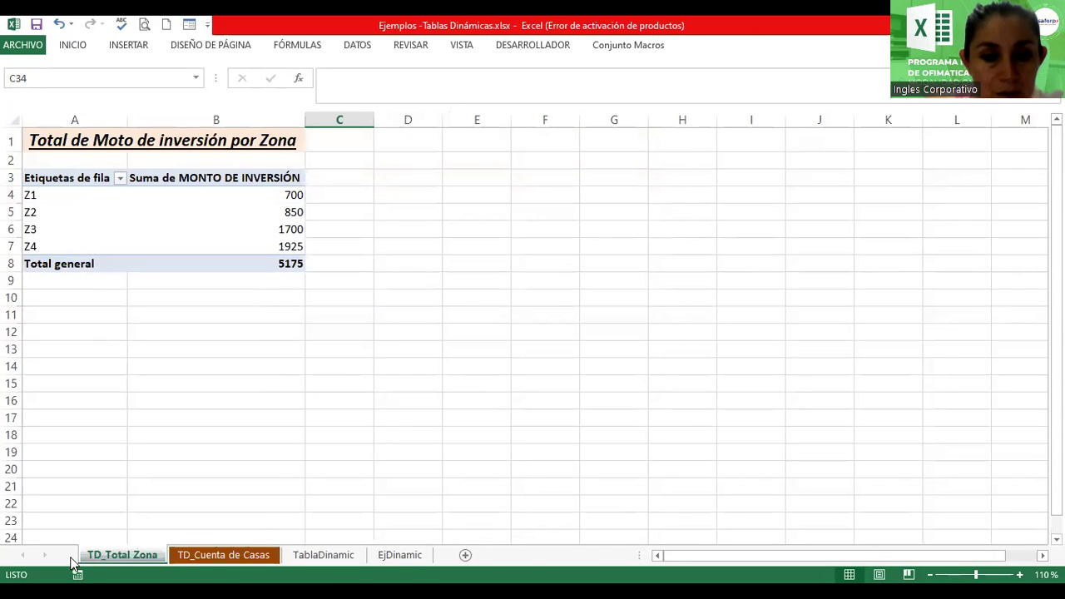
left_click(337, 554)
left_click(400, 555)
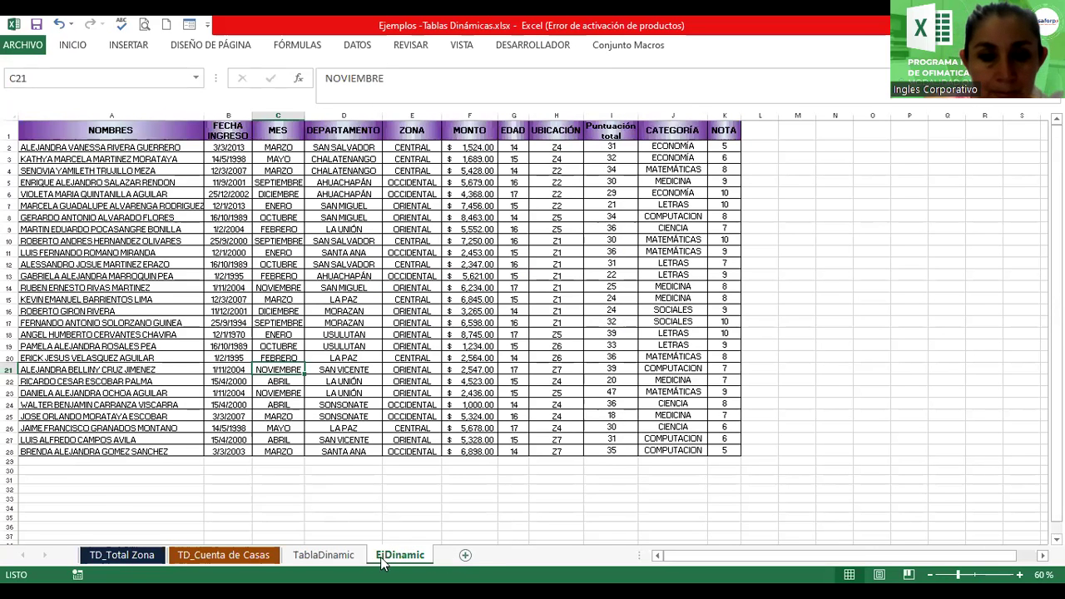
left_click(311, 556)
left_click(268, 557)
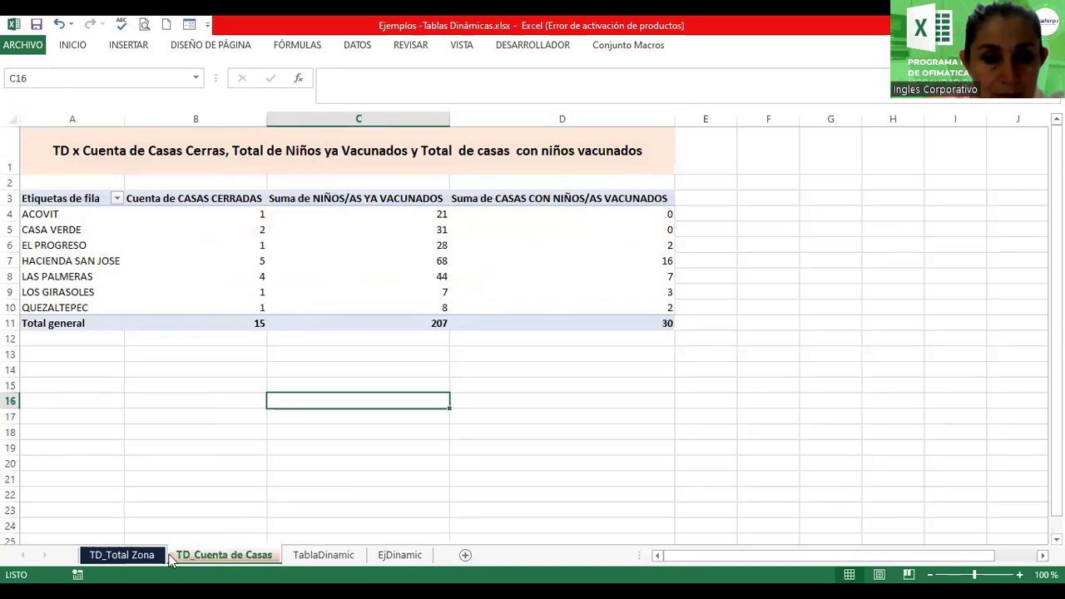
left_click(96, 557)
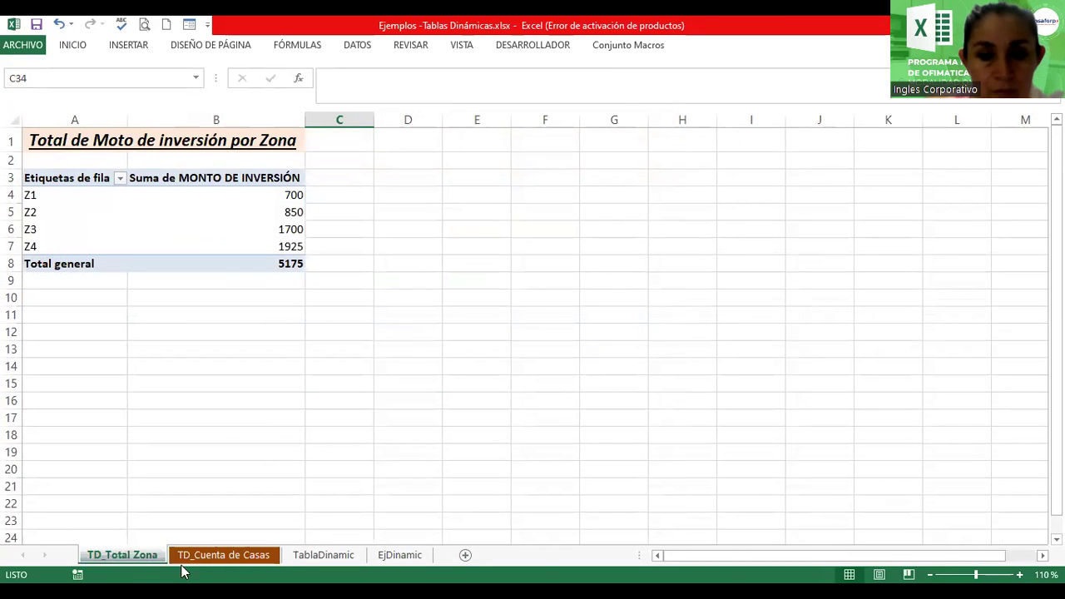
left_click(337, 554)
Start a new pivot table from the vaccination data in range A2:J17 of the TablaDinamic sheet
left_click_drag(882, 555, 792, 556)
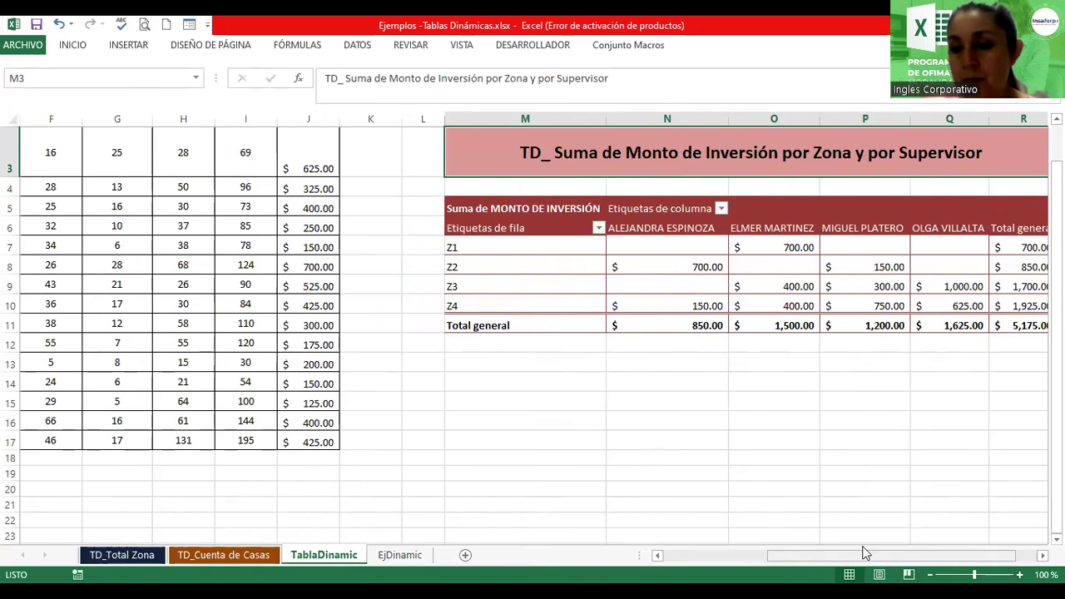
left_click(930, 574)
left_click(930, 574)
left_click(929, 574)
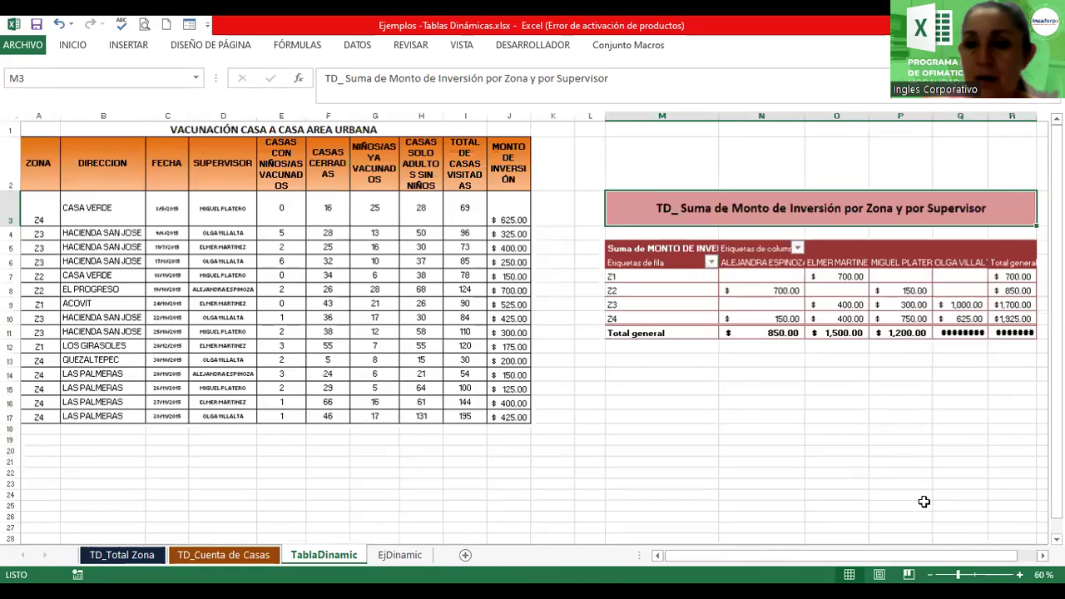
left_click(930, 574)
left_click(665, 386)
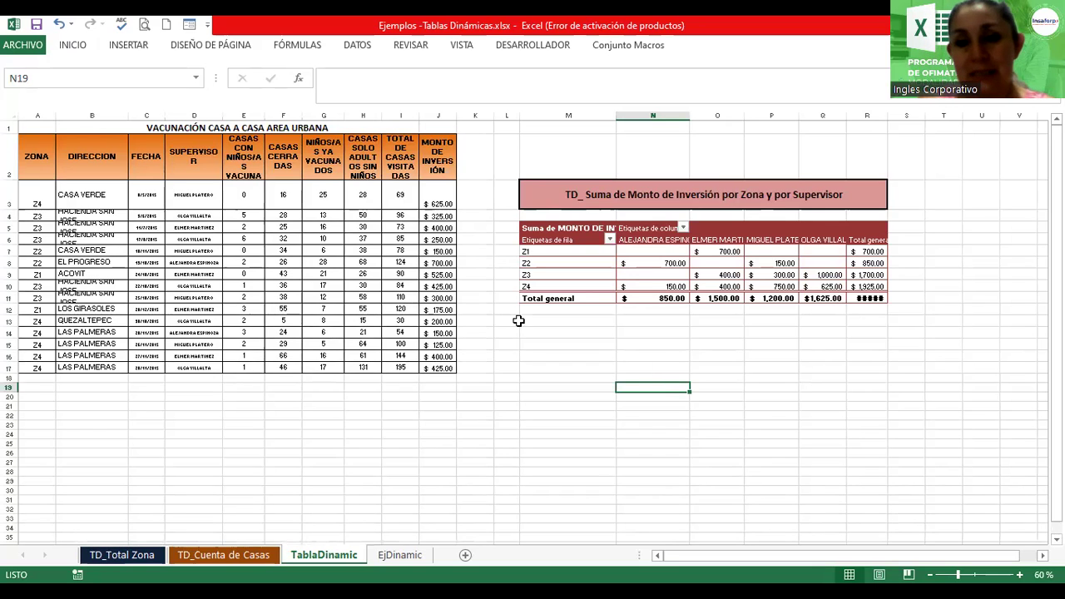
left_click(290, 272)
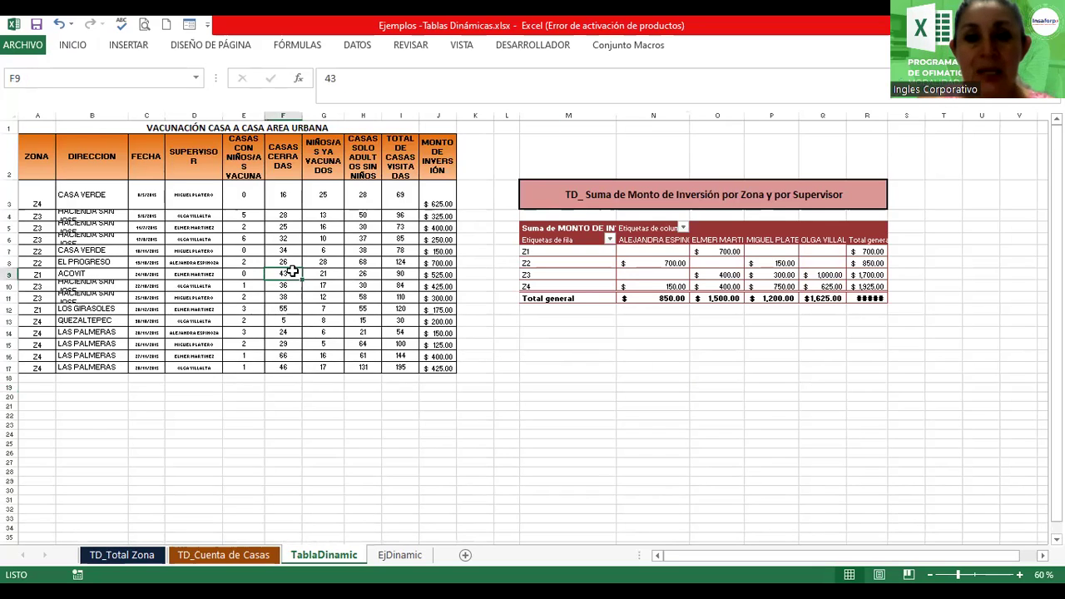
left_click(179, 249)
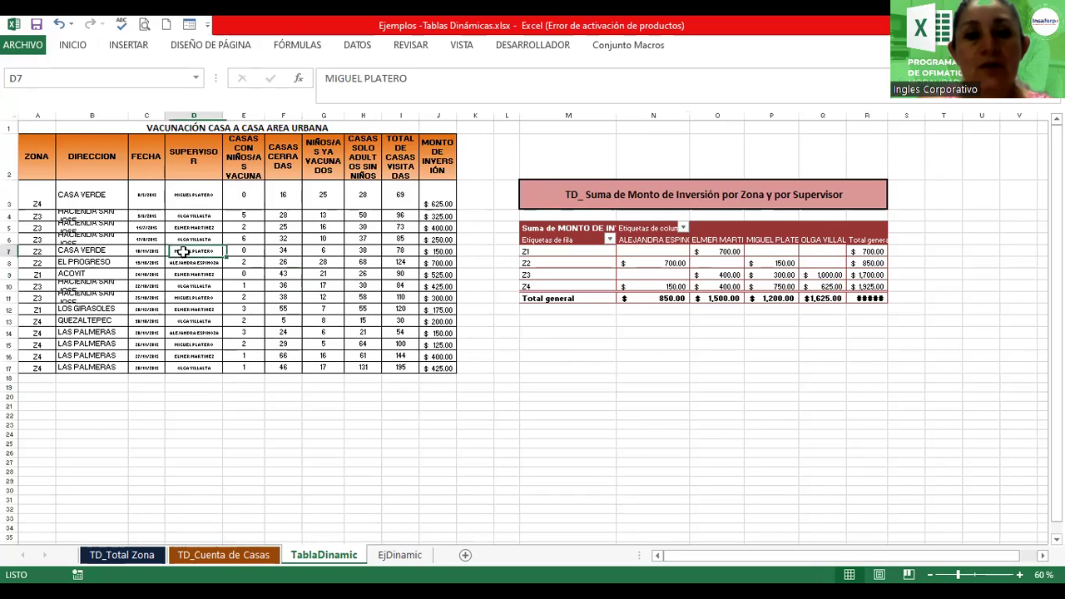
left_click(123, 47)
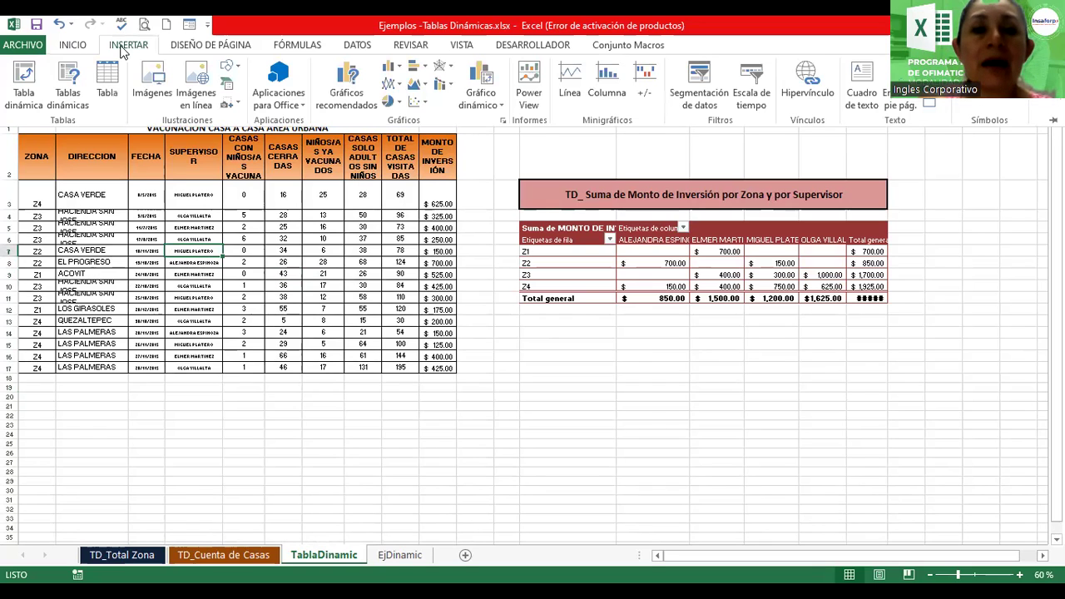
left_click(33, 85)
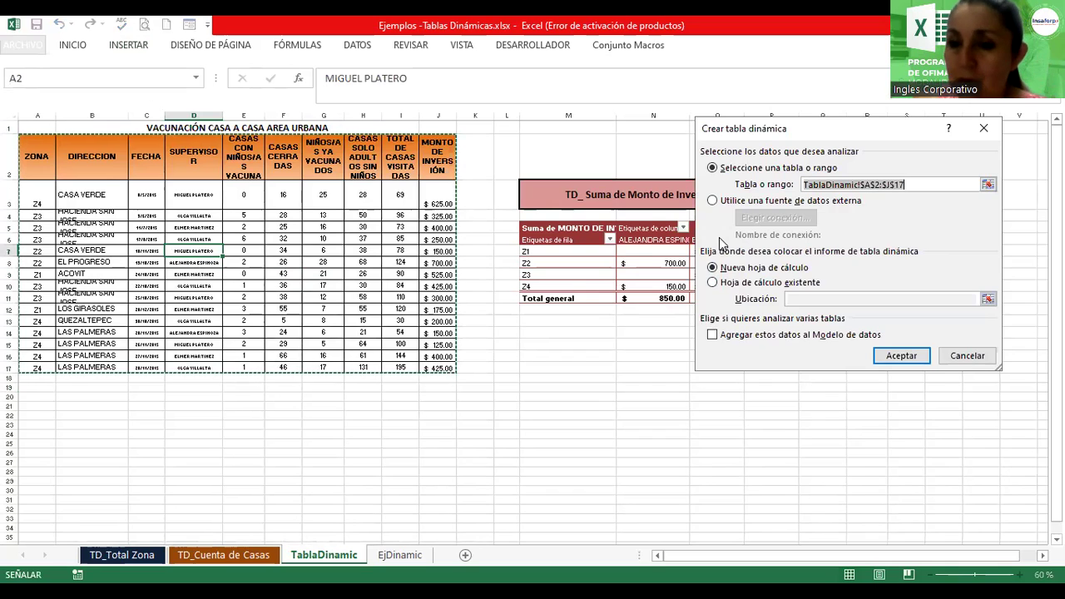
Place the new pivot table on the existing TablaDinamic sheet at cell M16 and create it
left_click(712, 283)
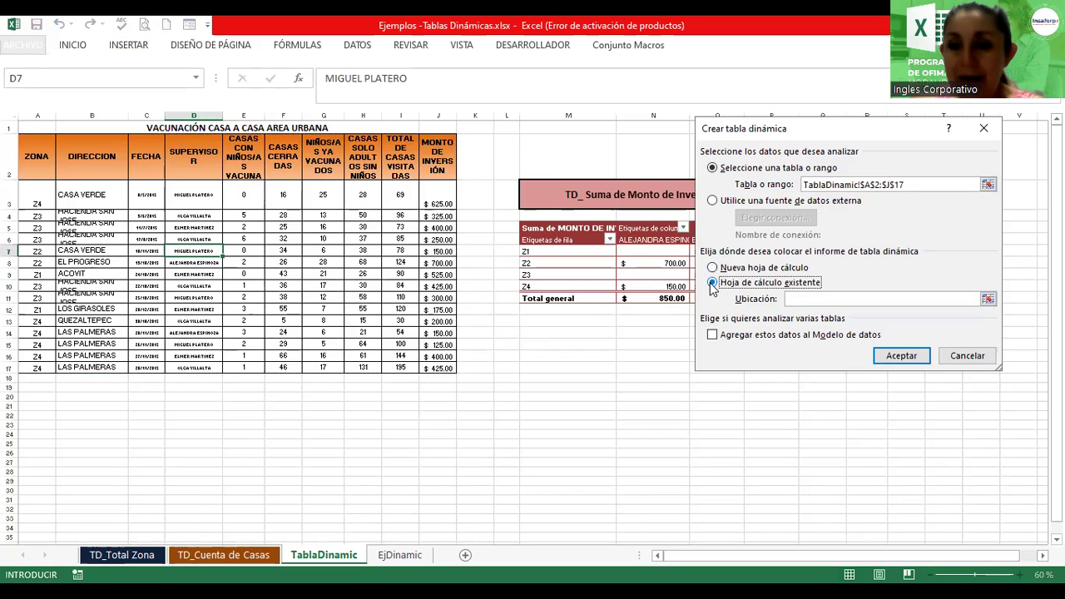
left_click(987, 299)
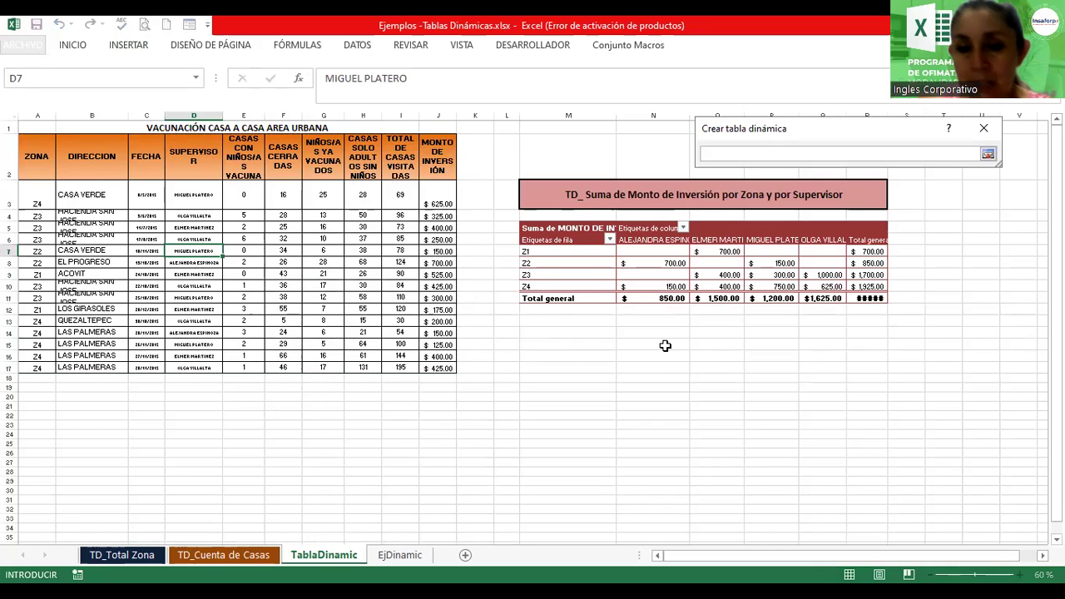
left_click(549, 361)
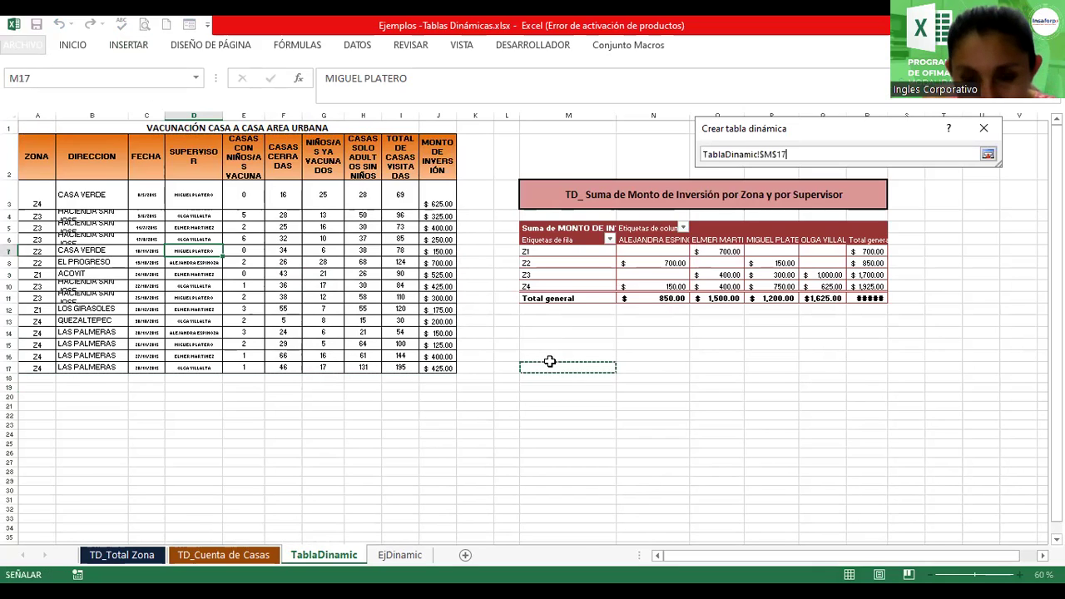
left_click(555, 355)
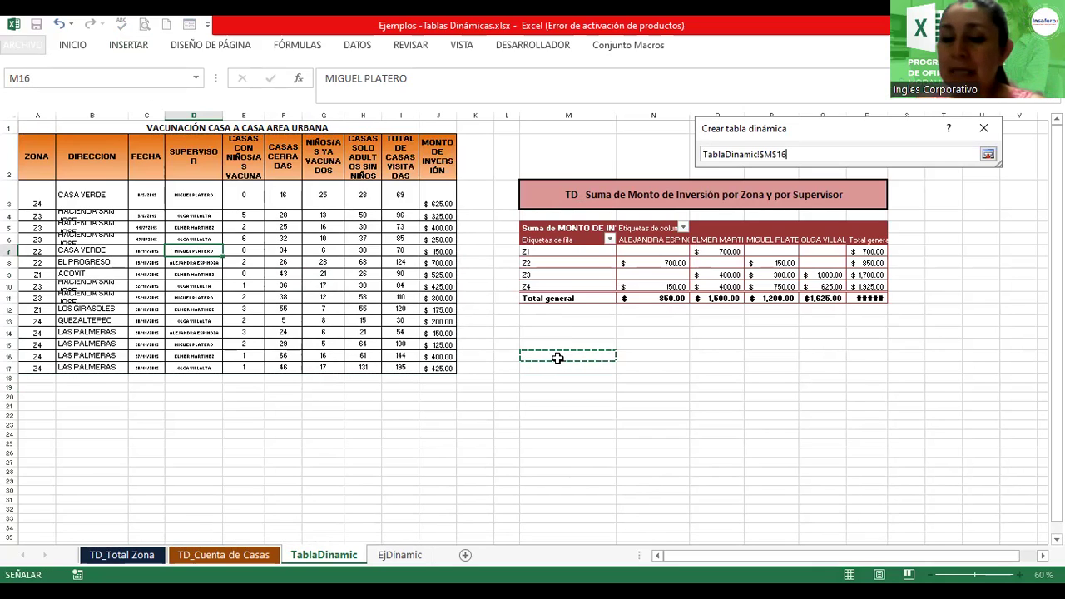
left_click(988, 155)
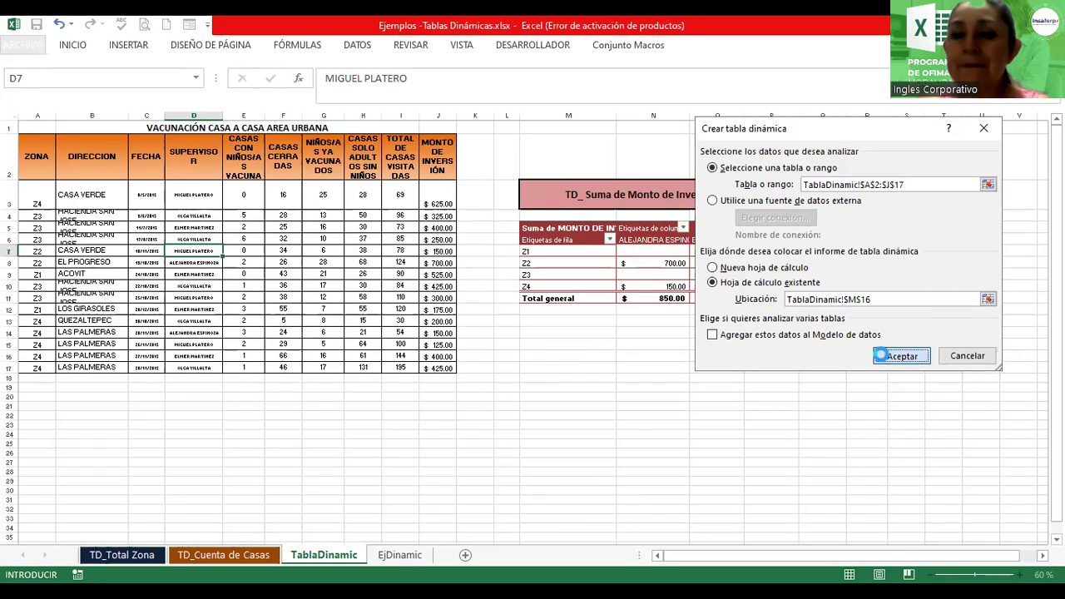
left_click(881, 355)
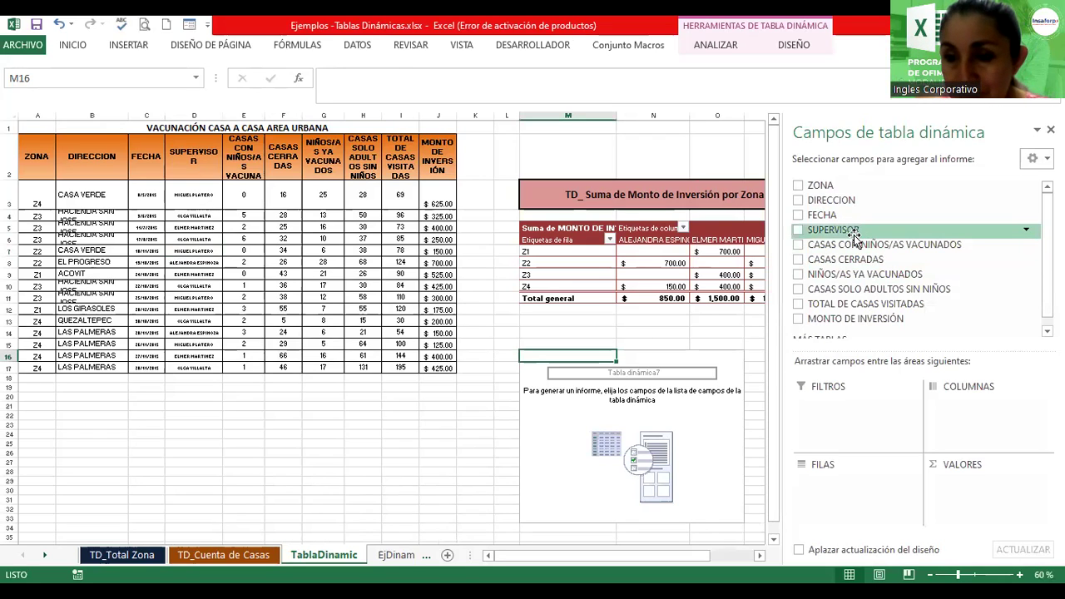
Set SUPERVISOR as the report filter, DIRECCION as rows, and add MONTO DE INVERSIÓN to the values twice
left_click_drag(853, 254, 844, 406)
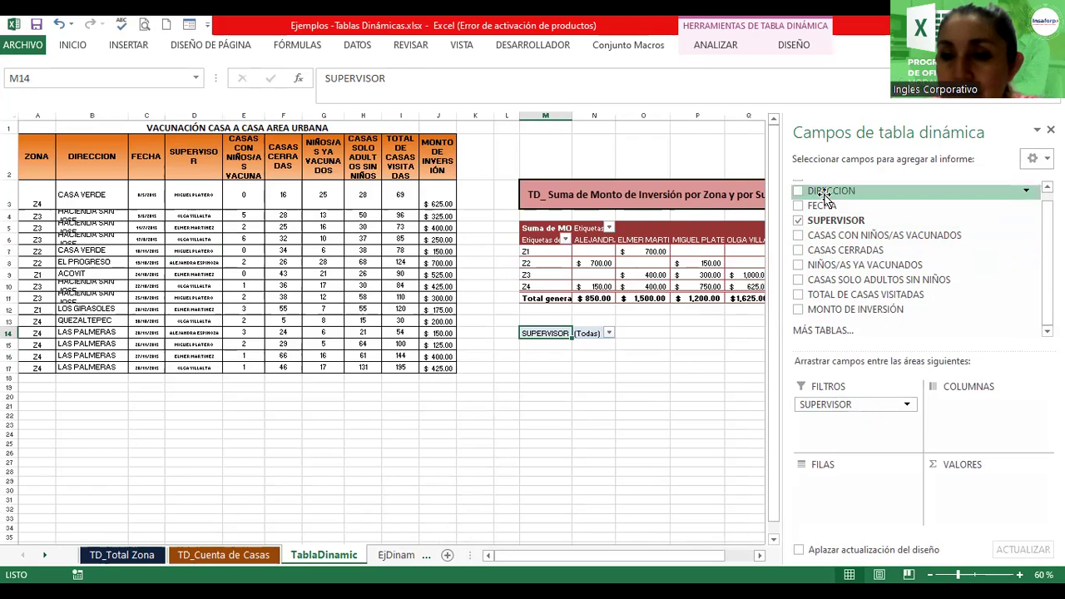
left_click_drag(825, 195, 842, 490)
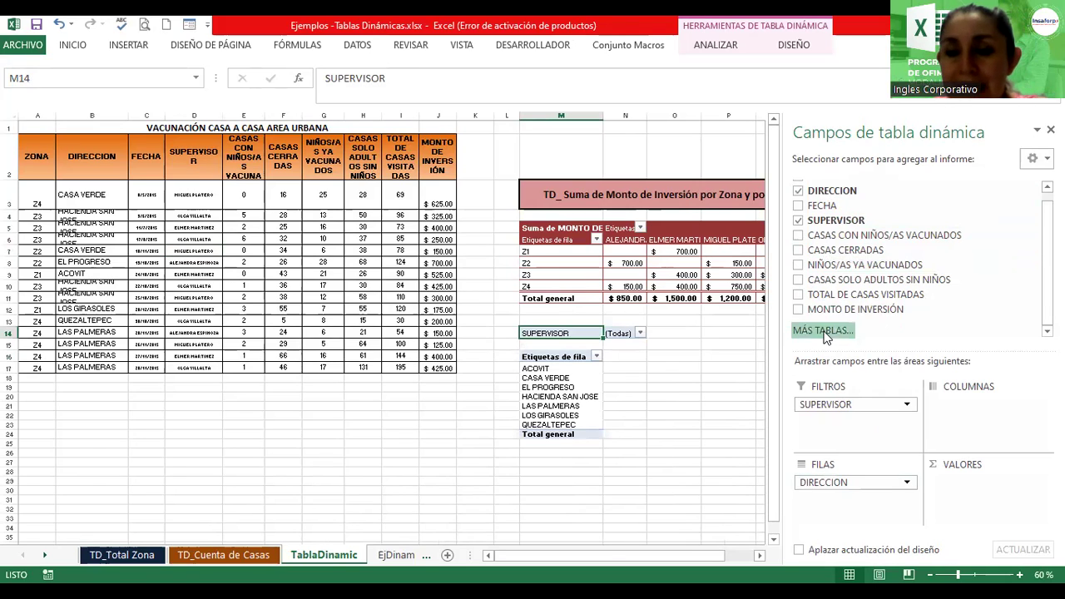
left_click_drag(910, 417, 979, 483)
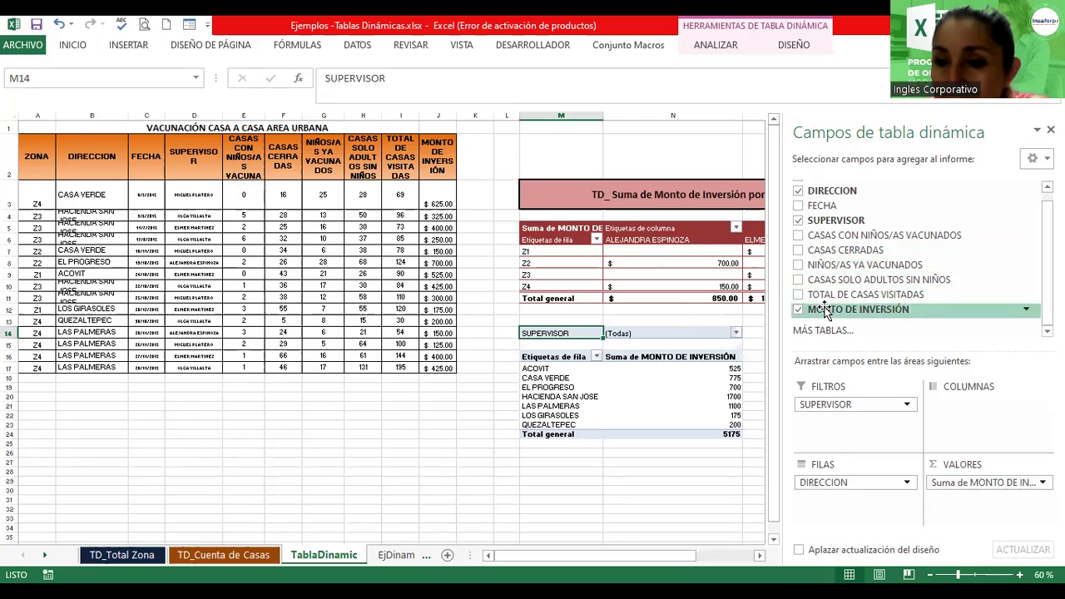
left_click_drag(835, 312, 988, 508)
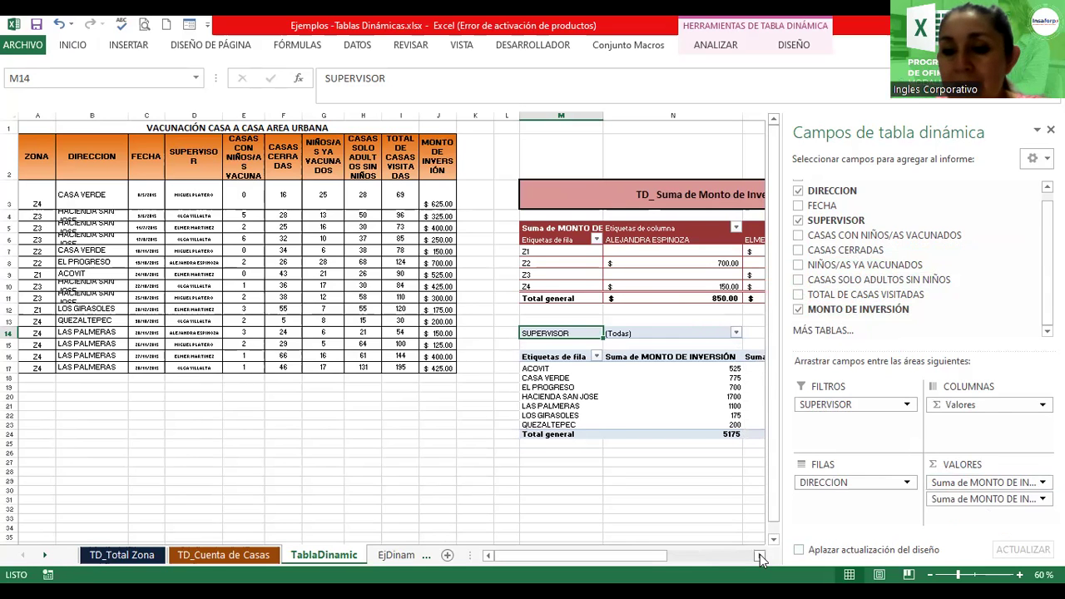
Summarize the second MONTO DE INVERSIÓN value field by Promedio instead of Suma
left_click(760, 556)
left_click(759, 556)
left_click(759, 557)
left_click(759, 557)
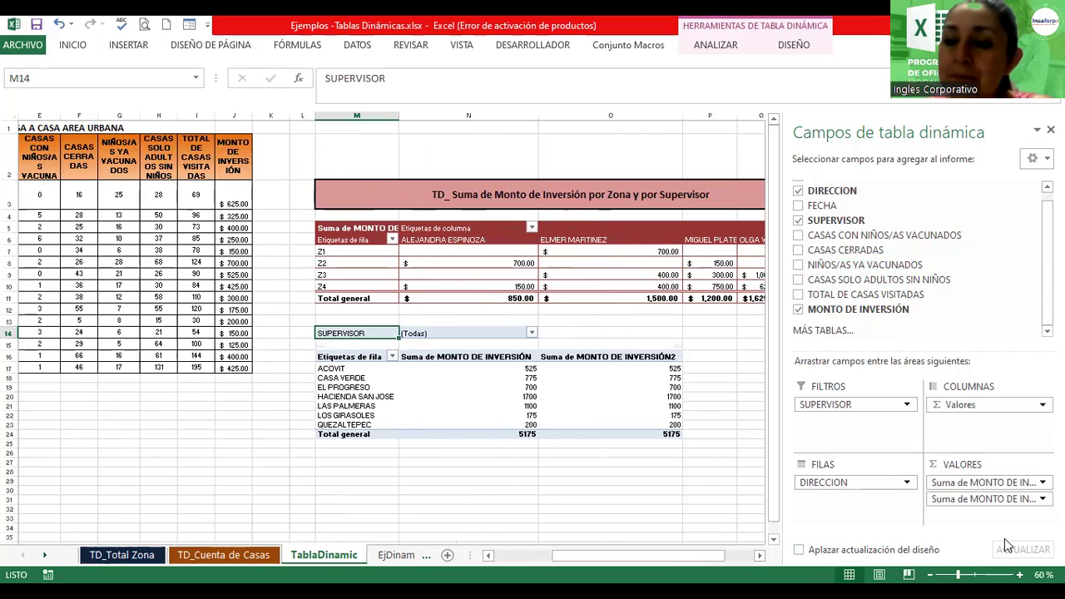
left_click(949, 499)
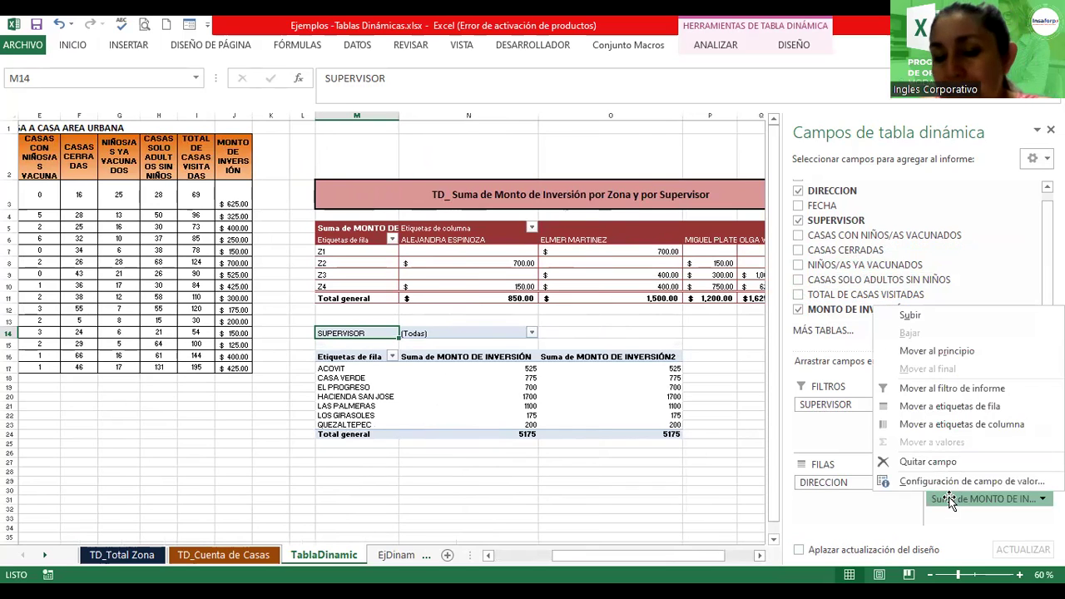
left_click(969, 500)
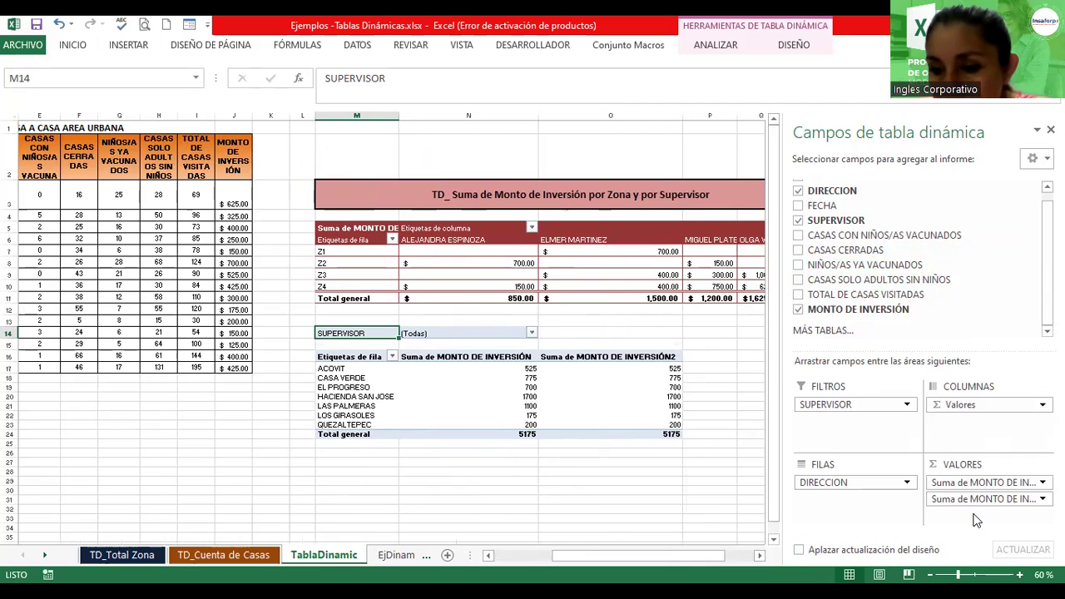
left_click(972, 501)
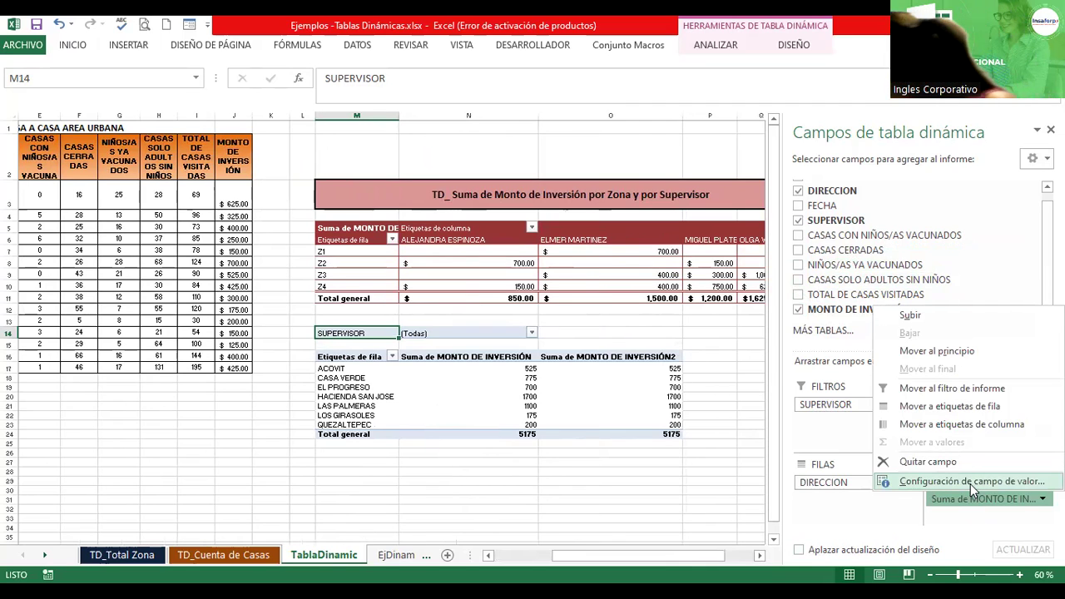
left_click(970, 484)
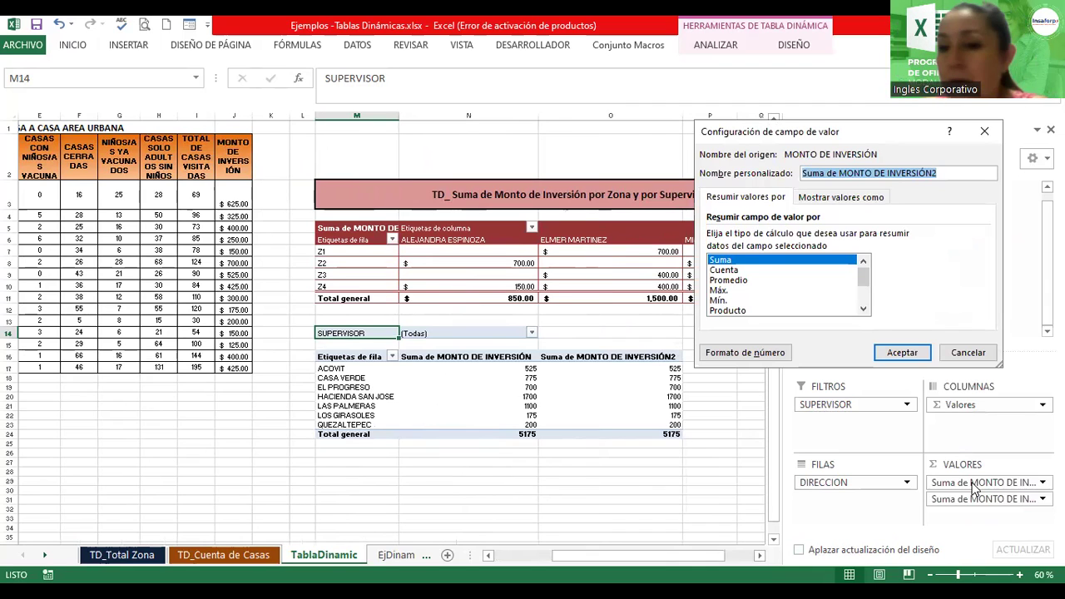
left_click(726, 281)
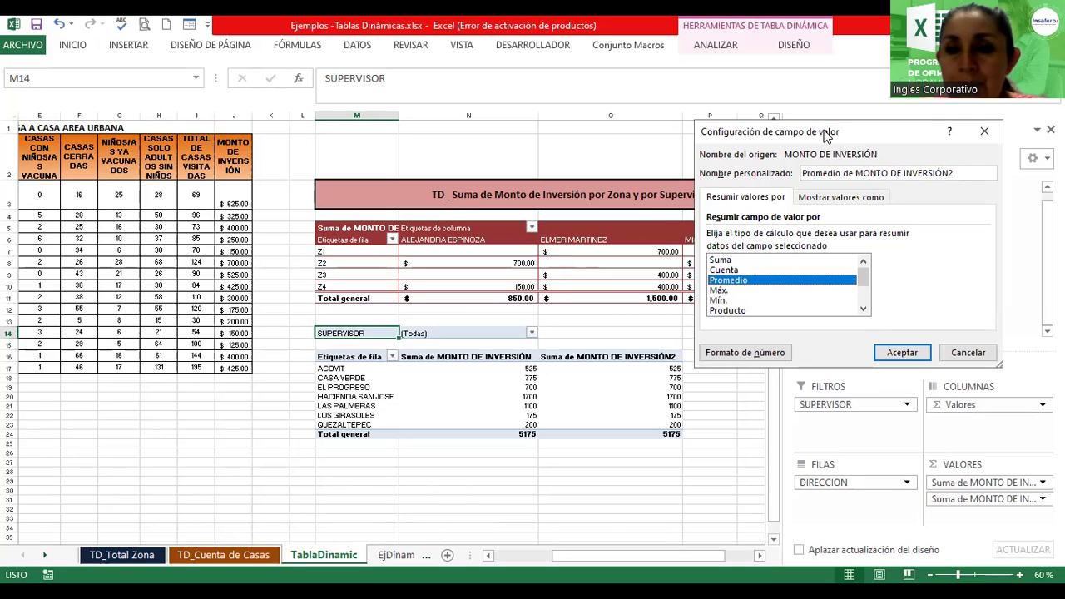
left_click_drag(825, 134, 636, 101)
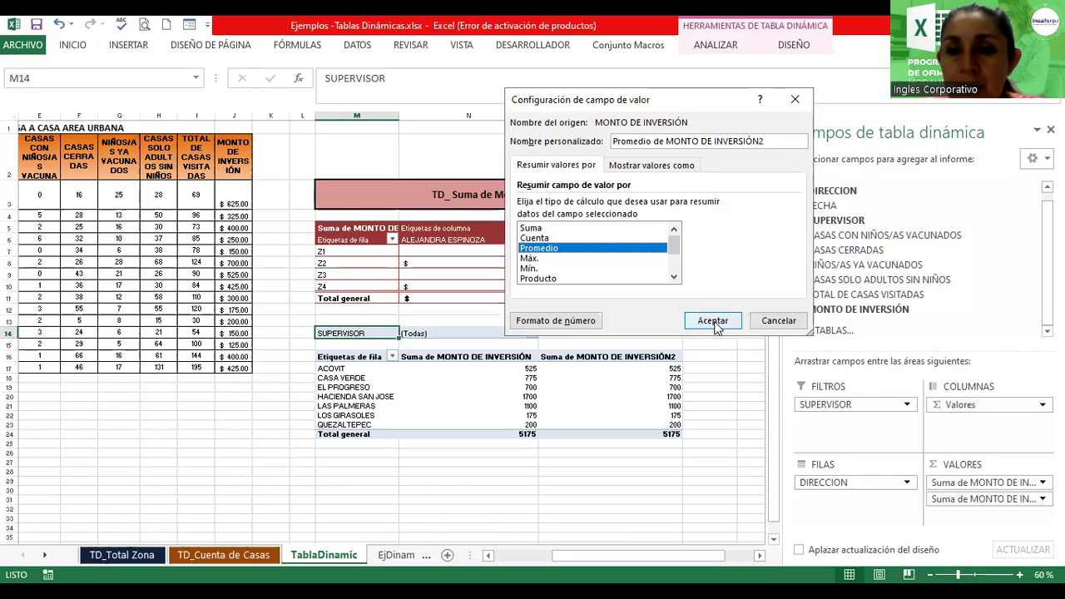
left_click(712, 321)
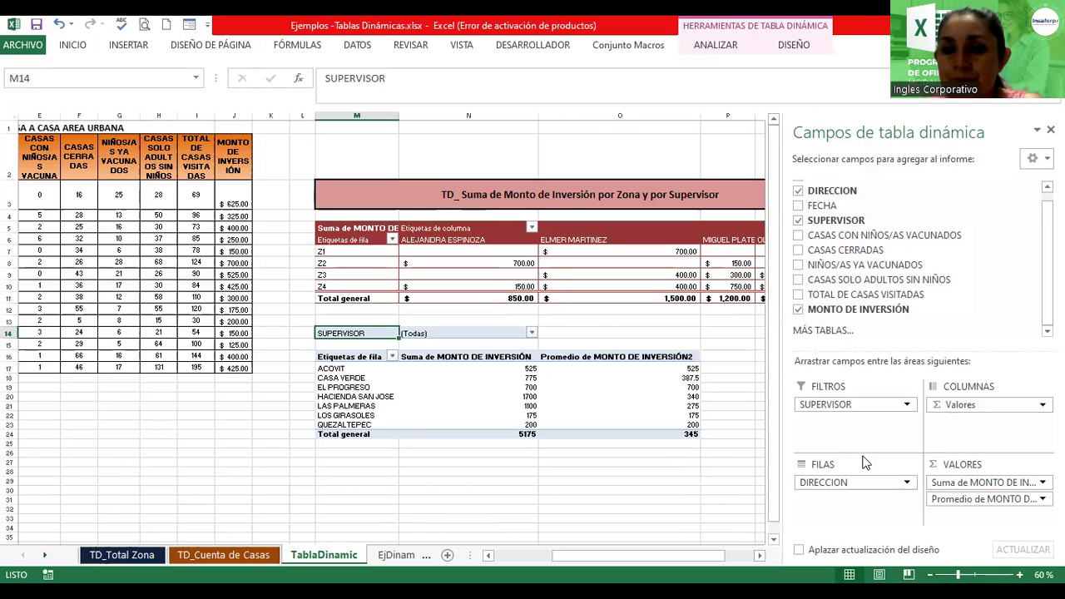
Compare the sum and average investment amounts in the ACOVIT and CASA VERDE rows
left_click(524, 368)
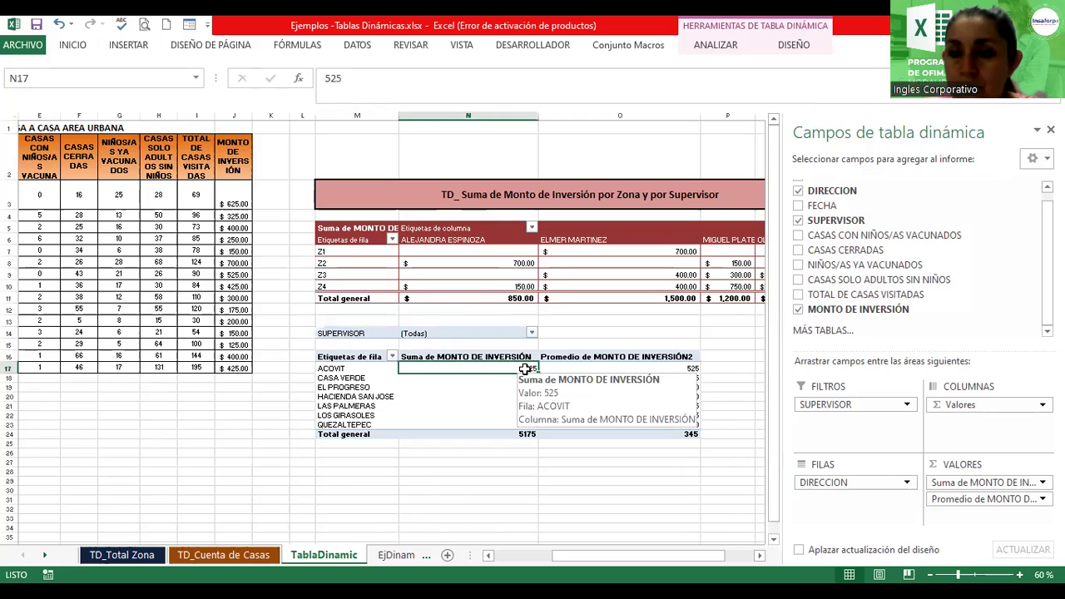
left_click(645, 371)
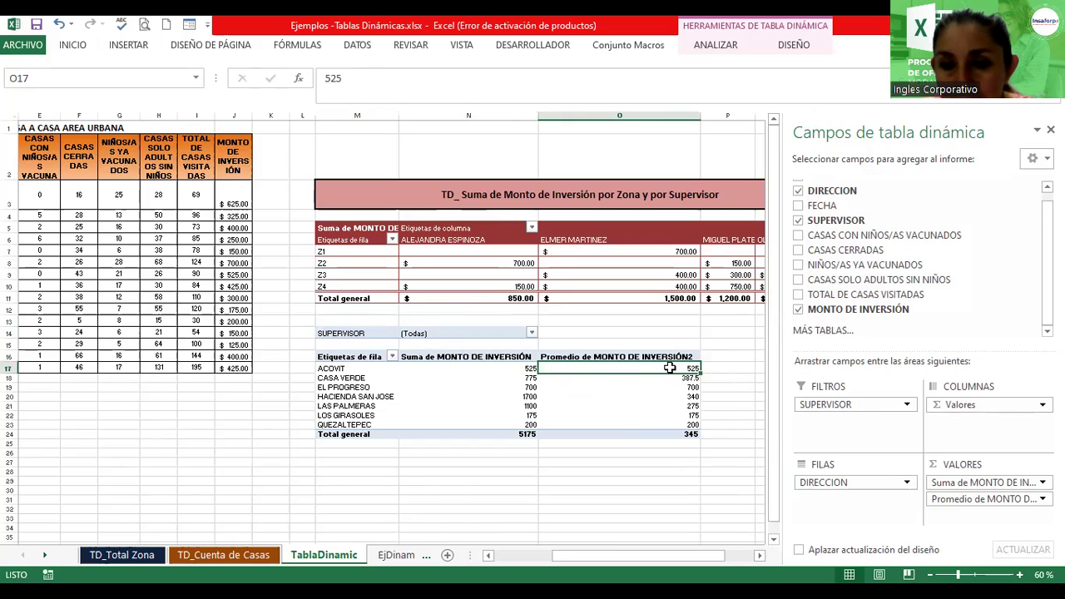
mouse_move(669, 368)
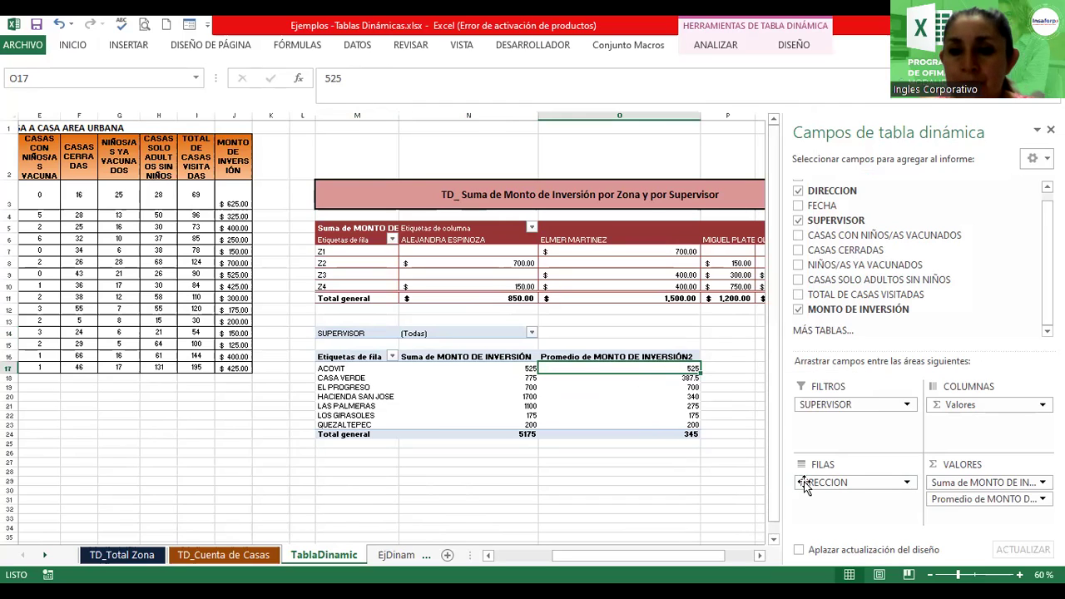
left_click(670, 379)
mouse_move(670, 379)
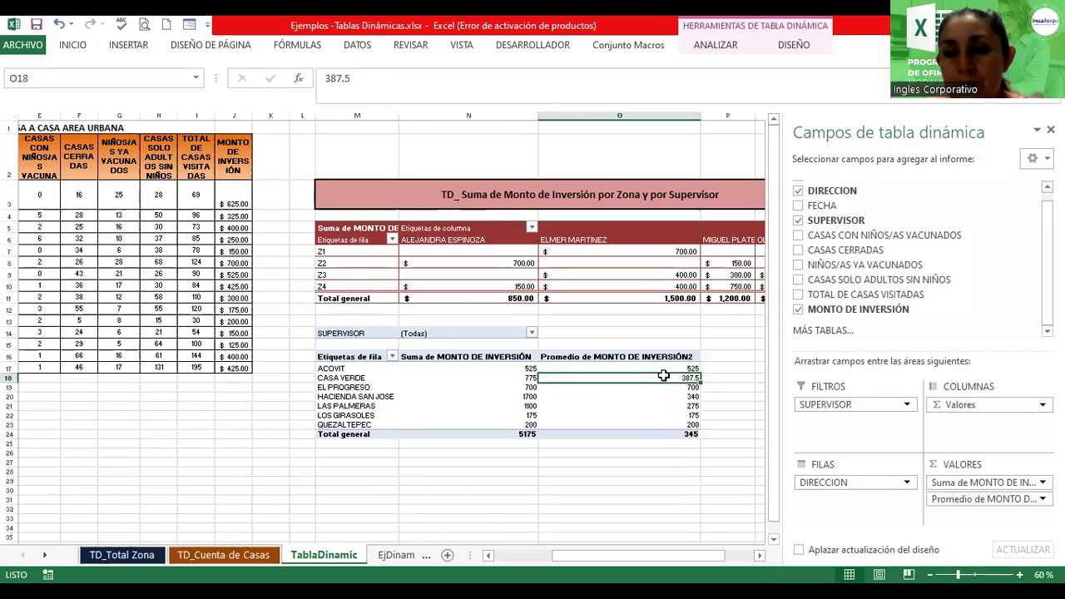
left_click(660, 367)
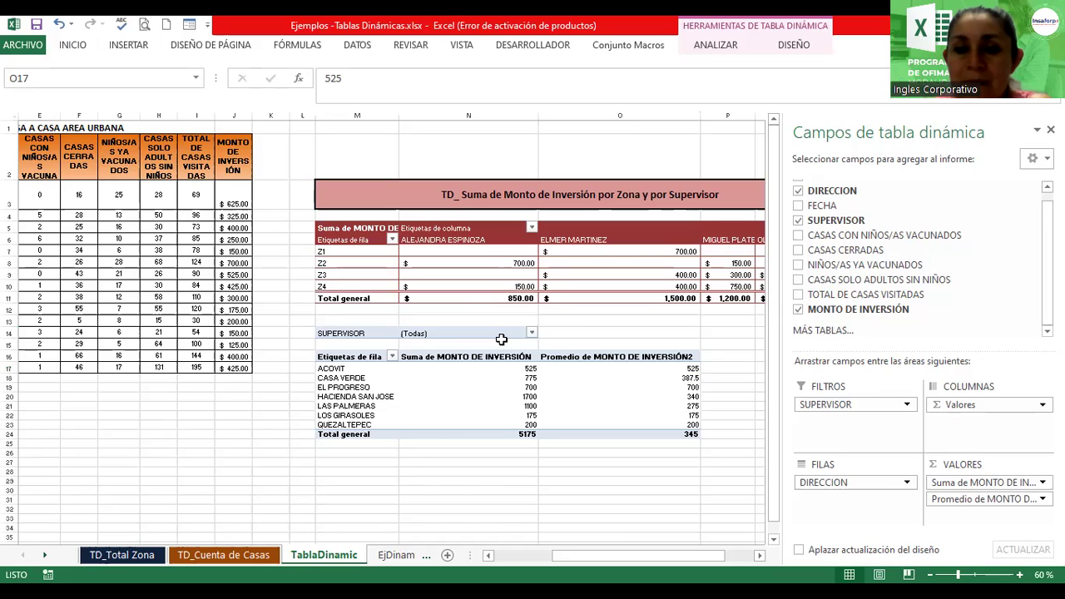
Format the average MONTO DE INVERSIÓN value field as Contabilidad with two decimals and the $ symbol
left_click(954, 500)
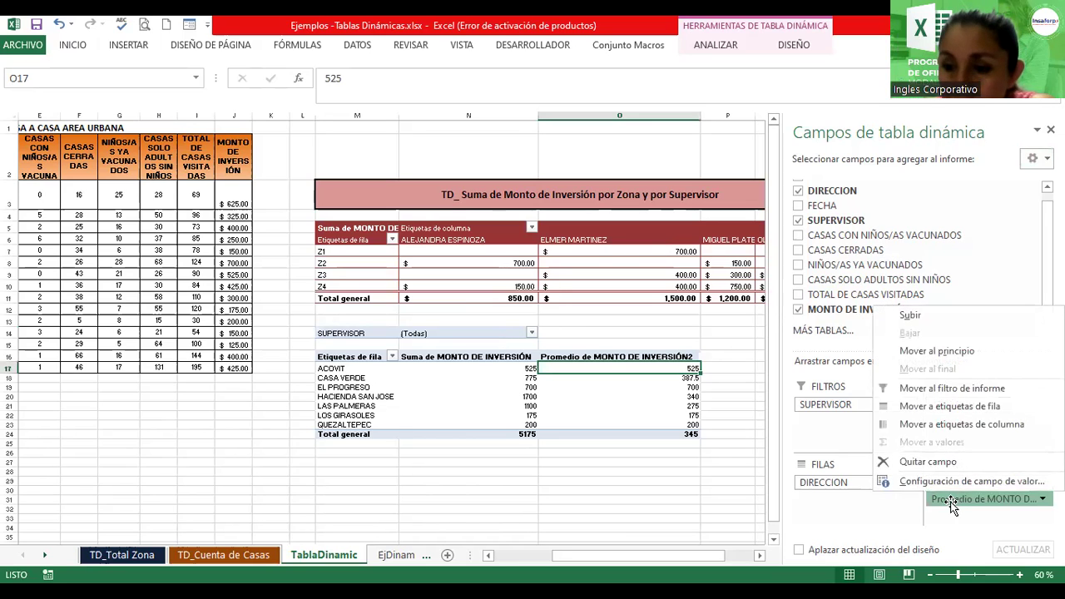
left_click(921, 484)
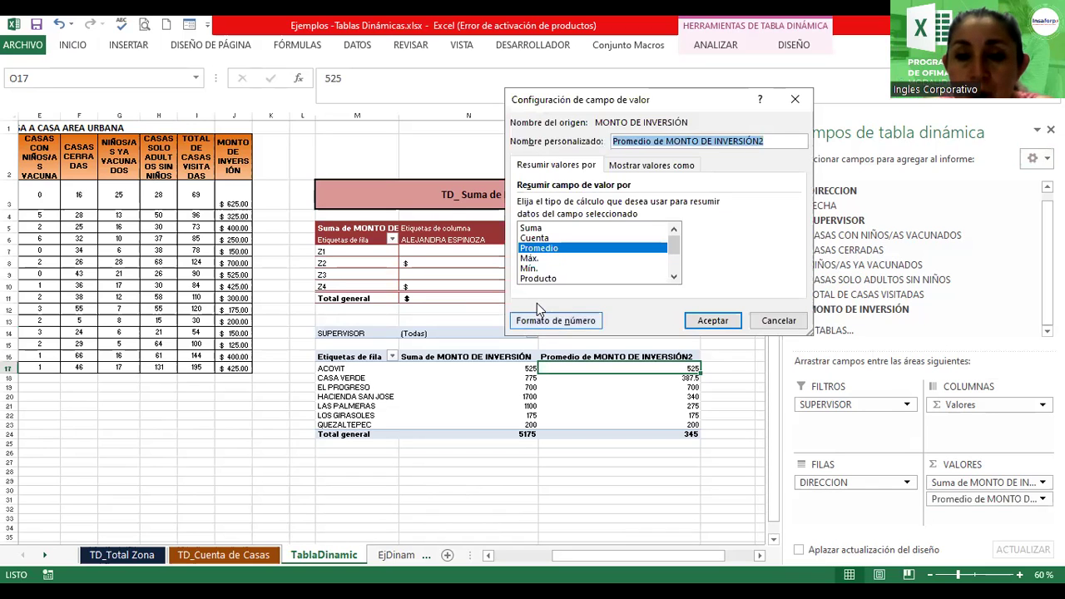
left_click(536, 321)
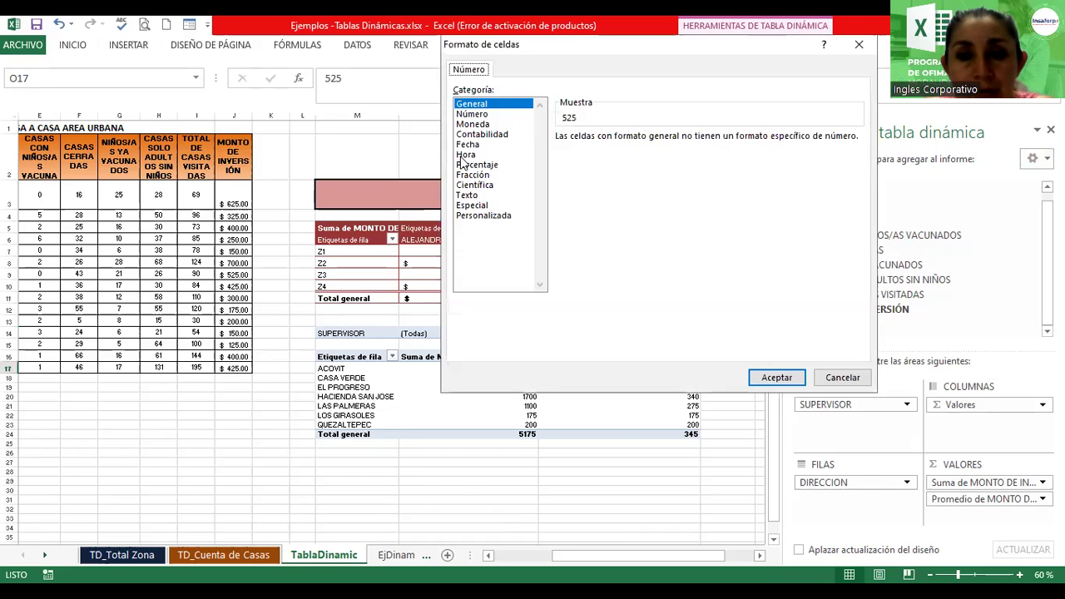
left_click(474, 134)
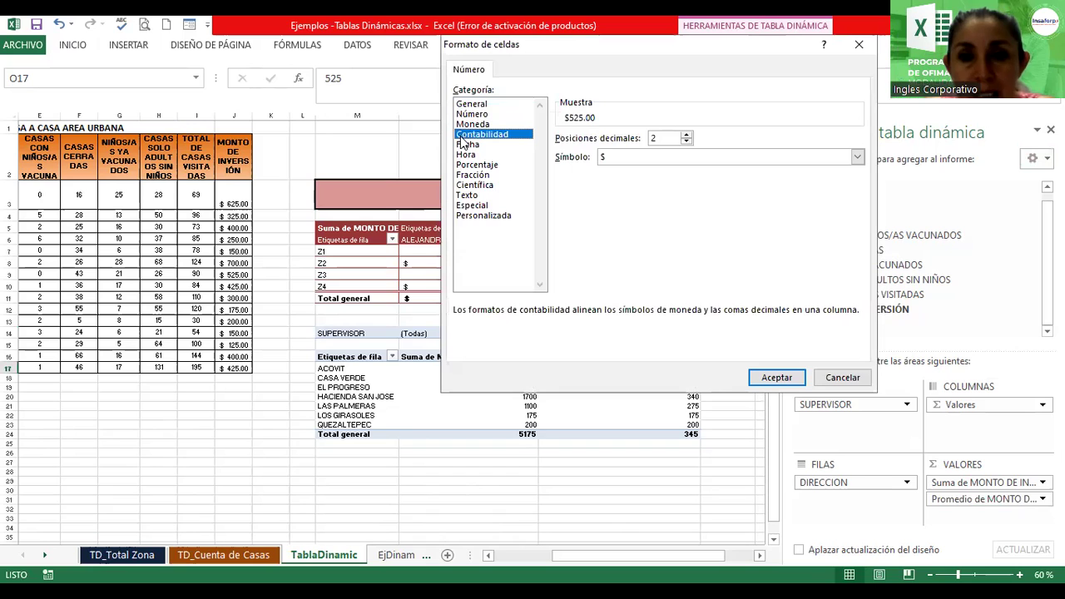
left_click(772, 378)
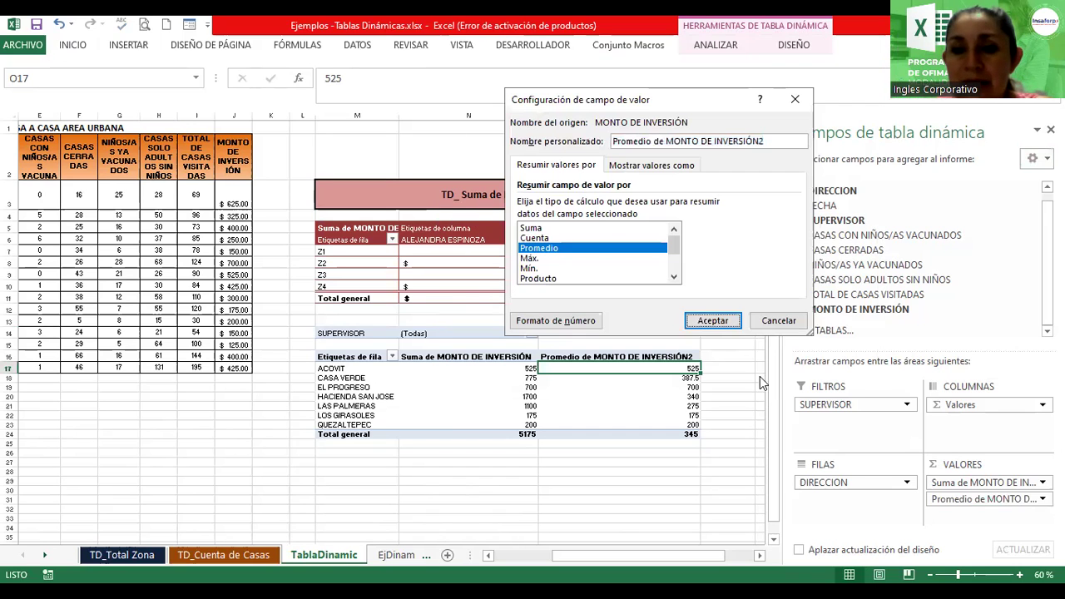
left_click(715, 319)
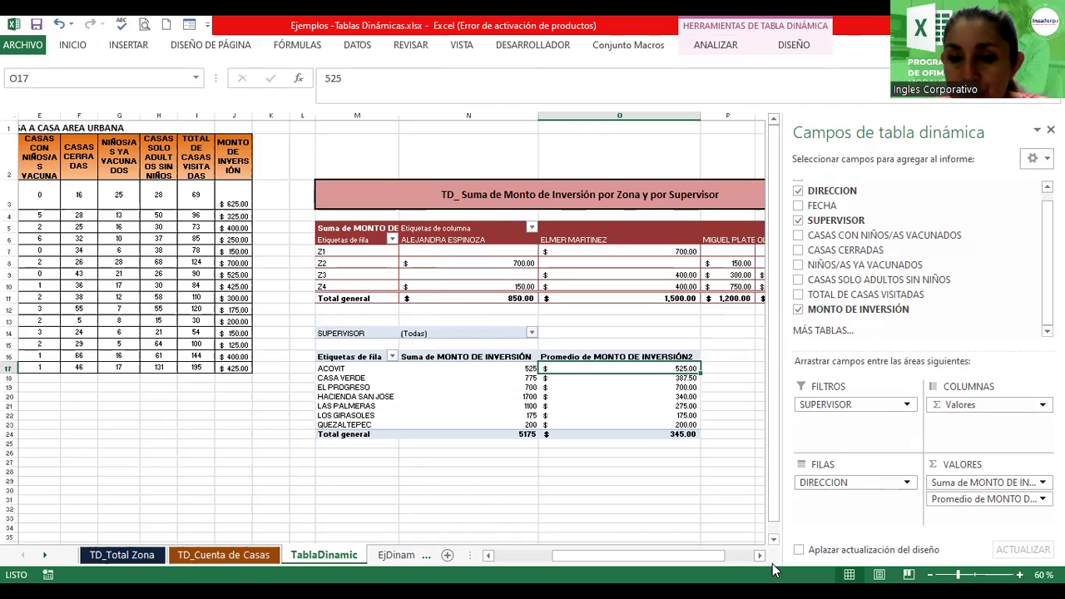
scroll(382, 328, "up", 3)
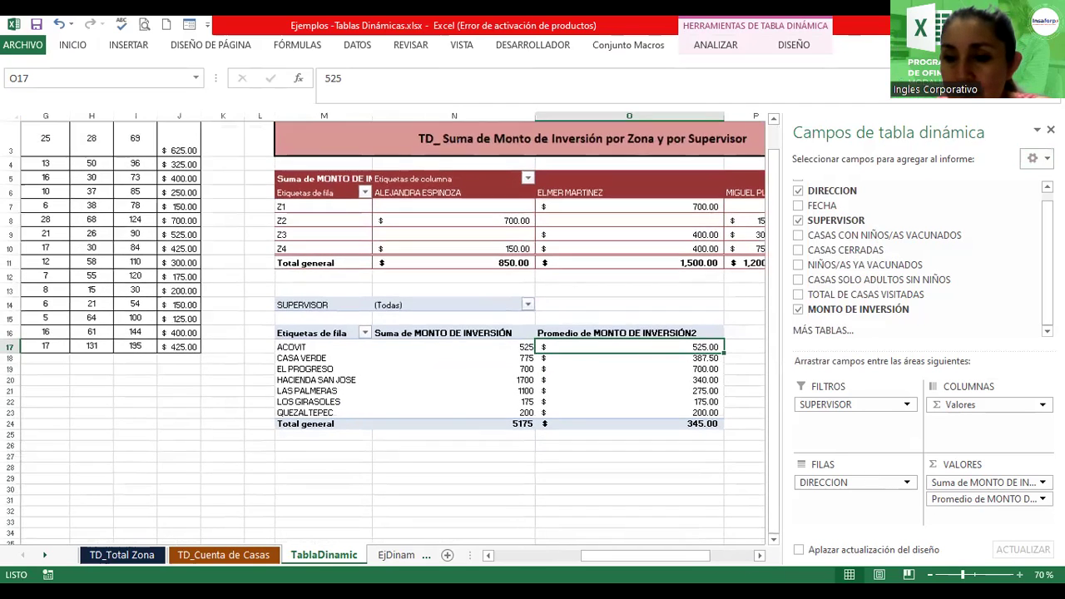
left_click(957, 484)
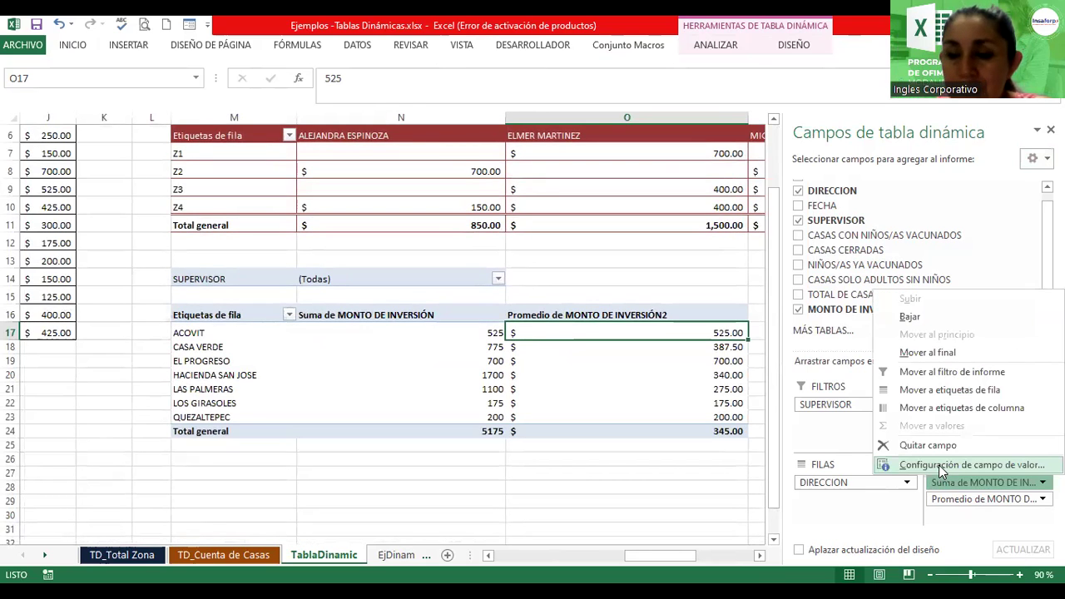
left_click(938, 465)
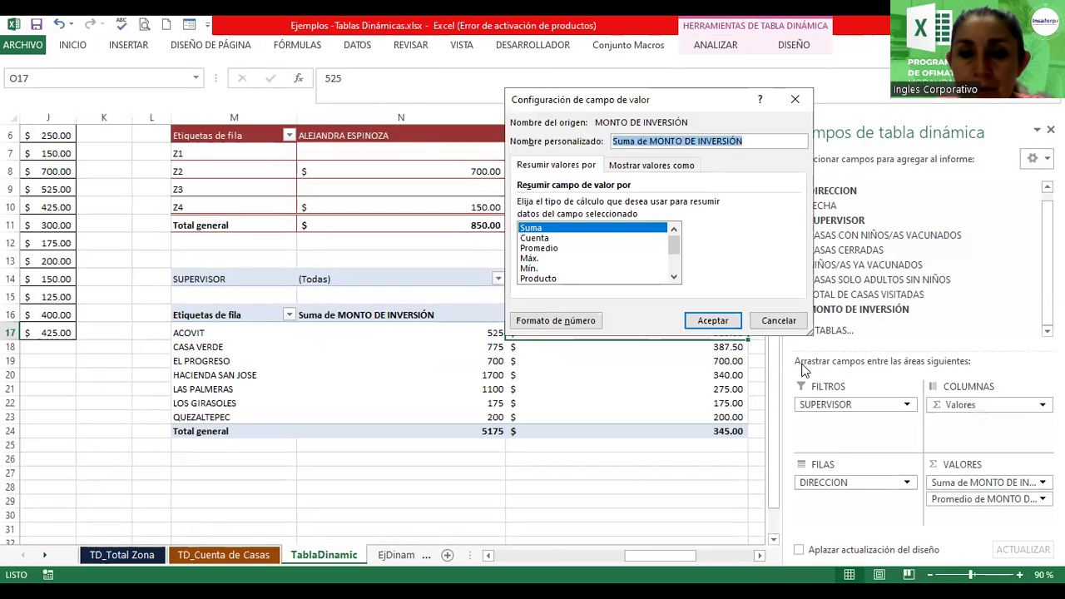
left_click(753, 322)
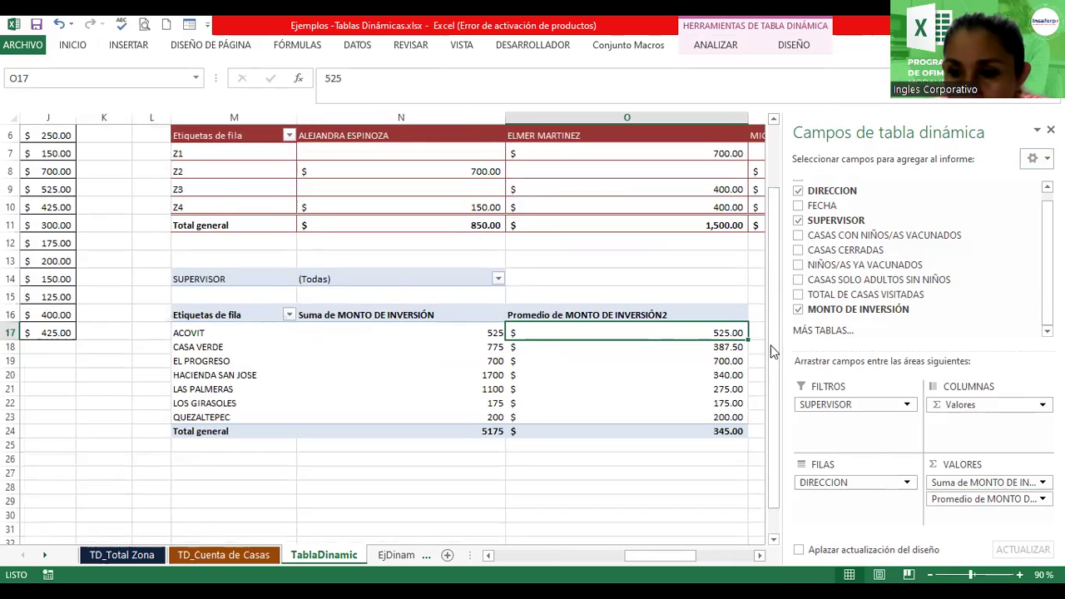
Format the Suma de MONTO DE INVERSIÓN value field with the Moneda number format
left_click(471, 336)
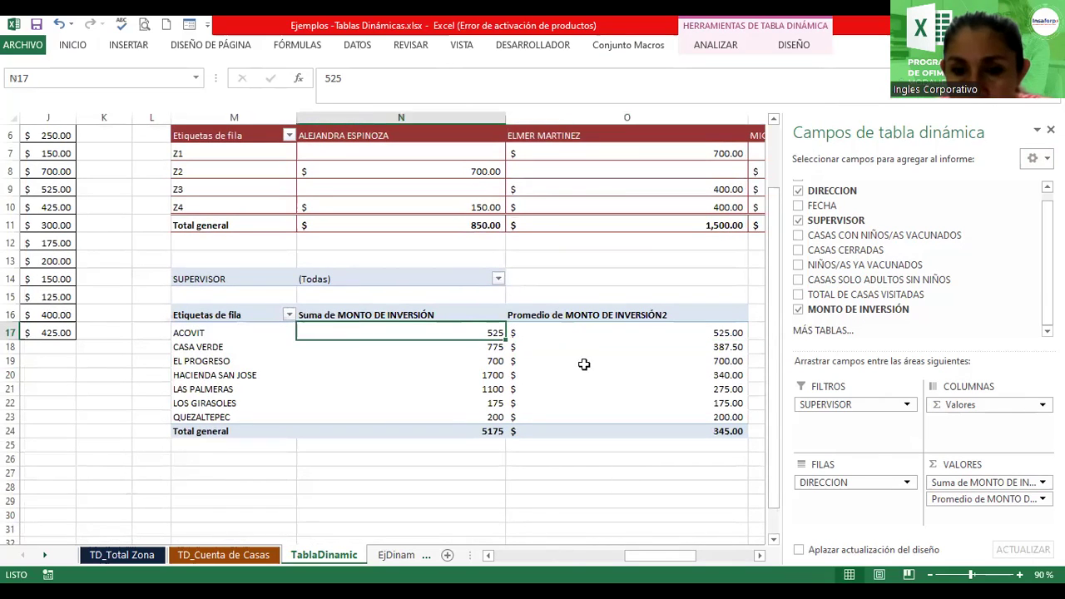
left_click(964, 482)
left_click(926, 466)
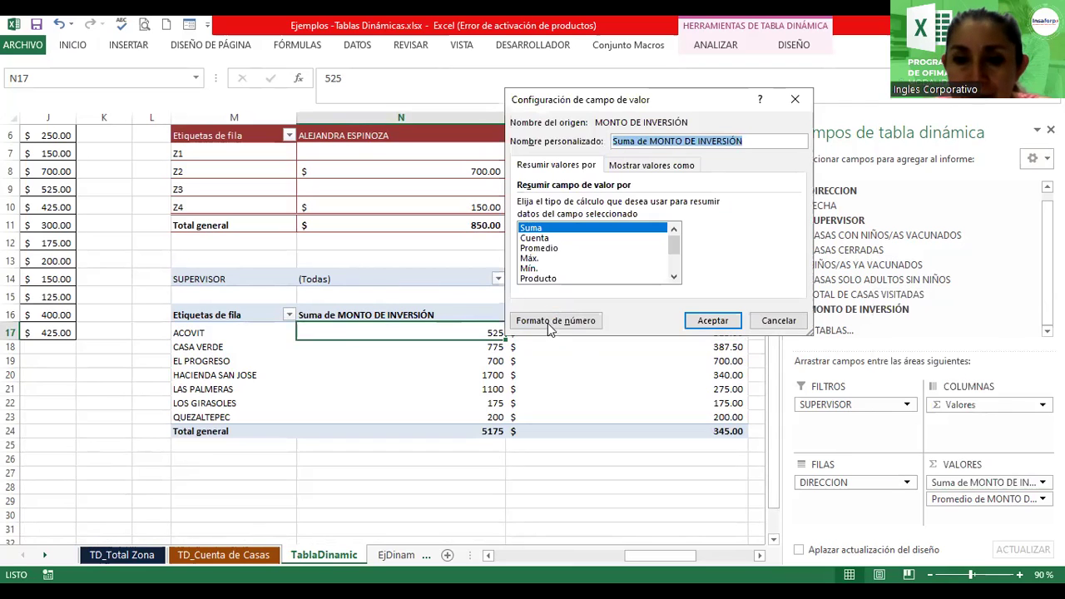
left_click(555, 321)
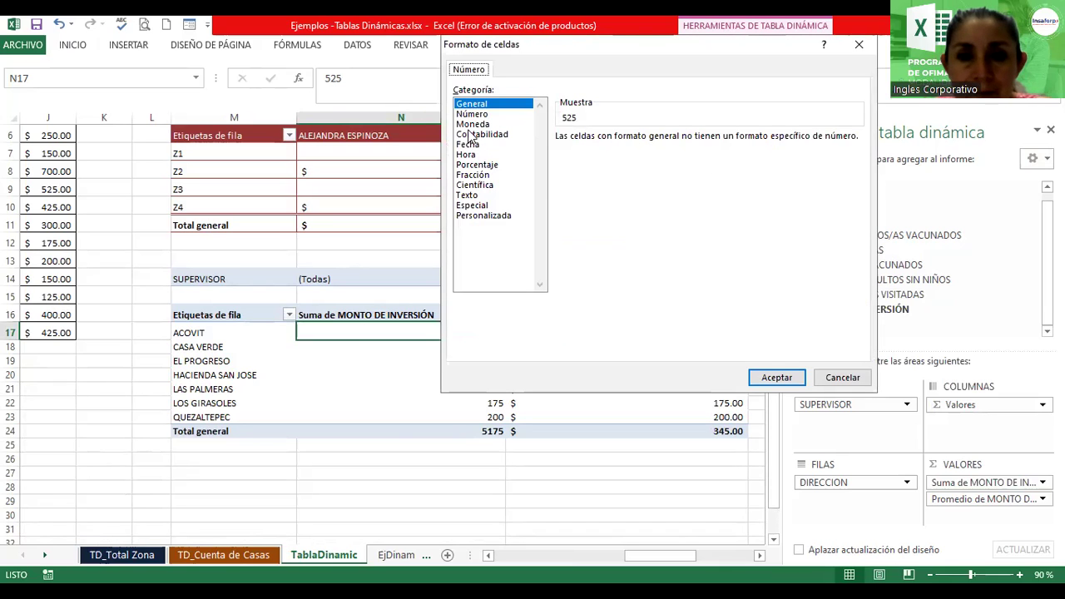
left_click(471, 124)
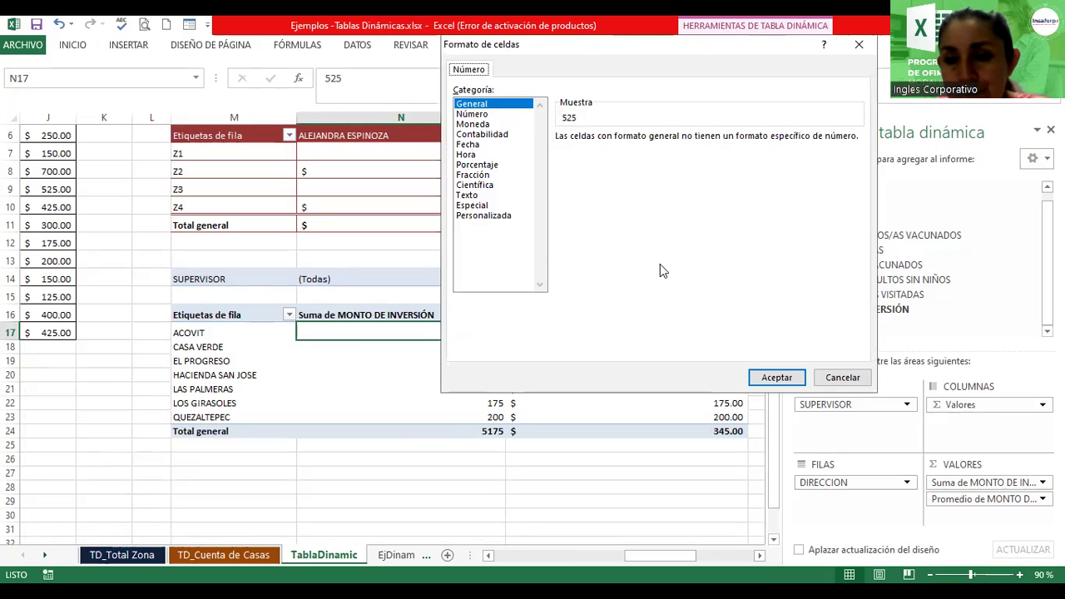
left_click(777, 376)
left_click(711, 321)
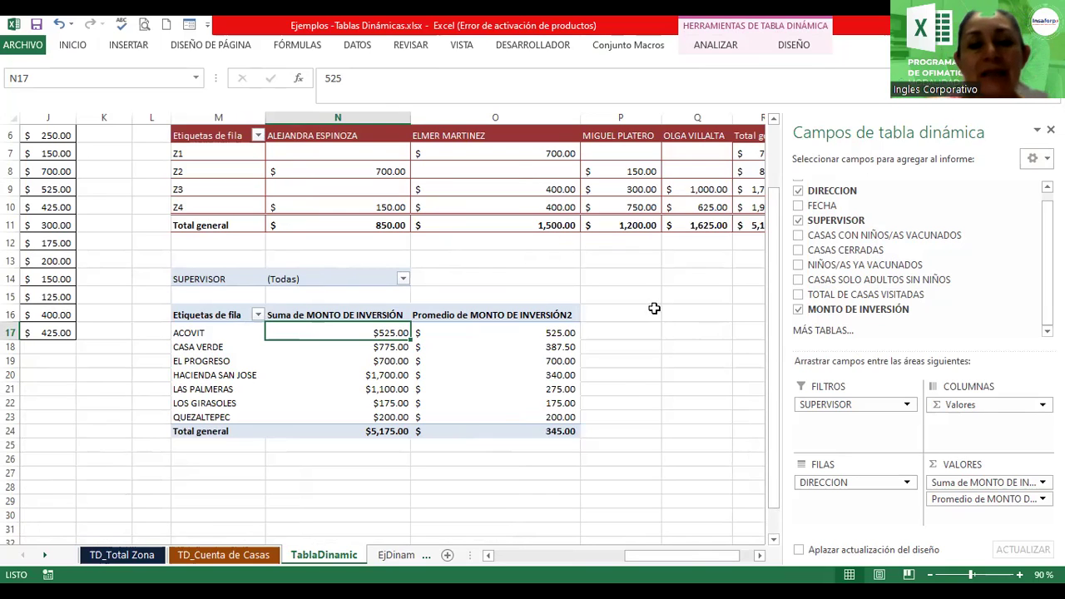
Filter the address pivot table by the fourth supervisor in the SUPERVISOR report filter
left_click(403, 280)
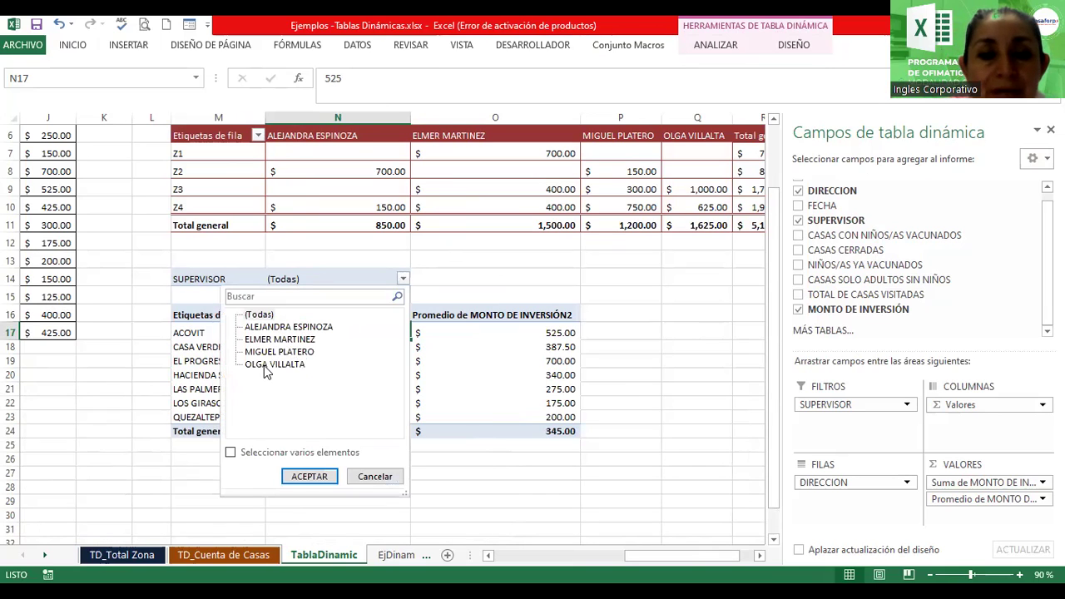
left_click(263, 365)
left_click(309, 475)
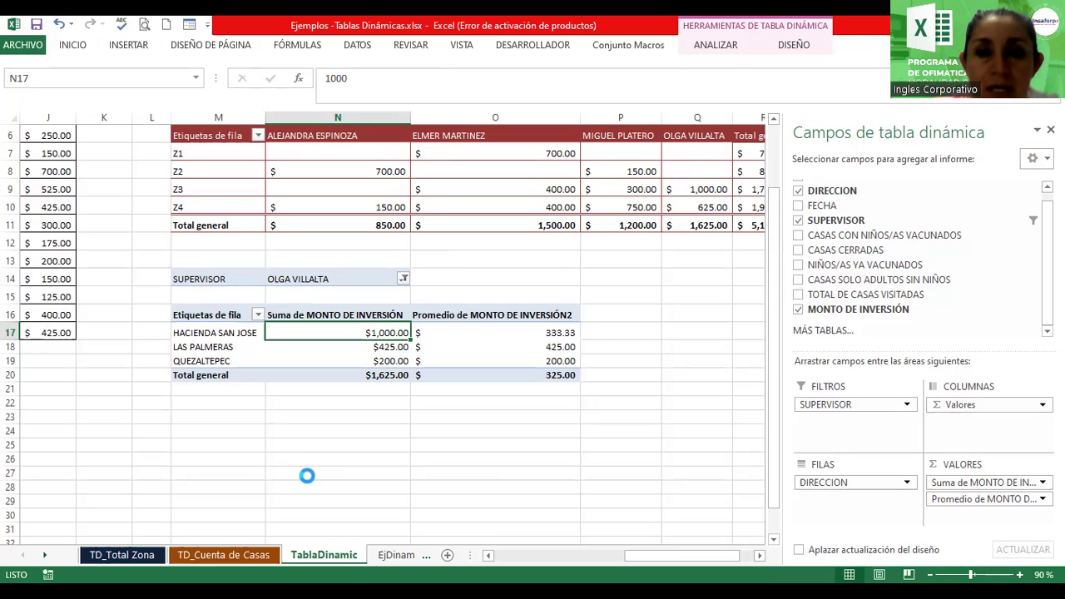
Examine the filtered supervisor's sum and average investment amounts for HACIENDA SAN JOSE, LAS PALMERAS and QUEZALTEPEC
left_click(320, 347)
left_click(320, 361)
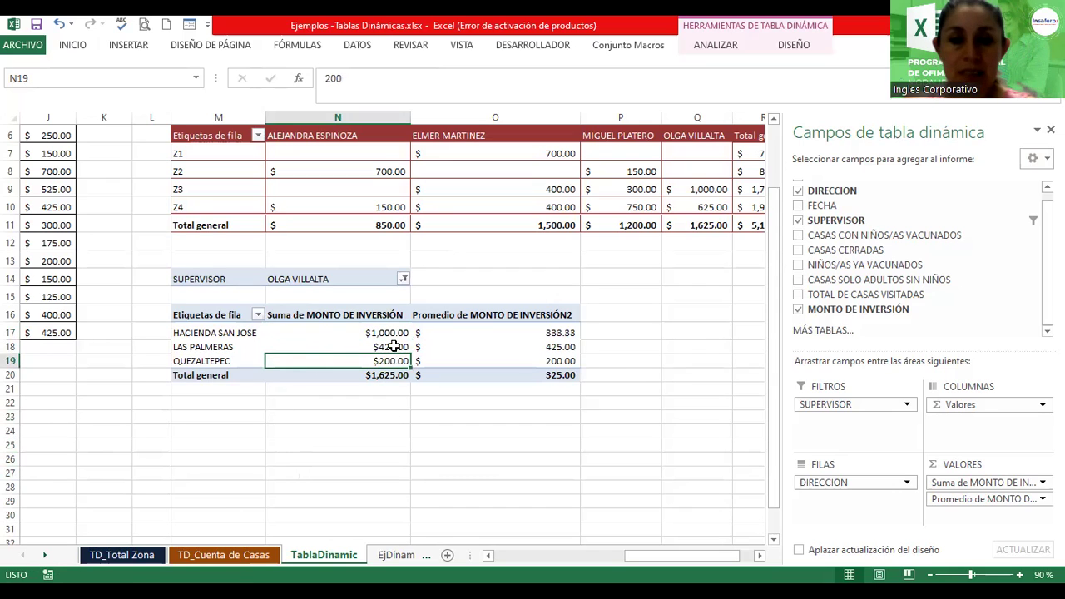
left_click(566, 333)
left_click(558, 347)
left_click(555, 361)
left_click(556, 347)
left_click(556, 333)
left_click(555, 347)
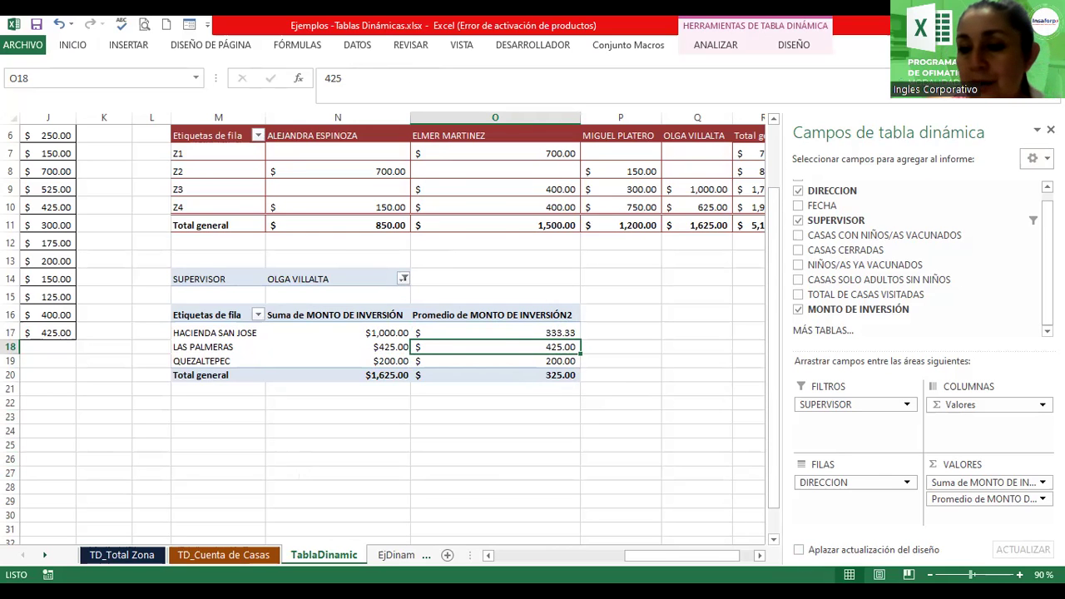
Switch the SUPERVISOR report filter of the address pivot table to the third supervisor in the list
left_click(1019, 575)
left_click(1018, 574)
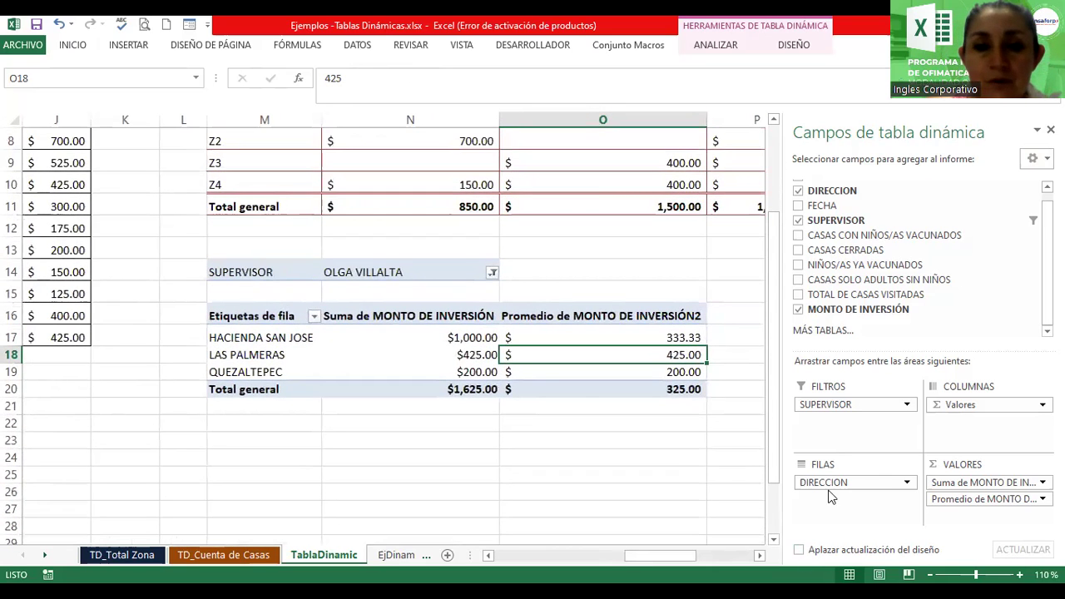
left_click(490, 272)
left_click(366, 346)
left_click(399, 470)
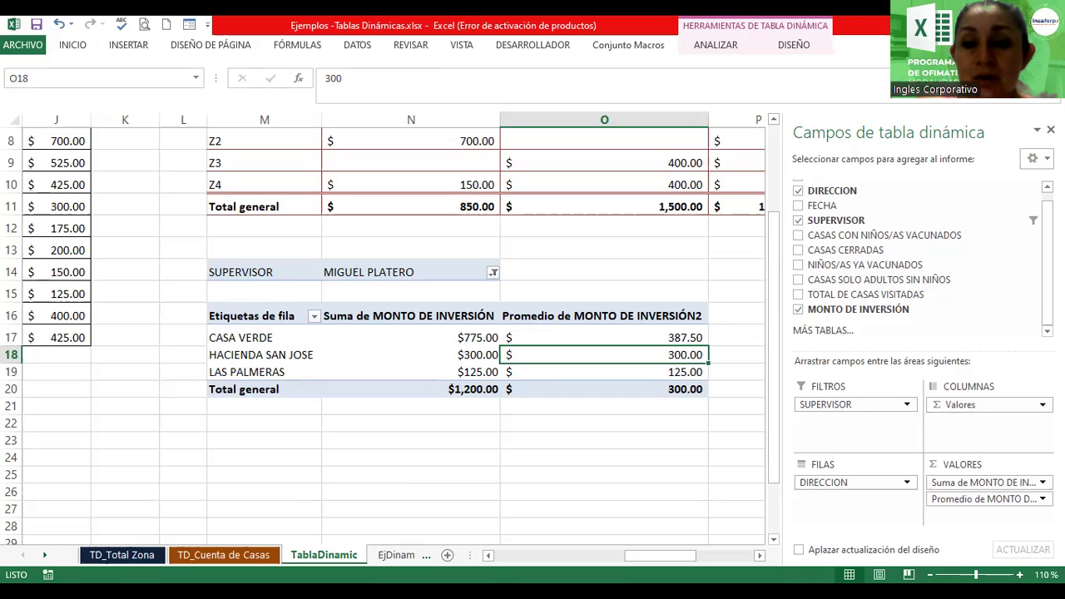
Check the filtered pivot table against that supervisor's records in the source vaccination data
left_click_drag(699, 551, 574, 553)
left_click(524, 297)
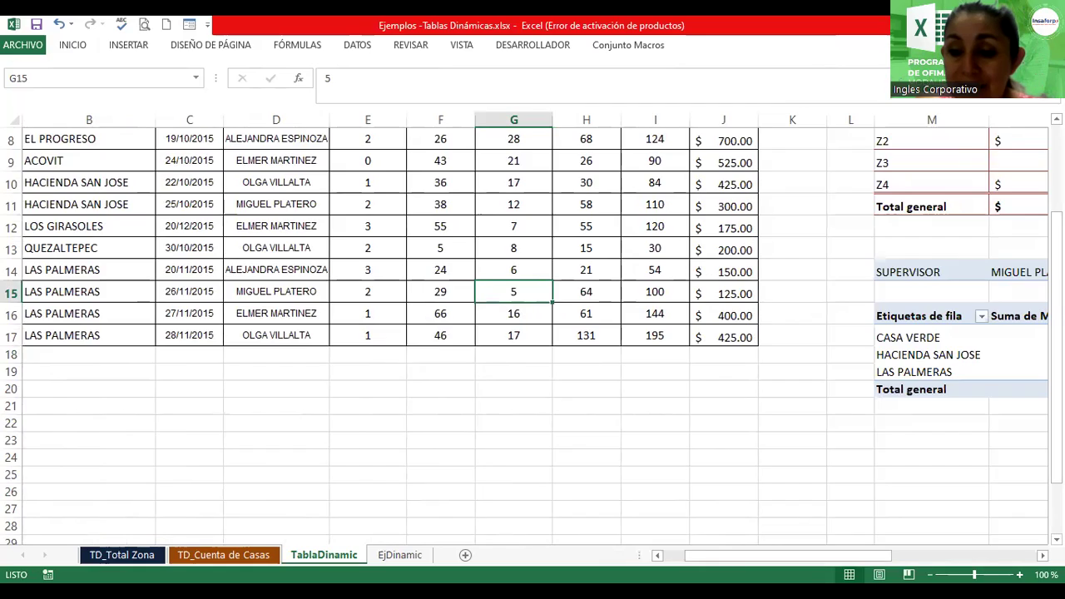
left_click_drag(975, 574, 971, 574)
scroll(923, 528, "down", 2)
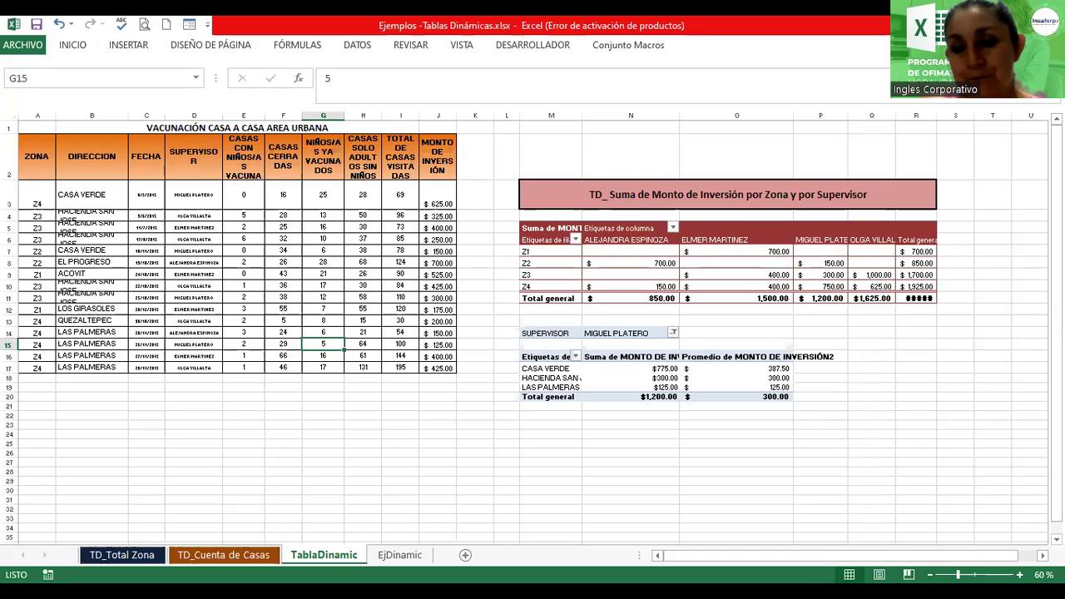
Apply the purple style from the first row of the Medio group to the address pivot table
left_click(1019, 574)
scroll(681, 503, "up", 1)
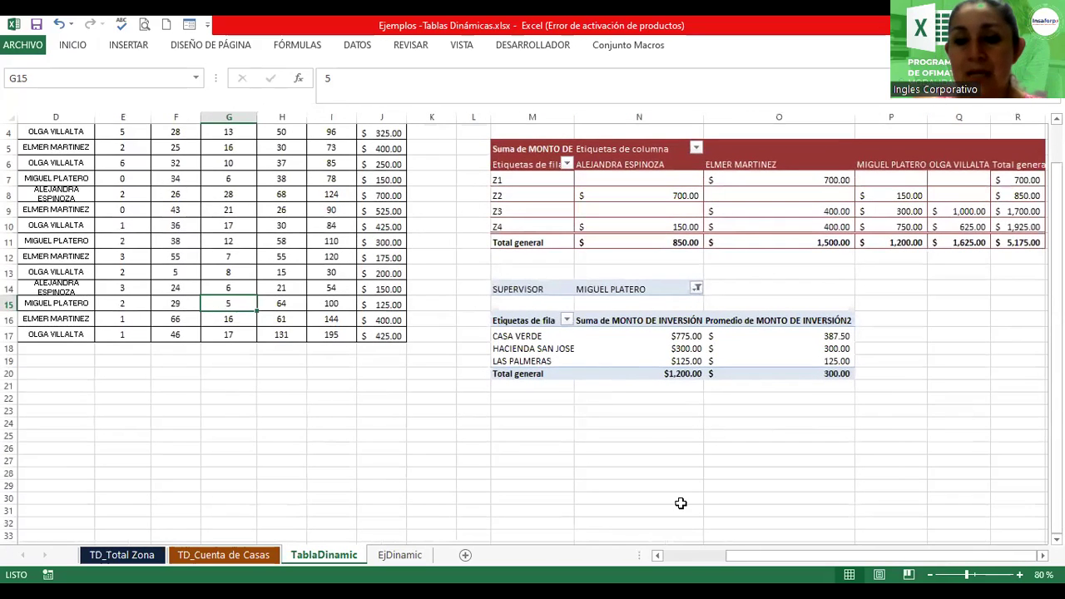
left_click_drag(1056, 410, 1056, 391)
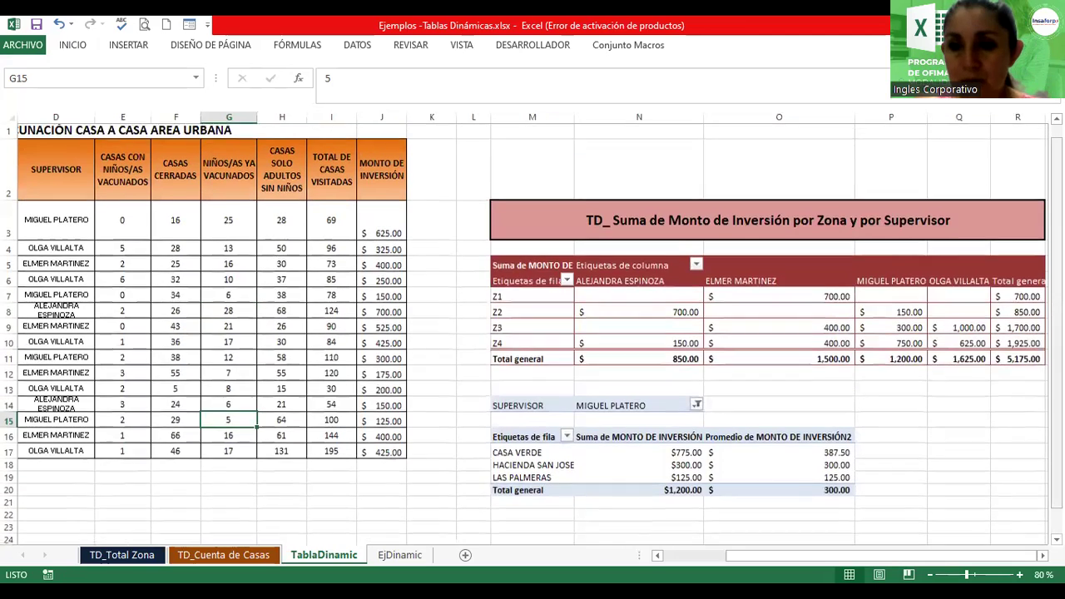
left_click(657, 437)
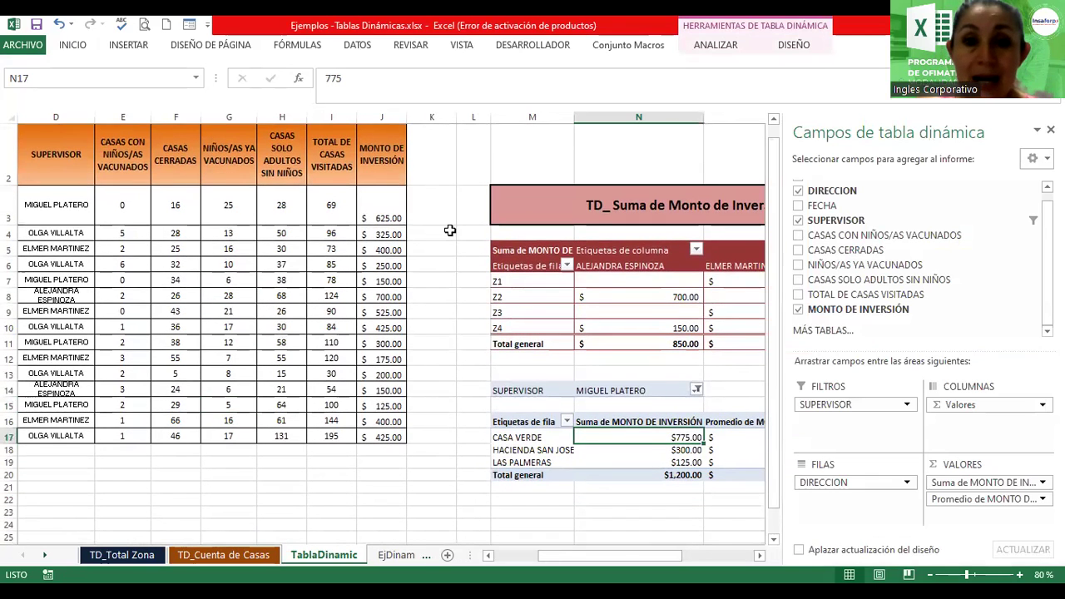
left_click(794, 45)
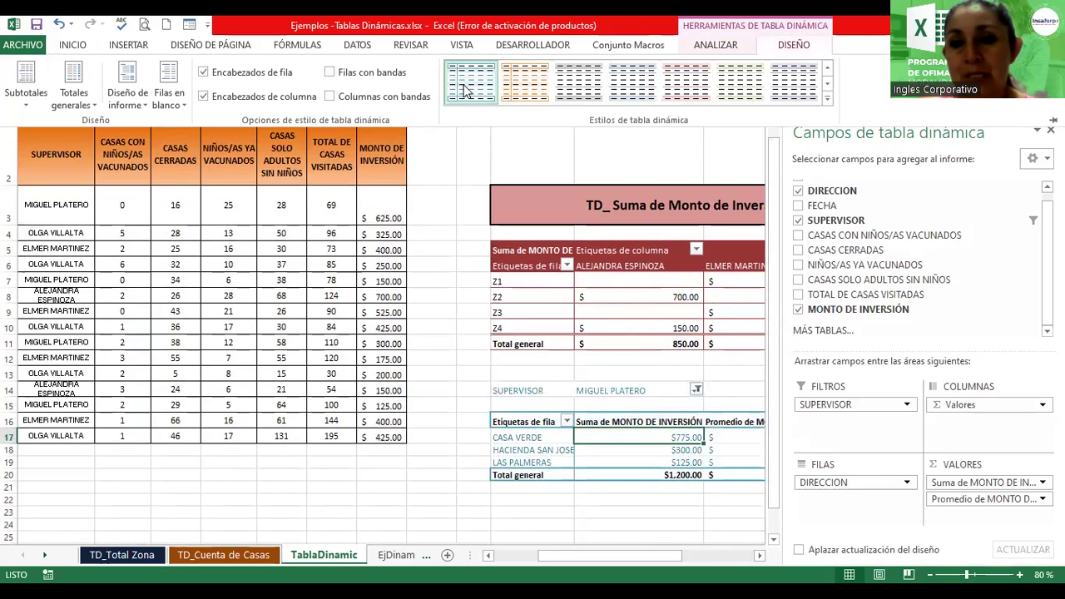
left_click(827, 99)
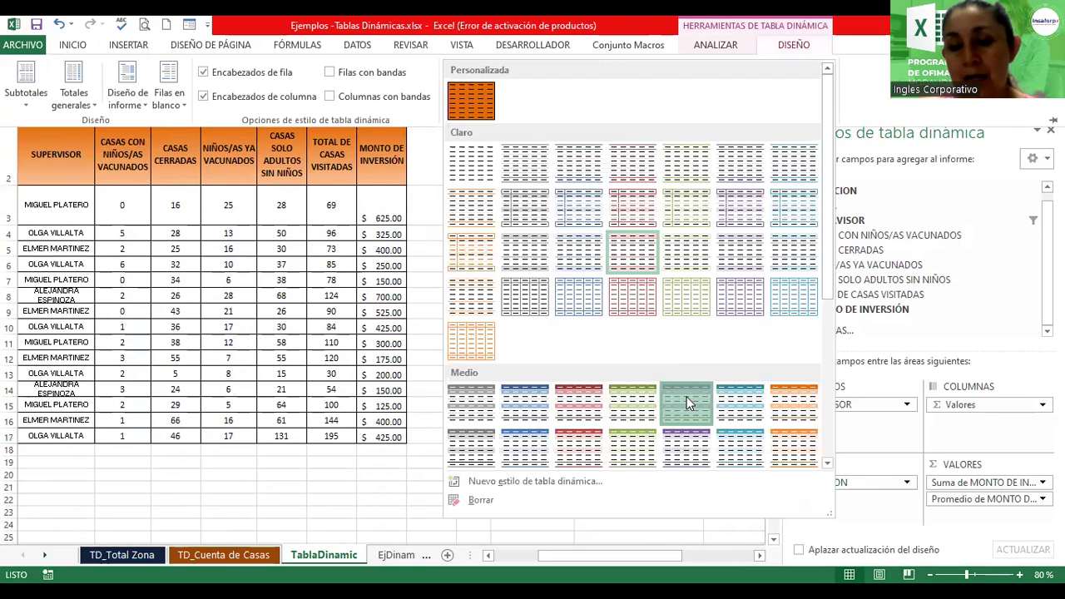
left_click(759, 555)
left_click(758, 555)
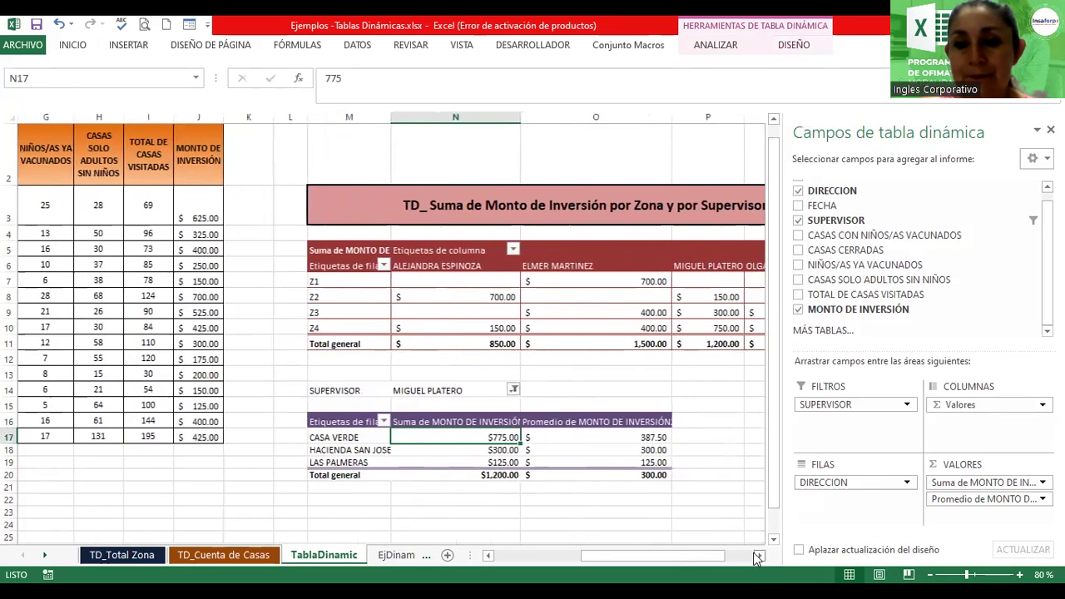
left_click(707, 487)
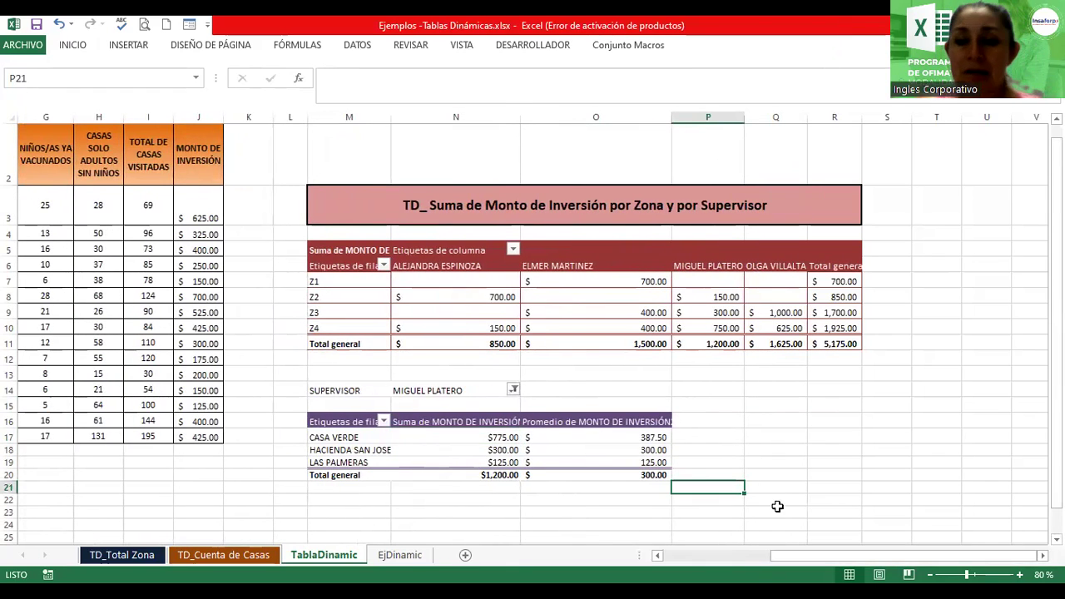
left_click_drag(826, 555, 786, 551)
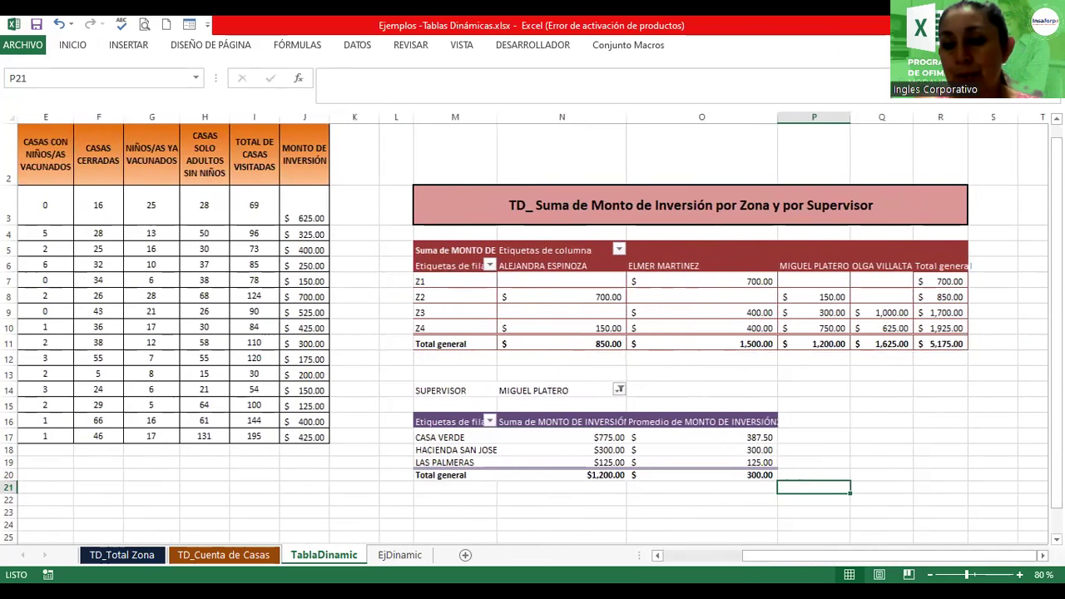
left_click(929, 574)
left_click(929, 574)
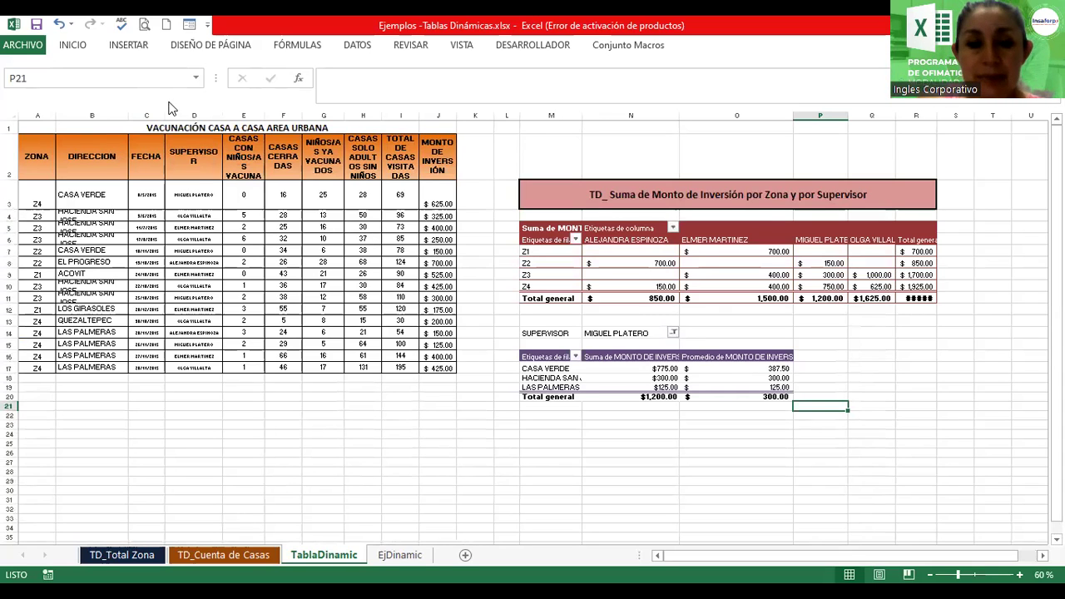
left_click(244, 396)
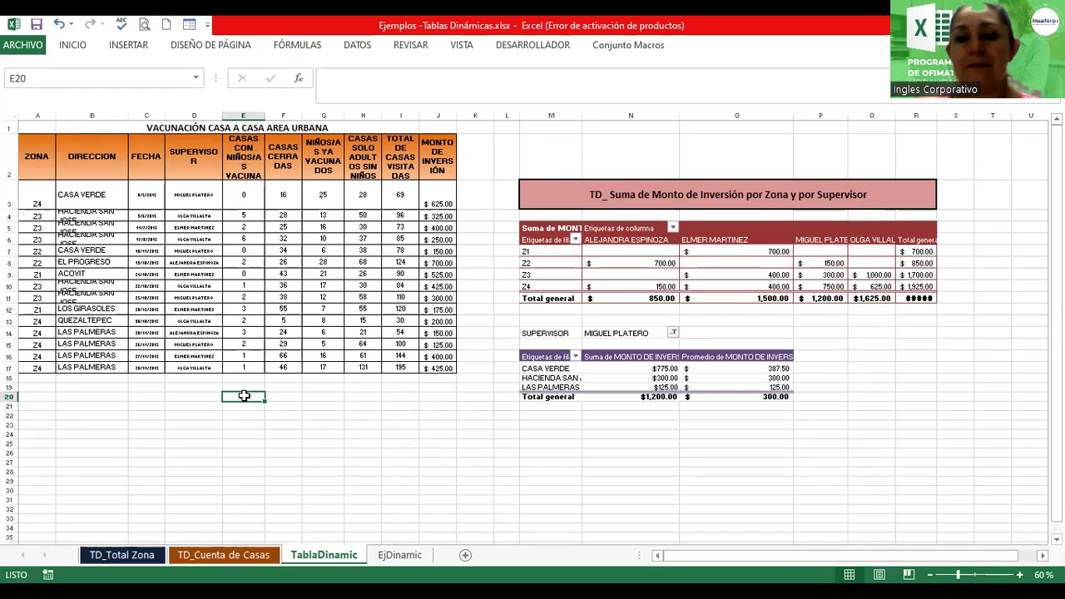
key("Right")
key("Right")
key("Right")
key("Right")
key("Right")
key("Right")
key("Right")
key("Right")
key("Down")
key("Down")
key("Down")
key("Down")
key("Down")
key("Down")
key("Down")
key("Down")
key("Right")
key("Down")
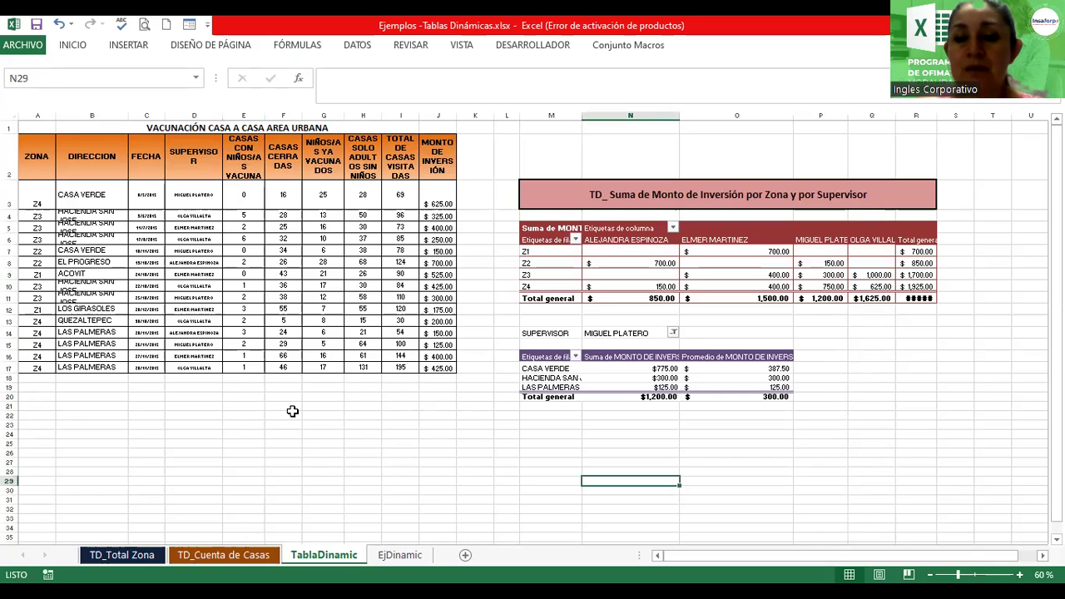